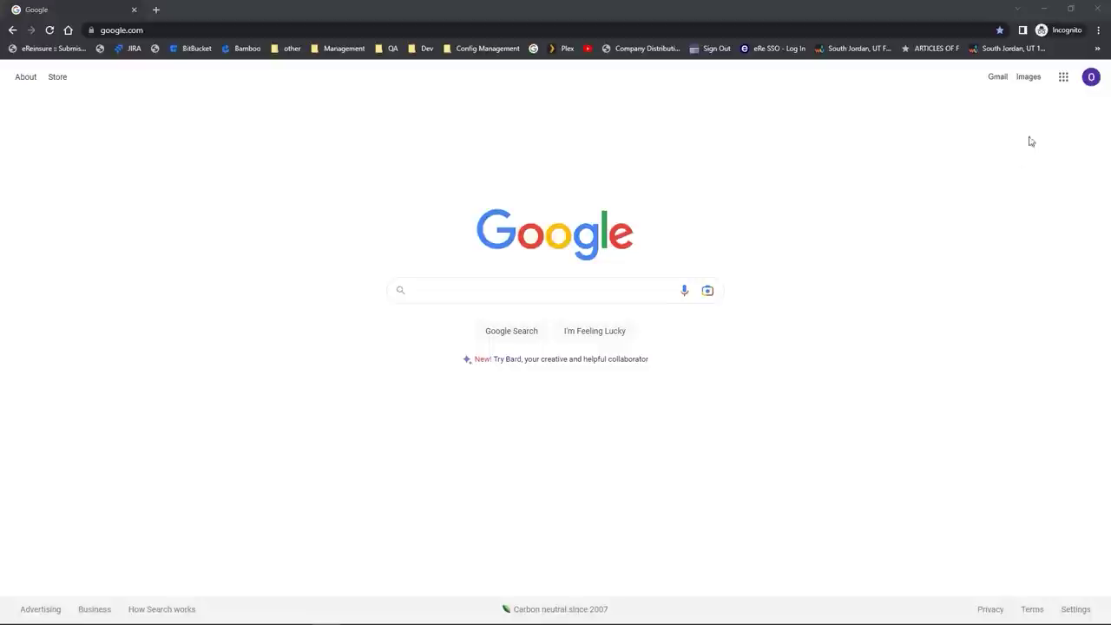
Step: Launch Google Sheets from the Google apps grid on the Search page
click(1062, 80)
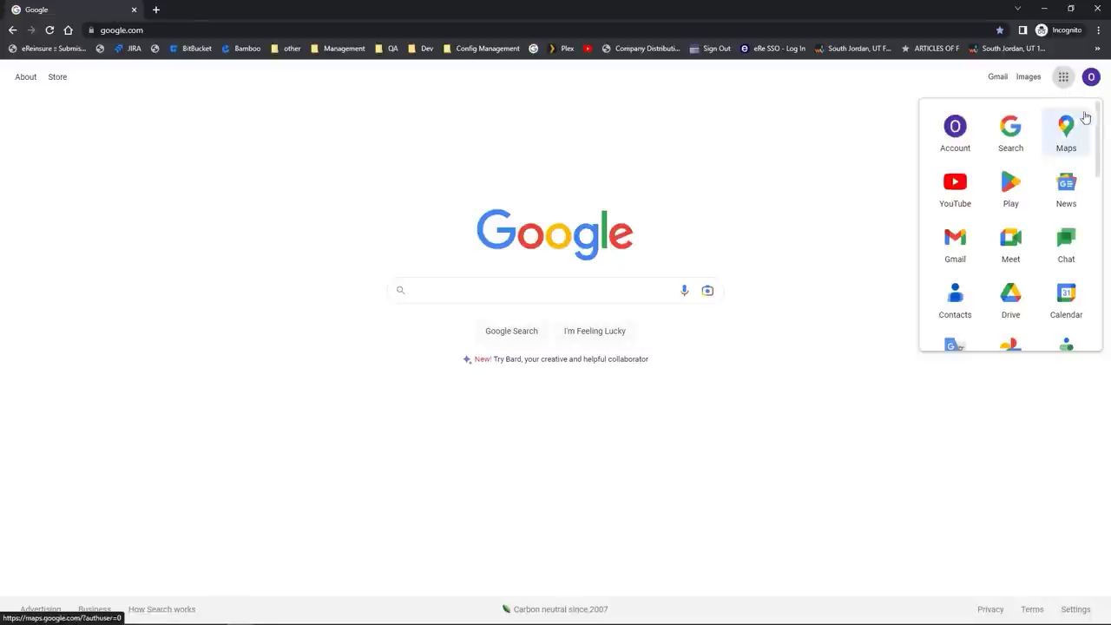
drag(1099, 124, 1097, 228)
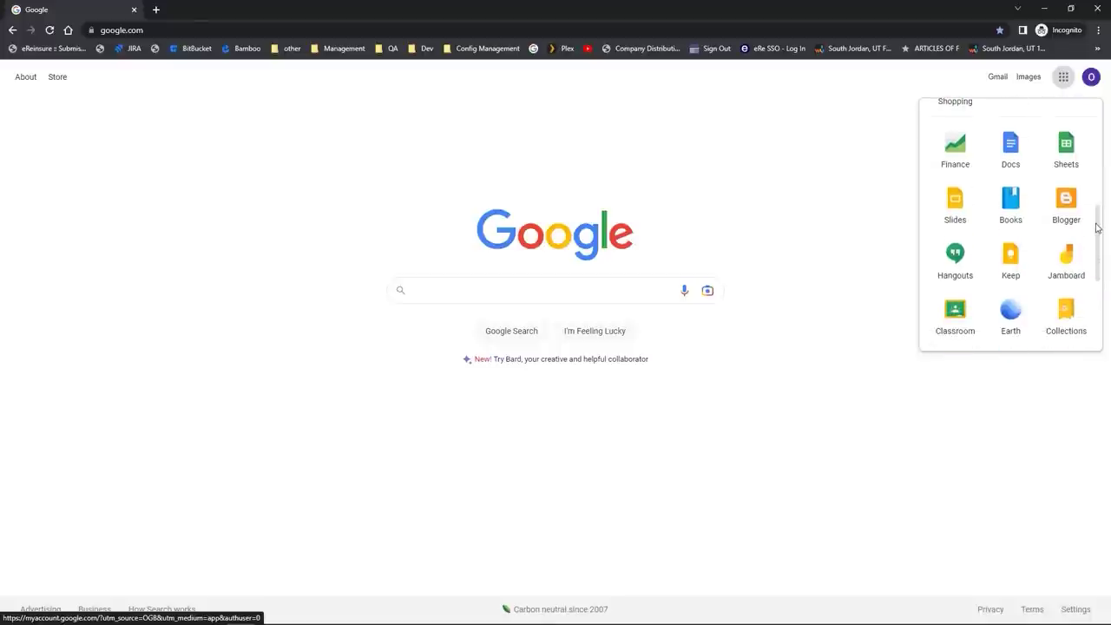
click(1075, 155)
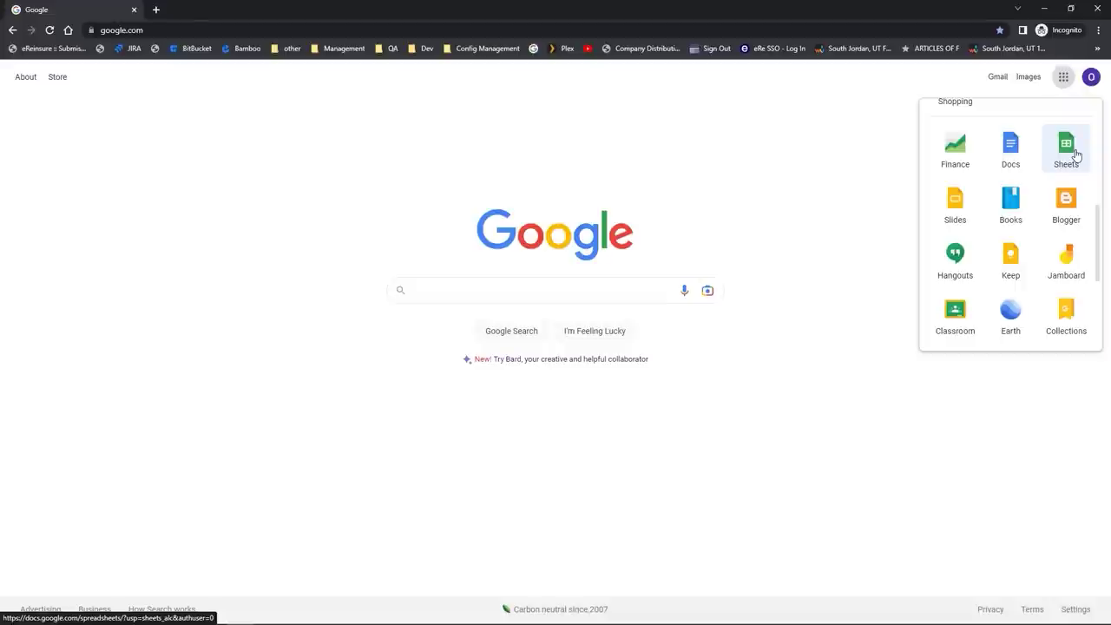
click(1073, 154)
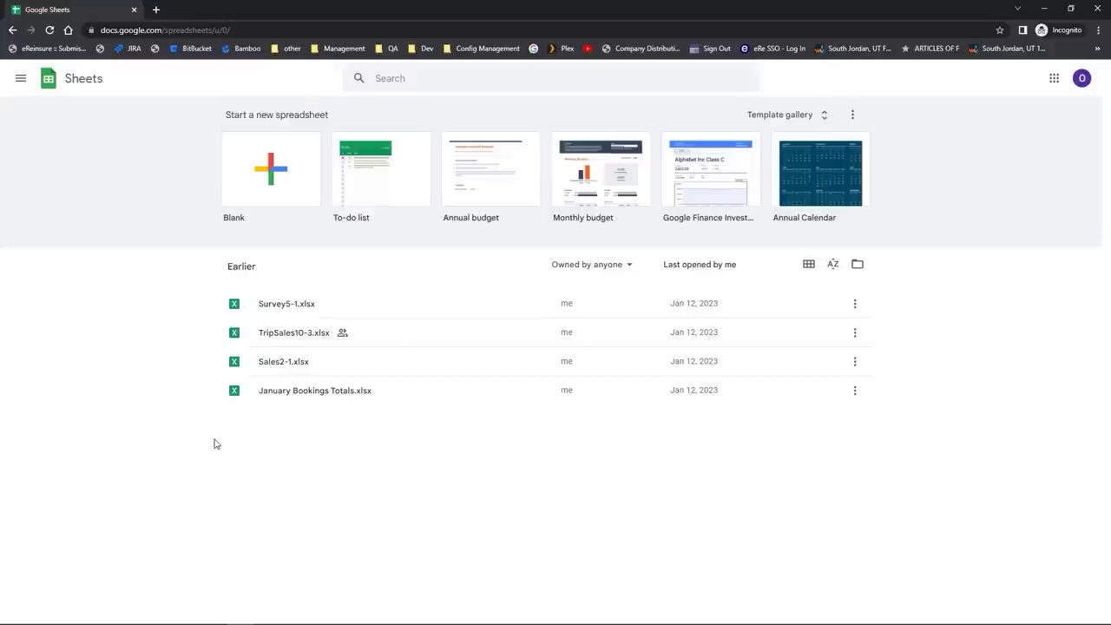
click(72, 87)
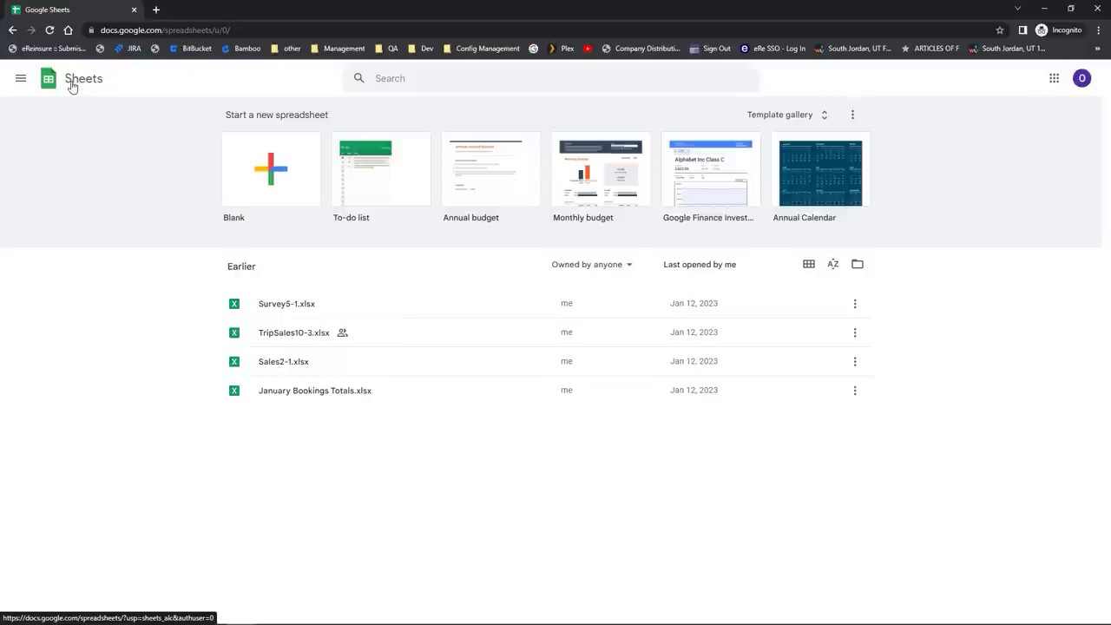
click(300, 200)
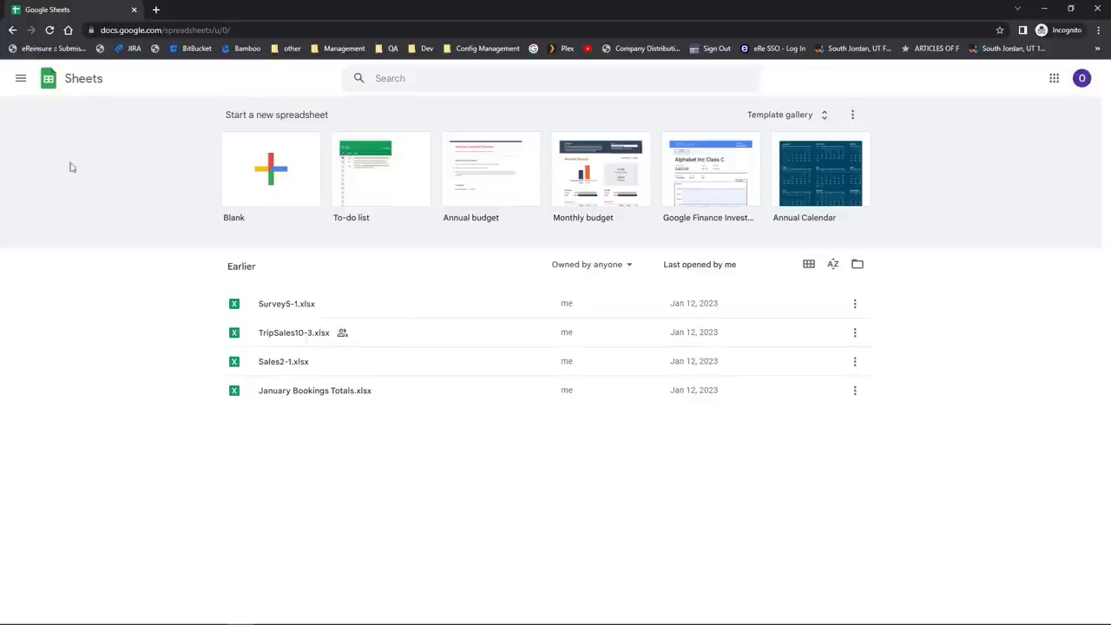
click(21, 84)
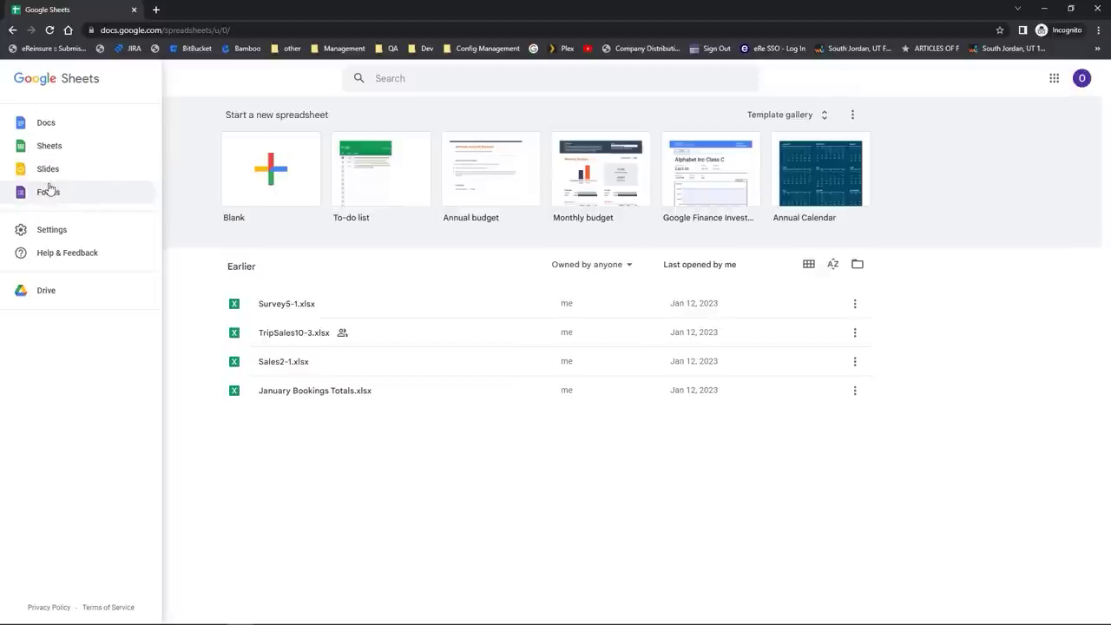
click(196, 137)
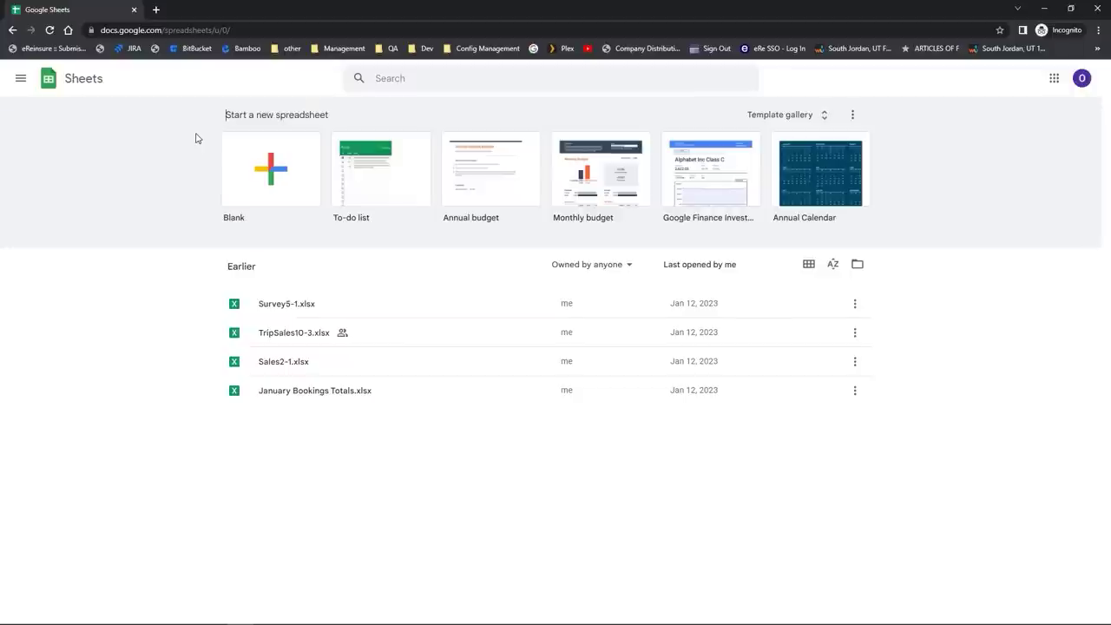
Step: Start a Blank spreadsheet and try selecting column E, row 6, and cells F5, A8 and E6
click(271, 175)
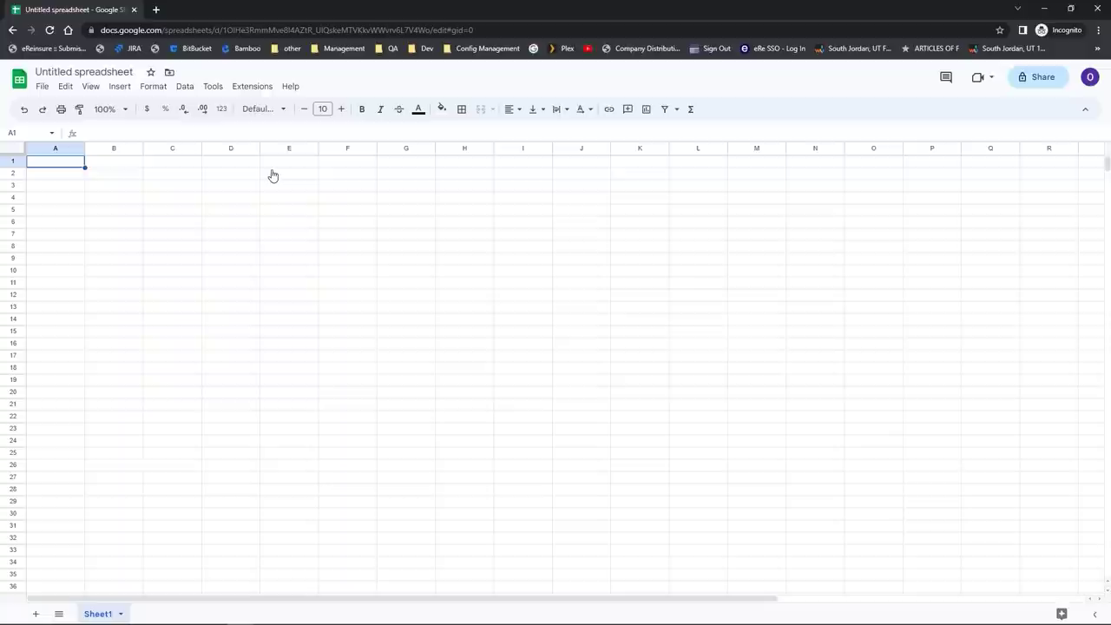
click(287, 148)
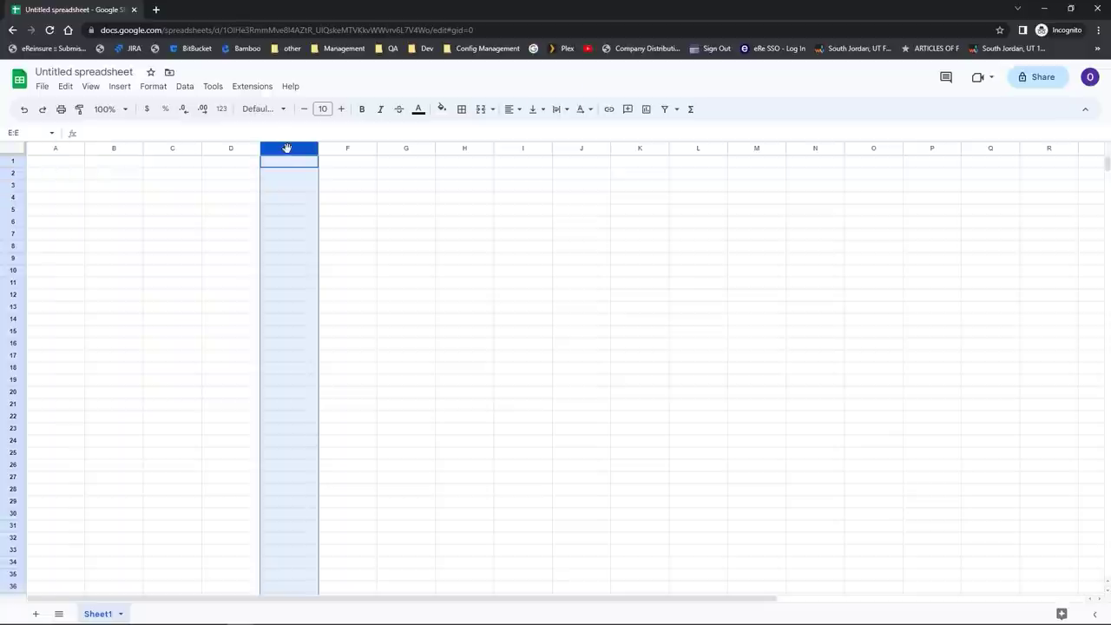
click(339, 212)
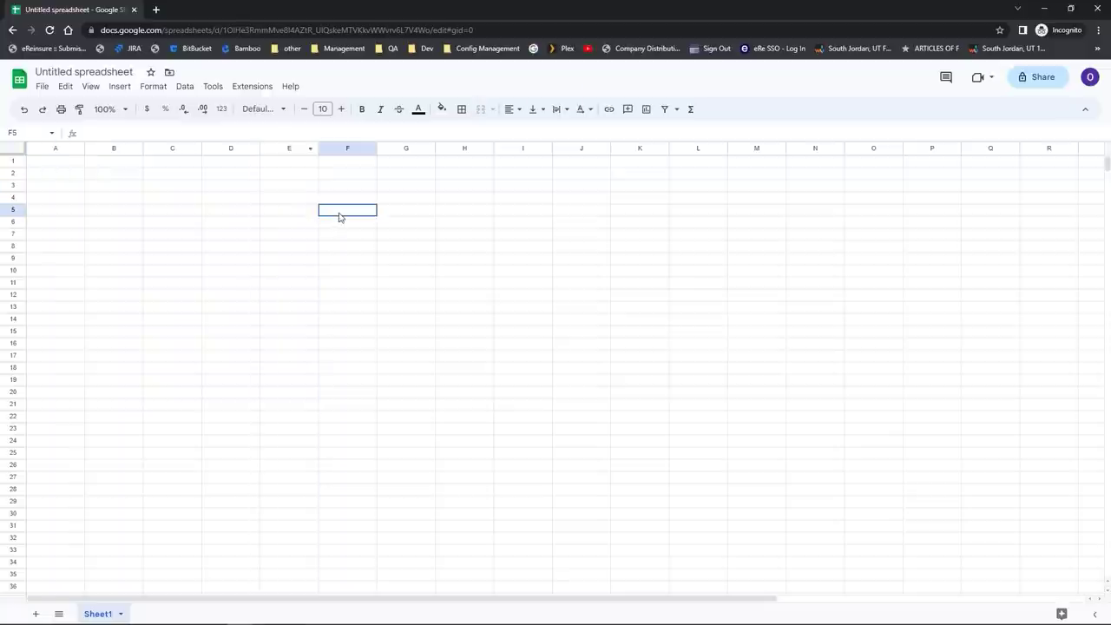
click(10, 223)
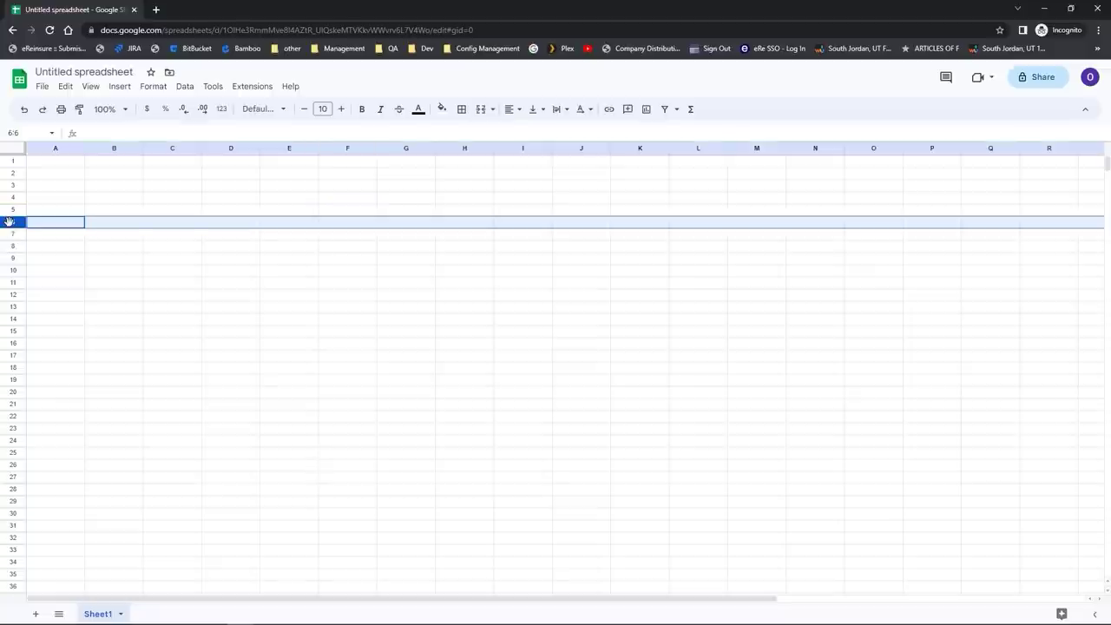
click(52, 248)
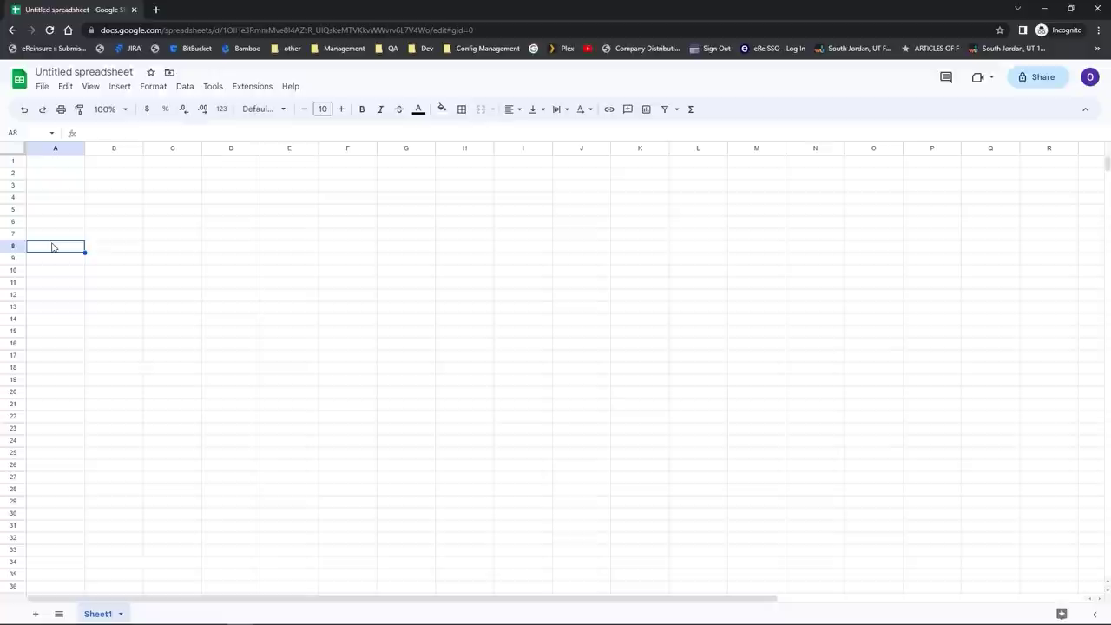
click(267, 224)
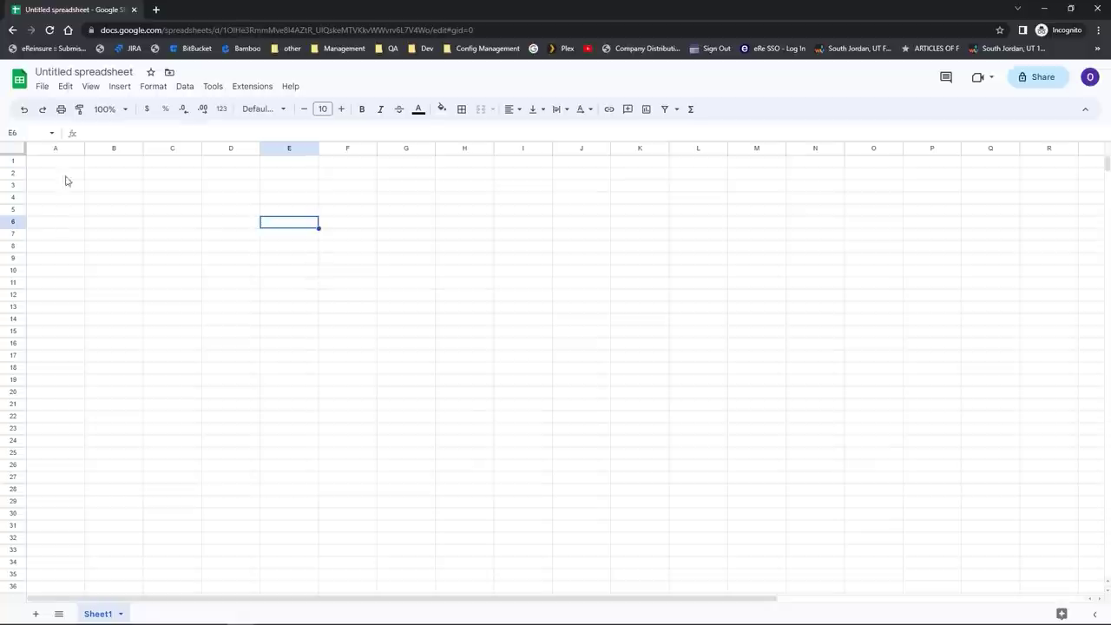
click(42, 88)
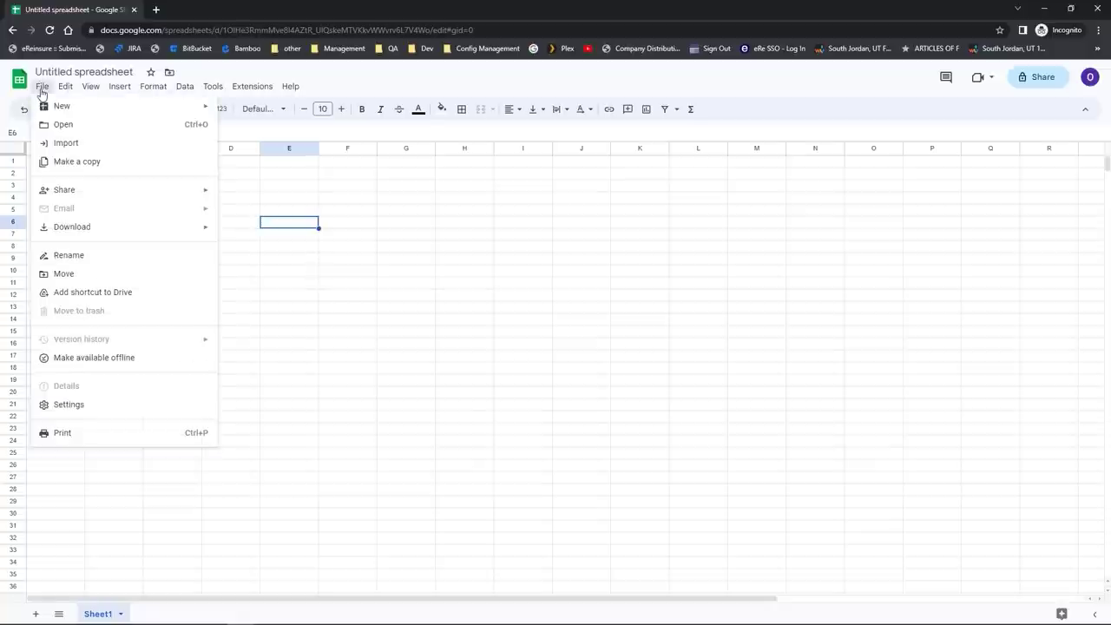
click(63, 90)
click(63, 90)
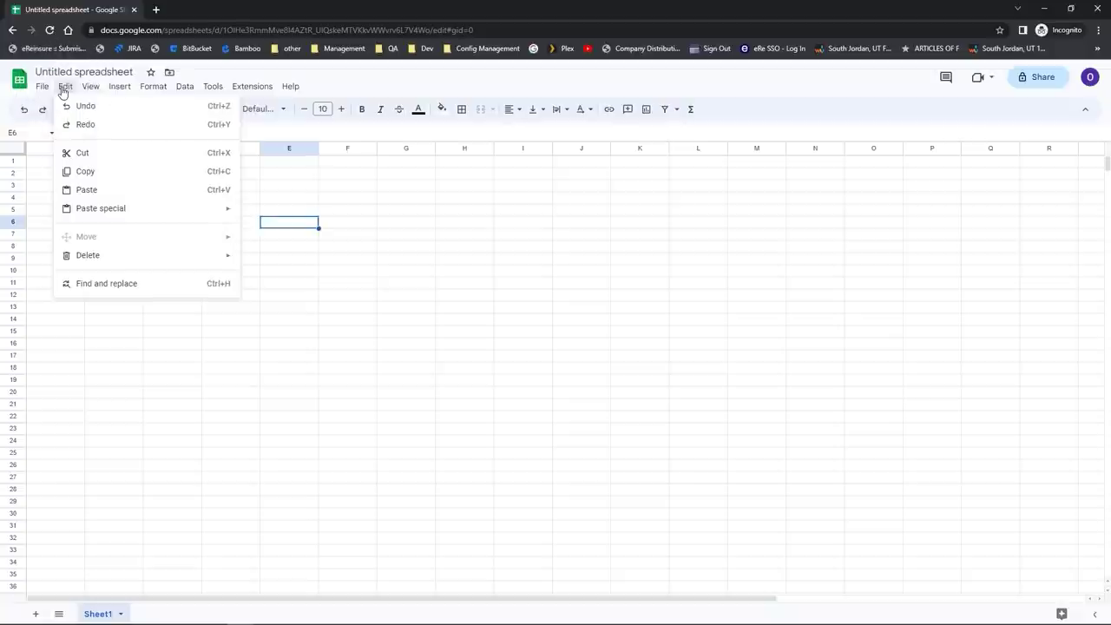
mouse_move(39, 90)
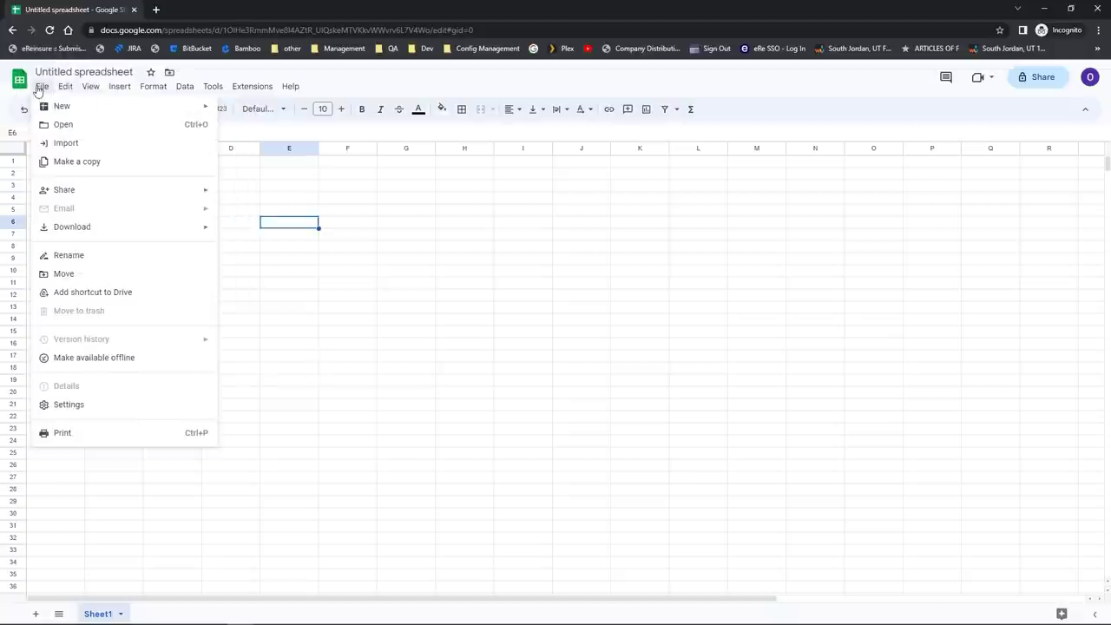
click(272, 274)
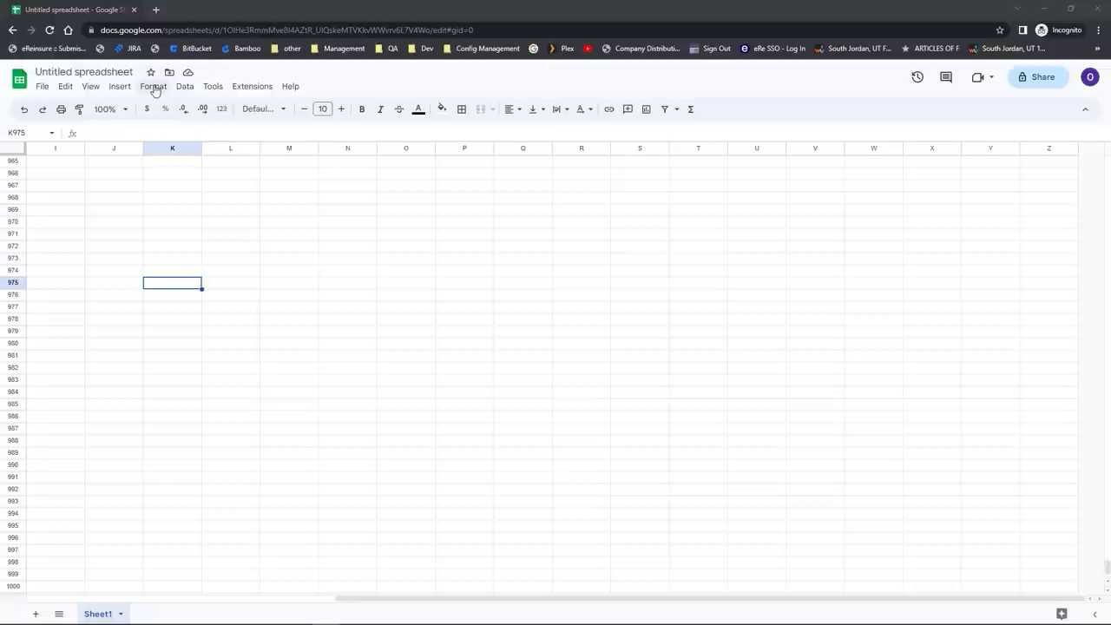
click(153, 87)
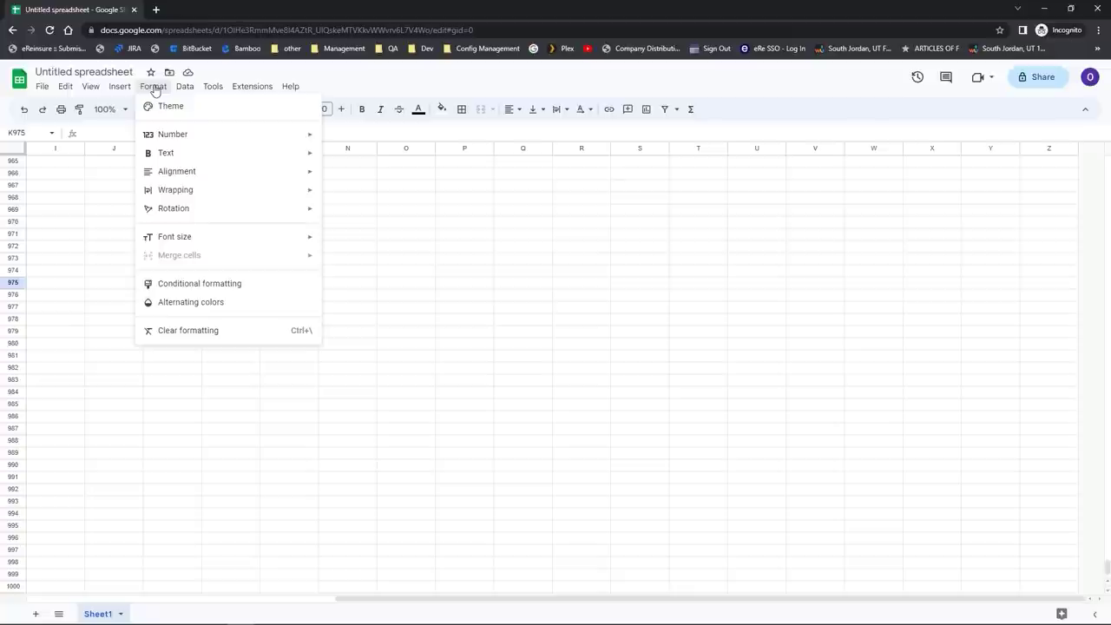
click(154, 89)
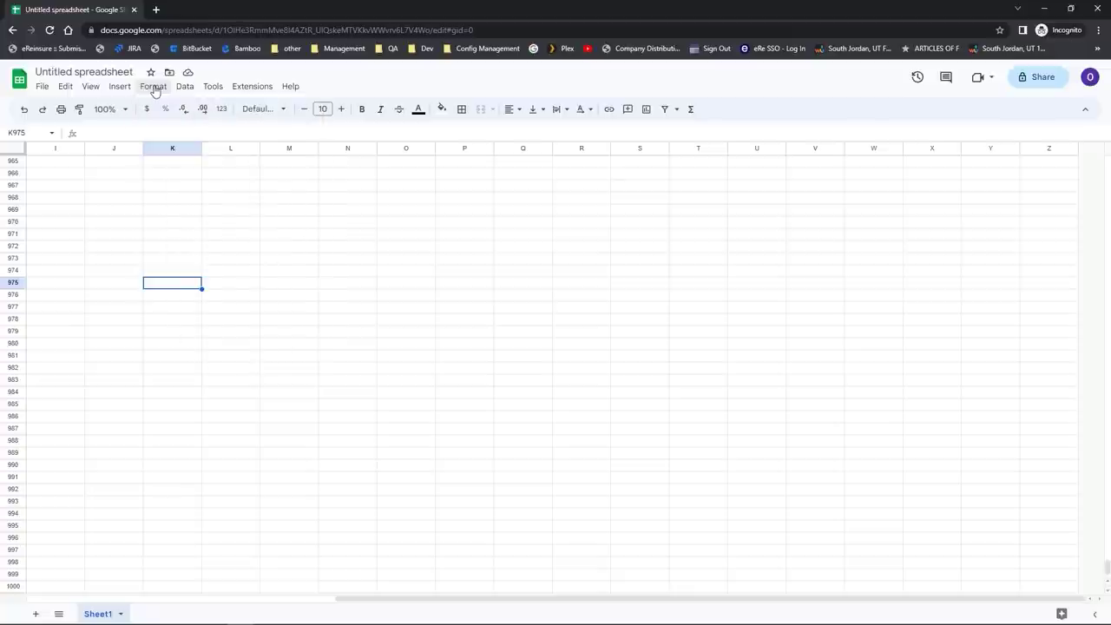
click(214, 89)
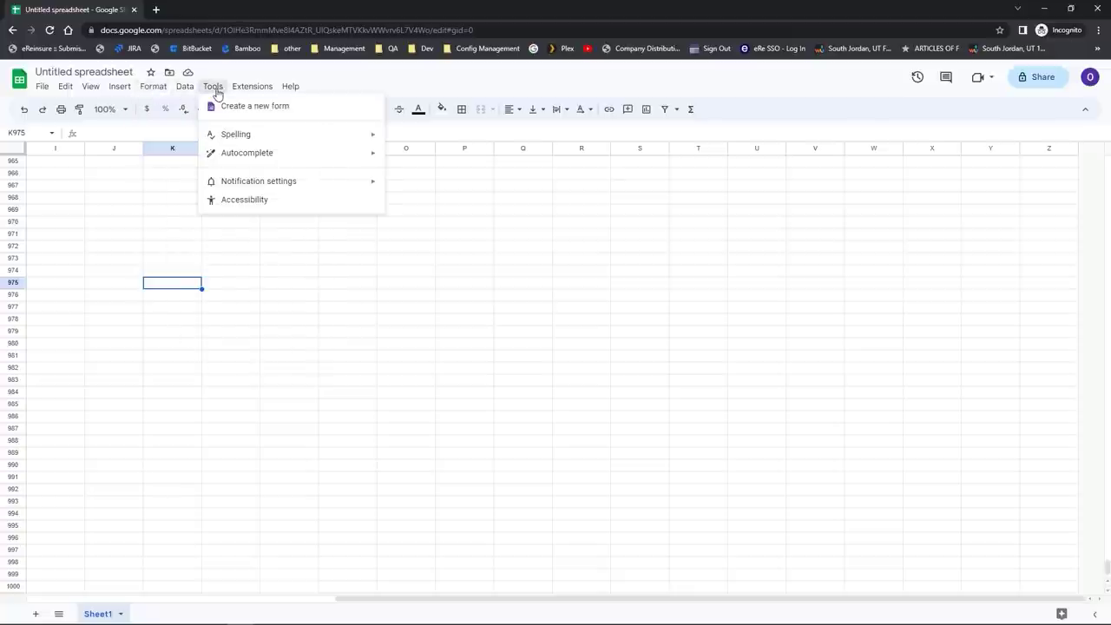
click(217, 94)
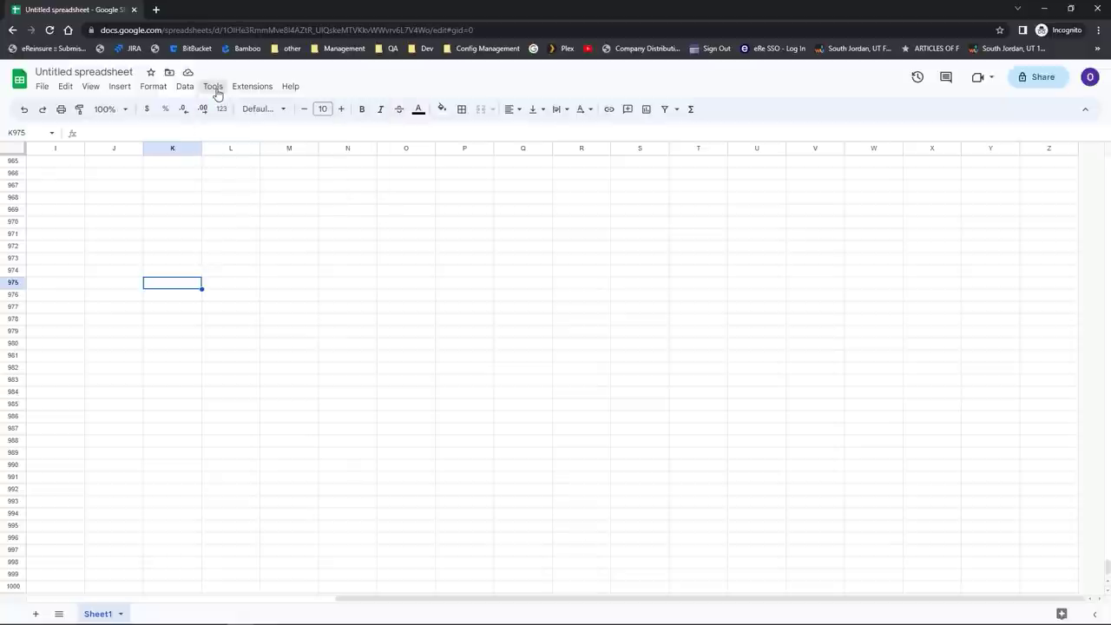
click(742, 119)
click(1087, 113)
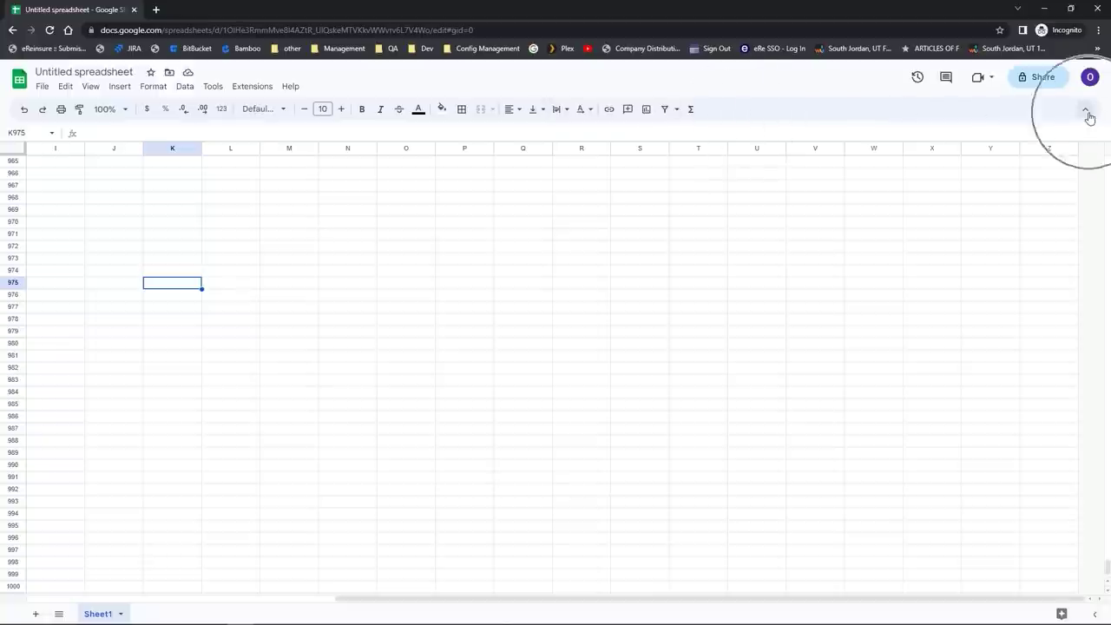
click(1086, 111)
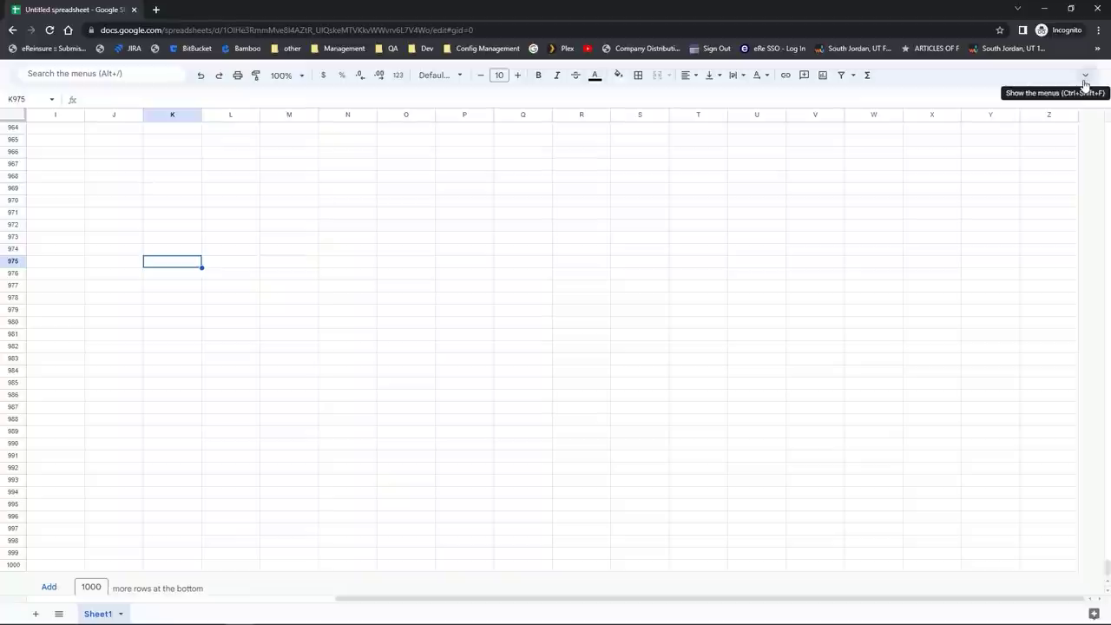
click(1085, 84)
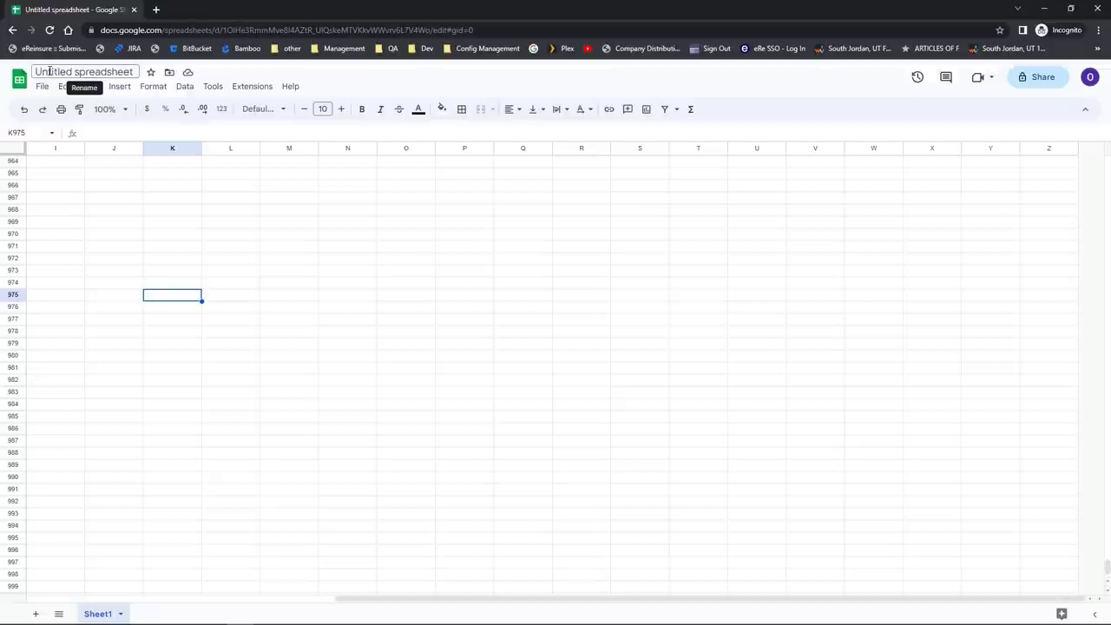
Step: Change the Untitled spreadsheet title to 'My Spreadsheet'
click(50, 71)
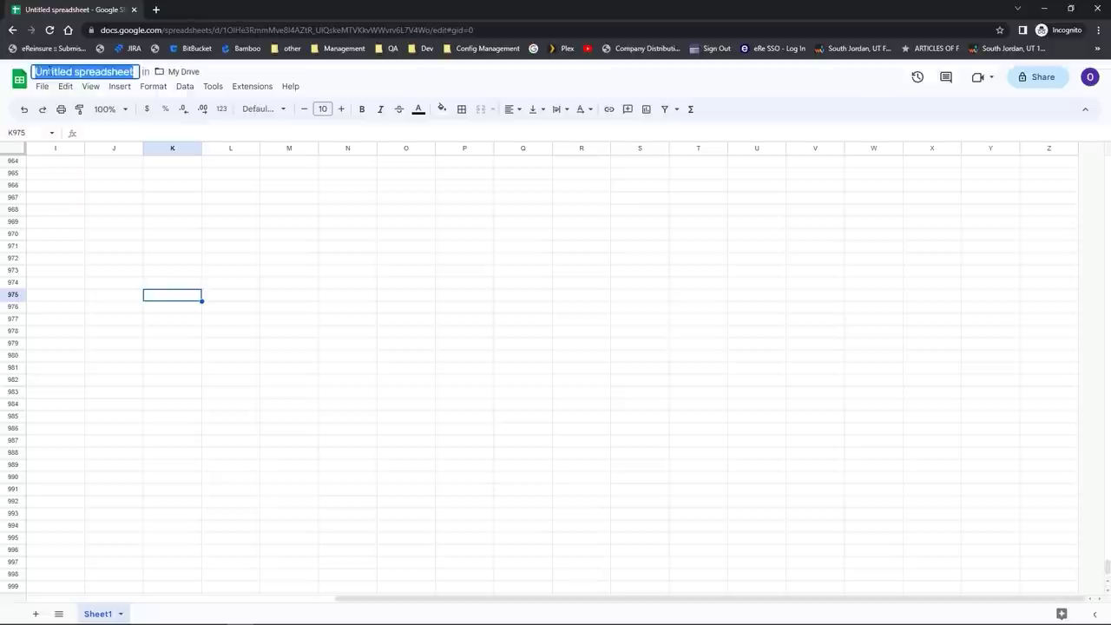
text(My Spreadsheet)
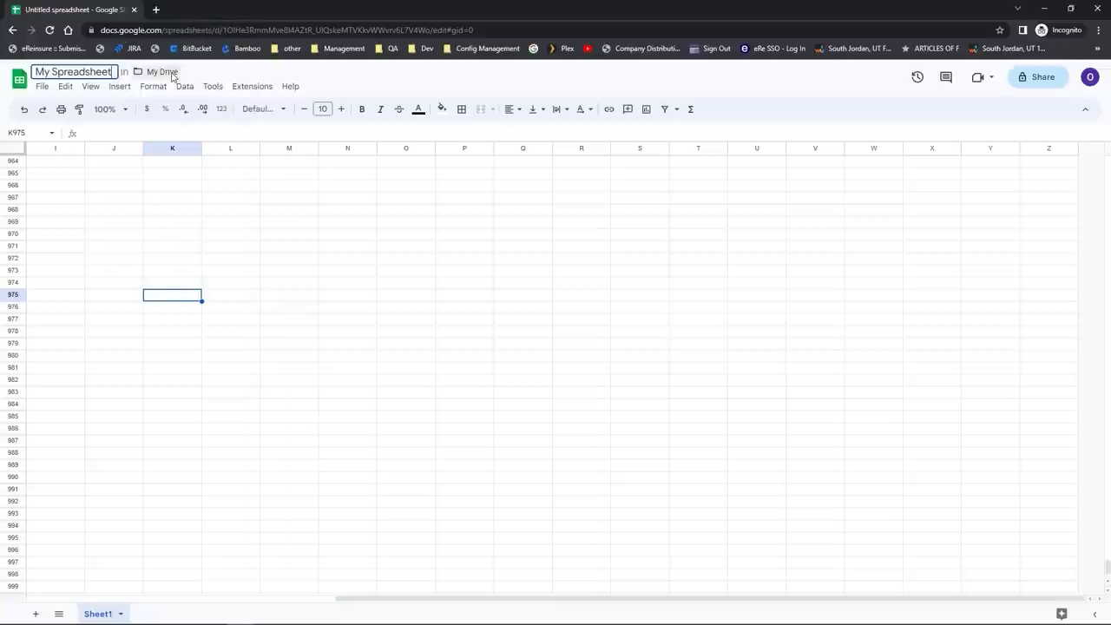
key(Return)
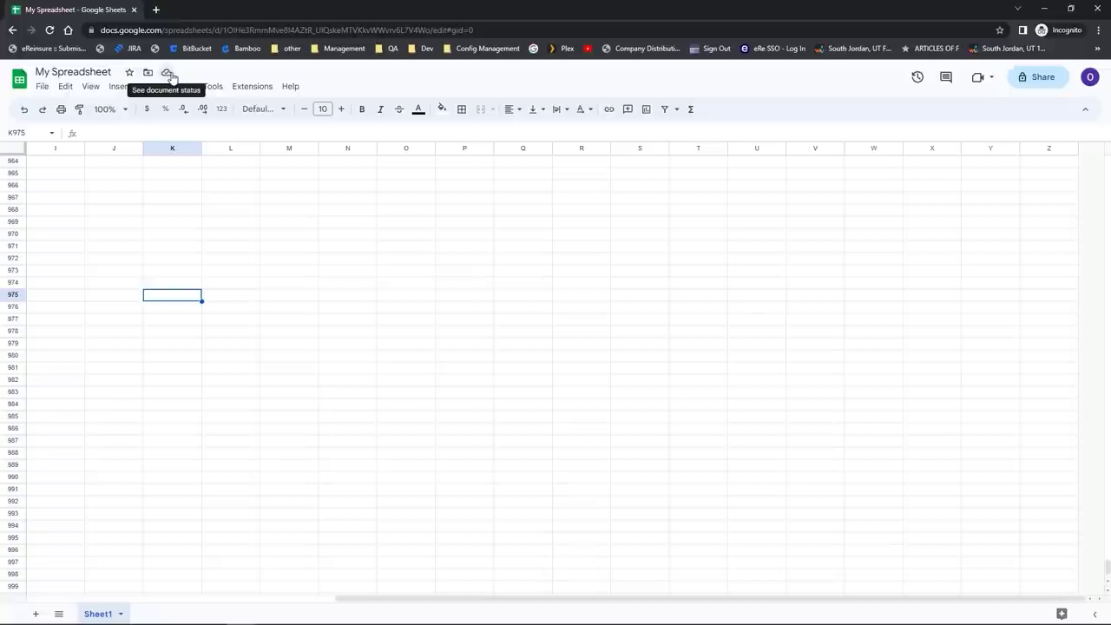
click(269, 202)
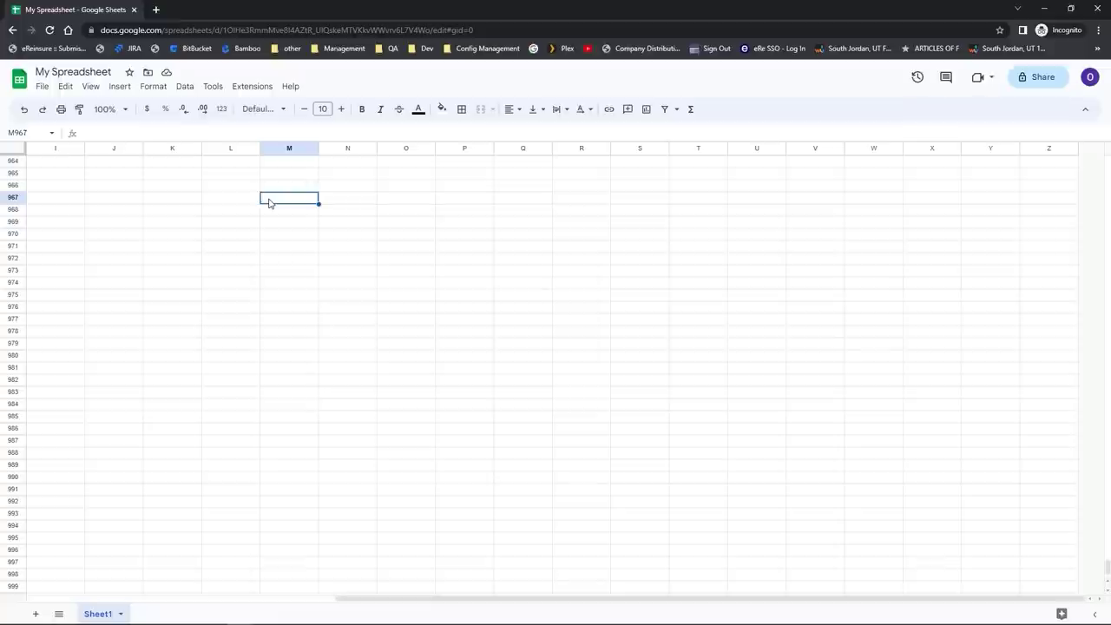
drag(270, 223, 488, 325)
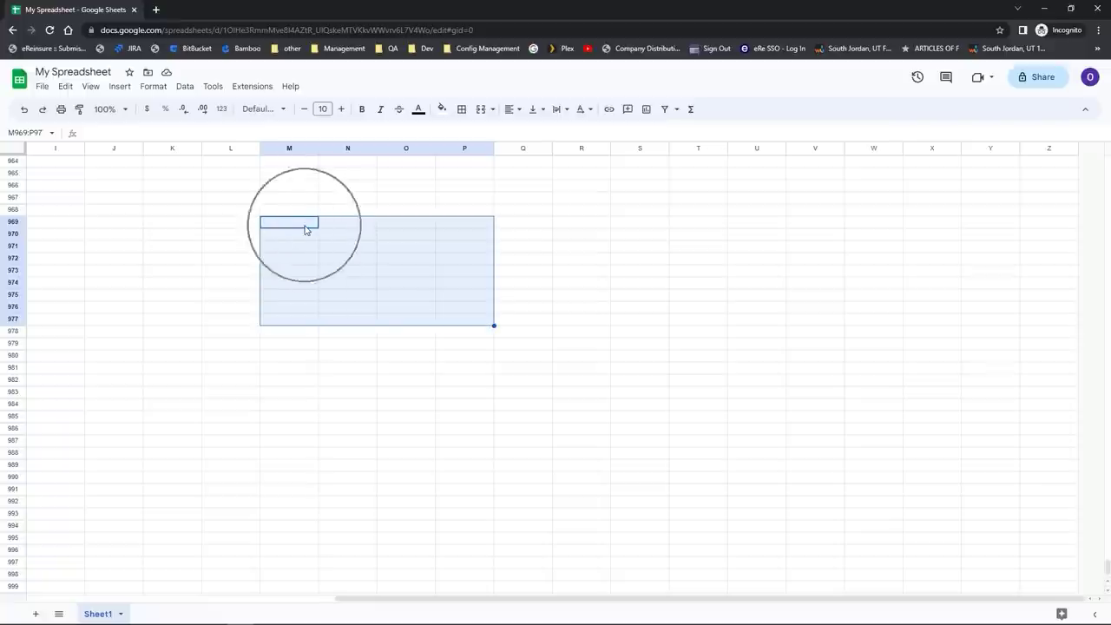
click(318, 264)
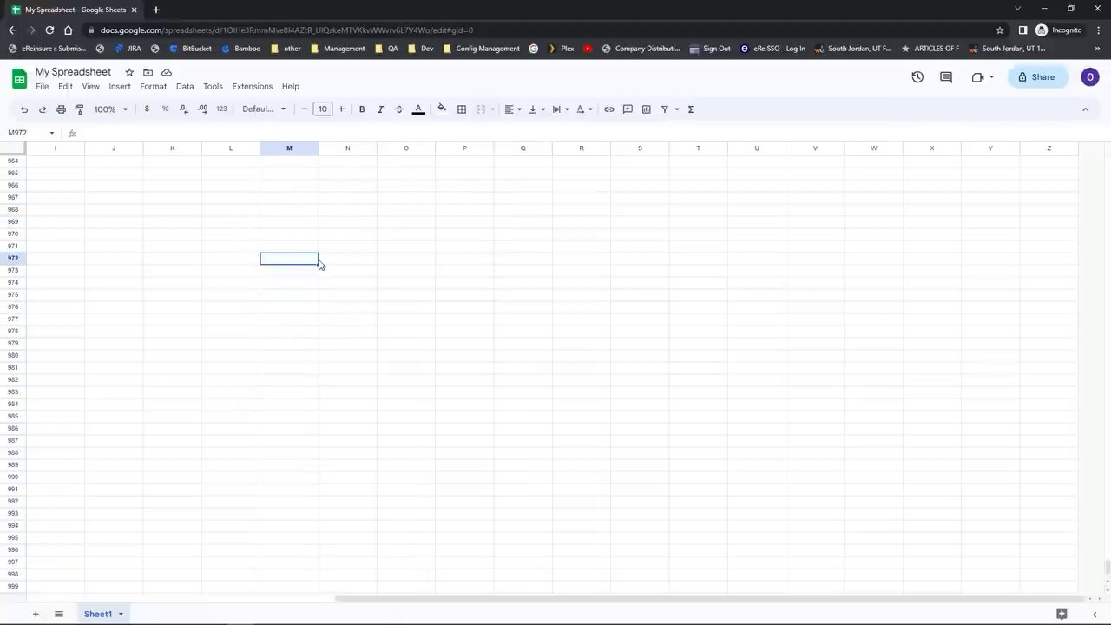
drag(1107, 568, 1107, 564)
scroll(1107, 567, up, 12)
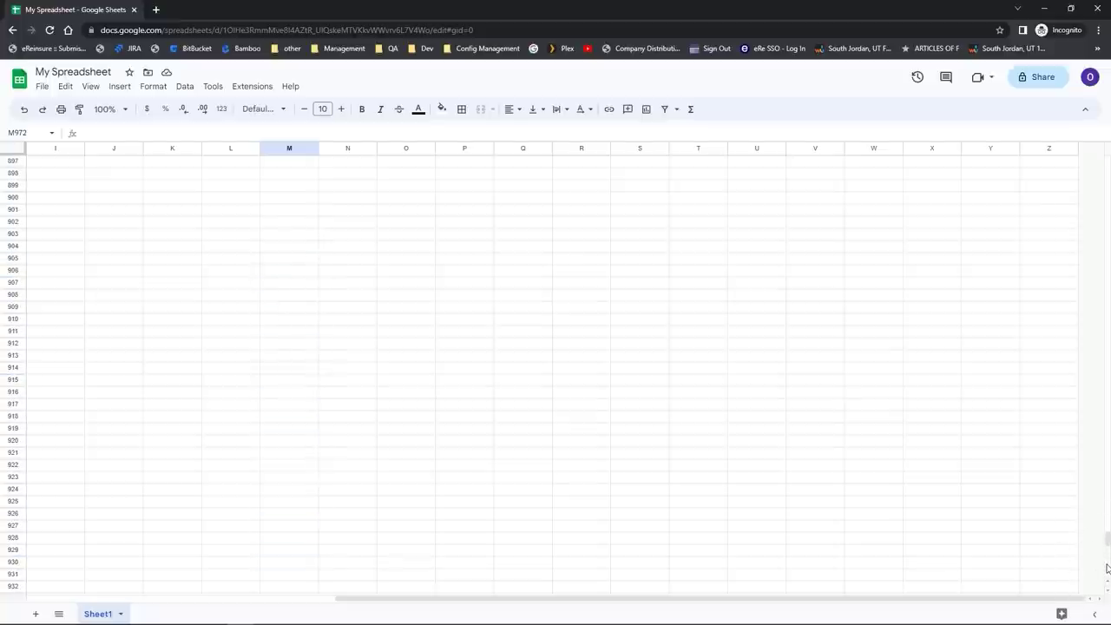
Step: Scroll the Navigation sheet into view and select cell L18
drag(1108, 540, 1083, 172)
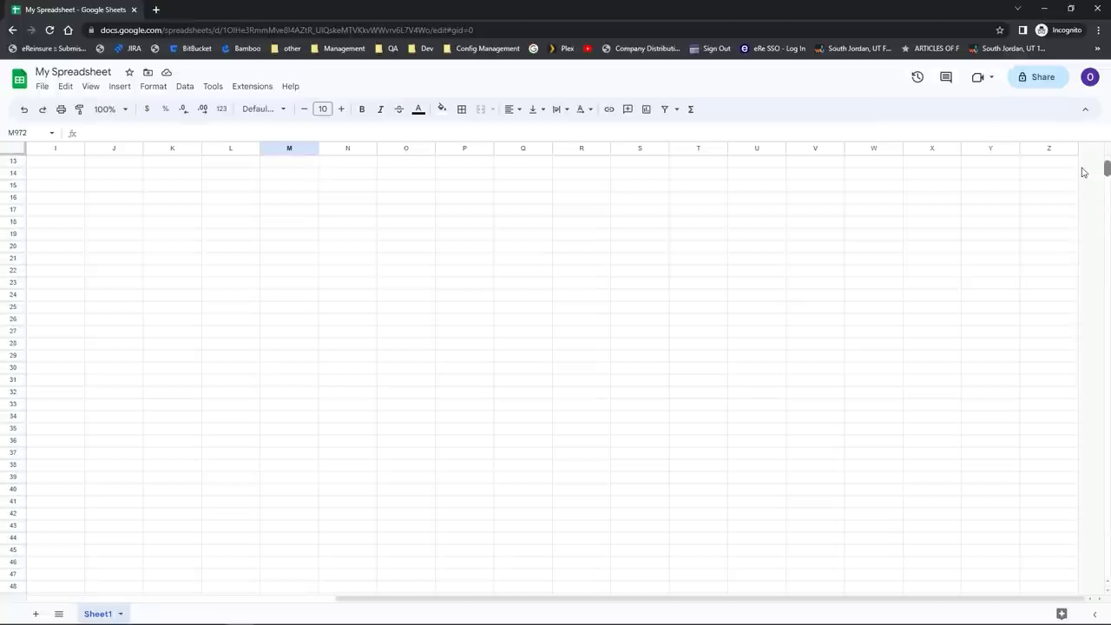
click(230, 223)
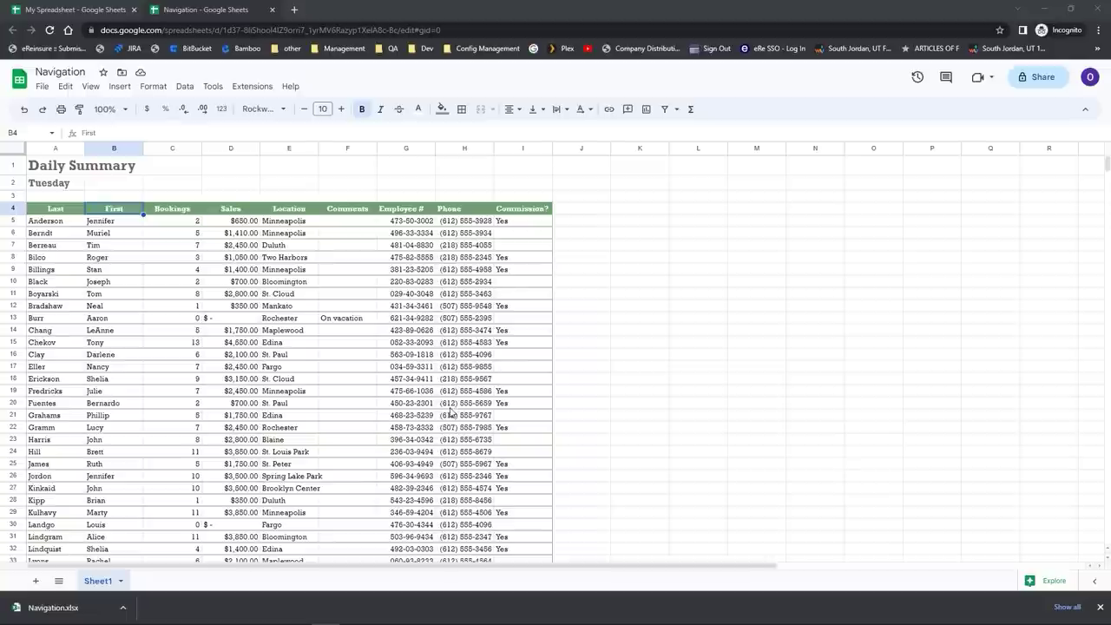
click(359, 372)
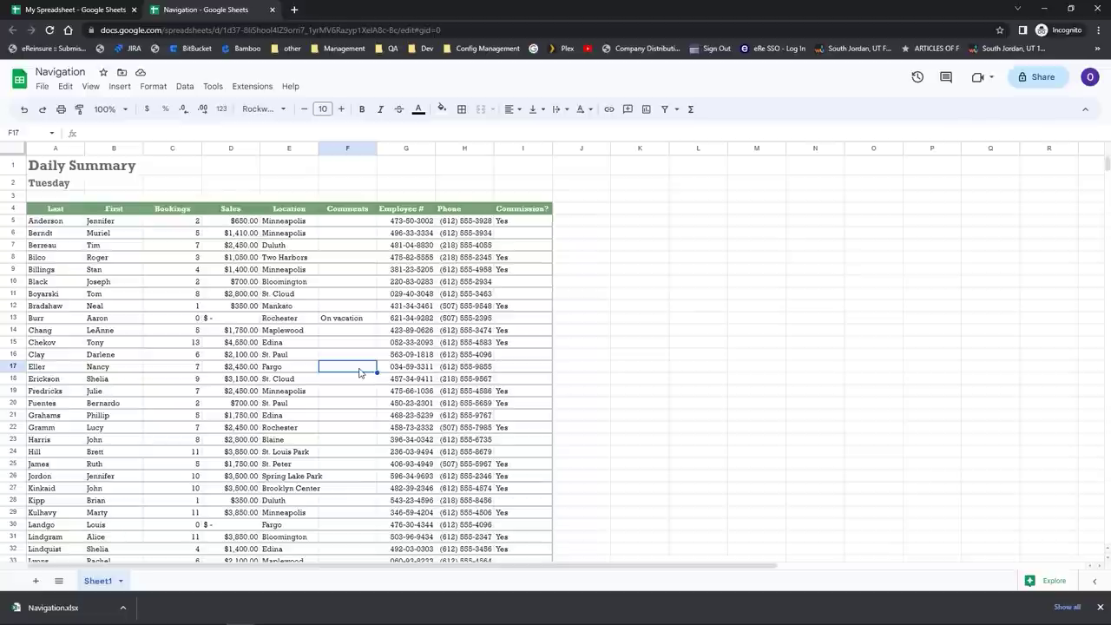
key(ctrl+Home)
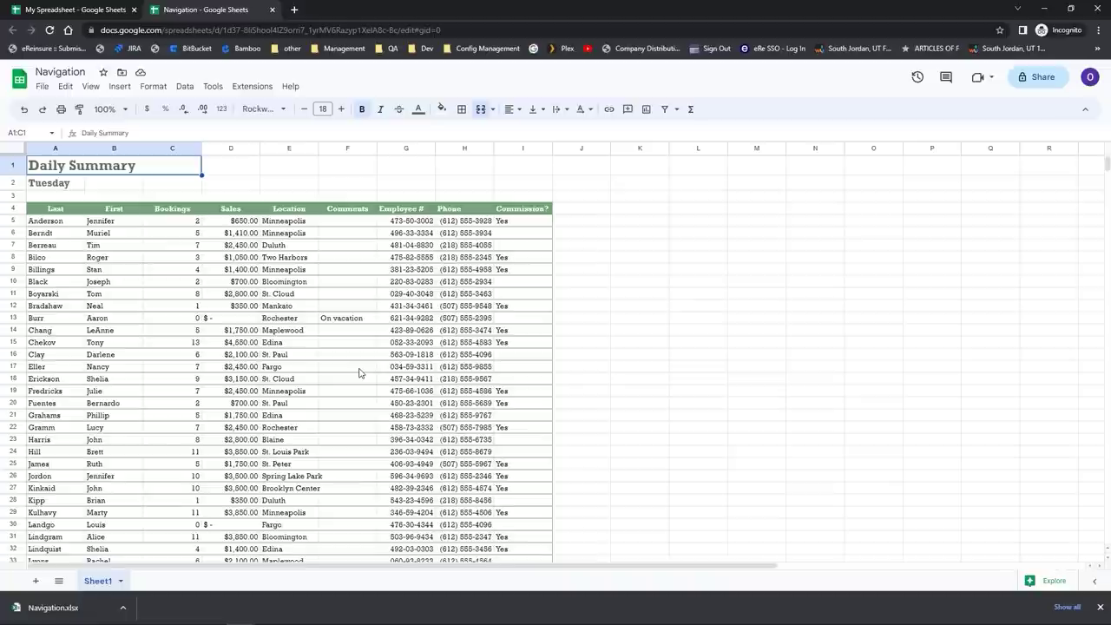
key(ctrl+End)
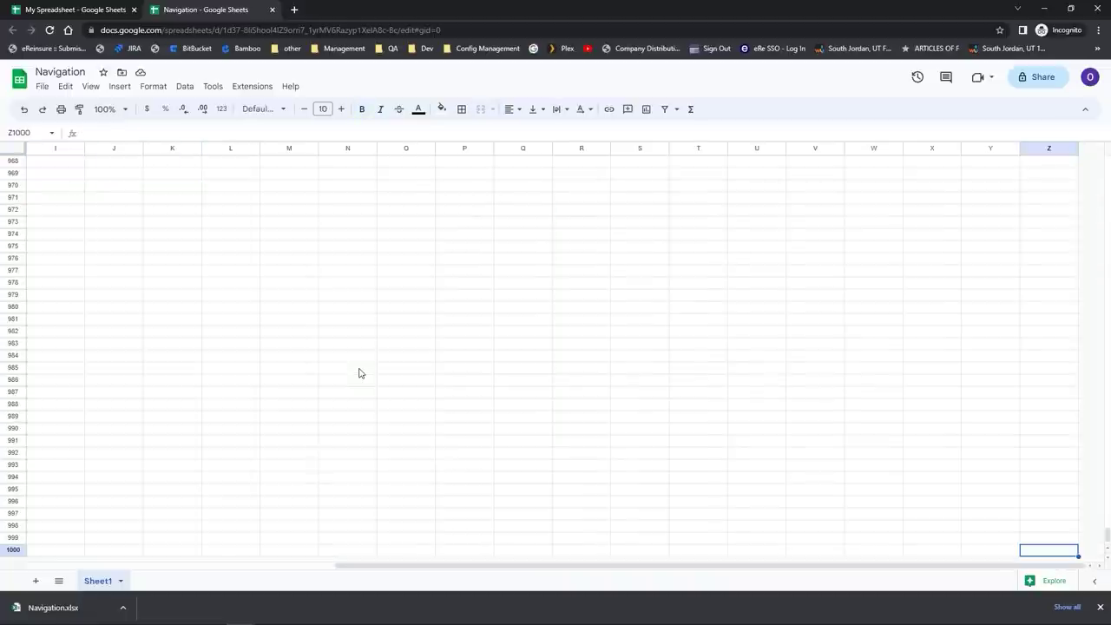
key(ctrl+Home)
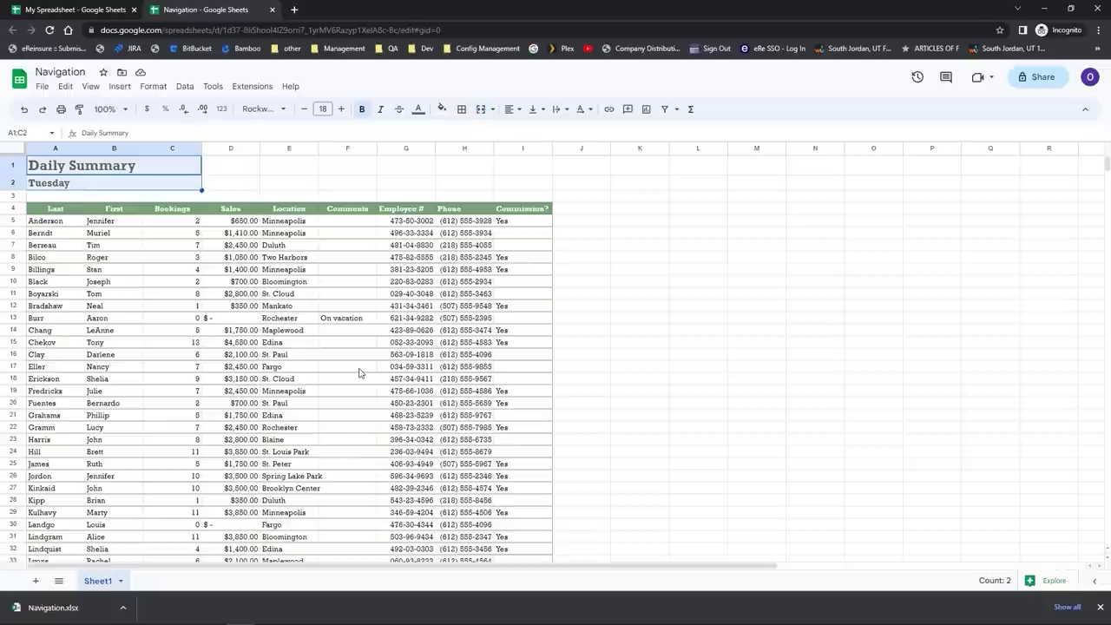
Step: Select the whole data table with Ctrl+A from E16, then select the entire sheet
scroll(359, 373, down, 1)
click(299, 321)
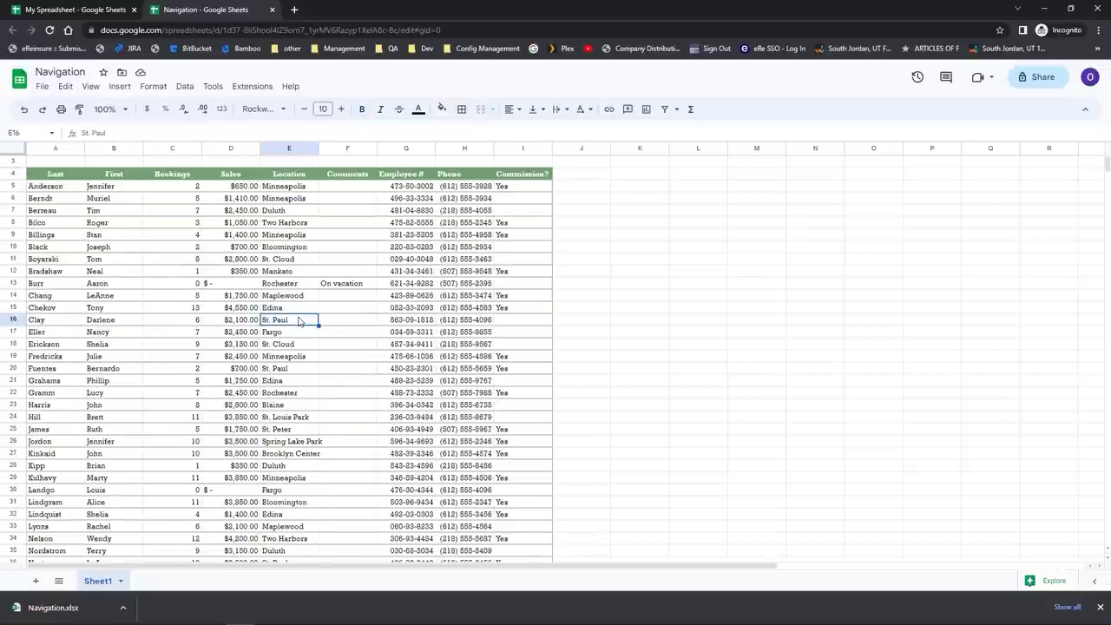
key(ctrl+a)
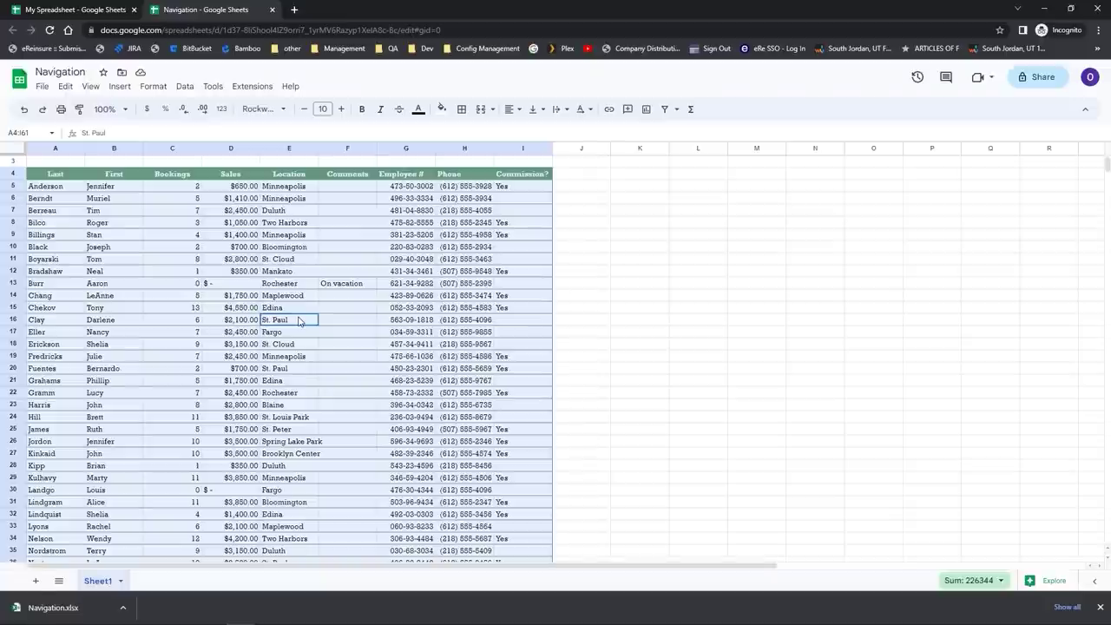
click(298, 310)
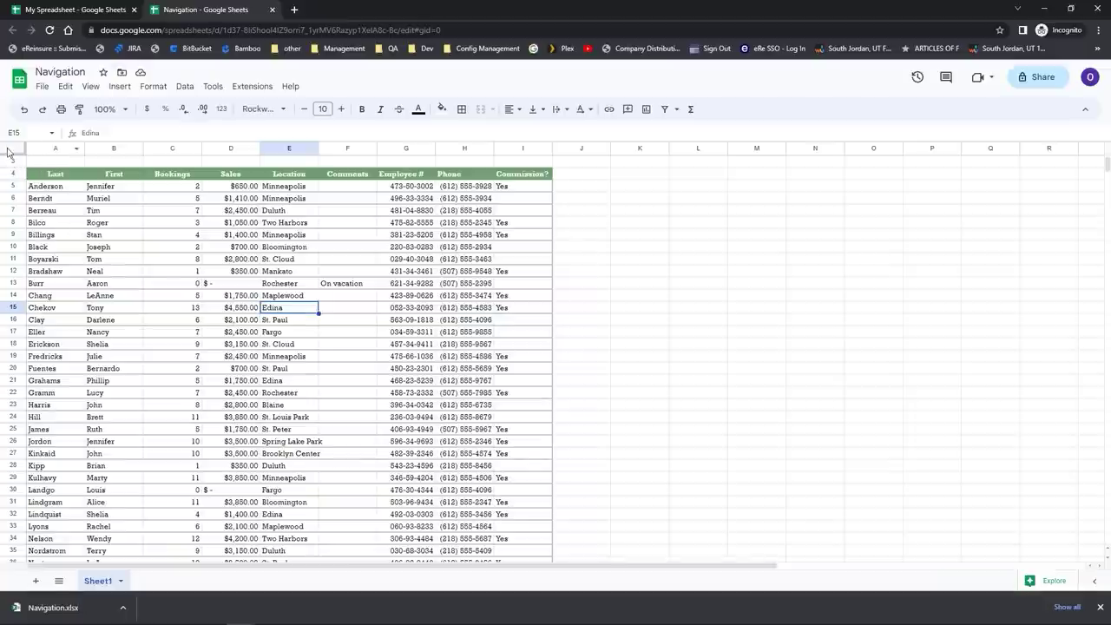
click(7, 152)
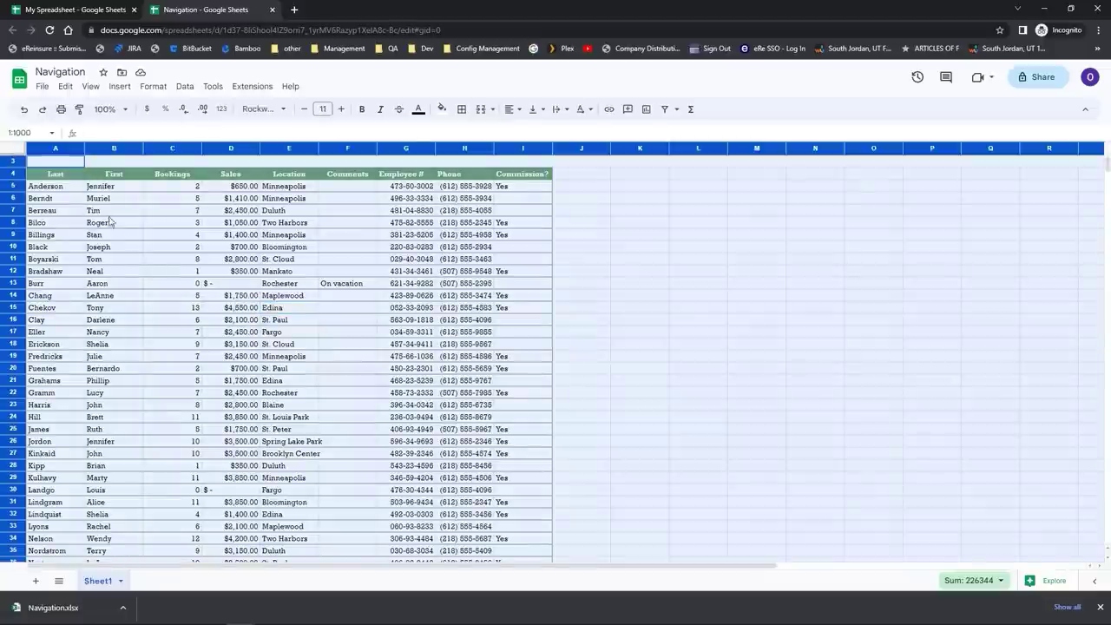
Step: Select the Bookings column from C5 down with Ctrl+Shift+Down, then select E34
click(149, 266)
scroll(162, 275, up, 1)
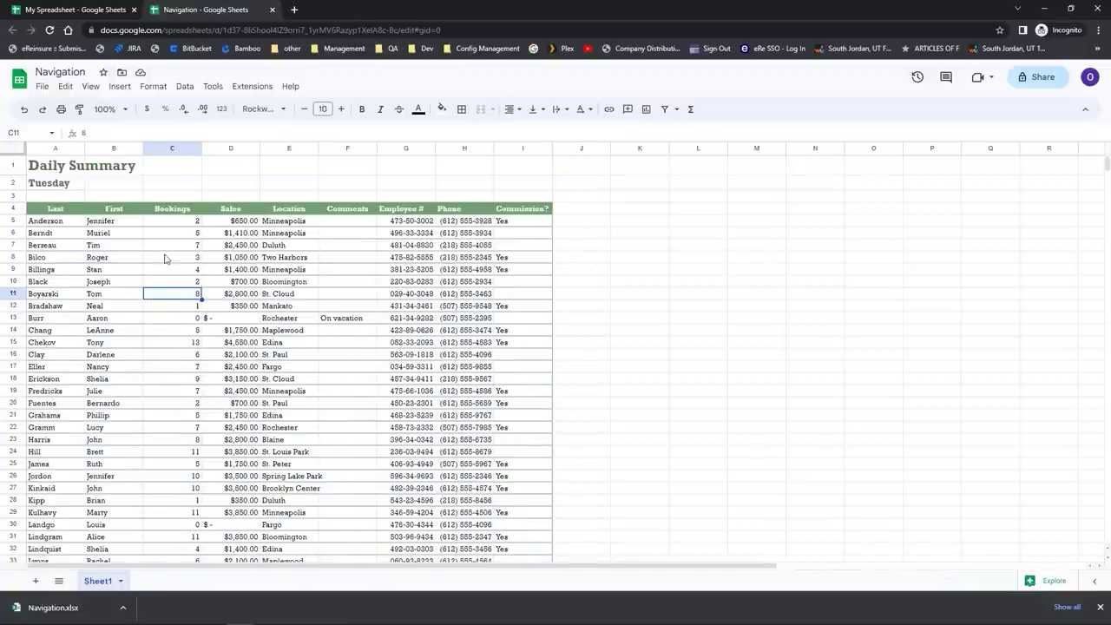
click(172, 224)
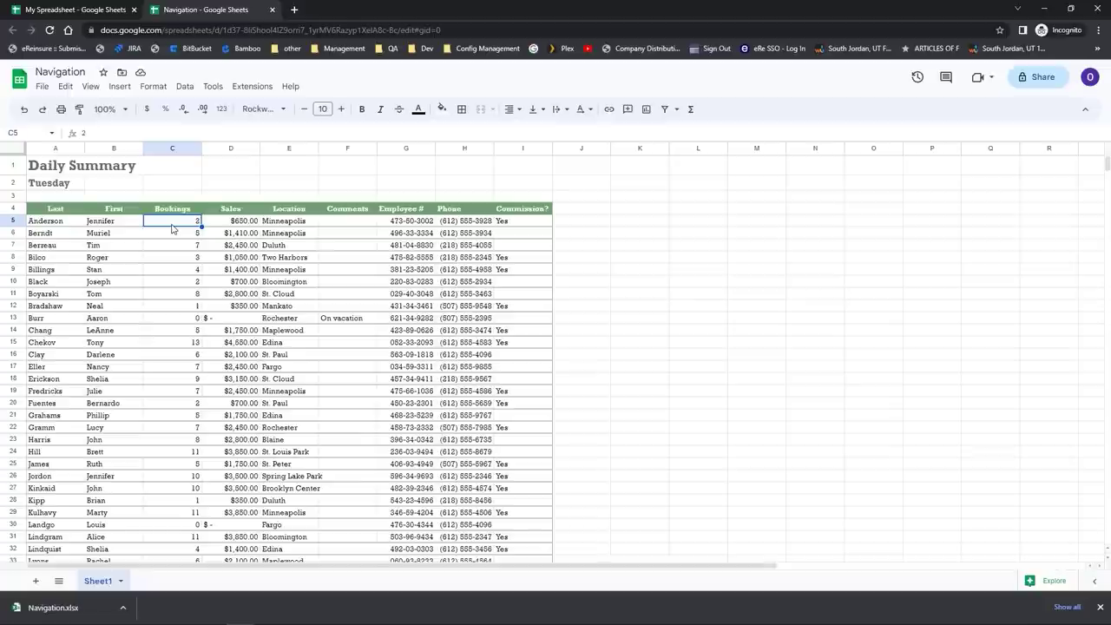
key(ctrl+shift+Down)
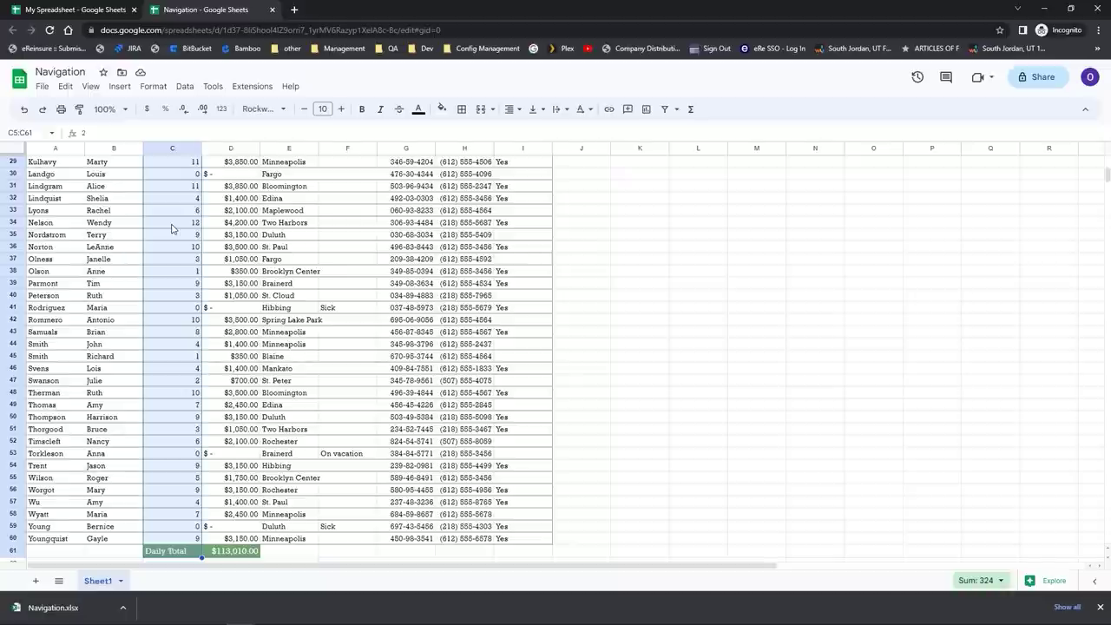
click(279, 227)
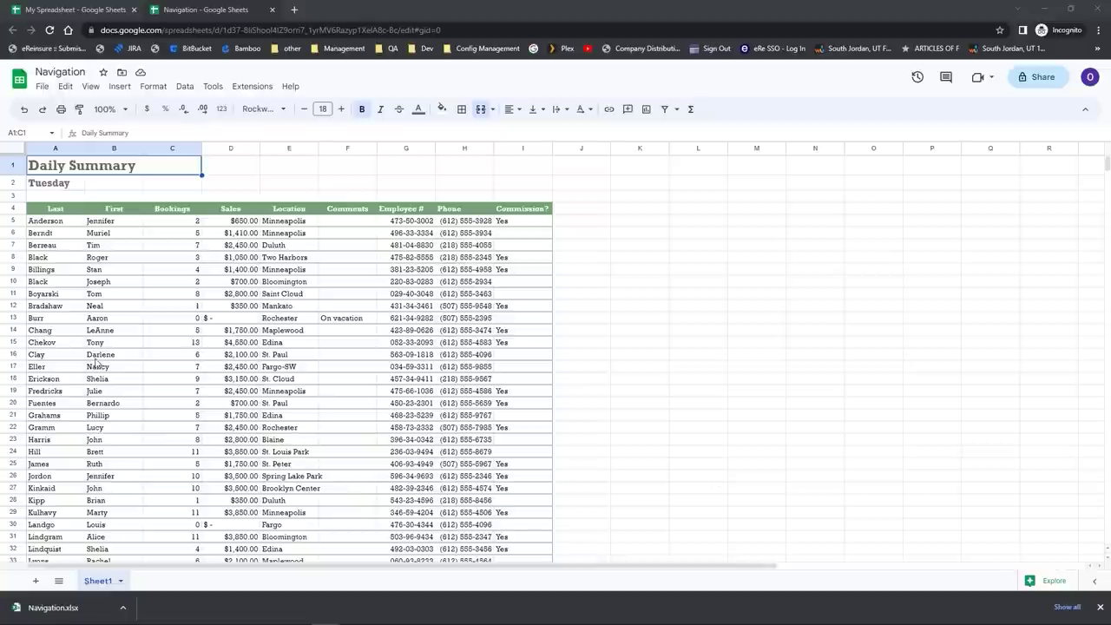
Step: Replace the last name Black in A10 with Smith
click(55, 283)
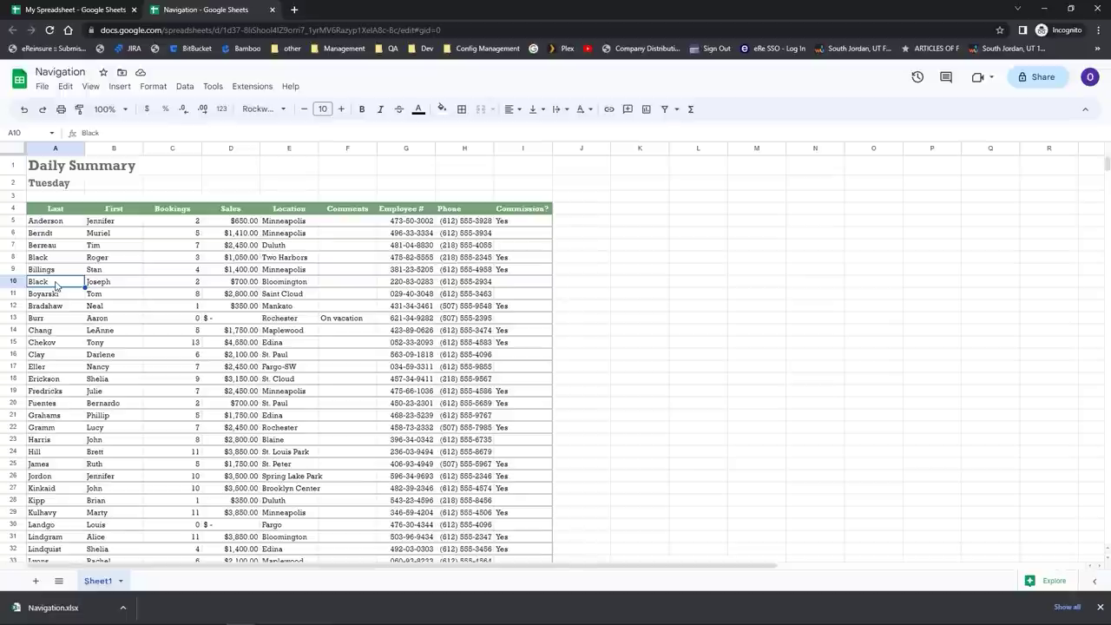
click(55, 286)
text(Smith)
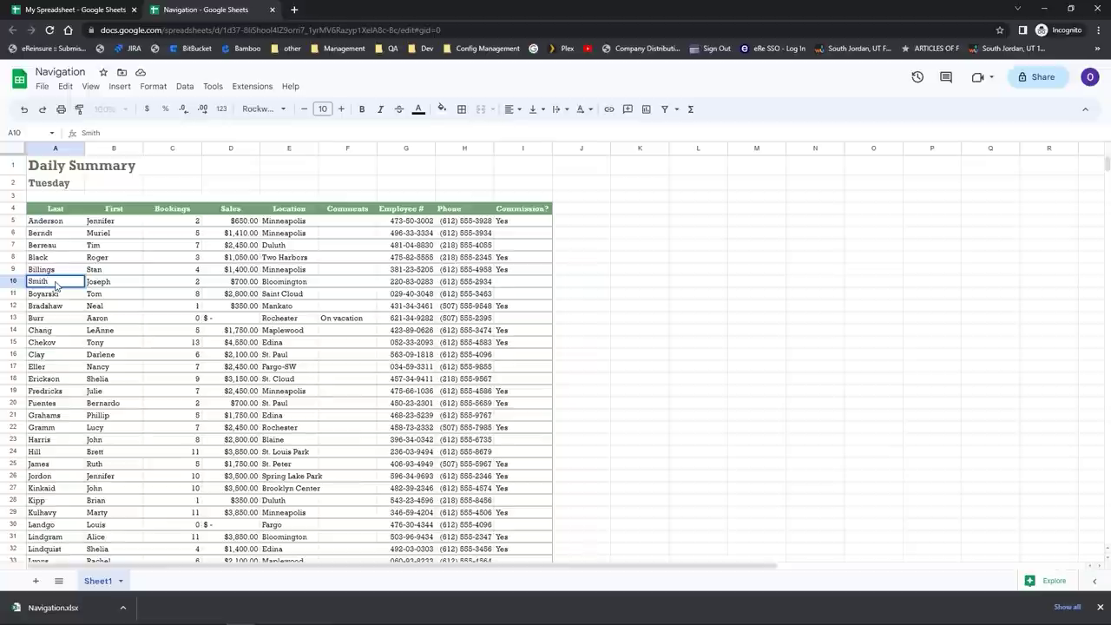
key(Return)
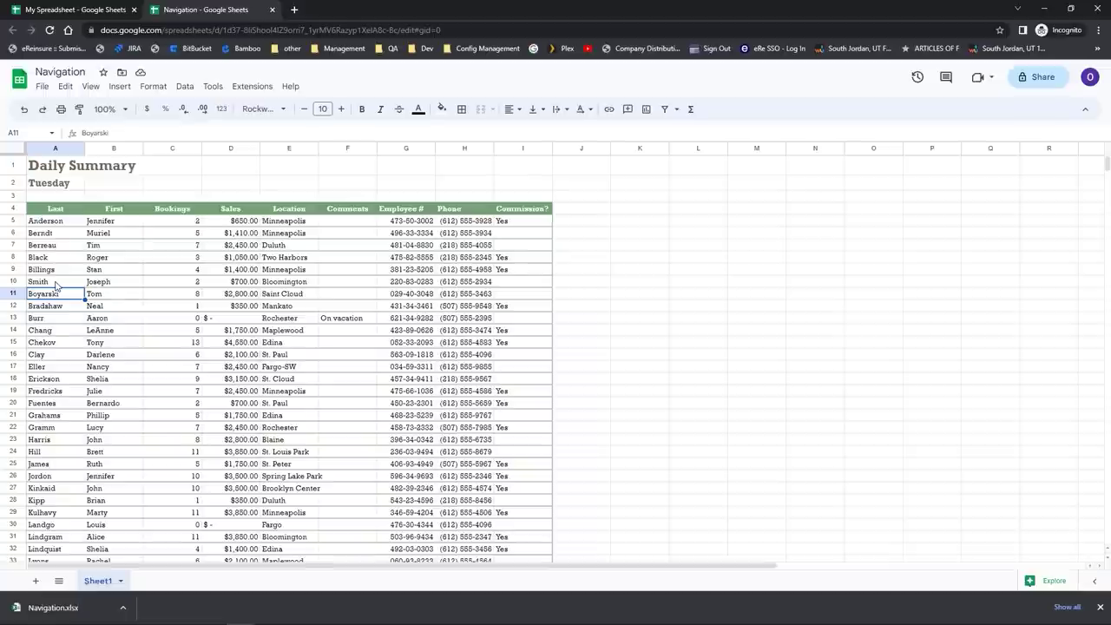
Step: Edit E11 from Saint Cloud back to St. Cloud
click(274, 298)
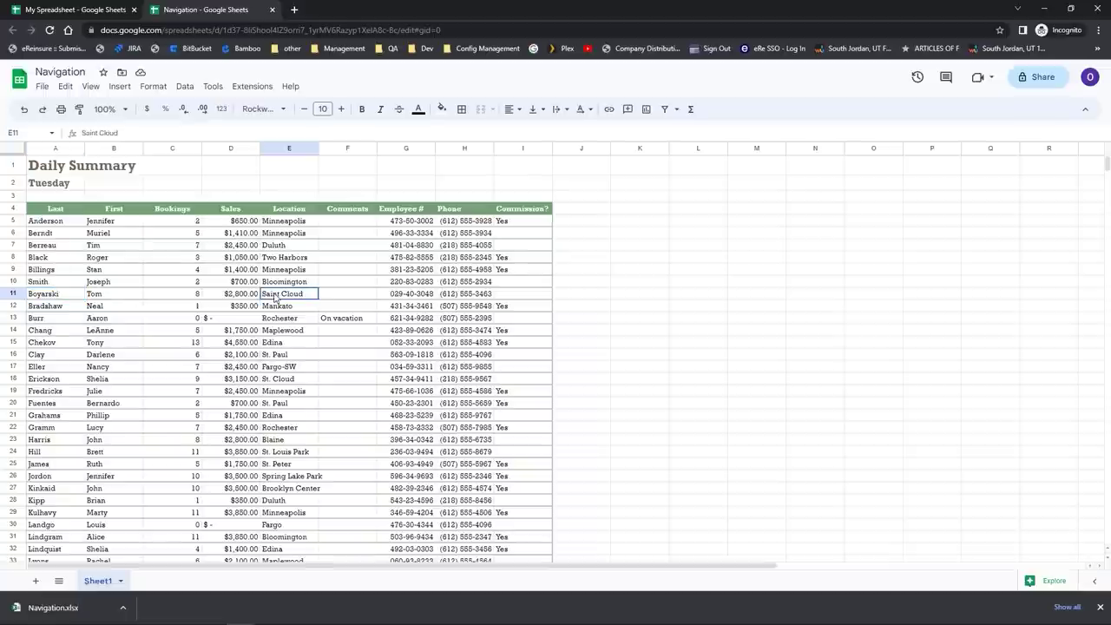
double_click(279, 297)
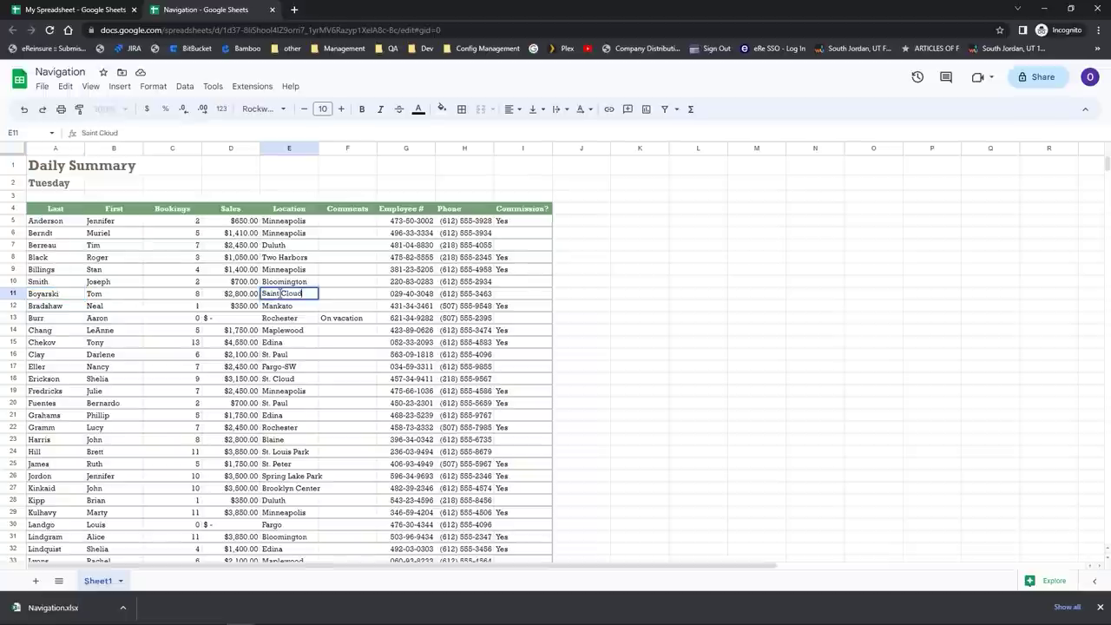
click(279, 293)
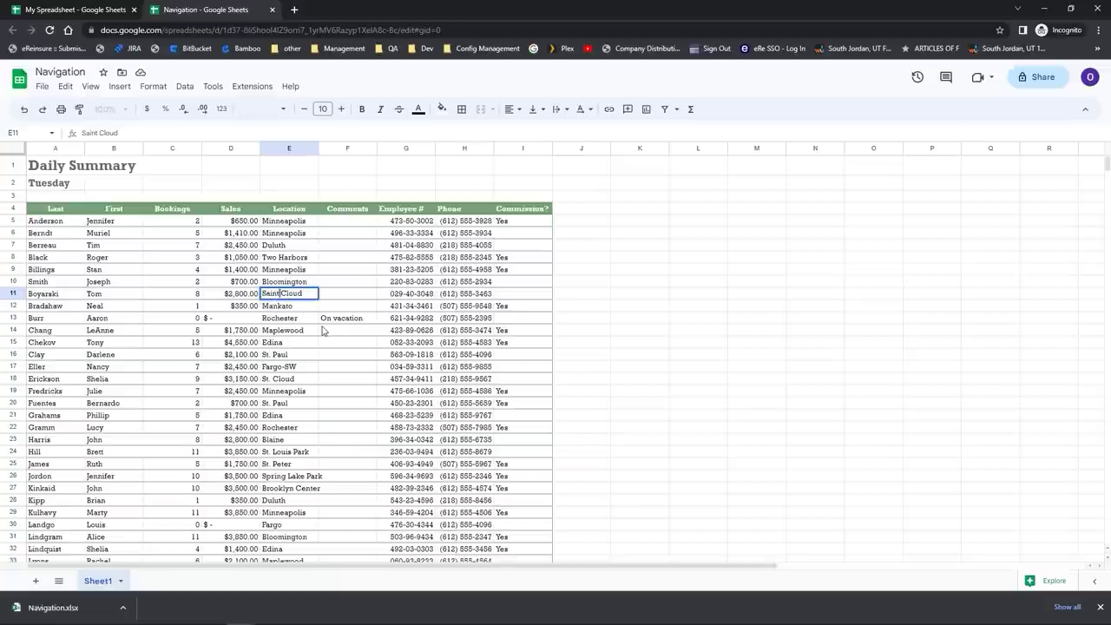
key(BackSpace)
key(BackSpace)
key(BackSpace)
key(BackSpace)
key(BackSpace)
text(t.)
key(Return)
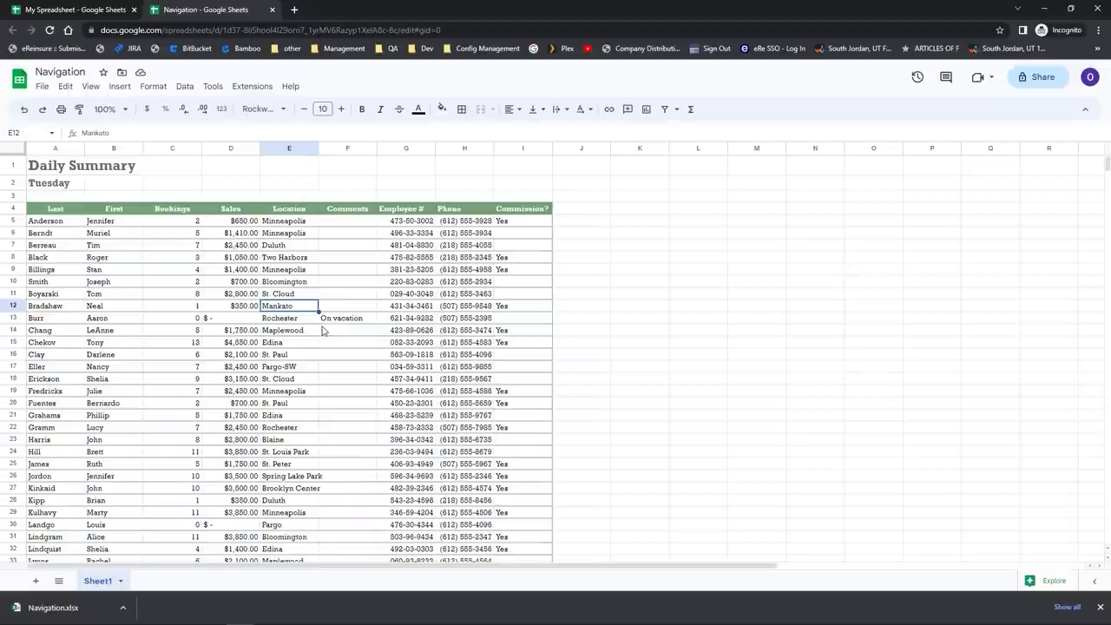
Step: Enter the comment 'On vacation' in cell F17 through the formula bar
click(337, 372)
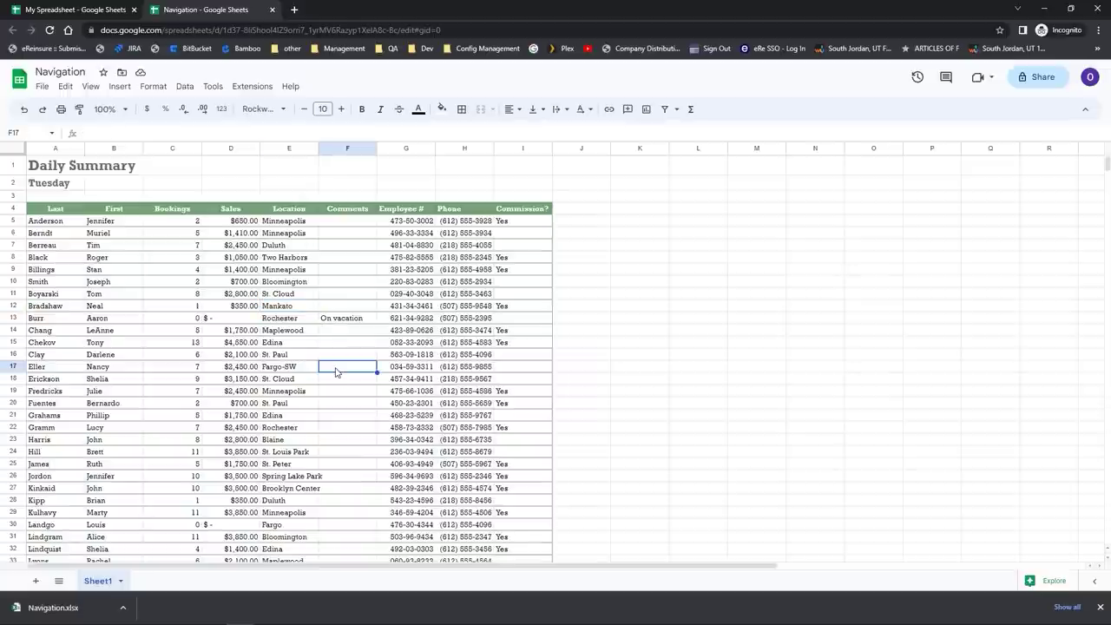
key(ctrl)
key(ctrl)
click(120, 135)
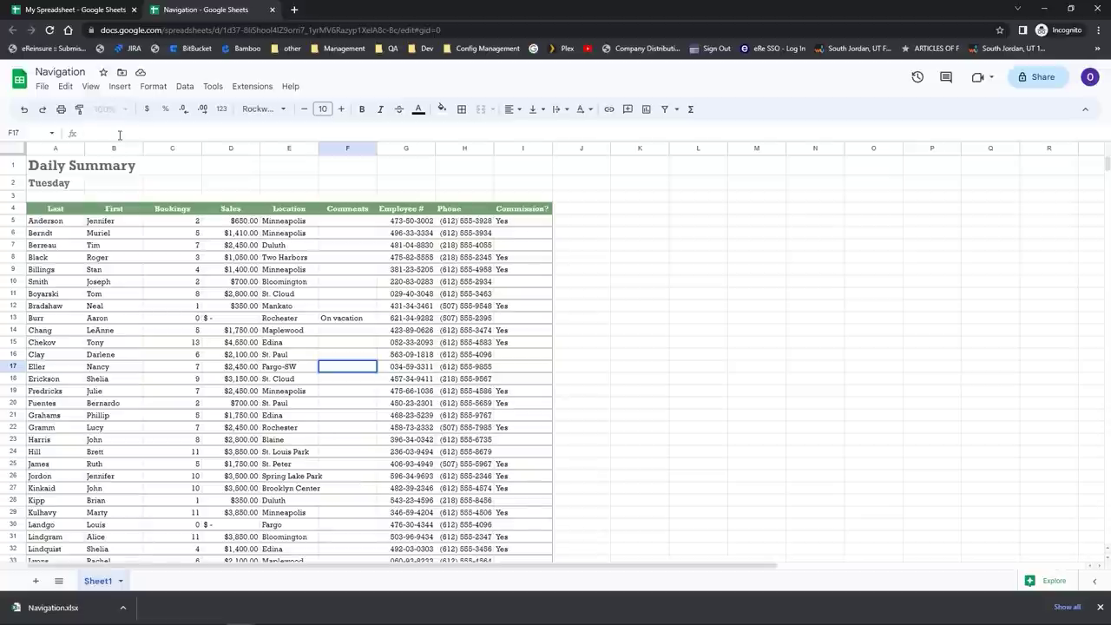
text(On)
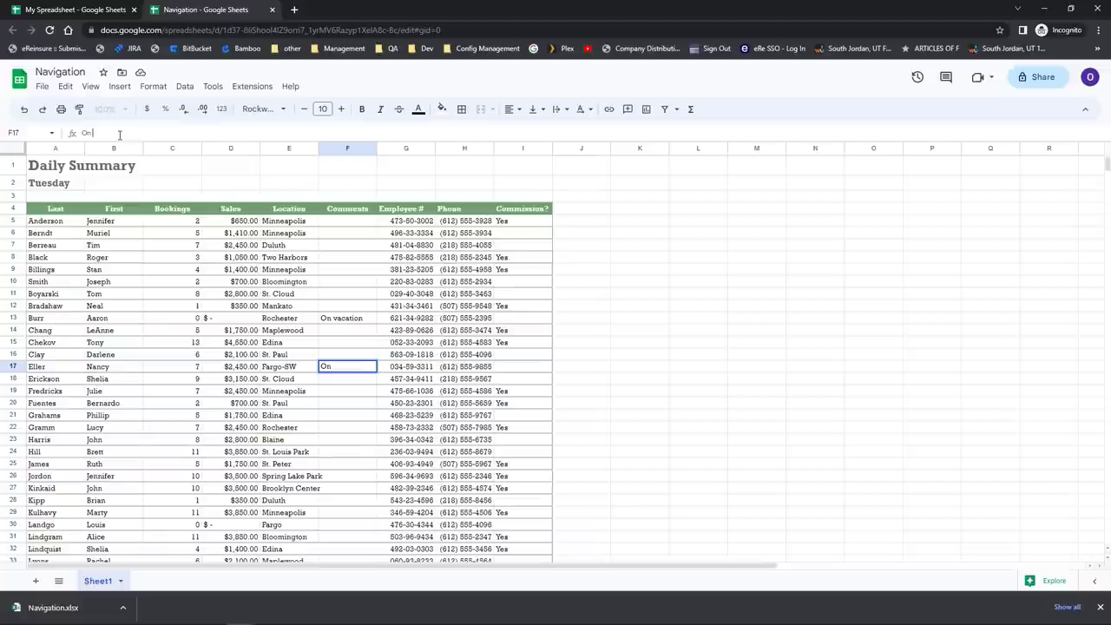
text( vacation)
key(Return)
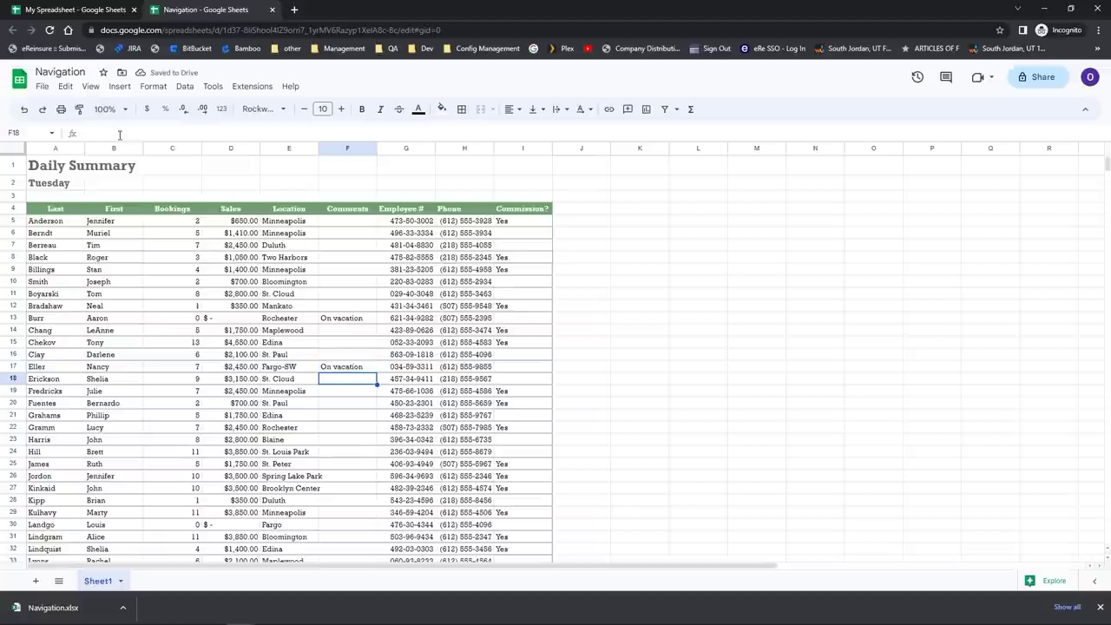
click(352, 375)
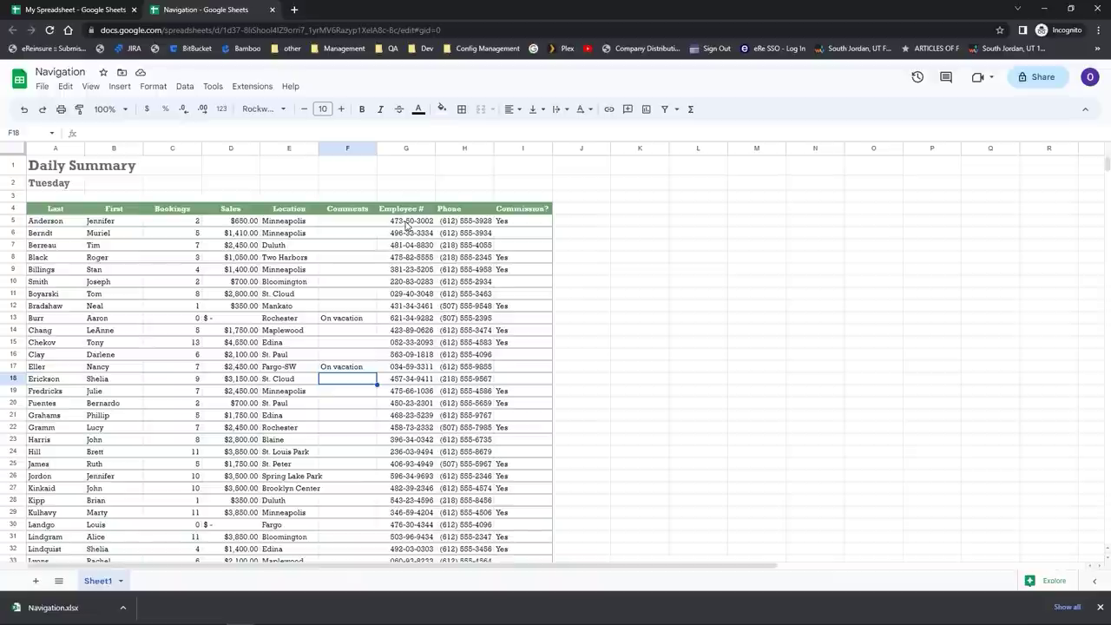
Step: Clear the Employee # column from G5 down, then undo to restore the IDs
click(407, 222)
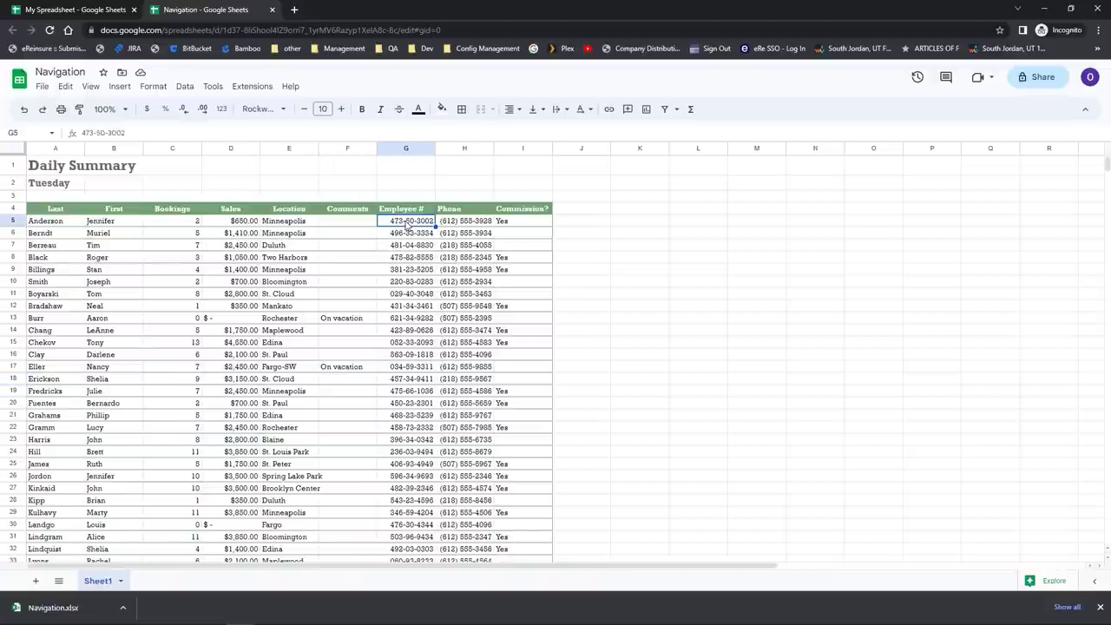
key(ctrl+shift+Down)
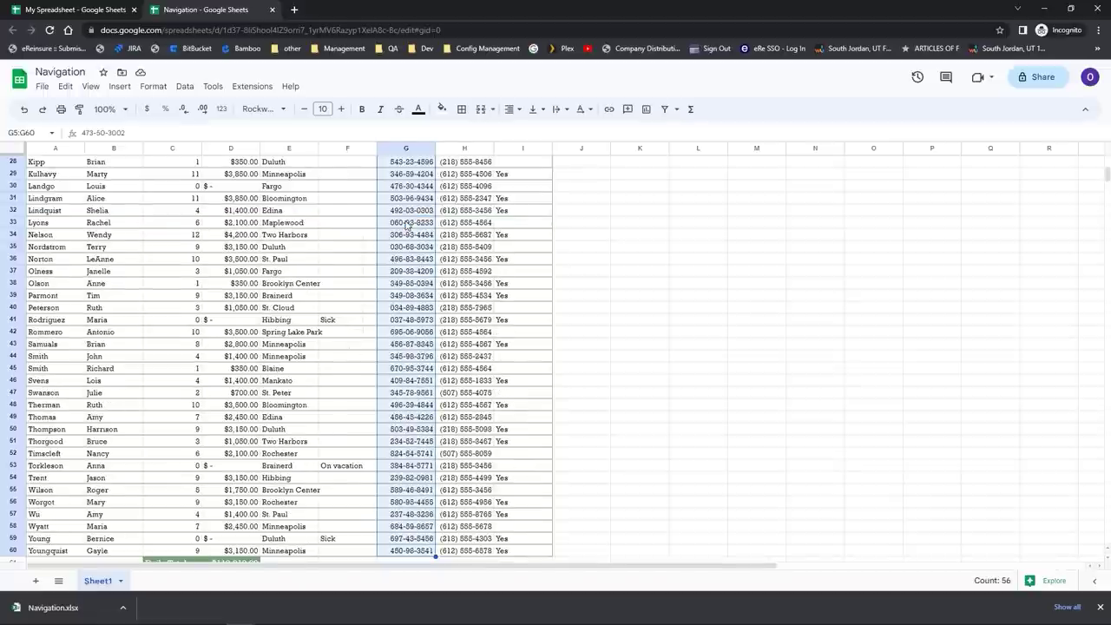
scroll(406, 224, up, 10)
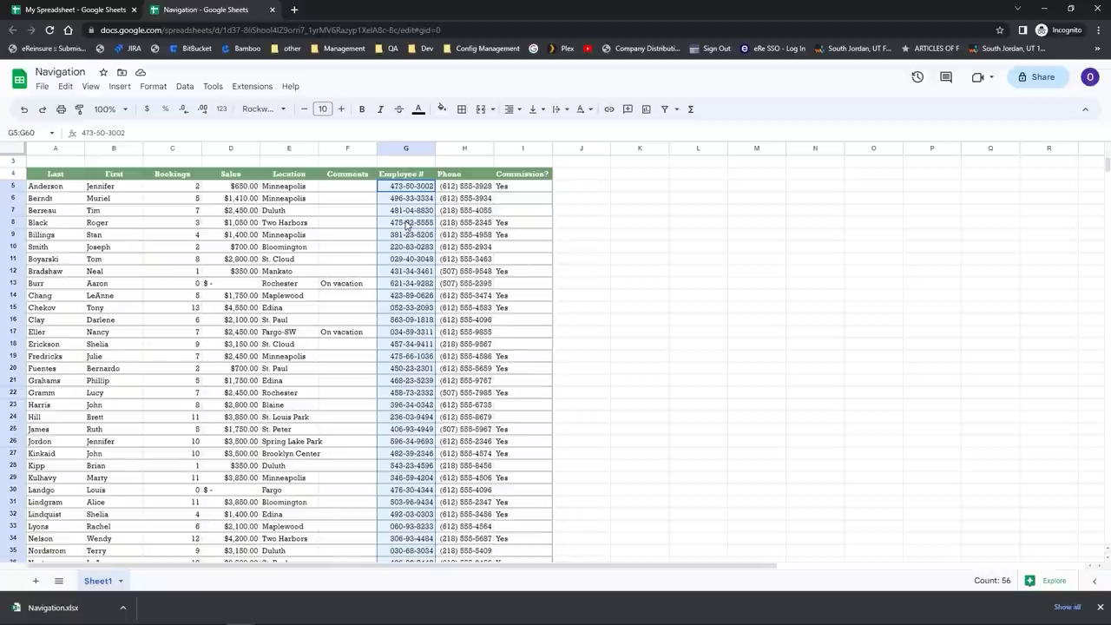
key(Delete)
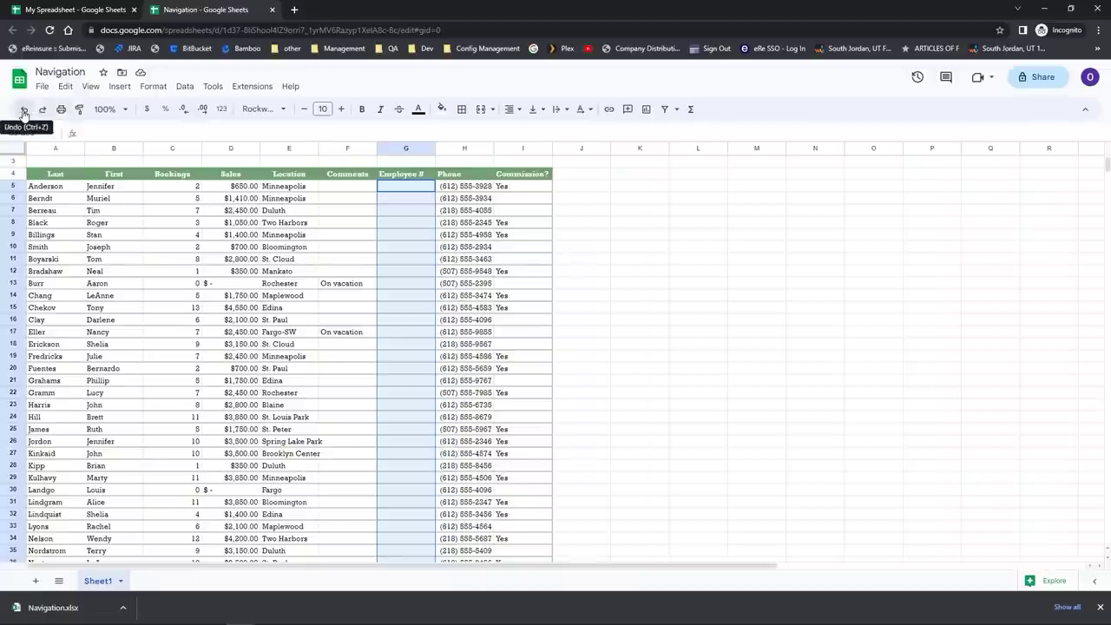
click(24, 113)
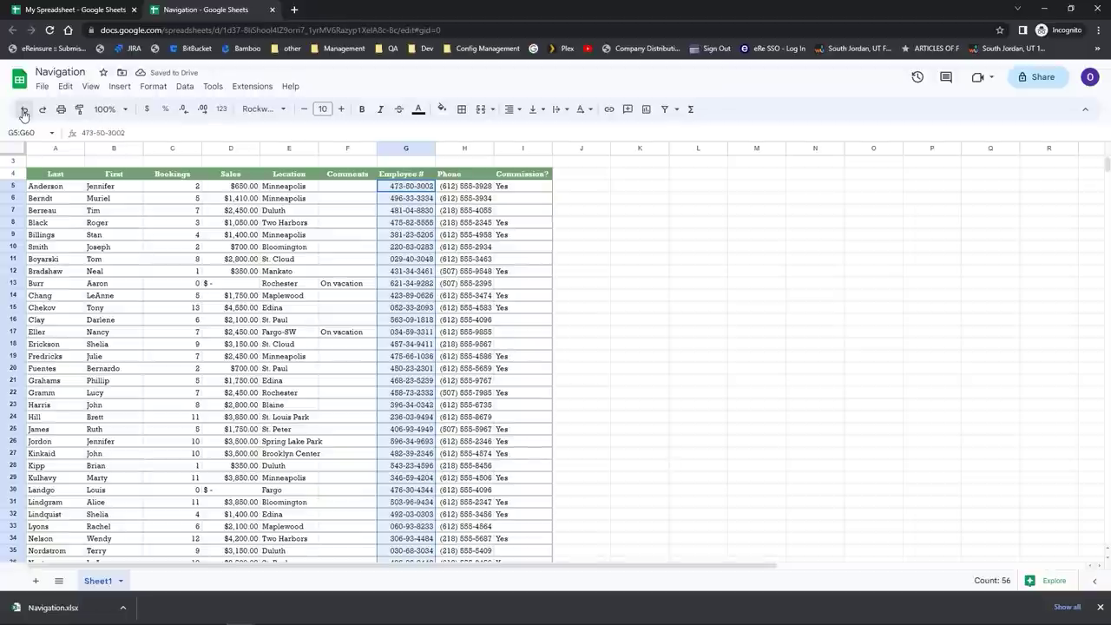
Step: Select Bookings cells C13 and C11, opening C11 for editing but leaving it unchanged
click(168, 284)
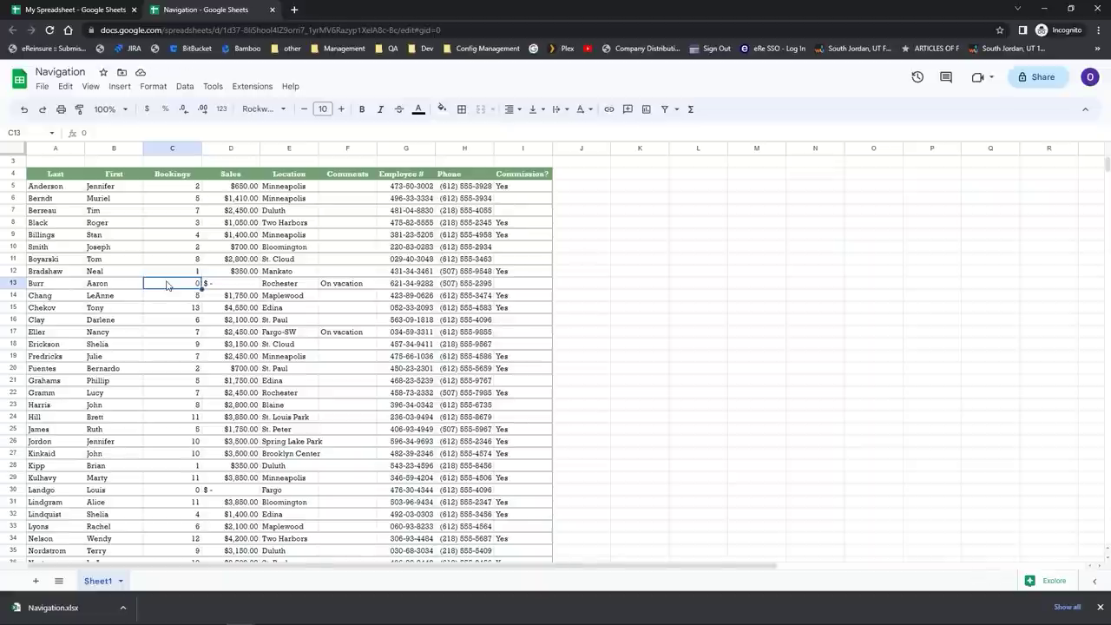
click(173, 263)
double_click(172, 263)
key(Return)
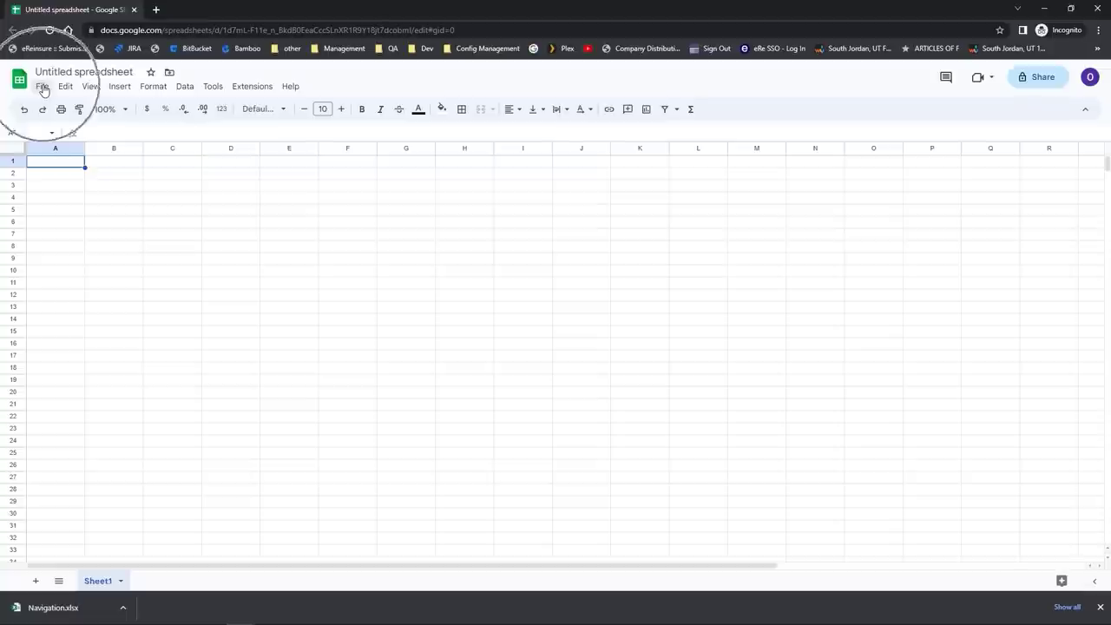
Step: Go to File > New > From template gallery
click(42, 87)
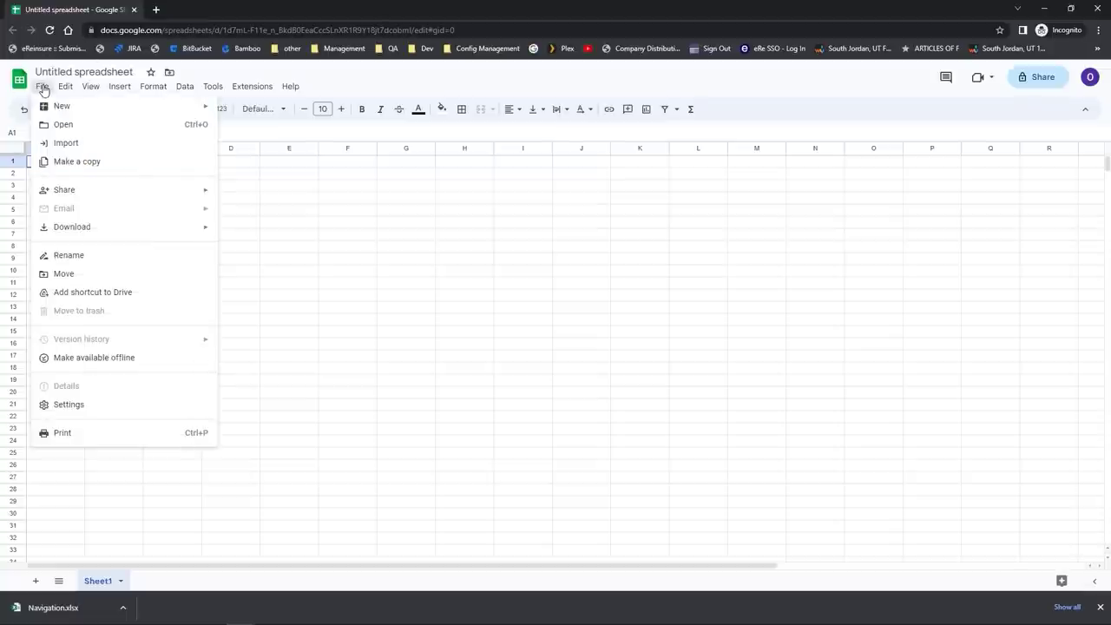
mouse_move(51, 112)
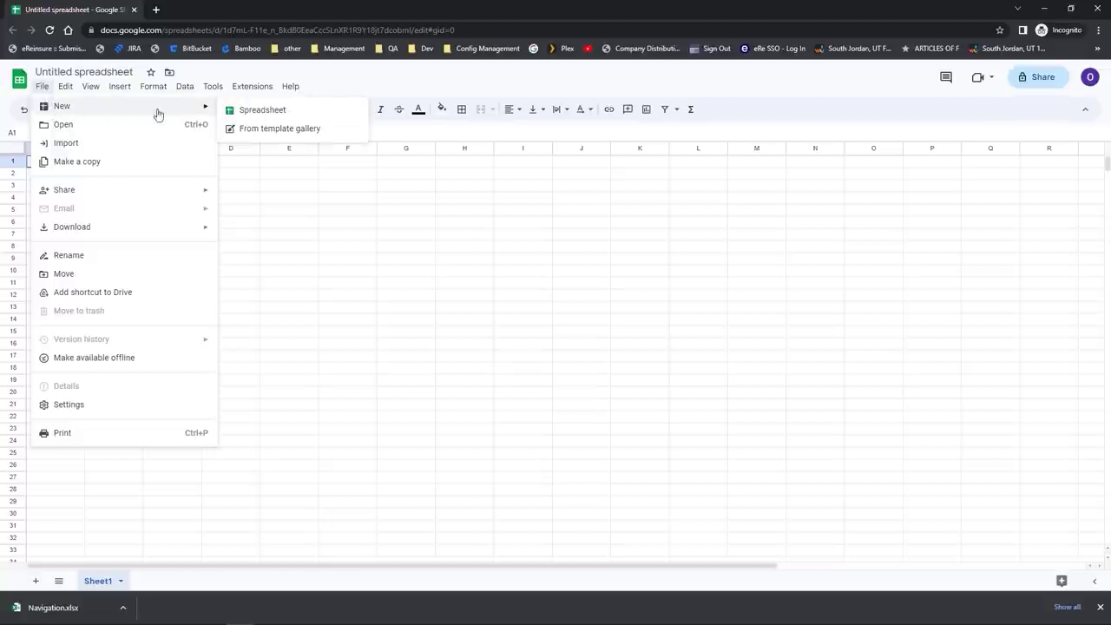
click(256, 130)
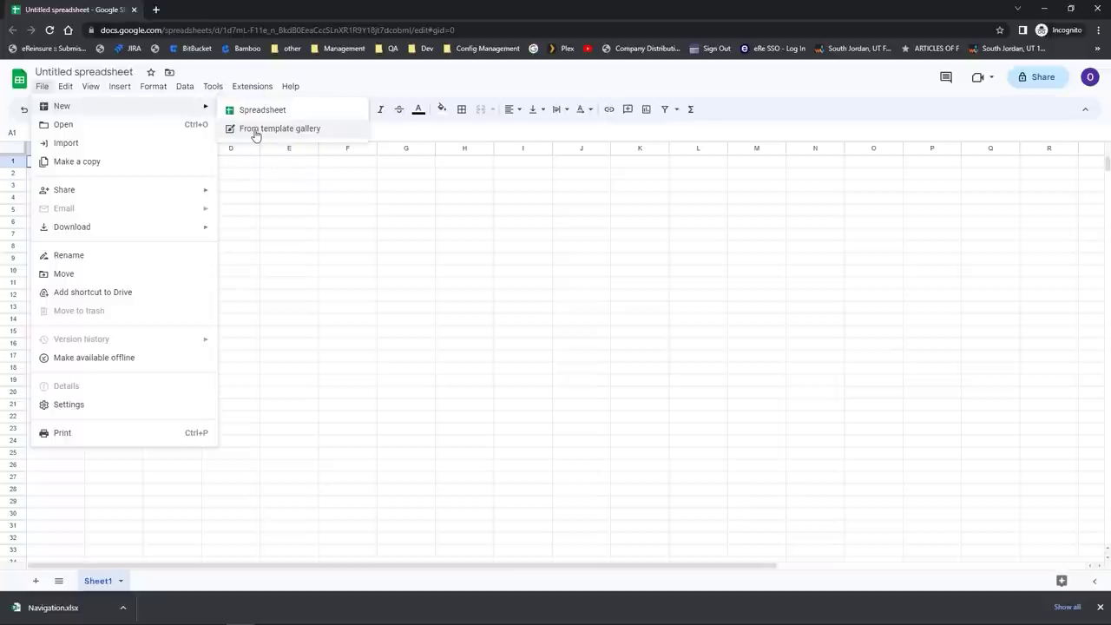
click(256, 130)
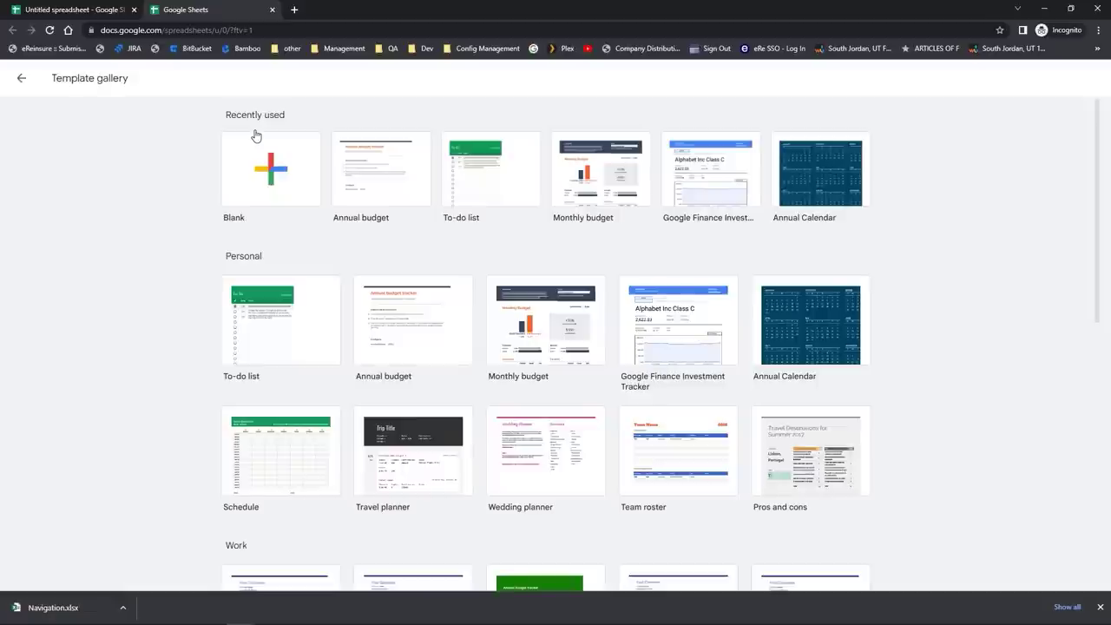
Step: Browse the template gallery and choose the Personal 'Annual budget' template
click(390, 350)
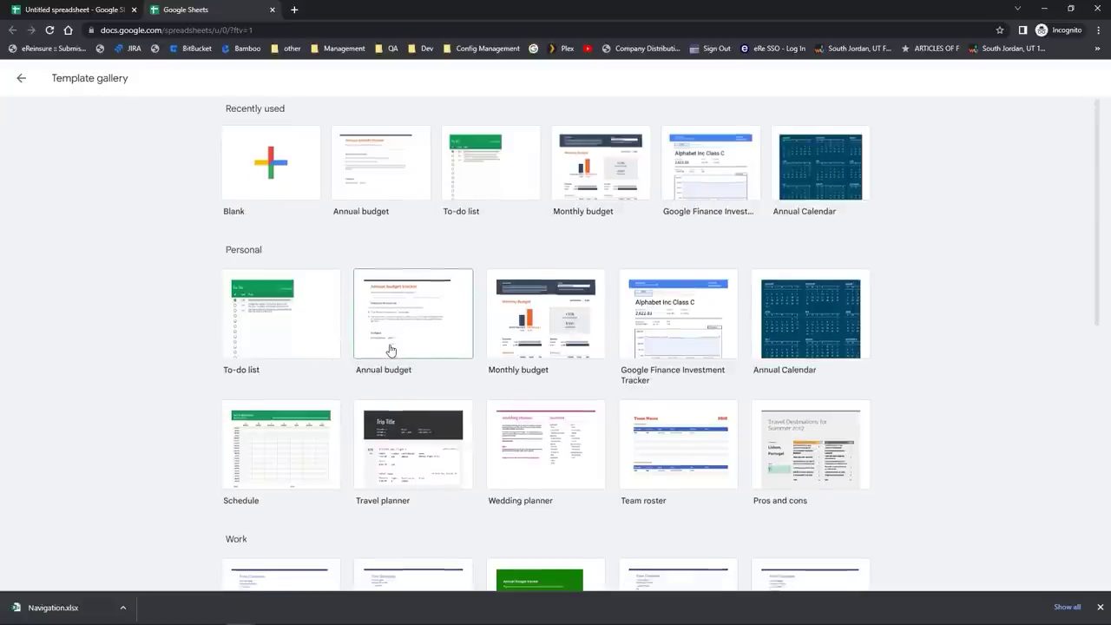
scroll(390, 350, down, 1)
scroll(389, 350, down, 1)
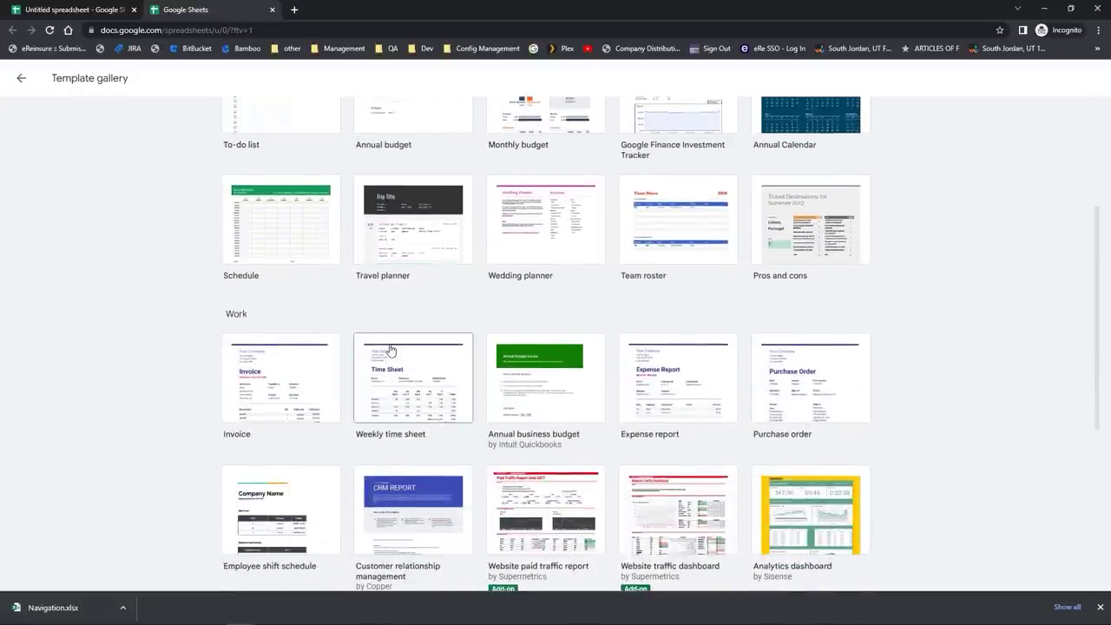
scroll(389, 350, down, 2)
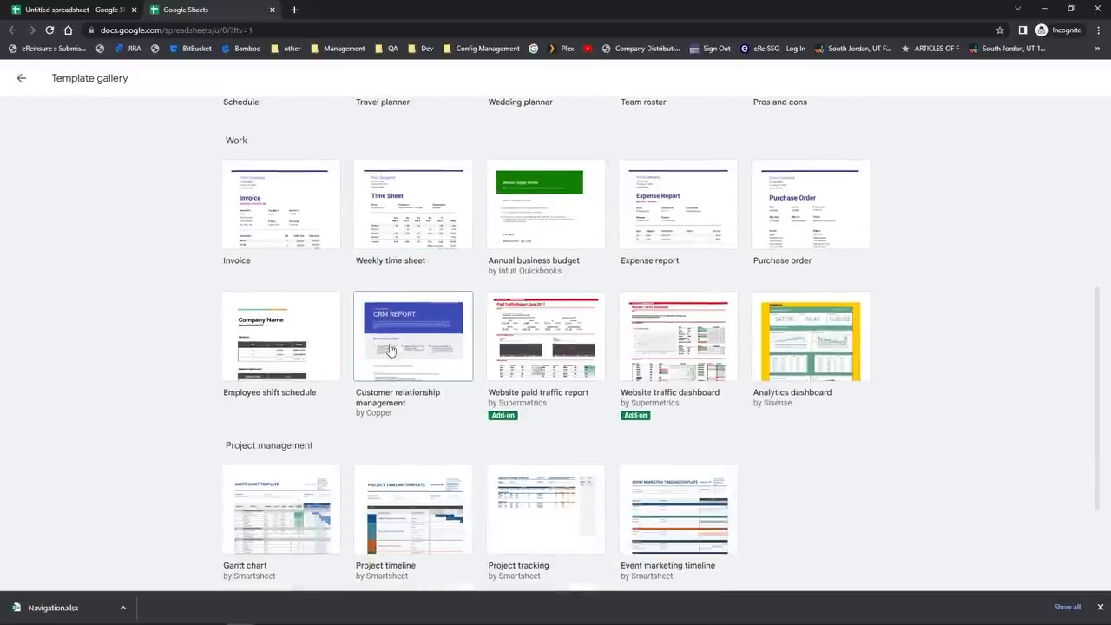
scroll(389, 349, up, 4)
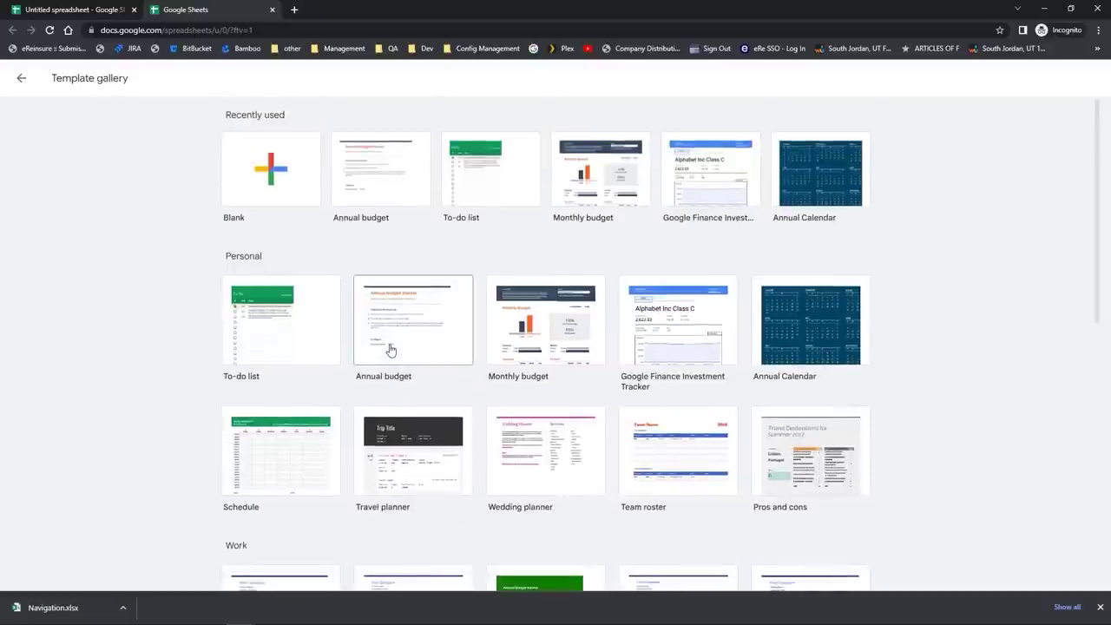
click(389, 349)
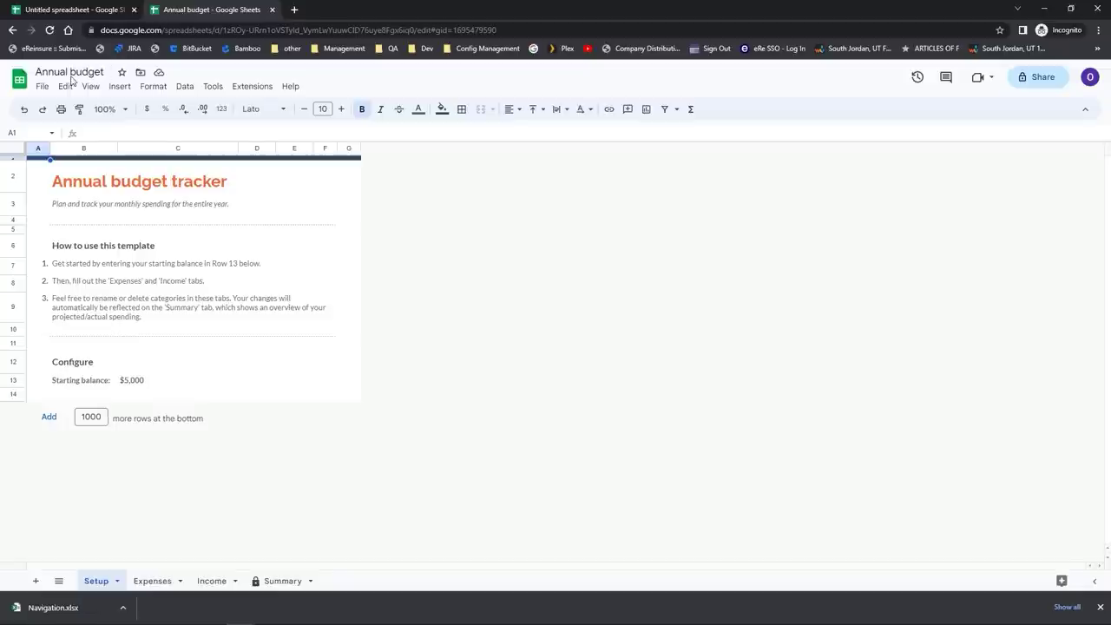
Step: Rename the spreadsheet to 'Annual budget-2023'
click(106, 72)
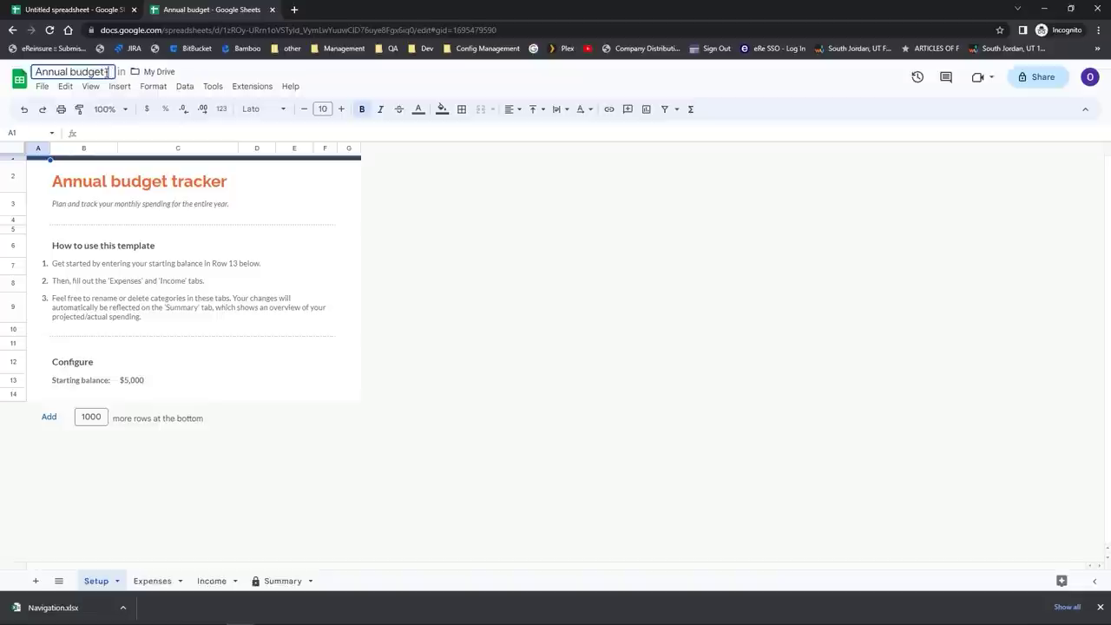
text(2023)
key(Return)
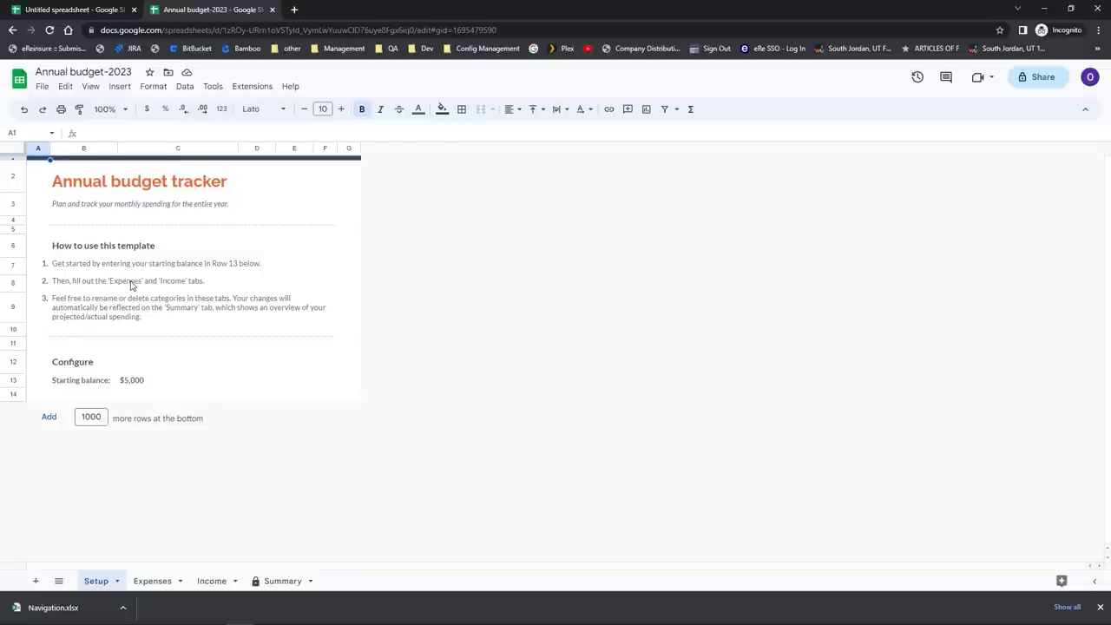
Step: Enter 10000 as the starting balance in C13 on the Setup sheet
click(126, 387)
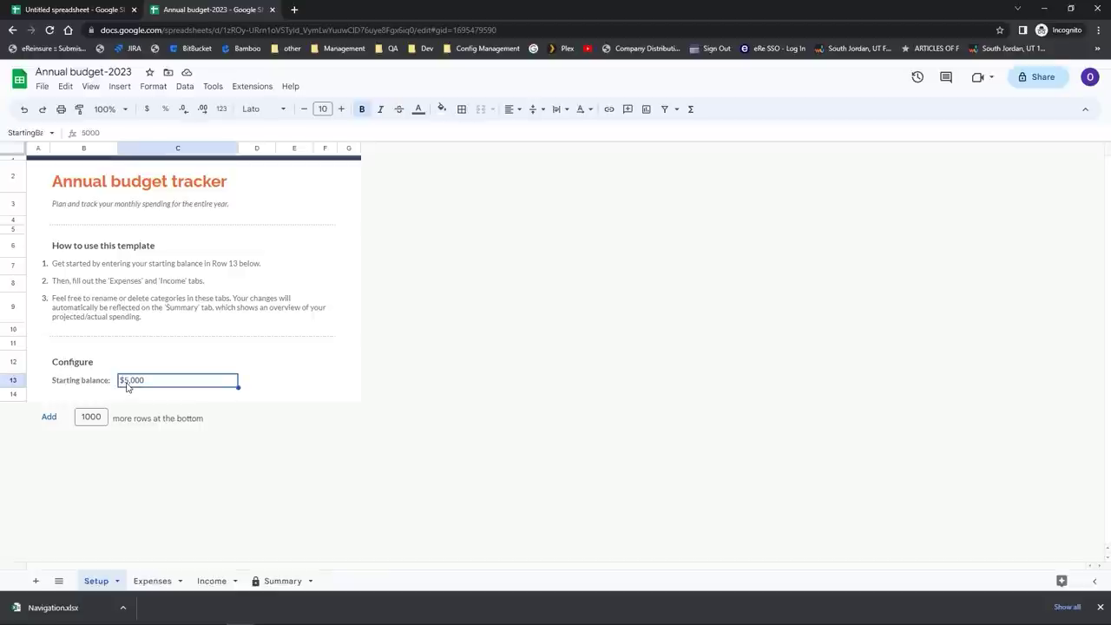
text(10000)
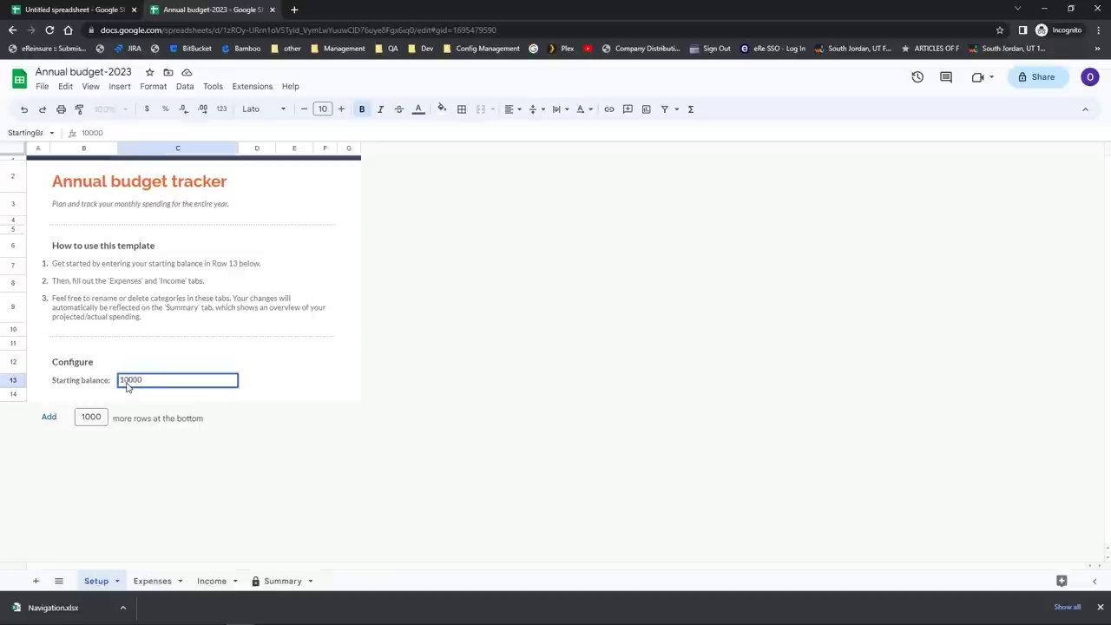
key(Return)
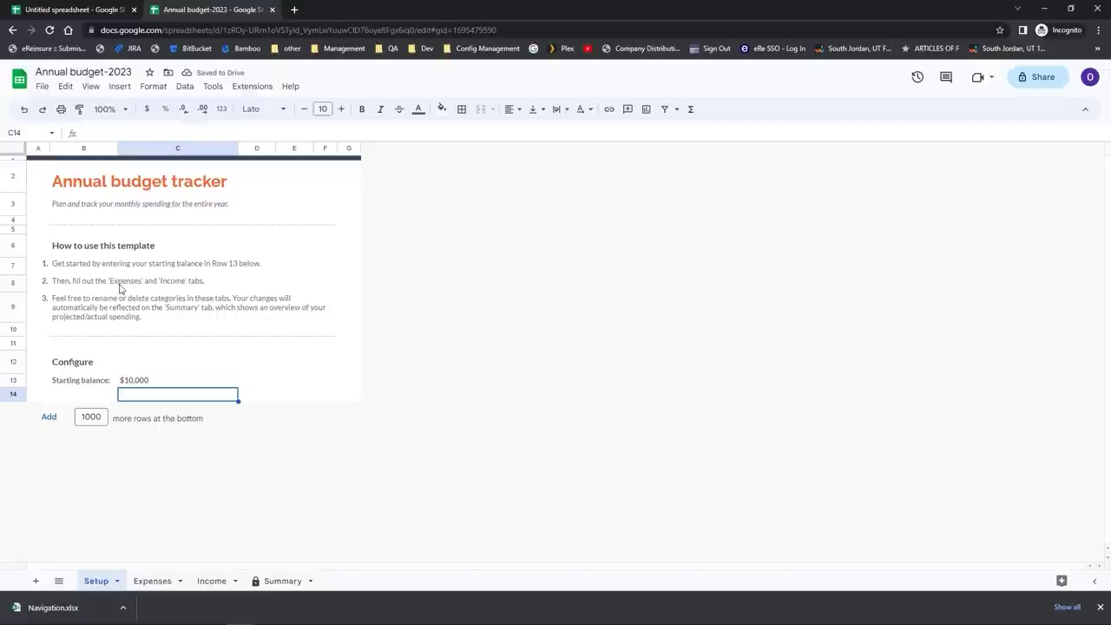
Step: Look over the budget's Expenses and Income sheets, then return to the Setup sheet
click(159, 586)
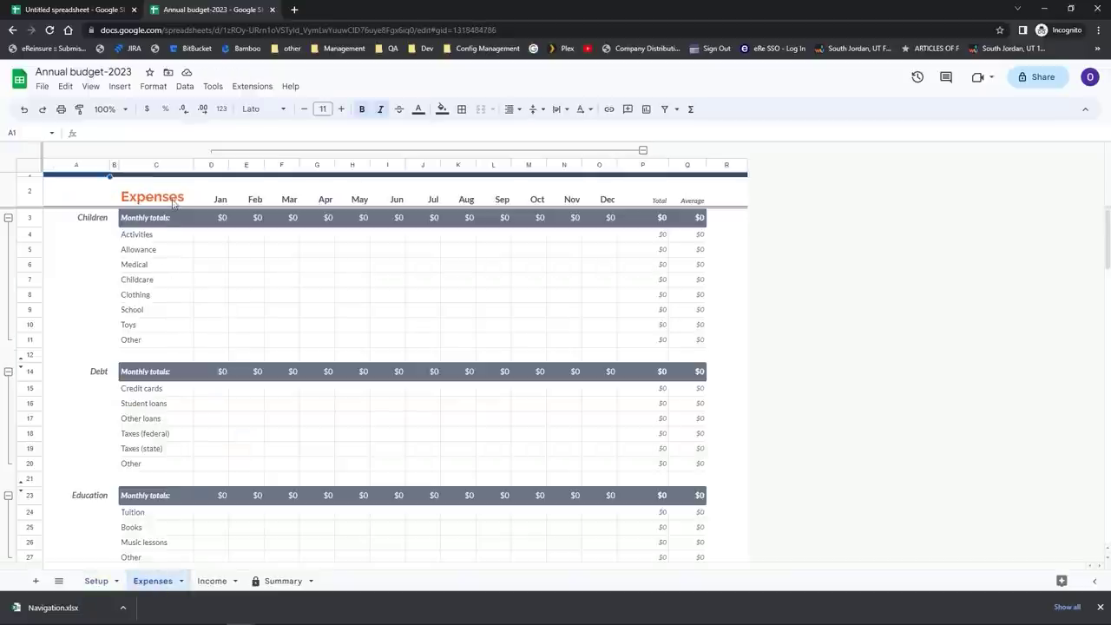
click(214, 581)
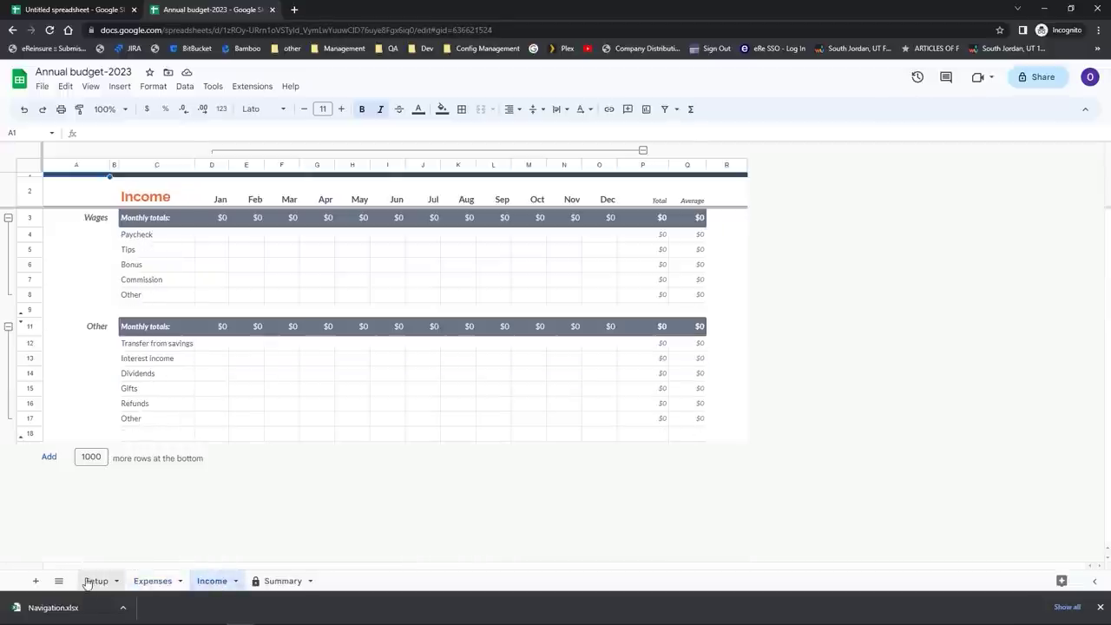
click(92, 581)
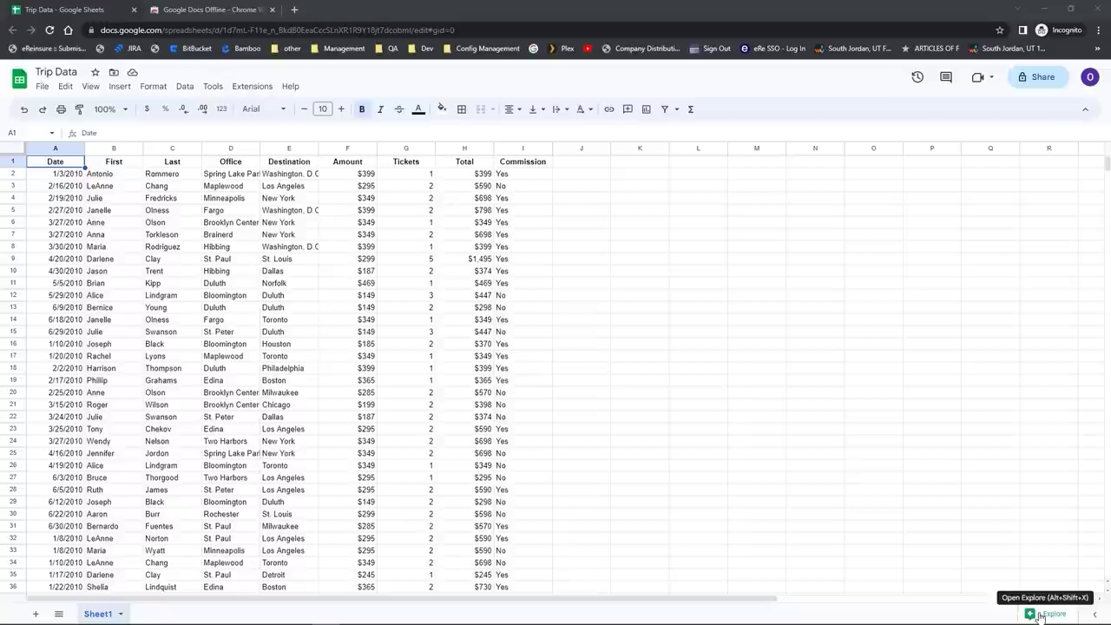
Step: Open Explore on the Trip Data and scroll down to the Date analysis charts
click(1039, 615)
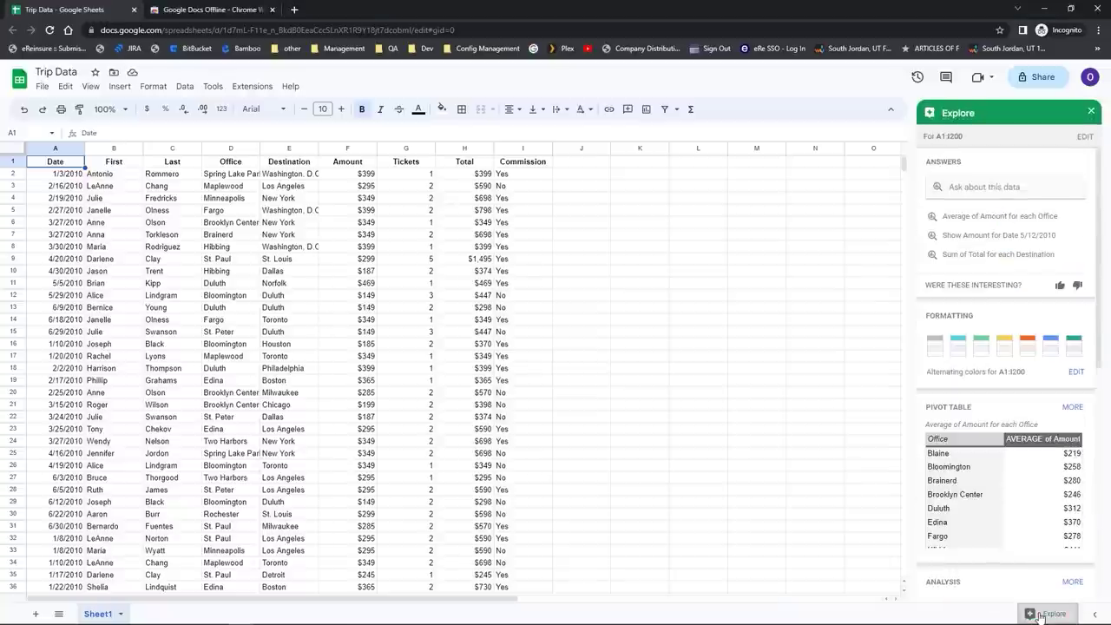
click(982, 189)
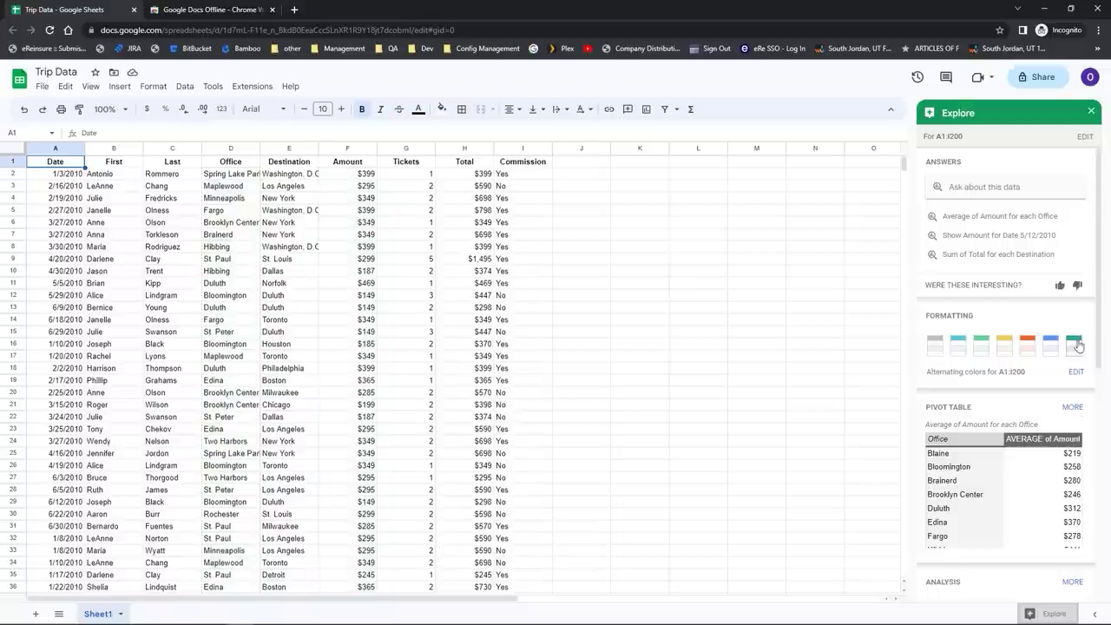
drag(1098, 344, 1097, 599)
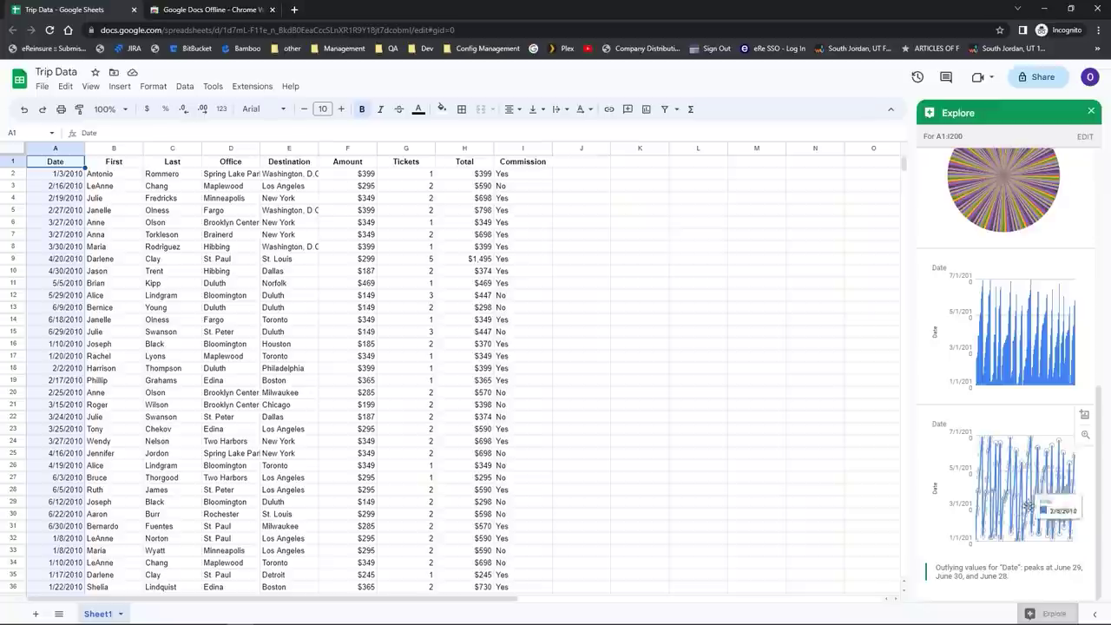
mouse_move(1021, 420)
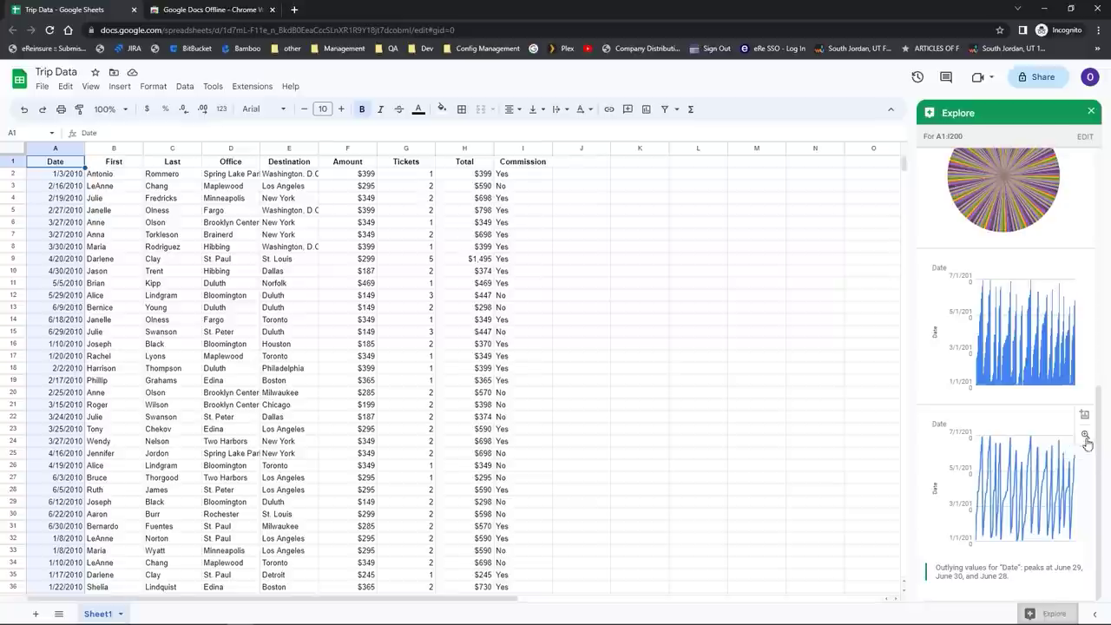
click(1086, 439)
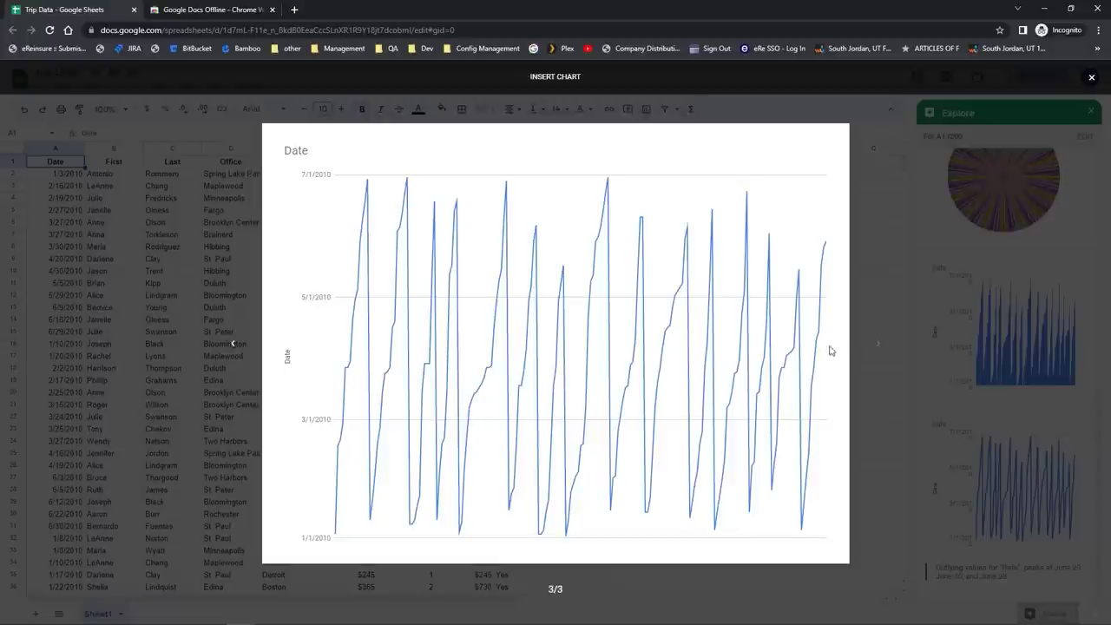
click(232, 344)
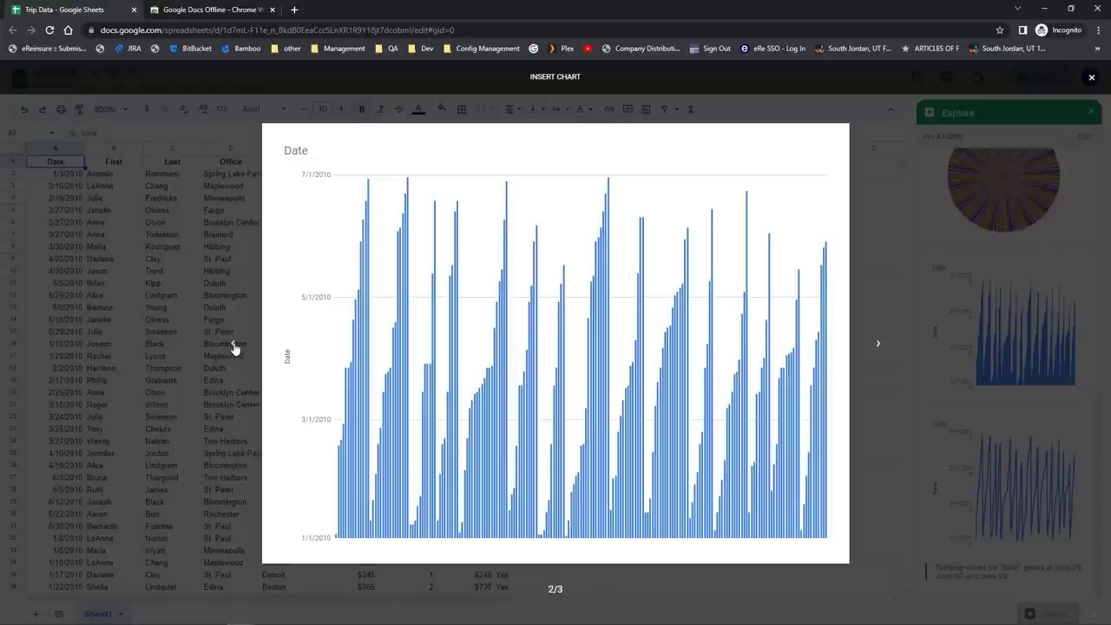
click(1093, 78)
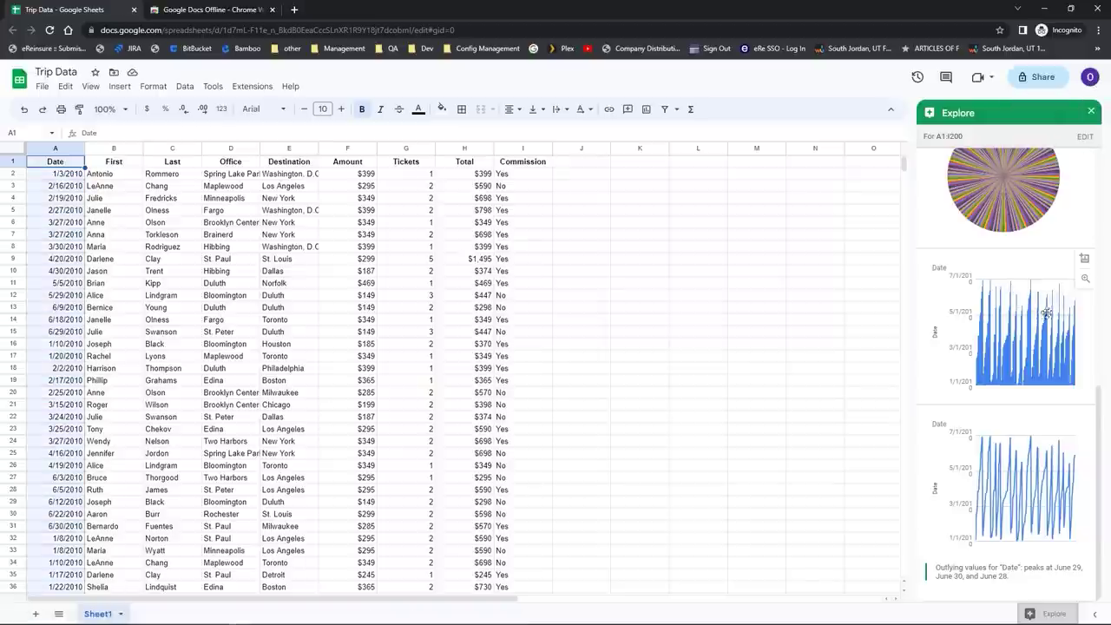
Step: Insert the Explore Date column chart and position it in columns J–O, right of the data
click(1085, 267)
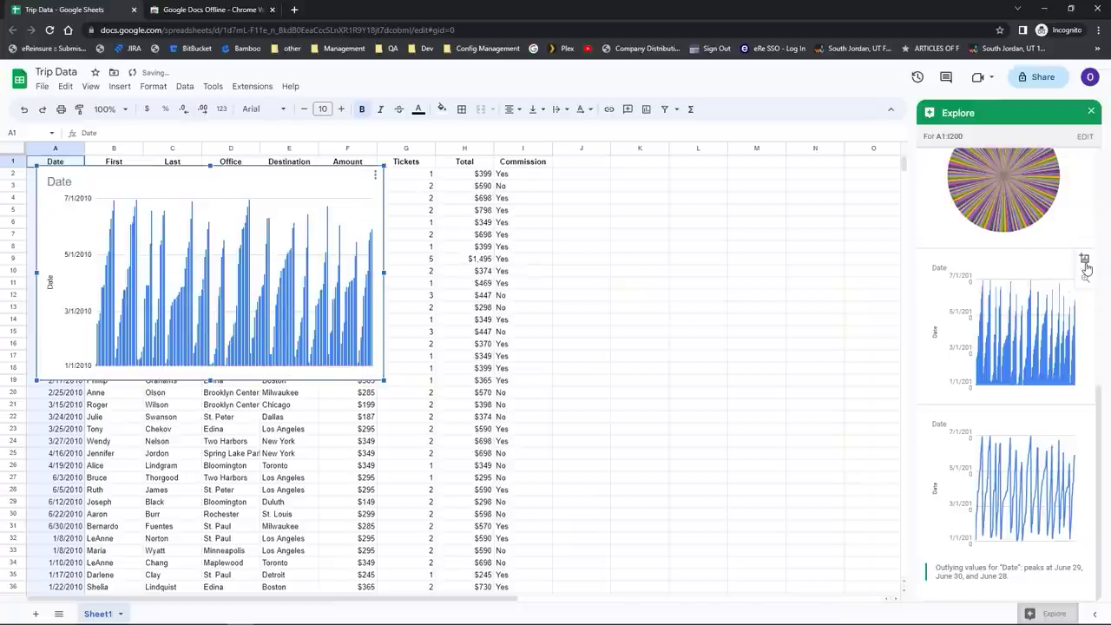
drag(316, 191, 781, 191)
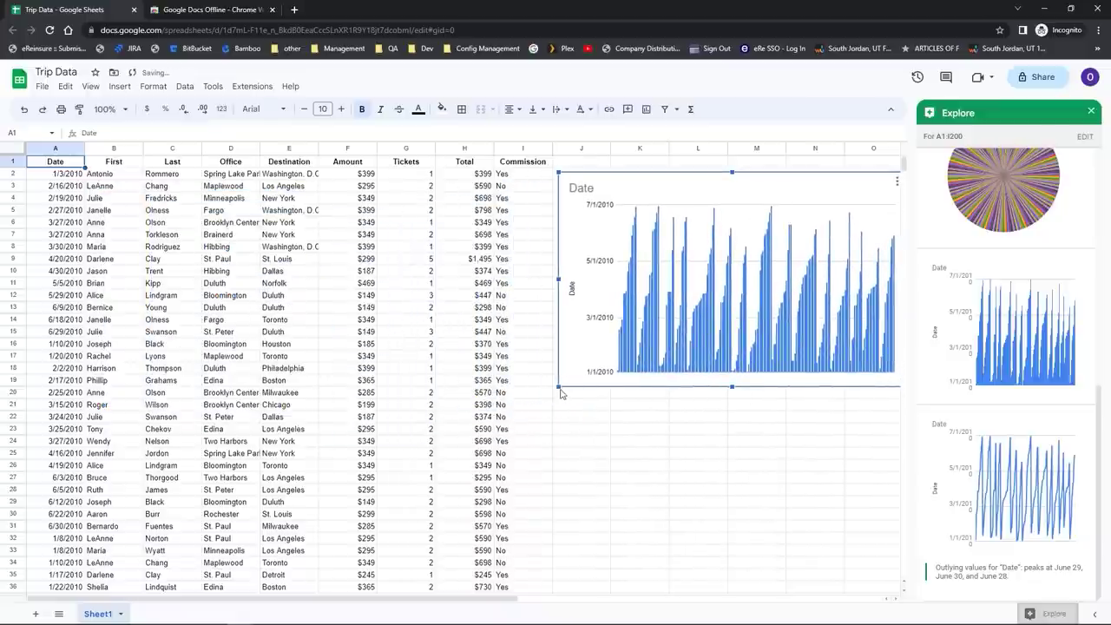
click(583, 434)
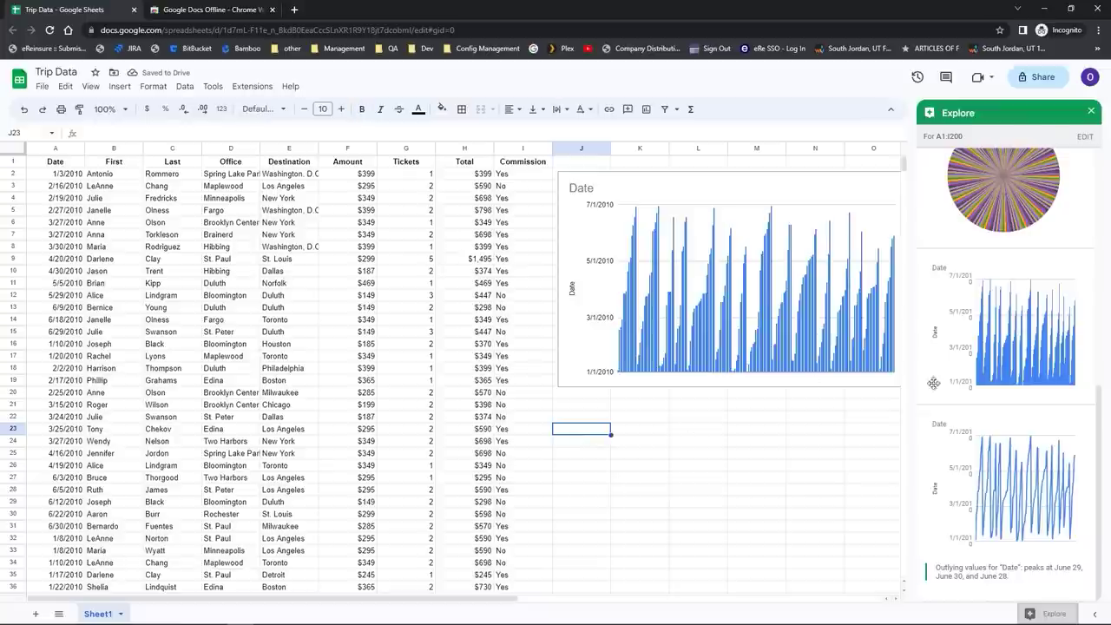
drag(1100, 434, 1105, 165)
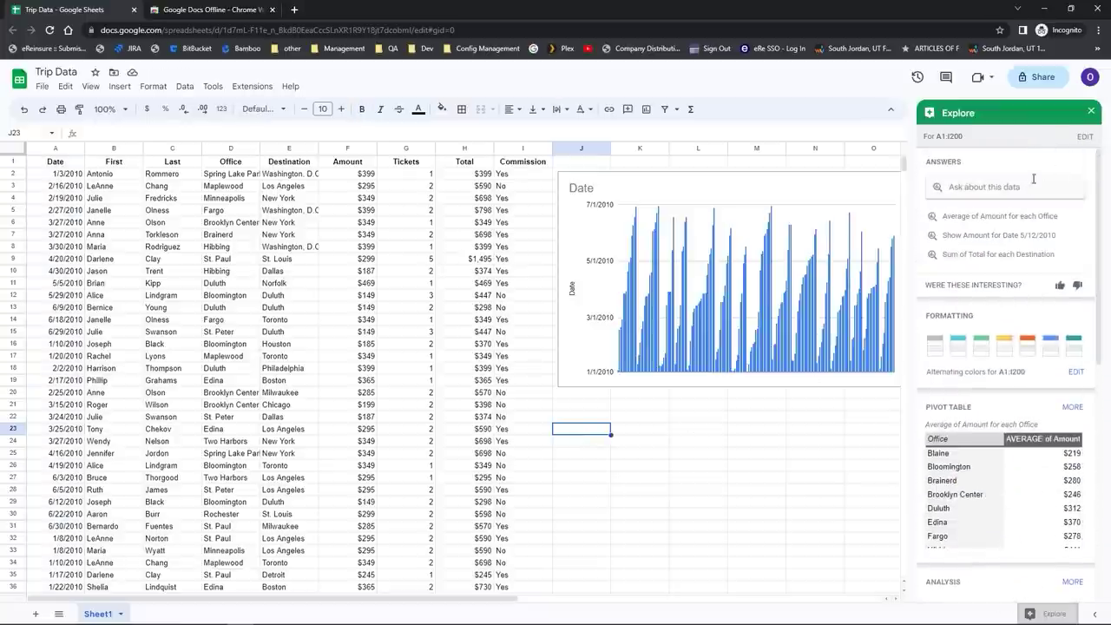
Step: Show Explore's 'Average of Amount for each Office' answer and begin inserting it as a pivot table
click(994, 225)
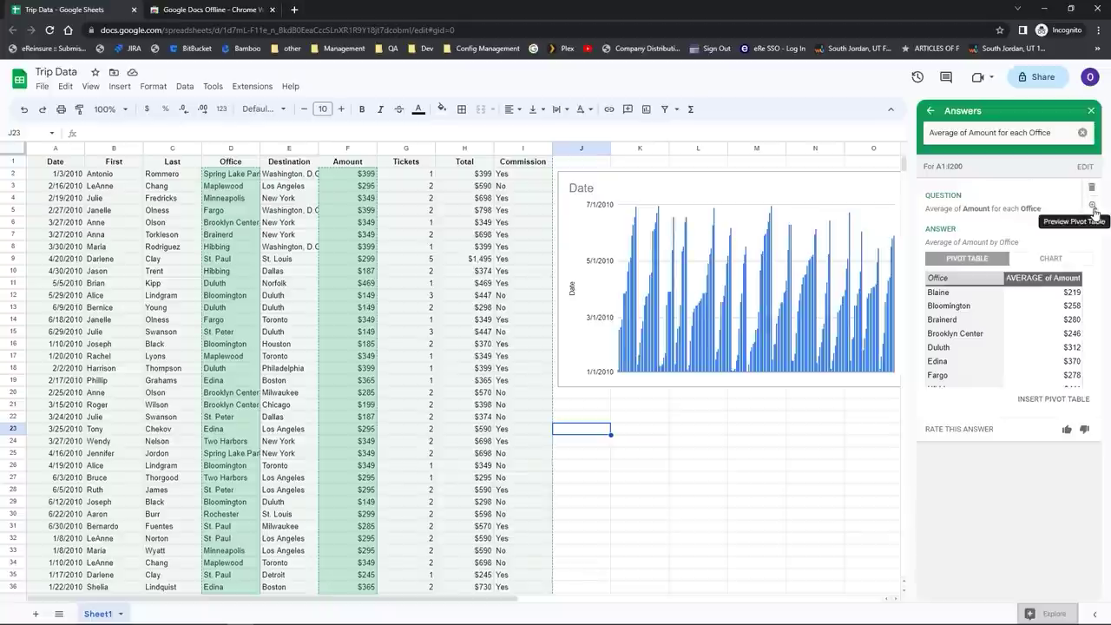
click(1053, 400)
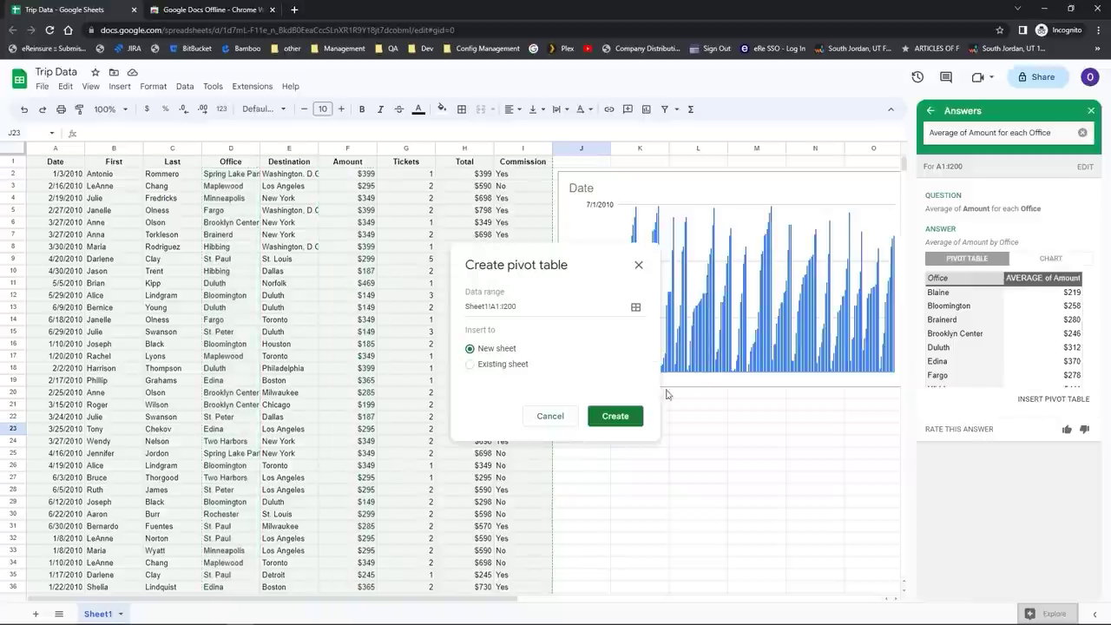
Step: Create the pivot table on a new sheet and widen column B to fit the AVERAGE of Amount header
click(619, 421)
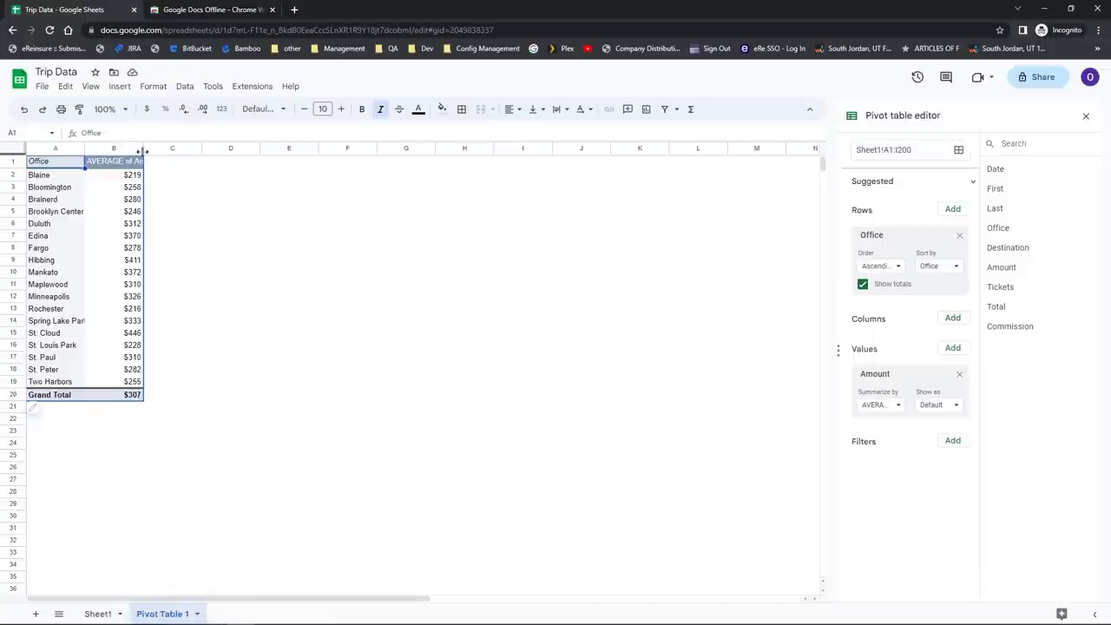
drag(143, 148, 179, 149)
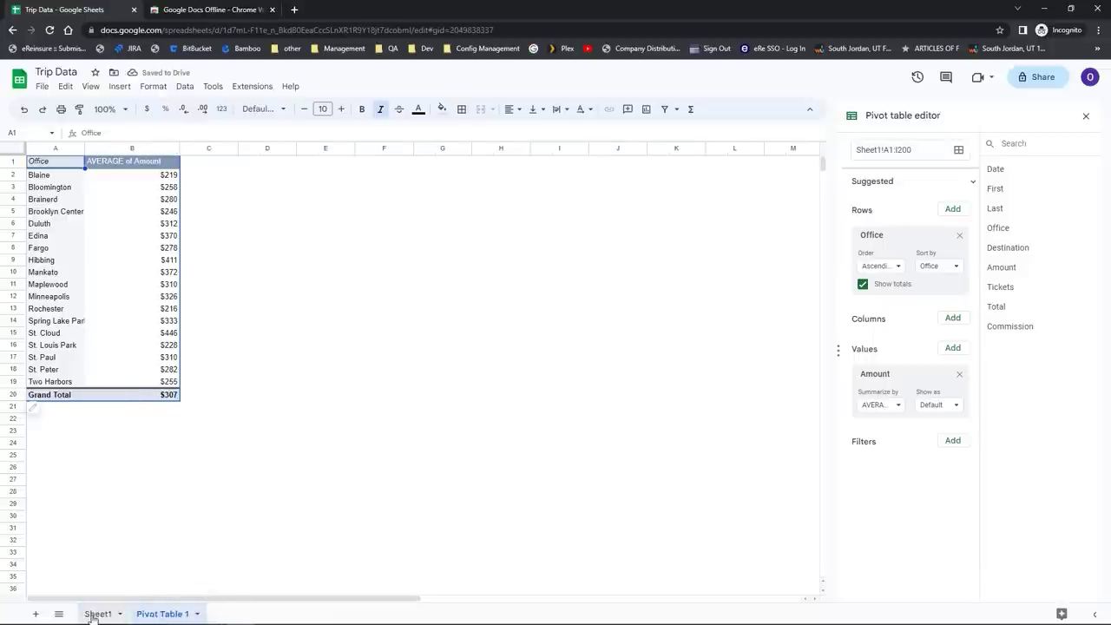
Step: Return to the Sheet1 tab with the trip data and Date chart
click(94, 613)
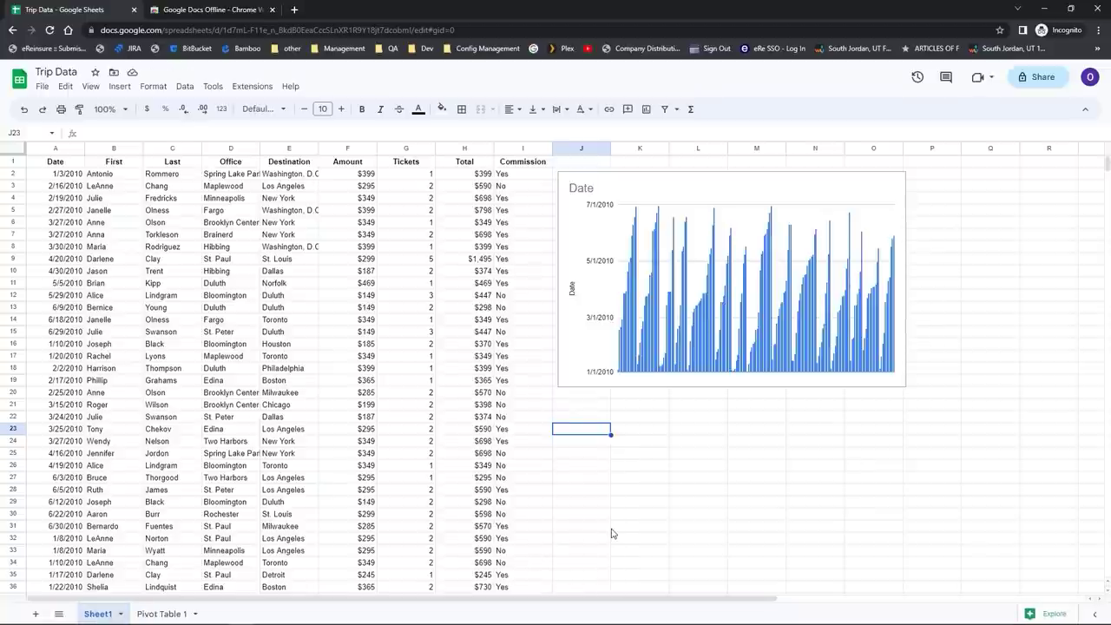
Step: Apply Explore's yellow alternating colours to the Trip Data table and close Explore
click(1047, 616)
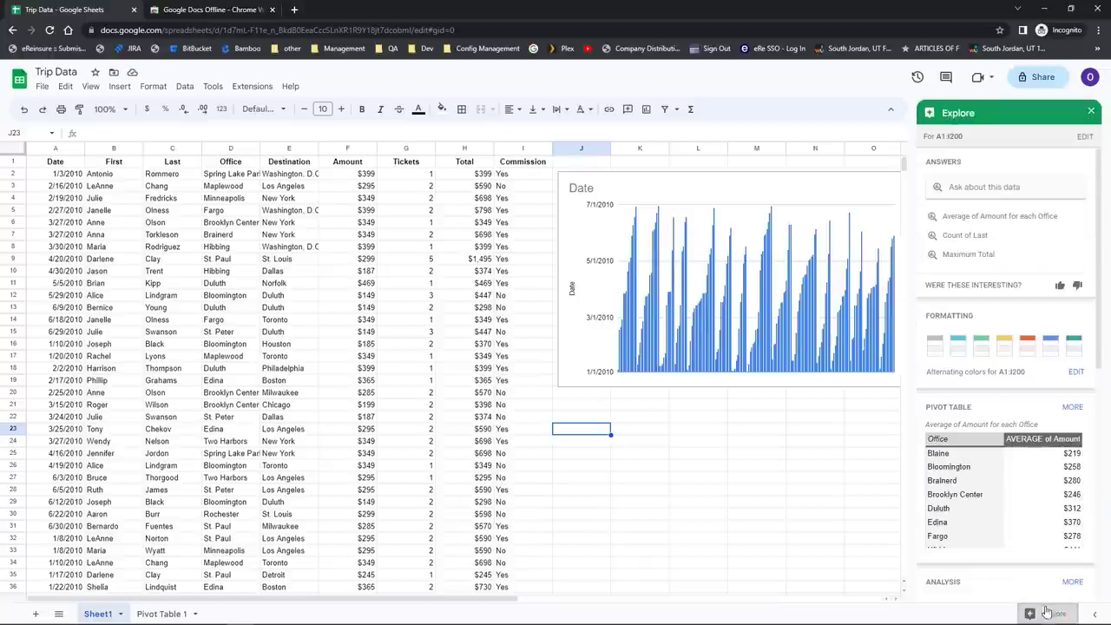
click(1004, 345)
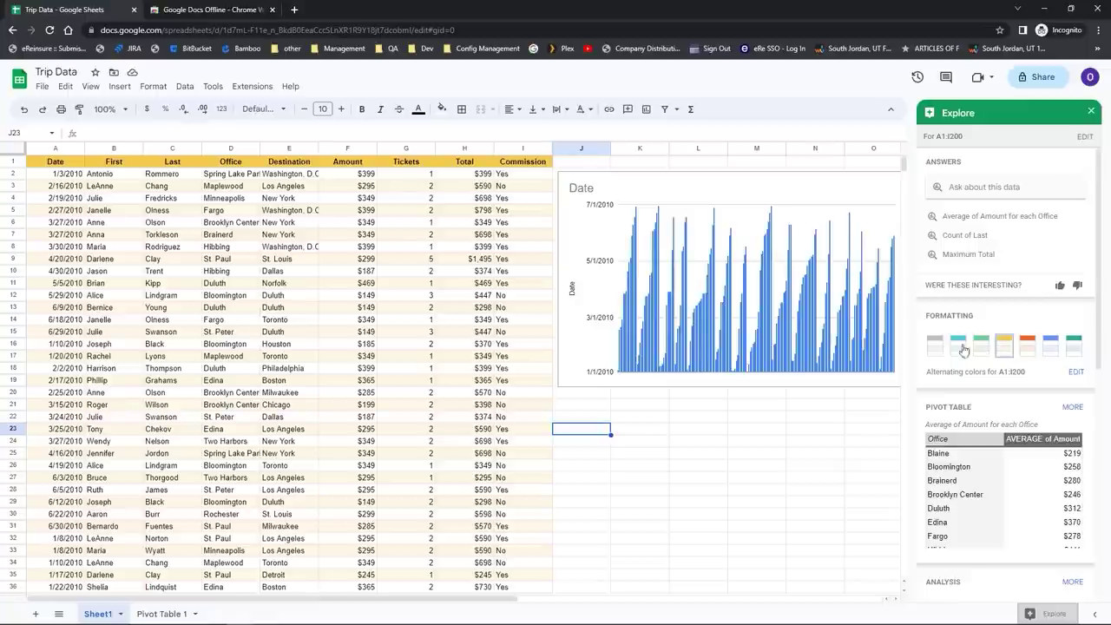
click(1041, 615)
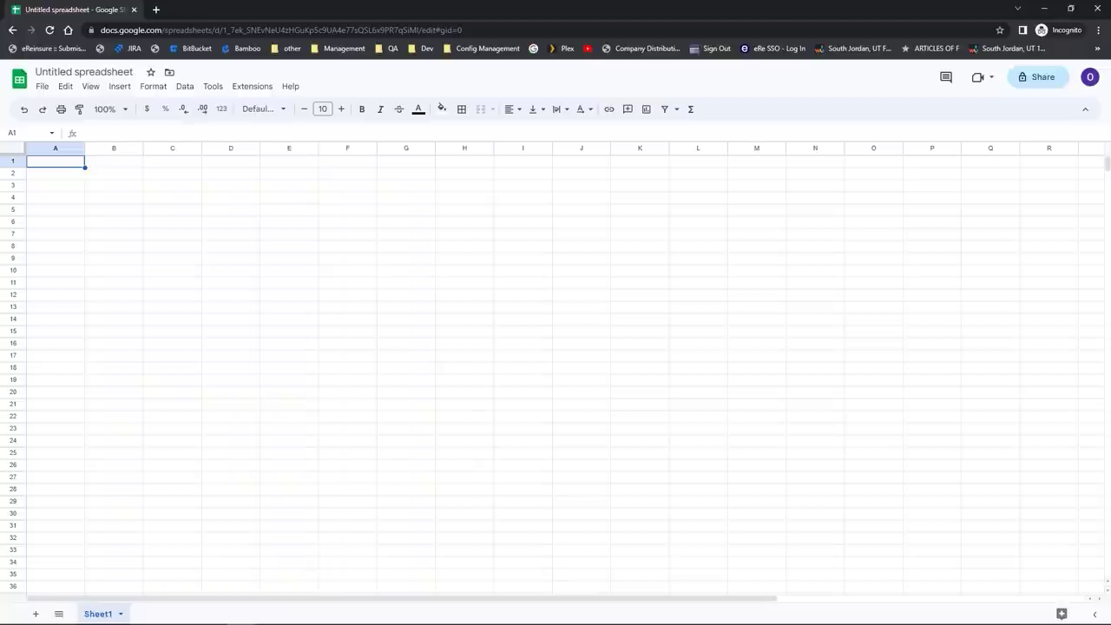
Step: Browse the Open file dialog's tabs, then open My Survey Results from My Drive
click(42, 87)
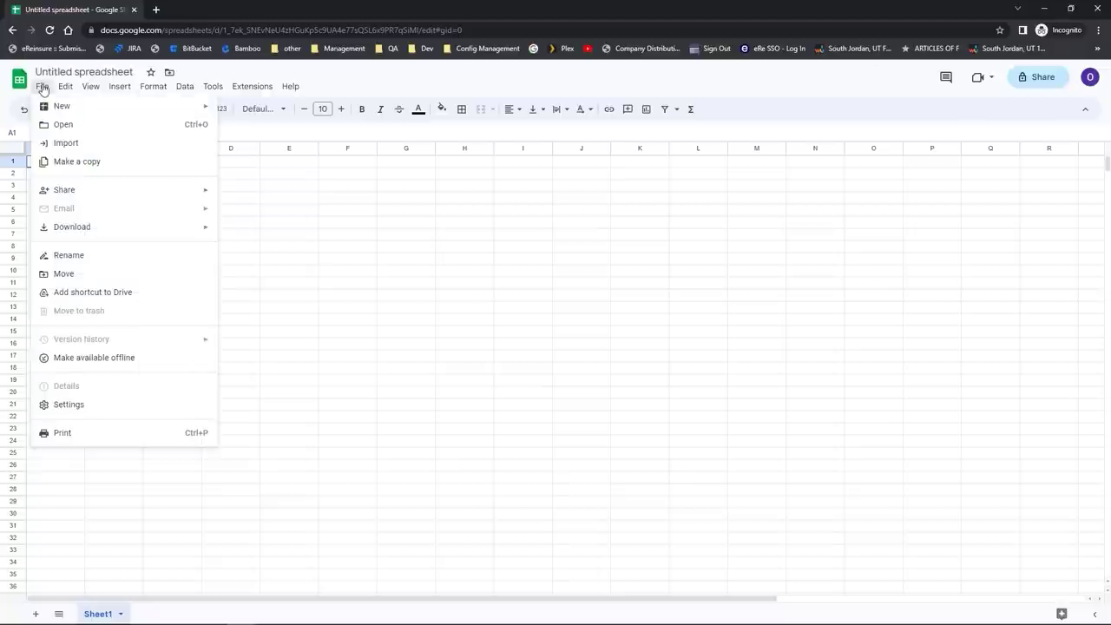
click(63, 125)
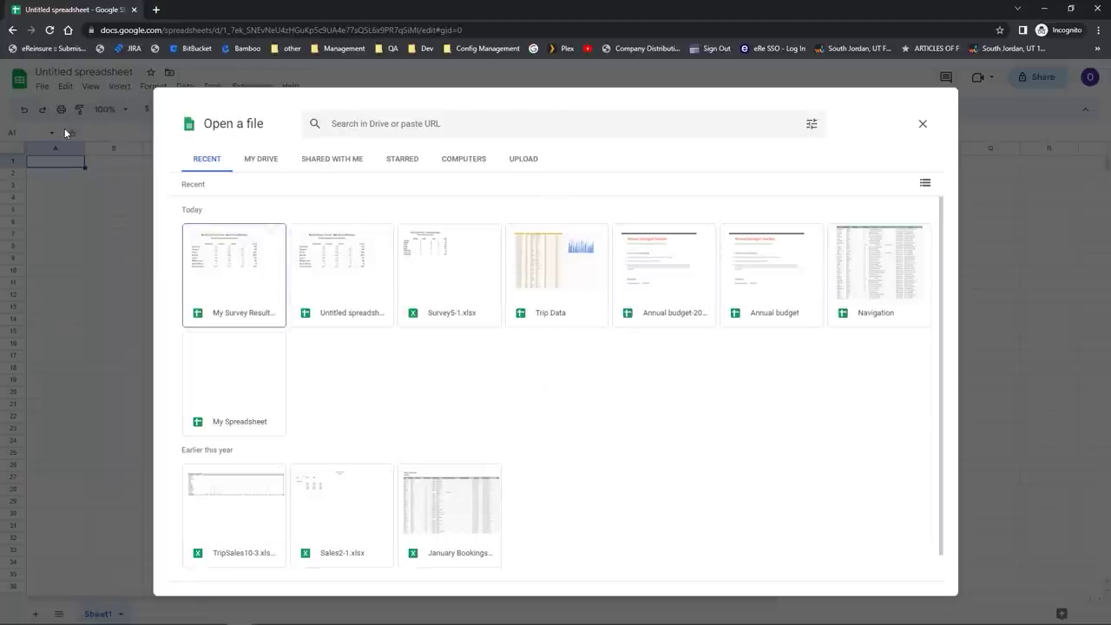
click(207, 165)
click(251, 163)
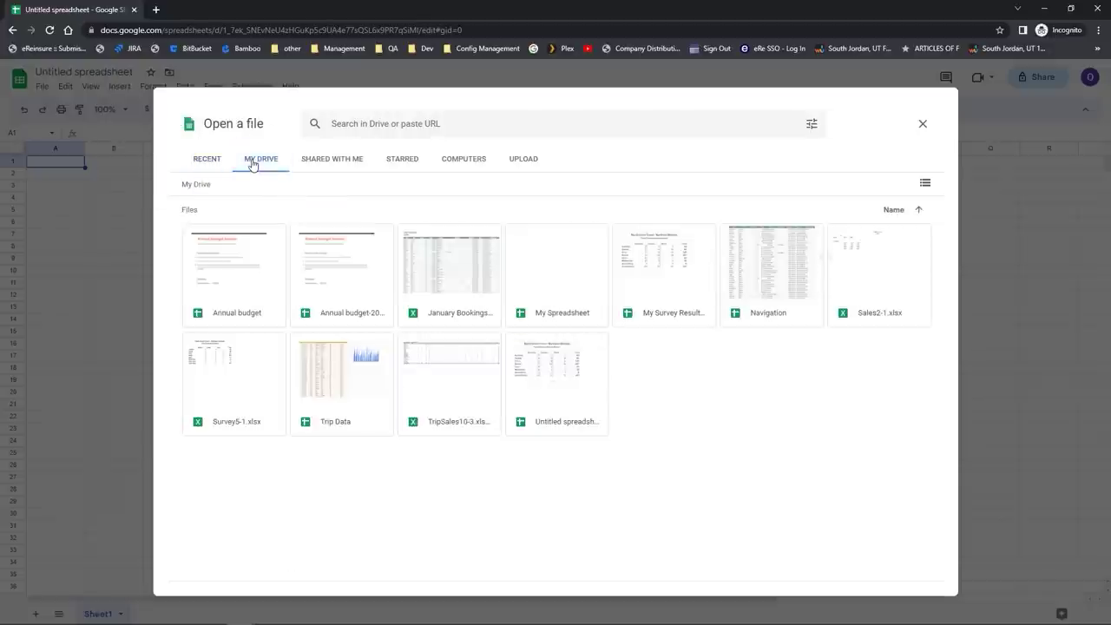
click(329, 164)
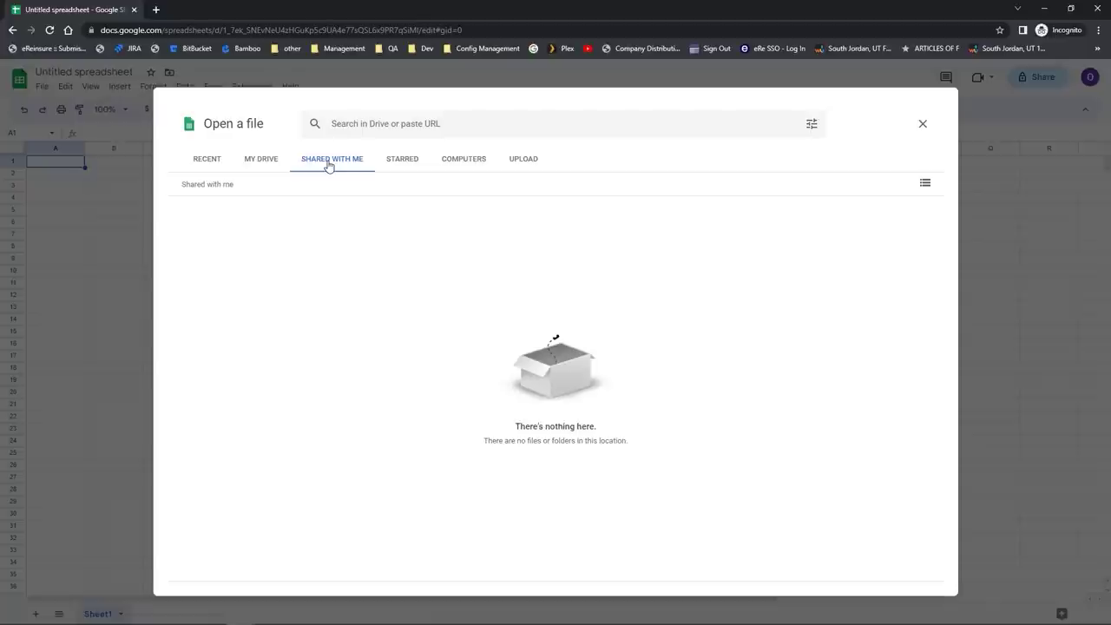
click(457, 163)
click(523, 165)
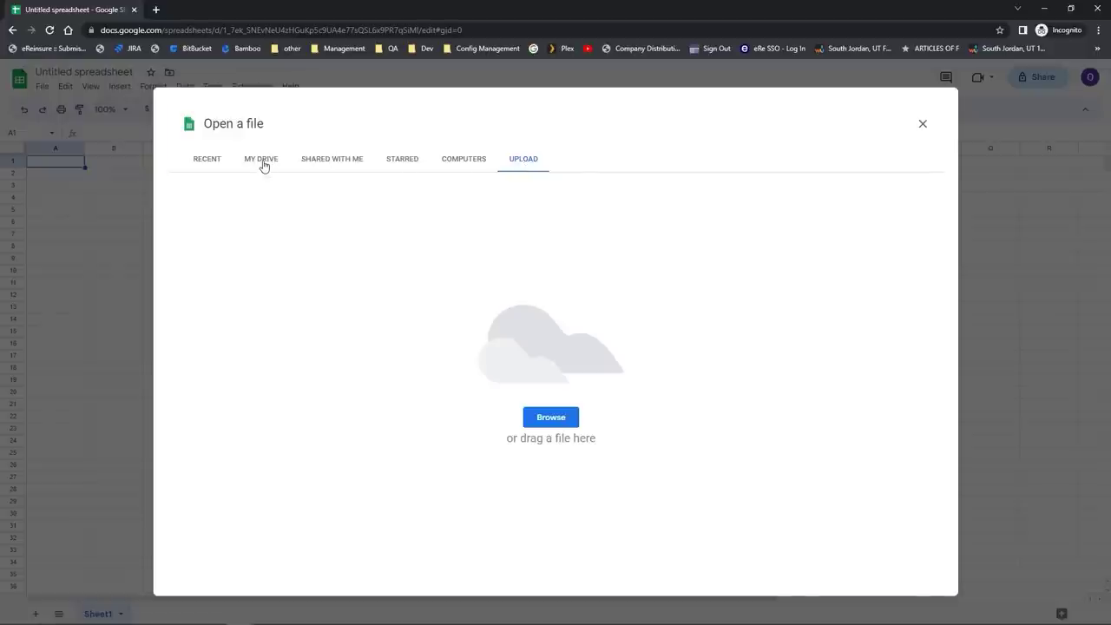
click(263, 166)
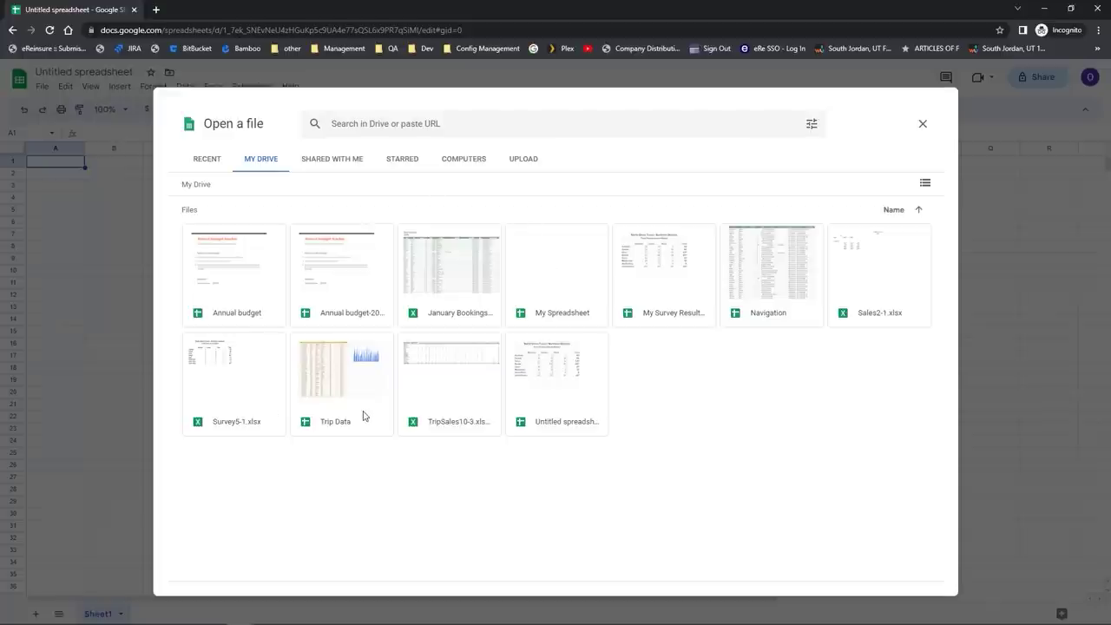
click(678, 293)
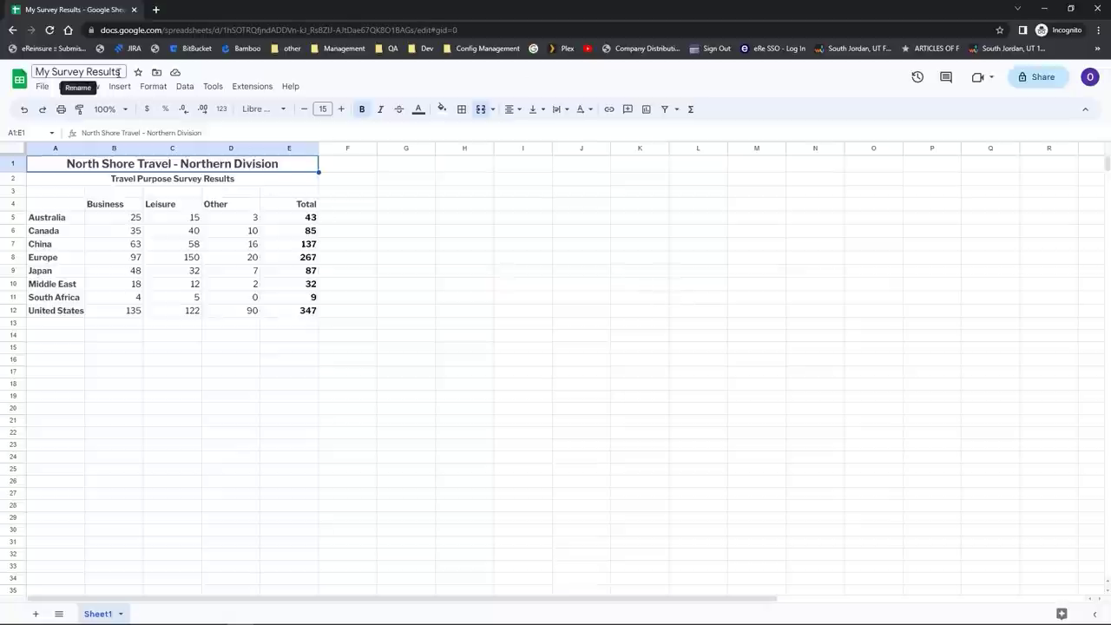
Step: Append '2023' to the title so it reads 'My Survey Results 2023'
click(117, 72)
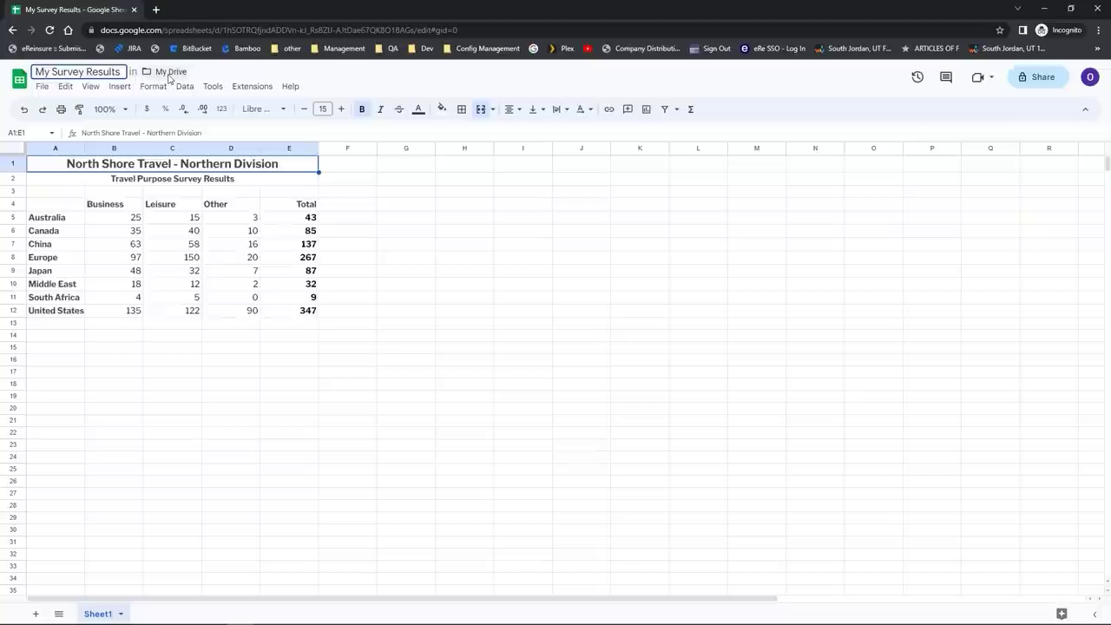
text(2023)
key(Return)
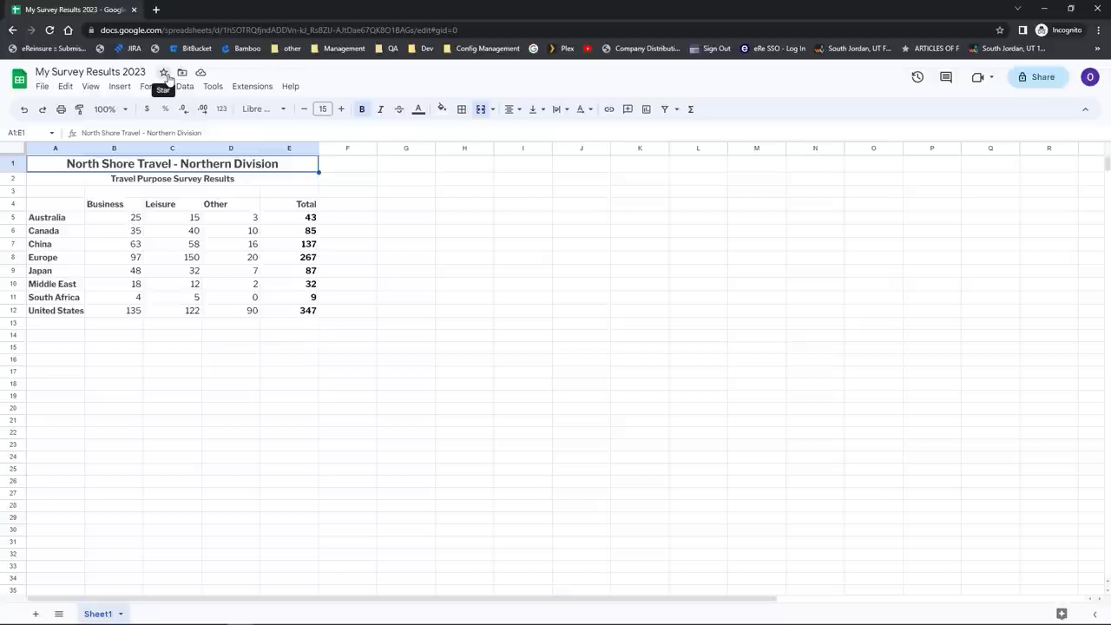
Step: Italicize the country names in A5:A12, Australia through United States
drag(61, 217, 62, 311)
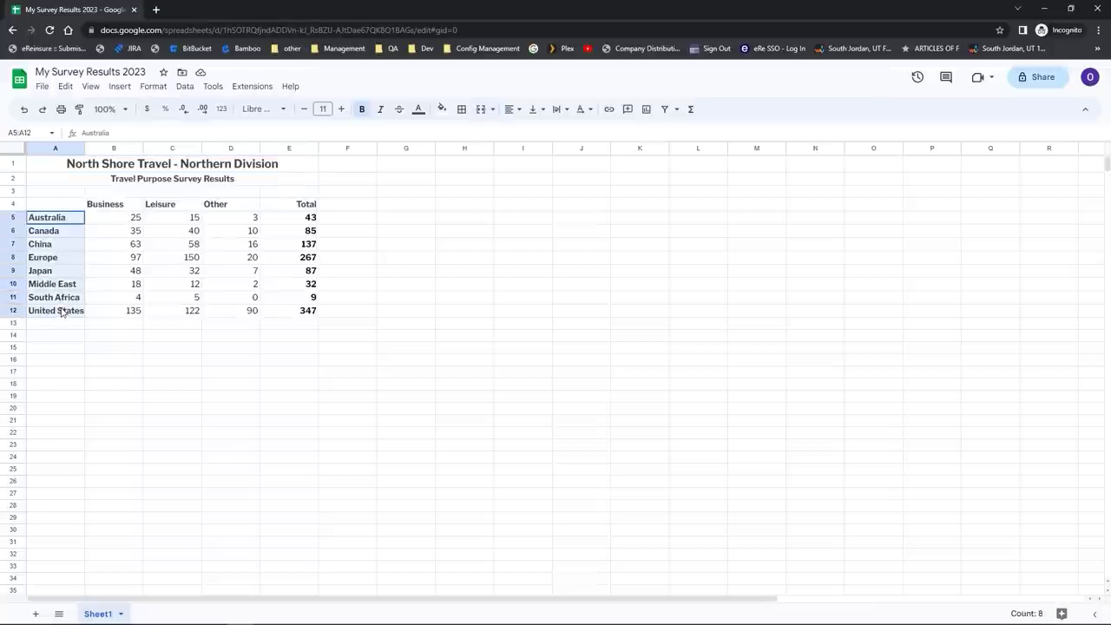
click(380, 111)
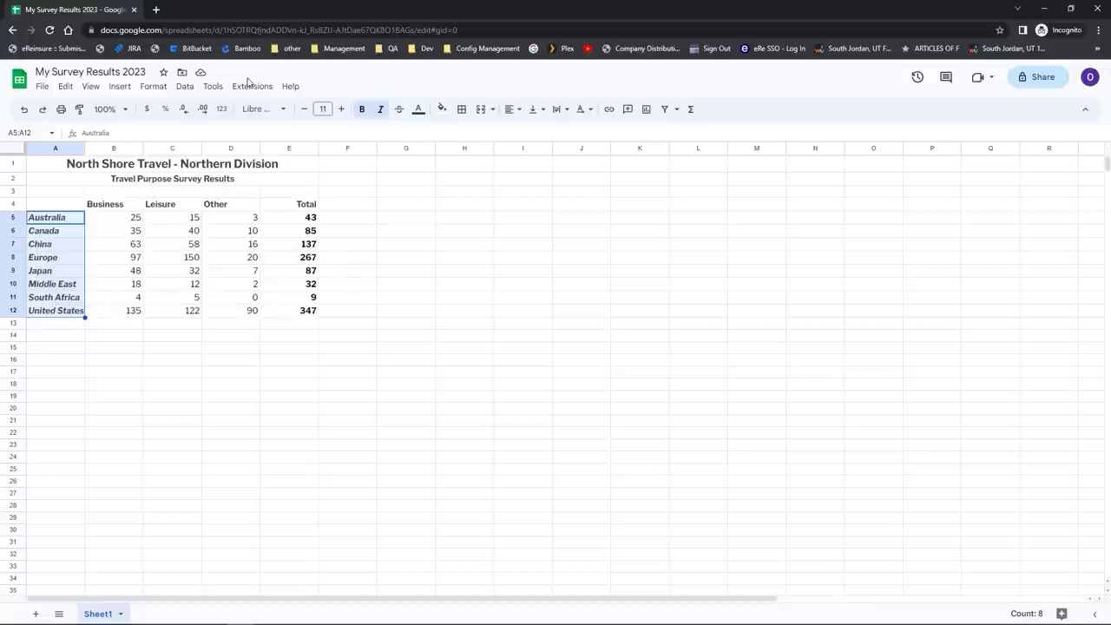
Step: Open the move-file dialog beside the title, then dismiss it without moving
click(182, 75)
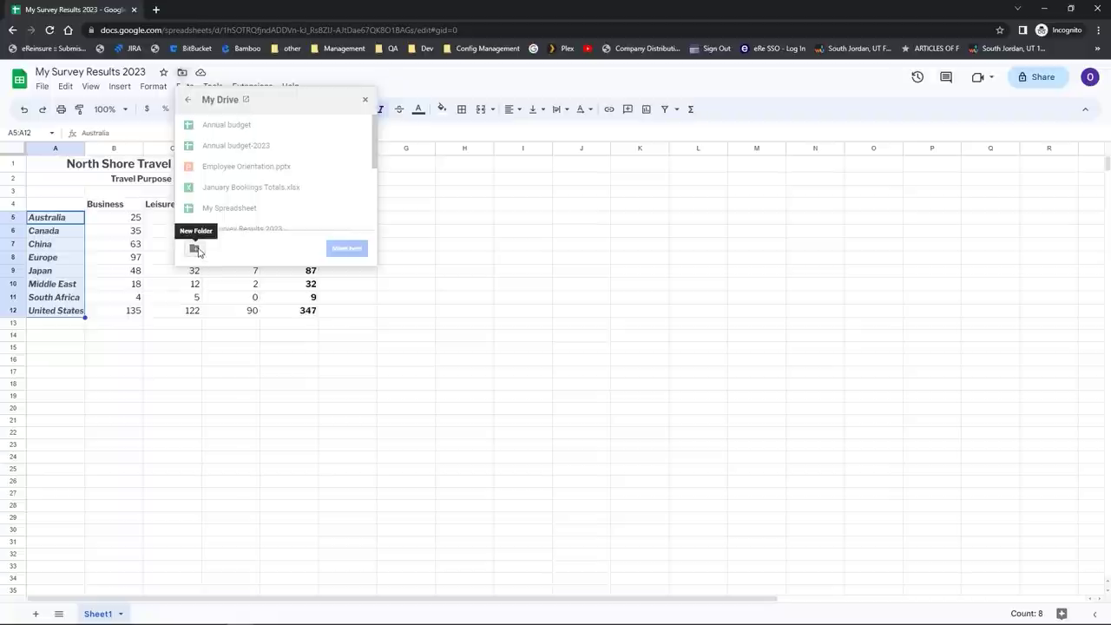
click(190, 354)
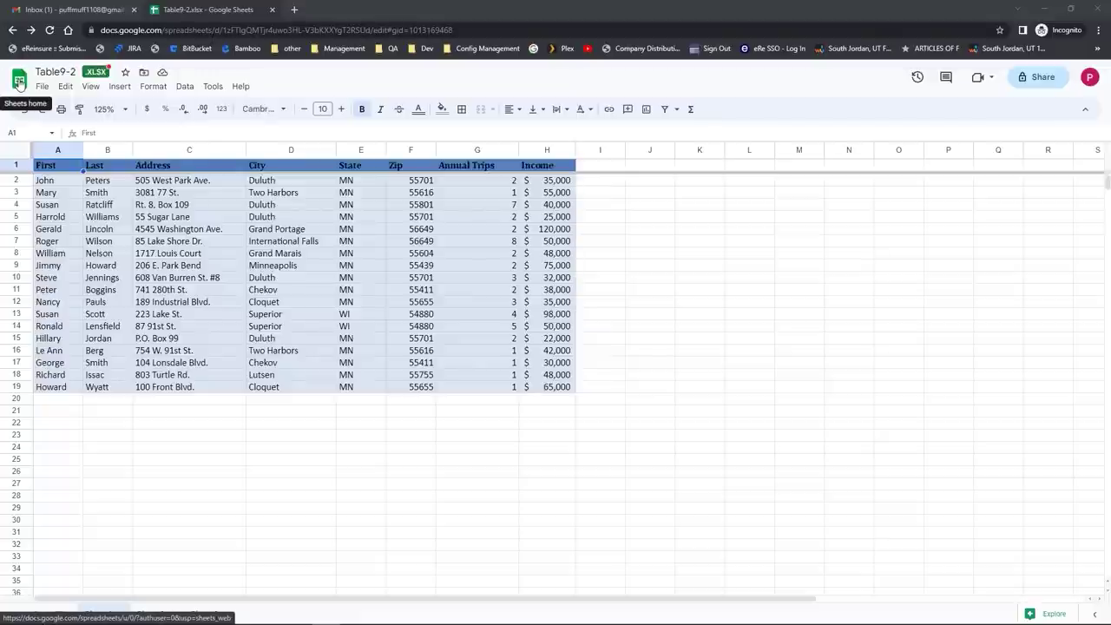
Step: Go from the spreadsheet to the Sheets home page, then to Google Drive
click(19, 83)
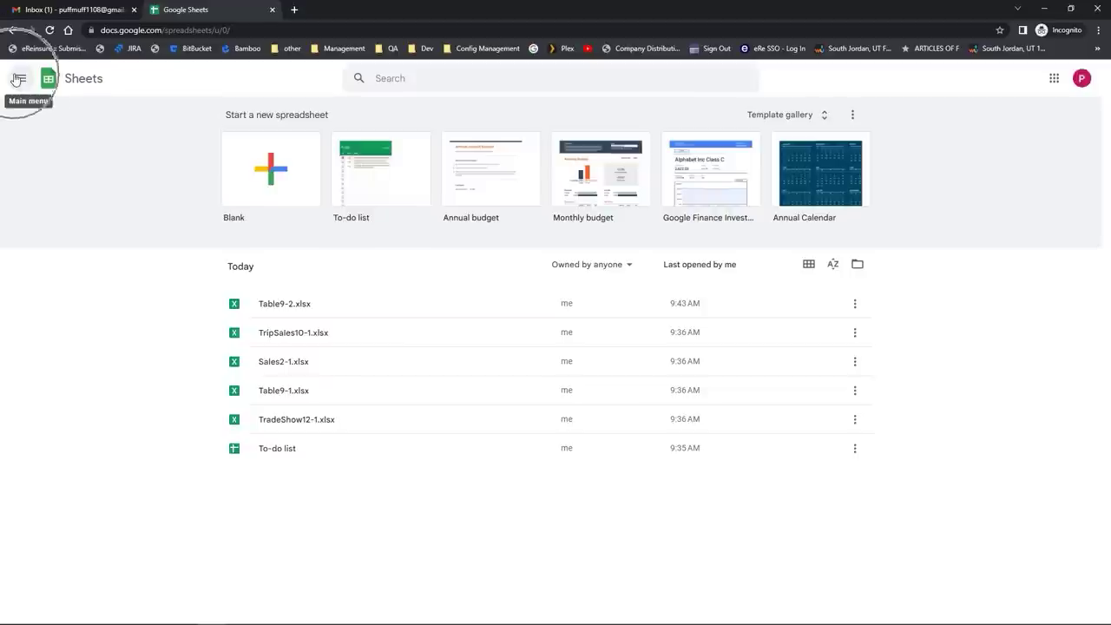
click(17, 79)
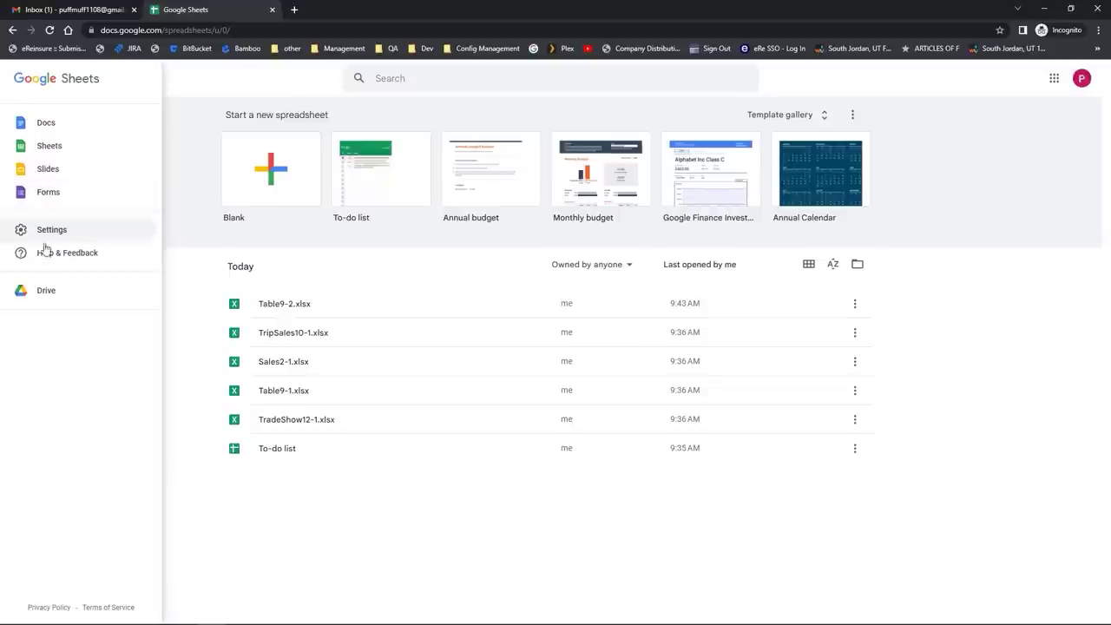
click(53, 290)
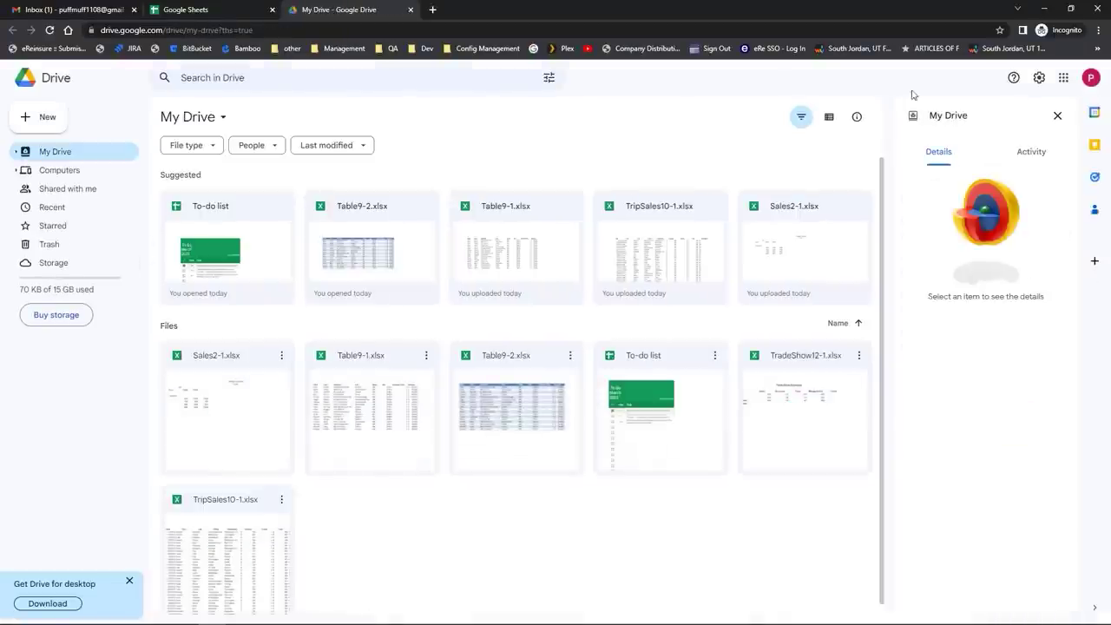
Step: Close the Details pane, show My Drive and open the New menu
click(1056, 118)
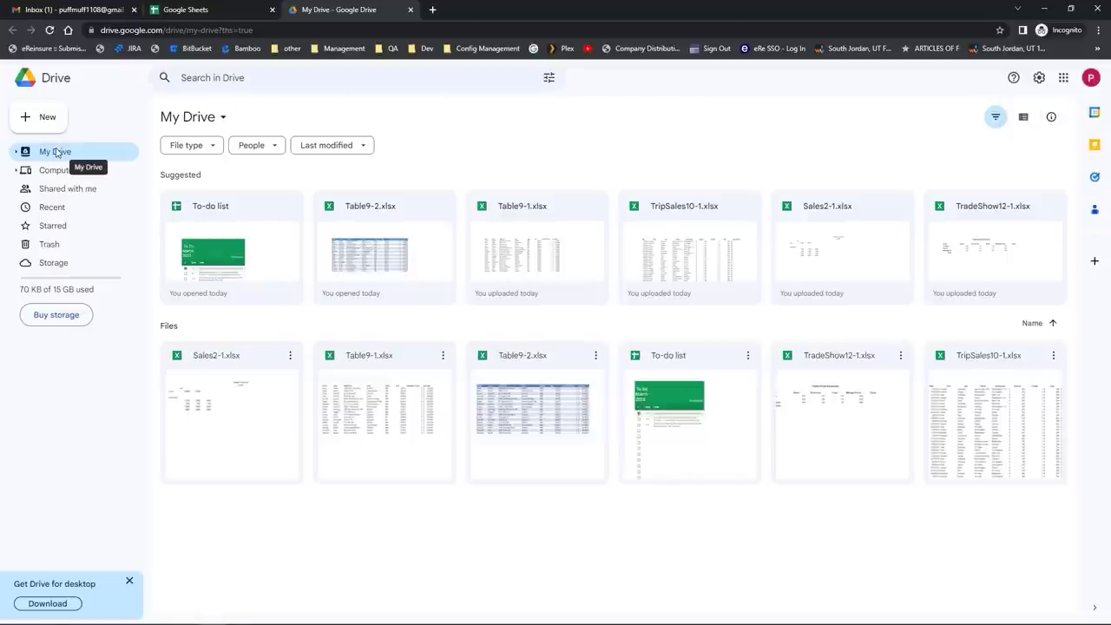
click(56, 152)
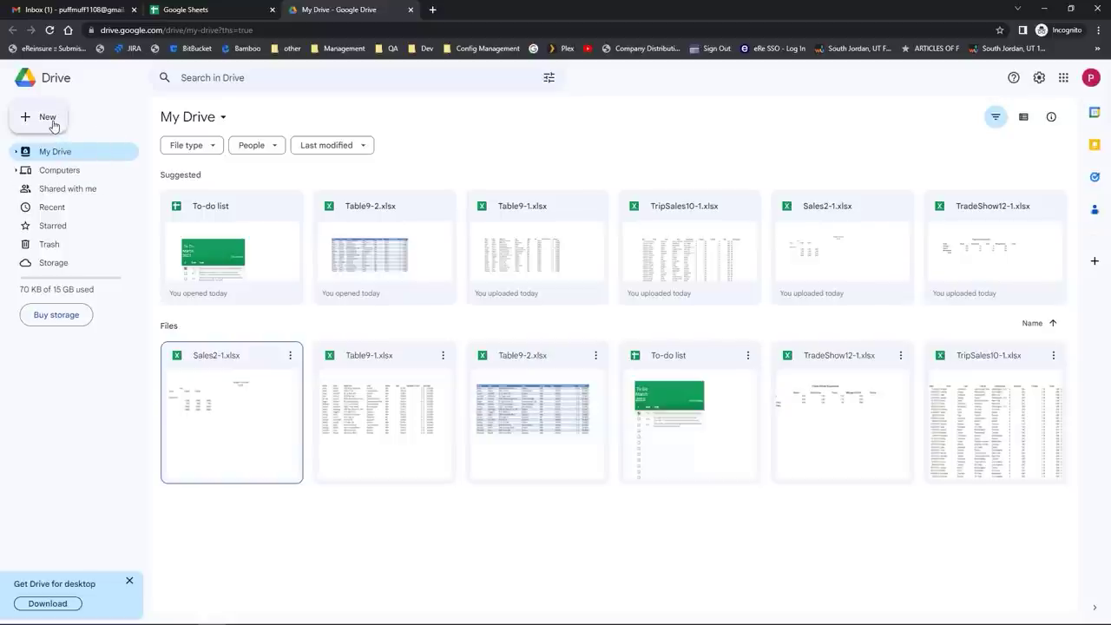
click(52, 126)
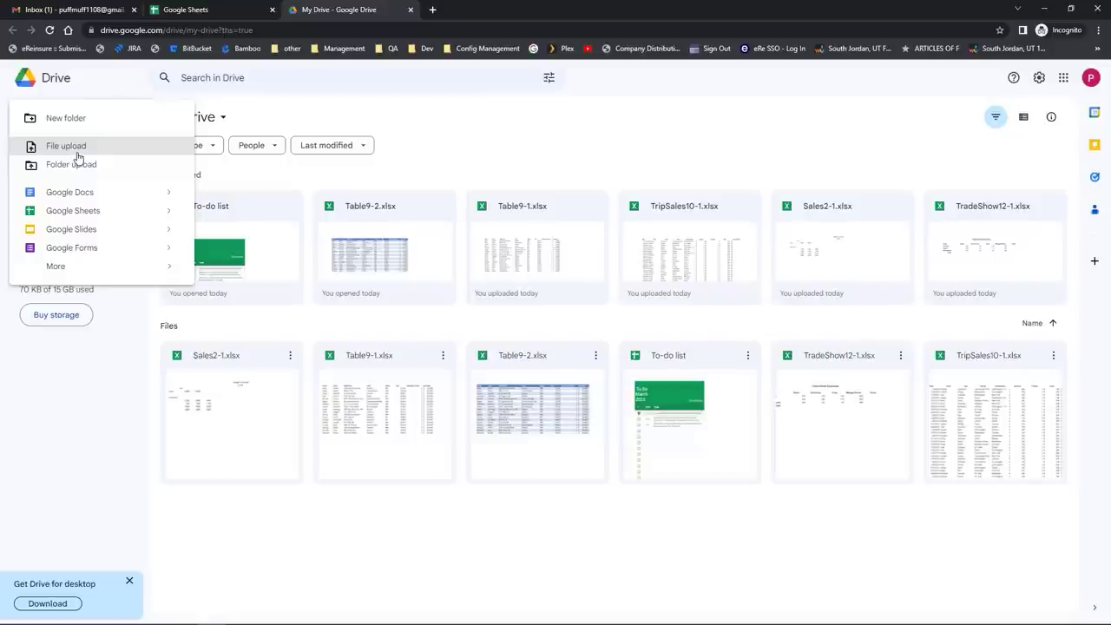
Step: Upload If & IfS.xlsx from the Excel 301 Samples folder into My Drive
click(78, 157)
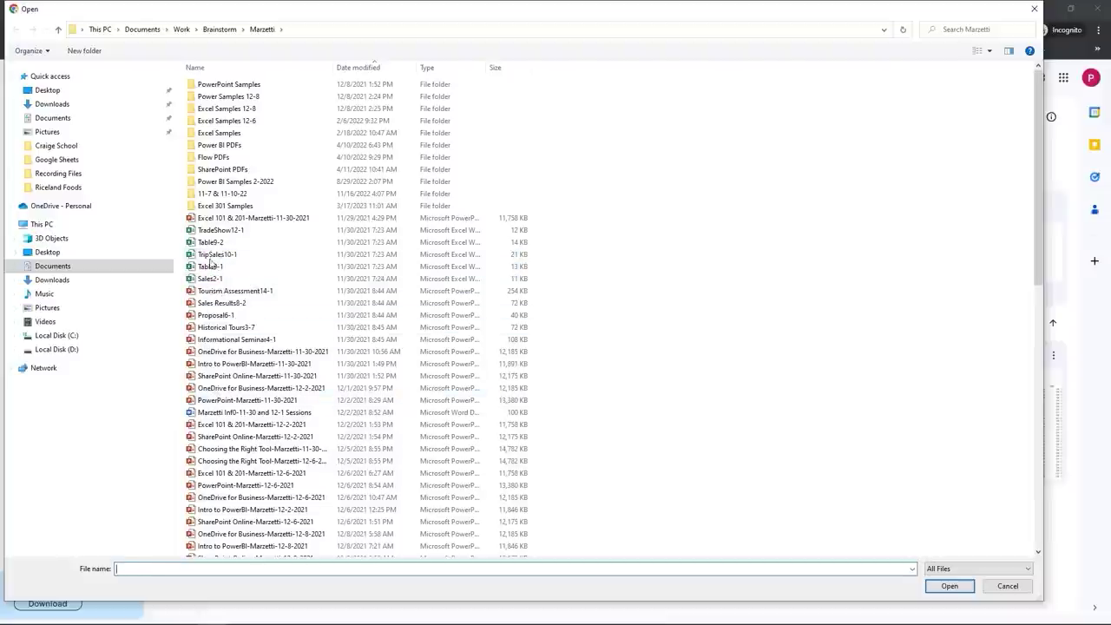
double_click(219, 206)
click(211, 159)
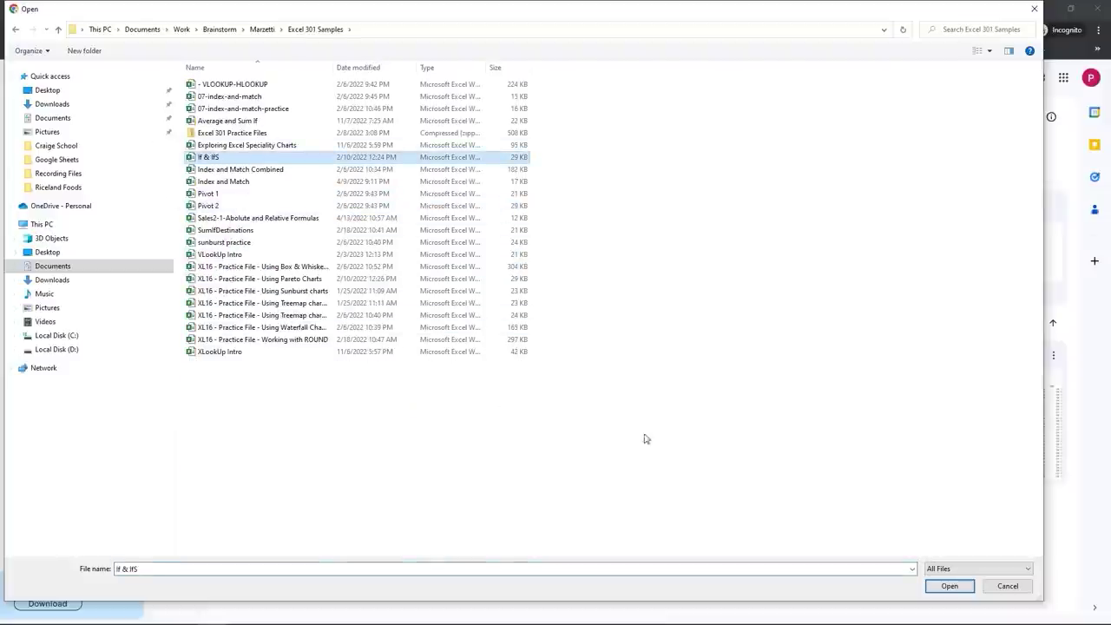
click(948, 586)
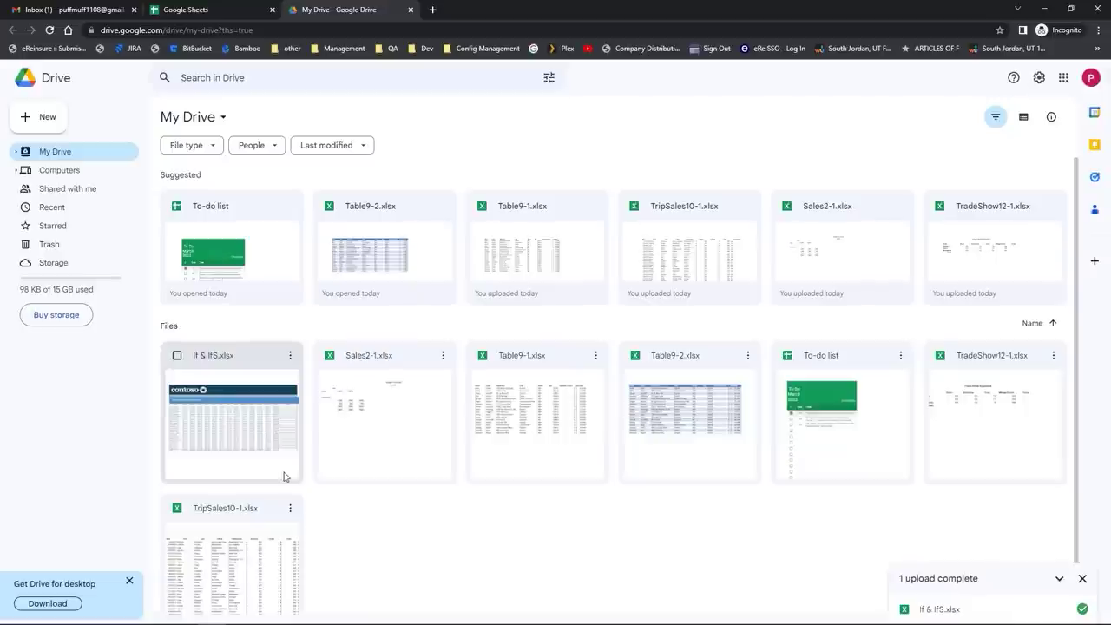
Step: Open If & IfS.xlsx in Sheets, then switch to Sales2-1.xlsx and select A1
click(243, 445)
double_click(242, 443)
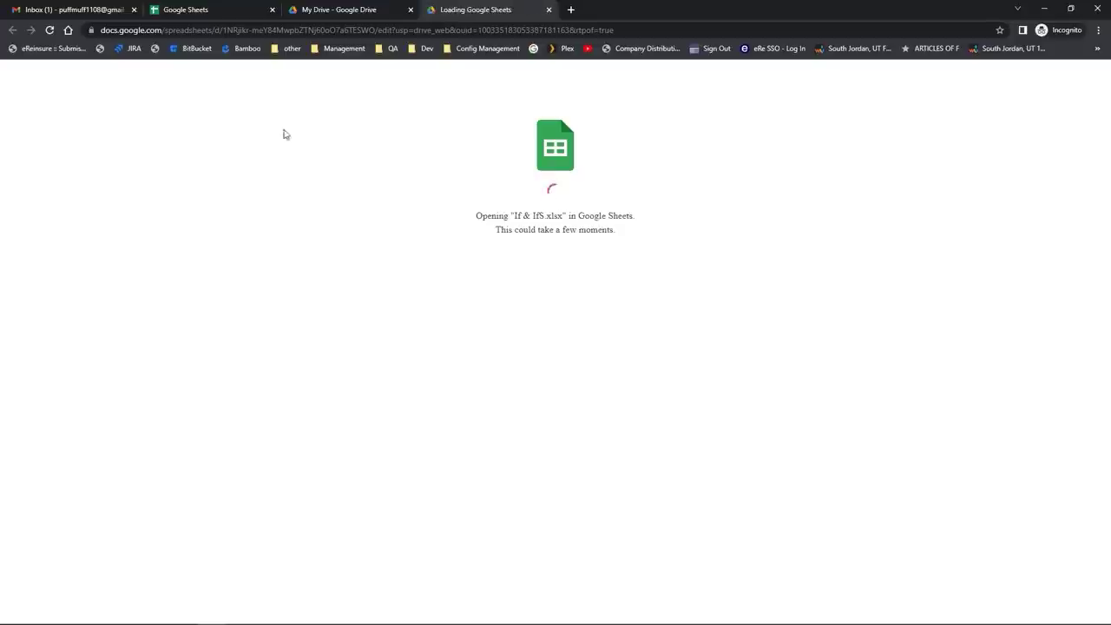
click(455, 17)
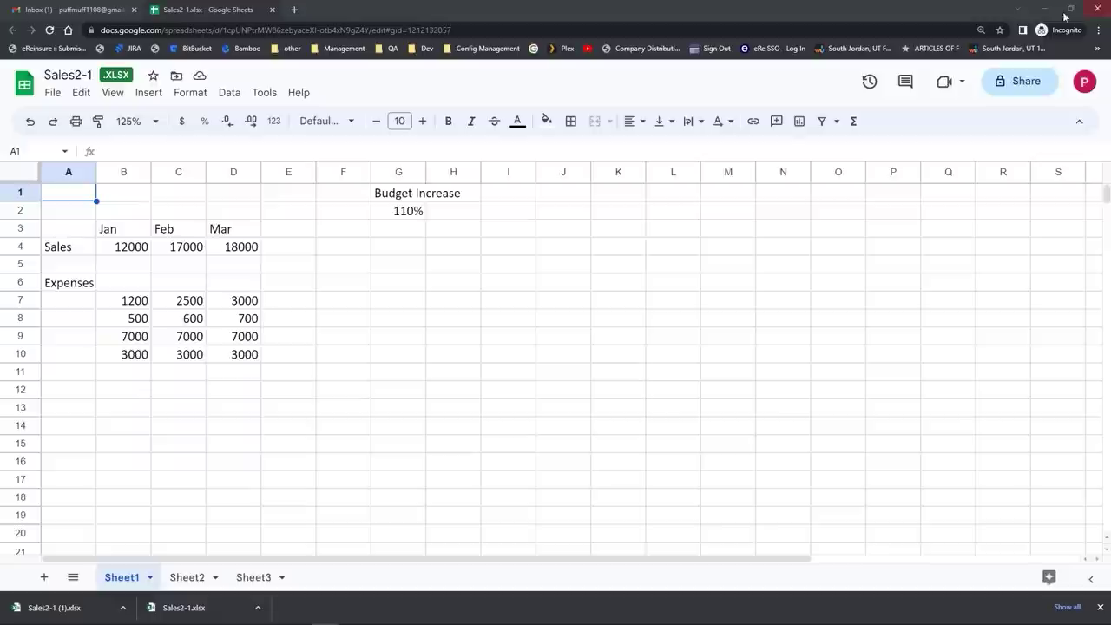
click(108, 150)
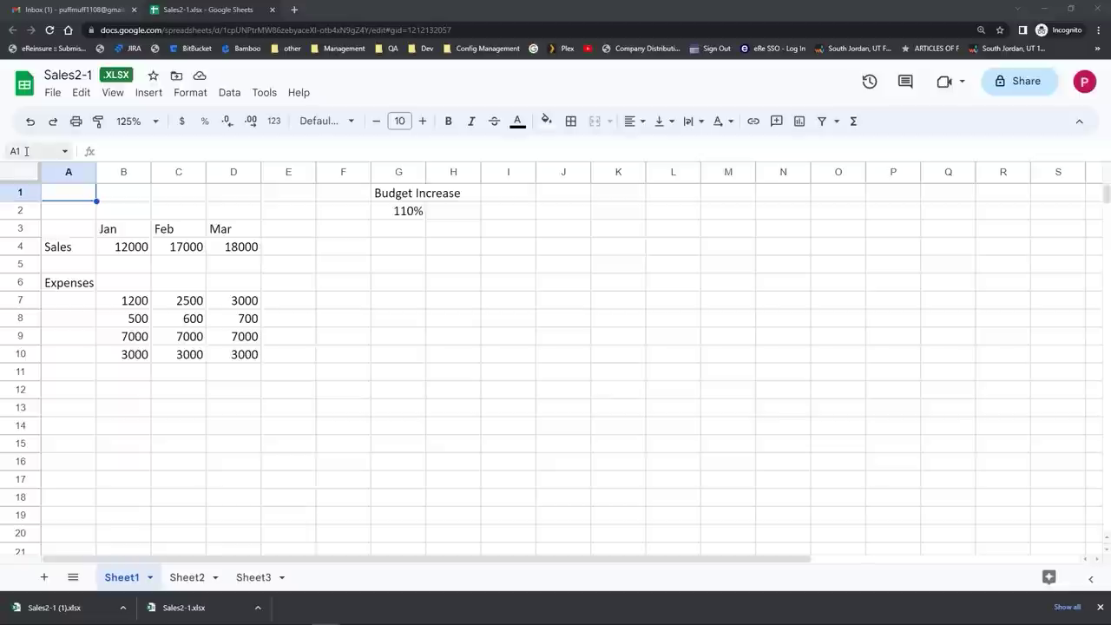
click(133, 152)
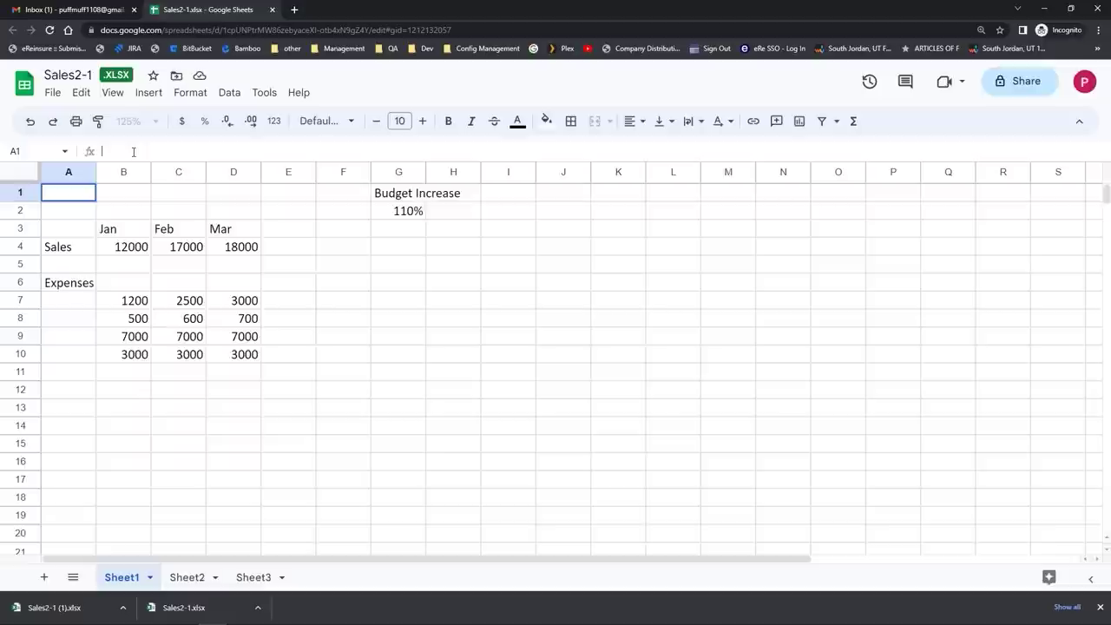
Step: Select cell A1 in Sales2-1 and start typing 'Sa' in the formula bar
click(76, 189)
click(107, 155)
click(107, 154)
text(S)
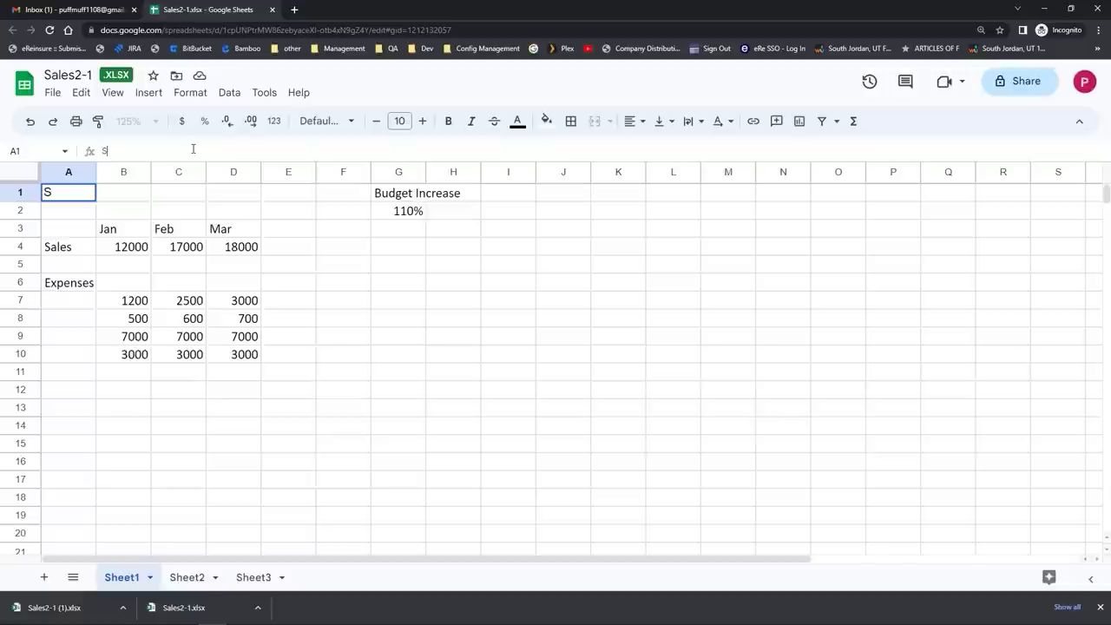
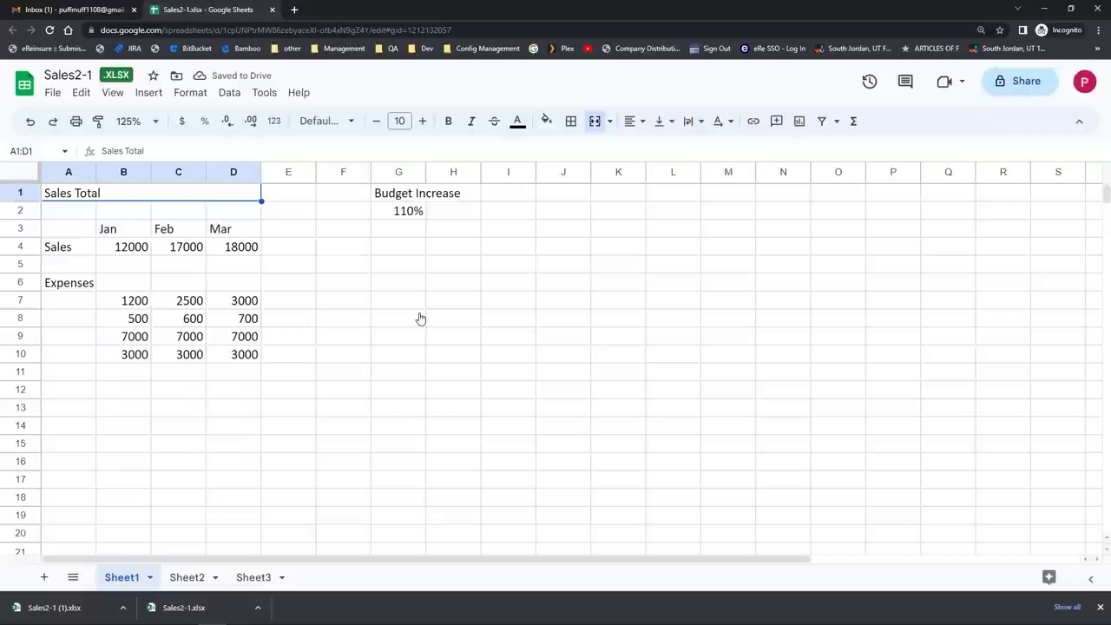
Step: Apply Center horizontal alignment to the merged 'Sales Total' title in A1:D1
click(631, 125)
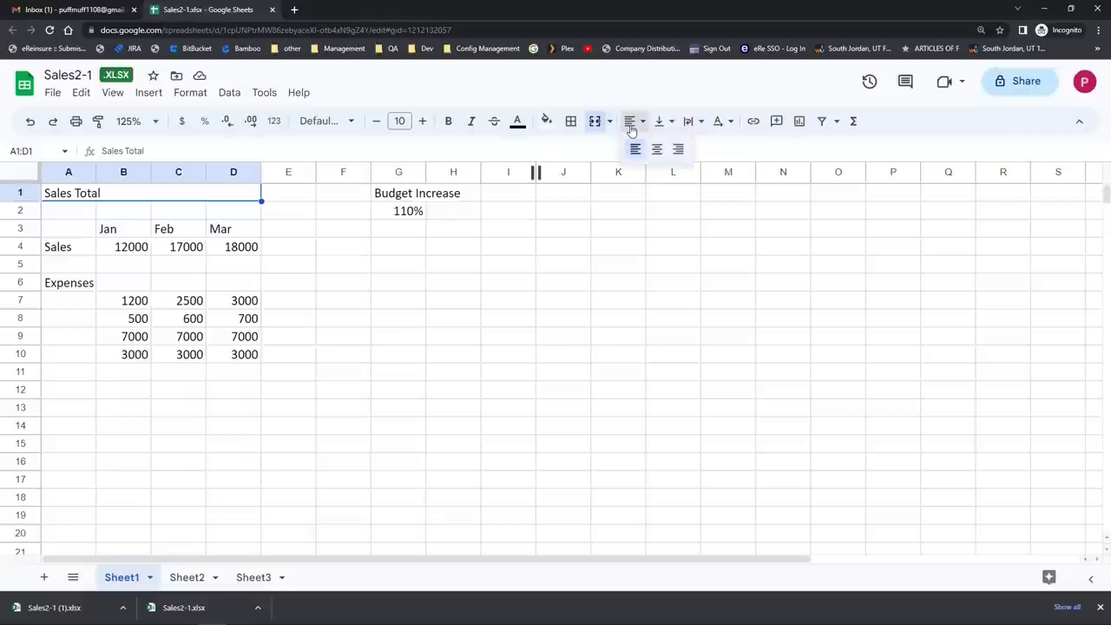
click(657, 150)
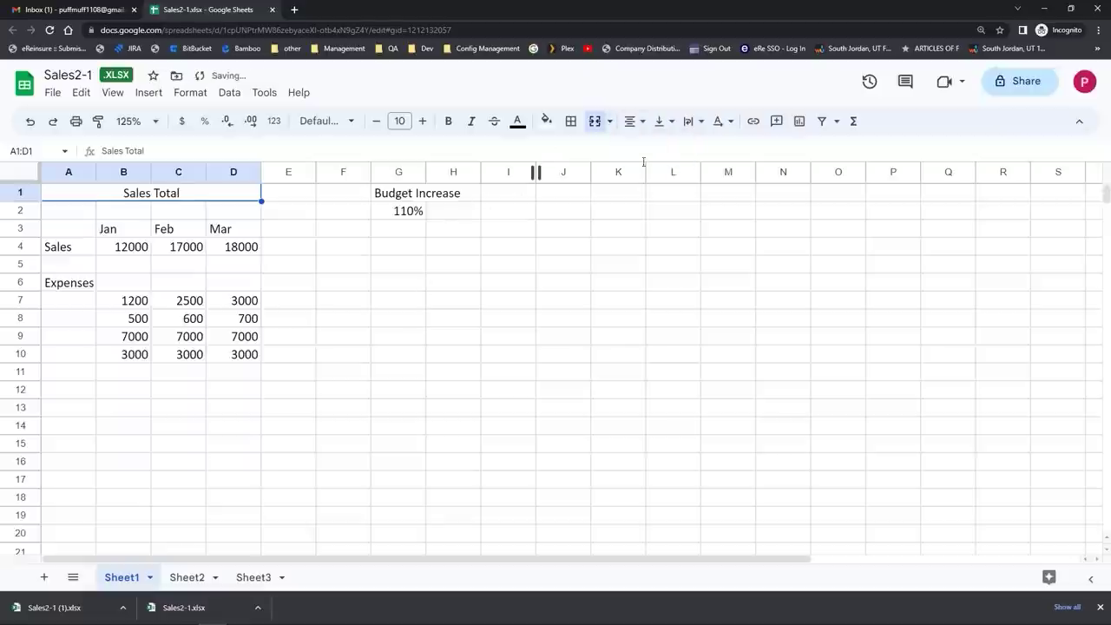
click(350, 269)
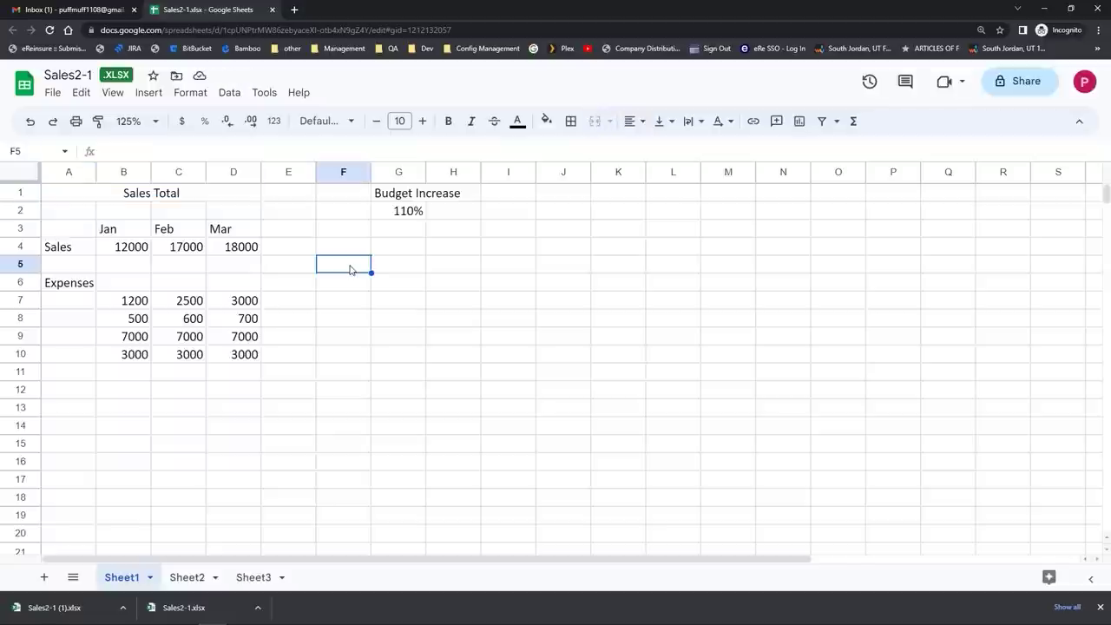
click(111, 93)
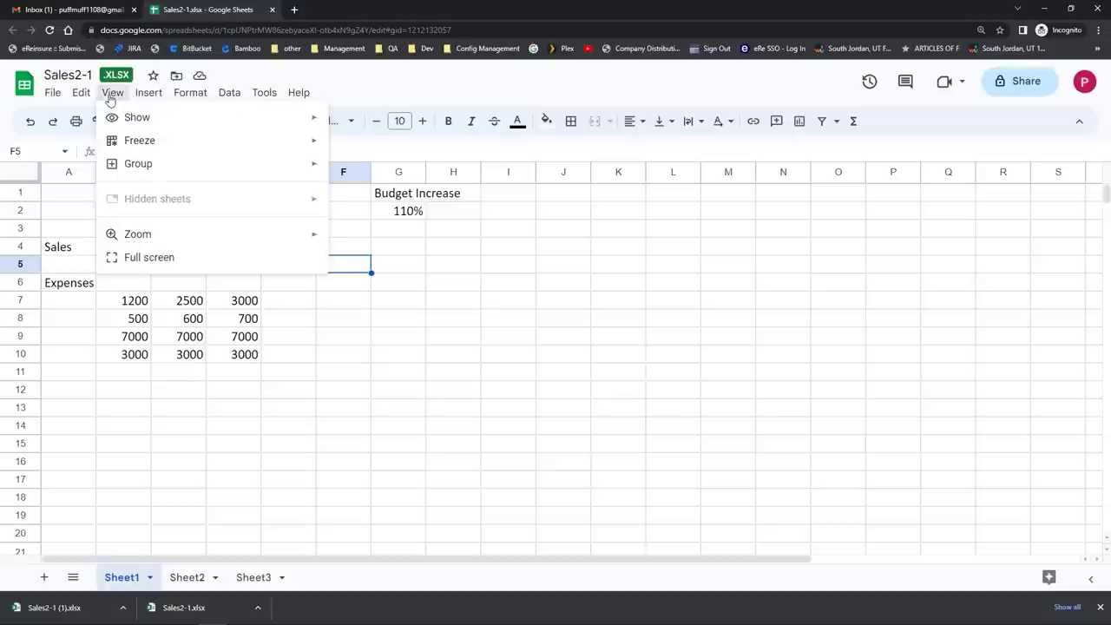
mouse_move(119, 119)
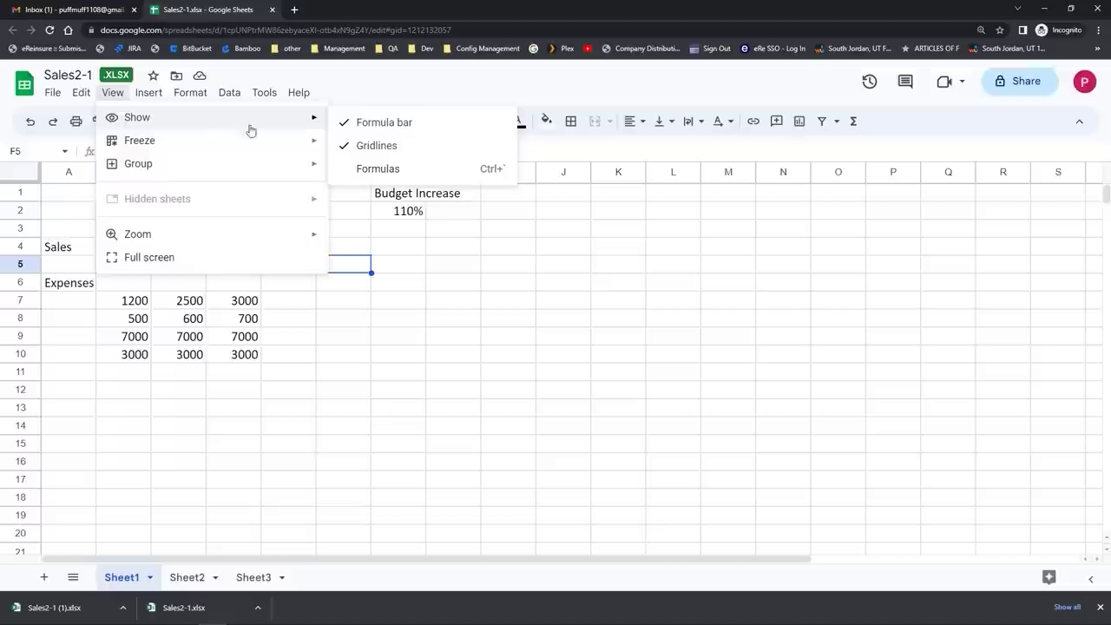
click(348, 128)
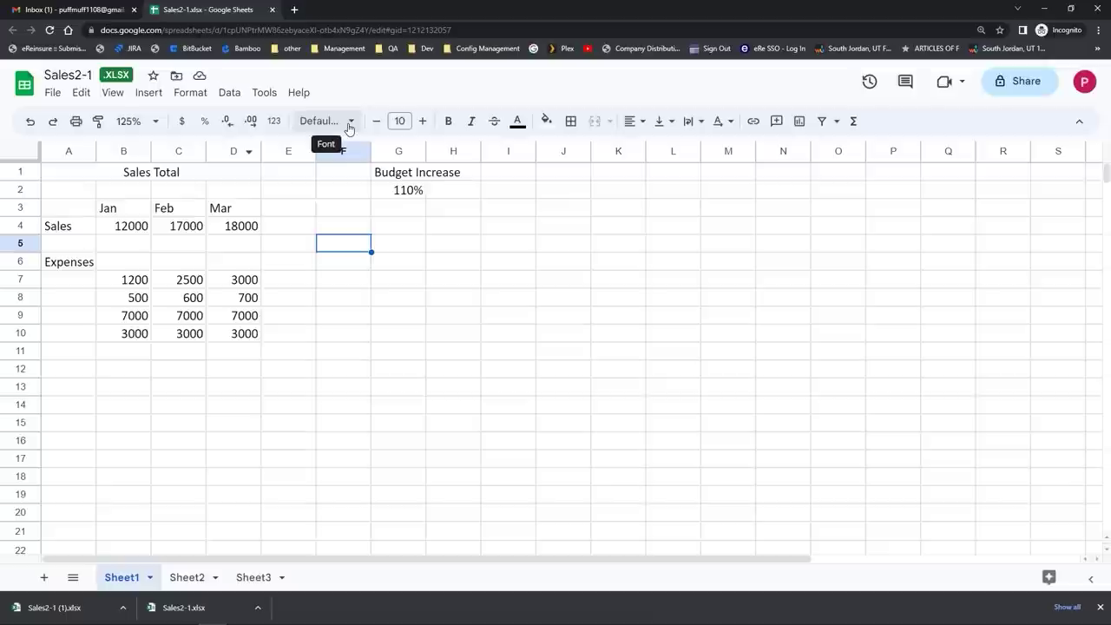
click(112, 93)
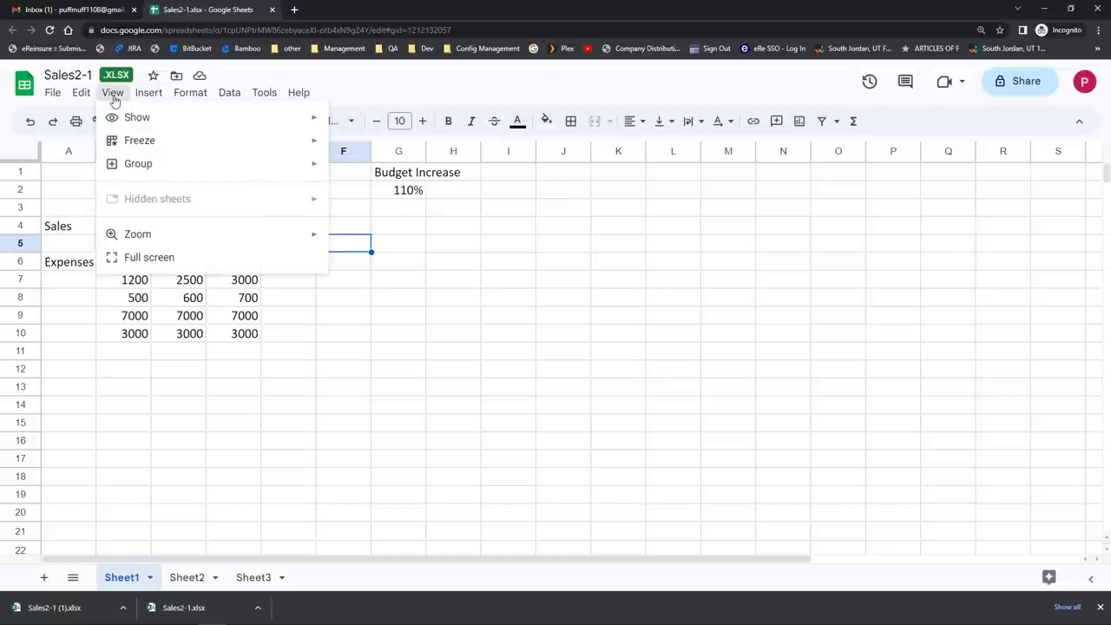
mouse_move(173, 123)
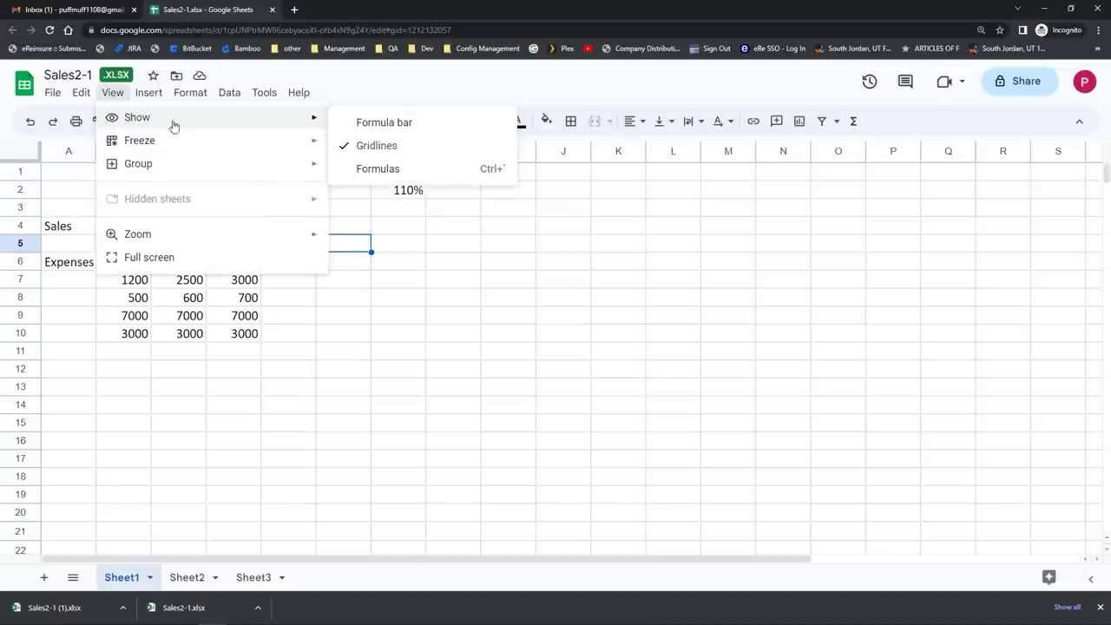
click(365, 147)
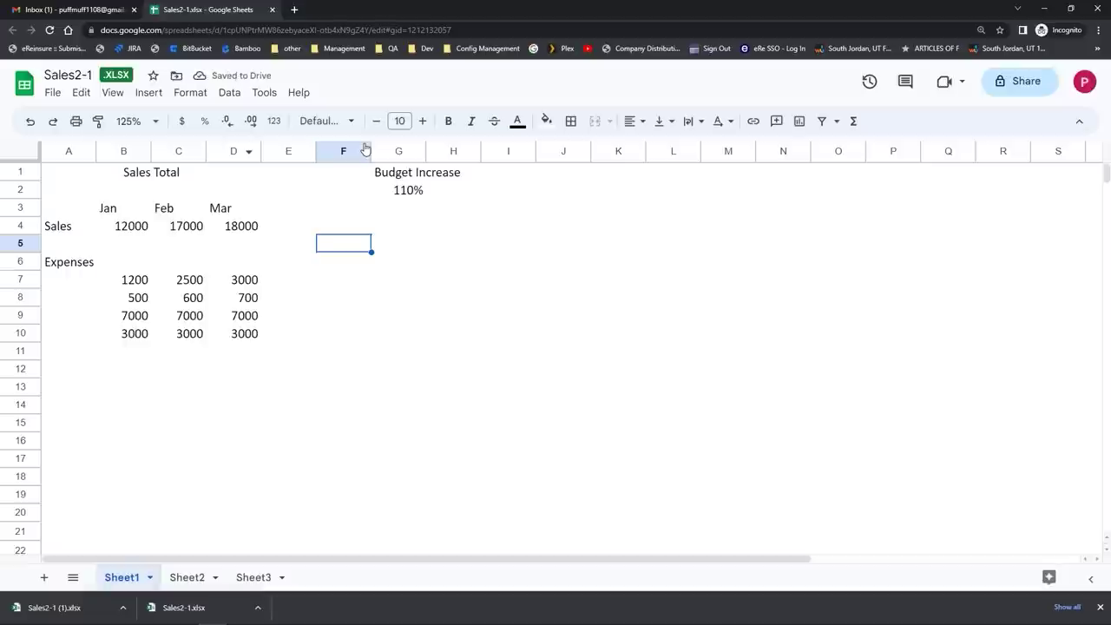
click(112, 92)
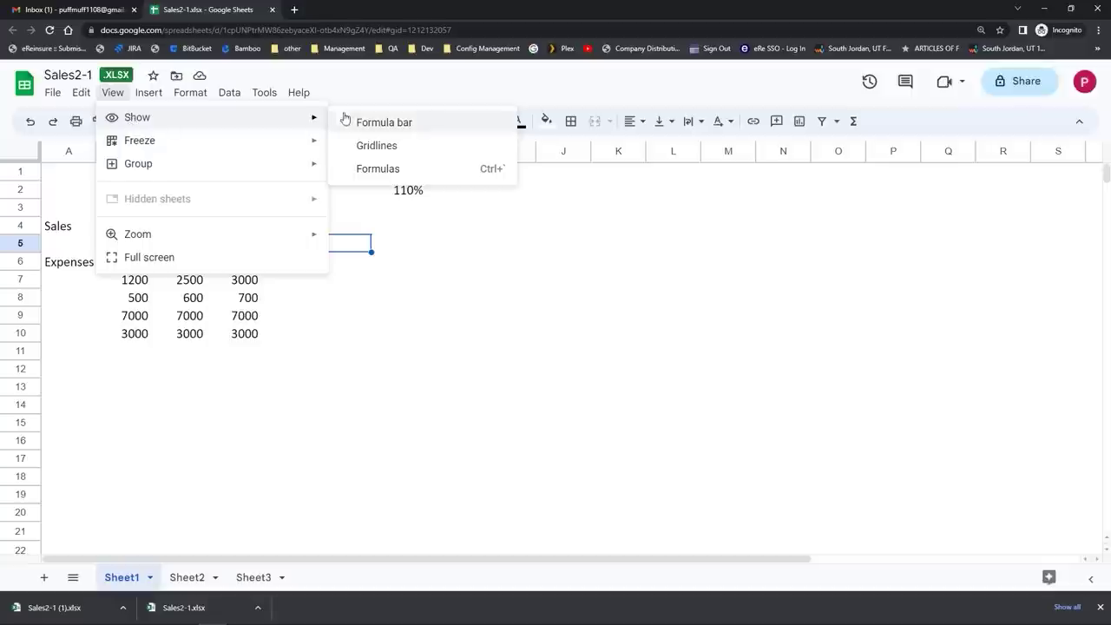
click(356, 120)
click(112, 93)
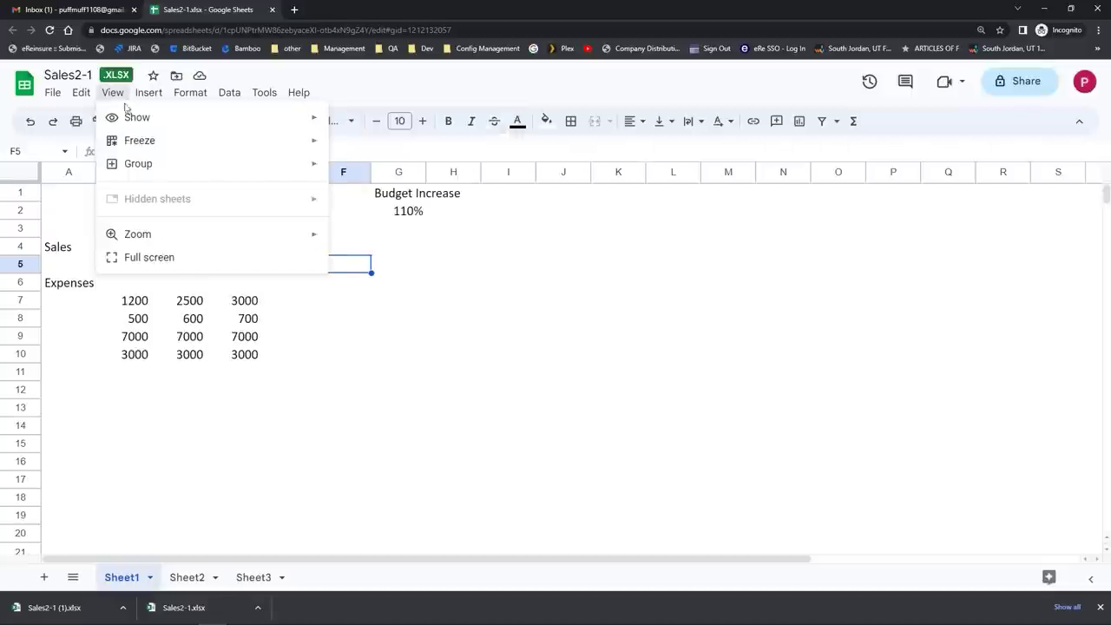
mouse_move(137, 117)
click(372, 146)
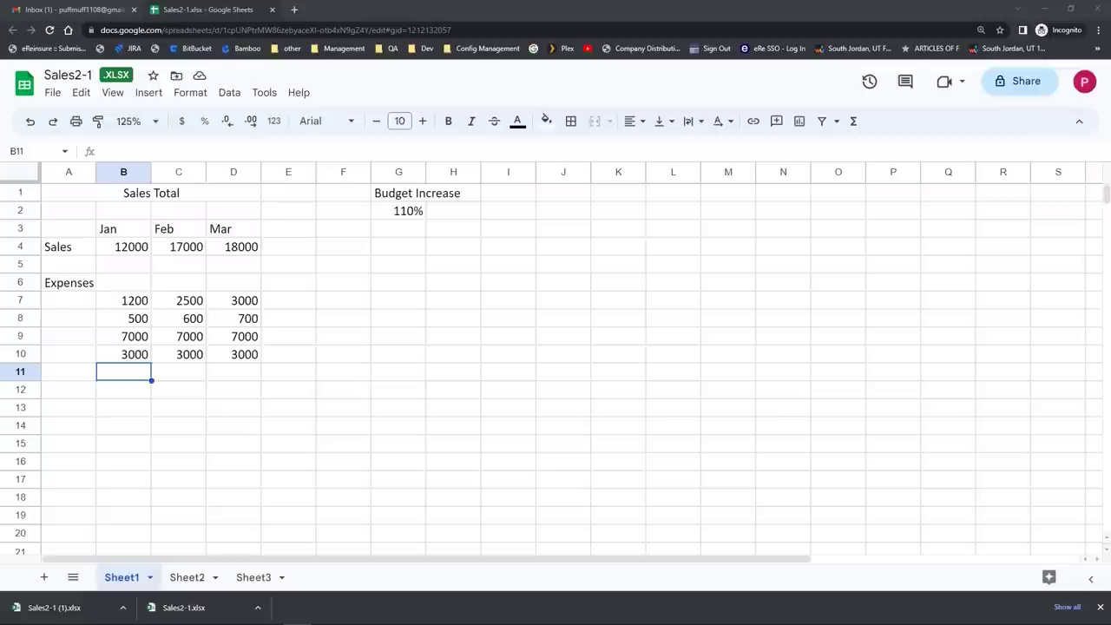
Step: Begin a SUM formula in cell B11 below the January expenses
click(124, 376)
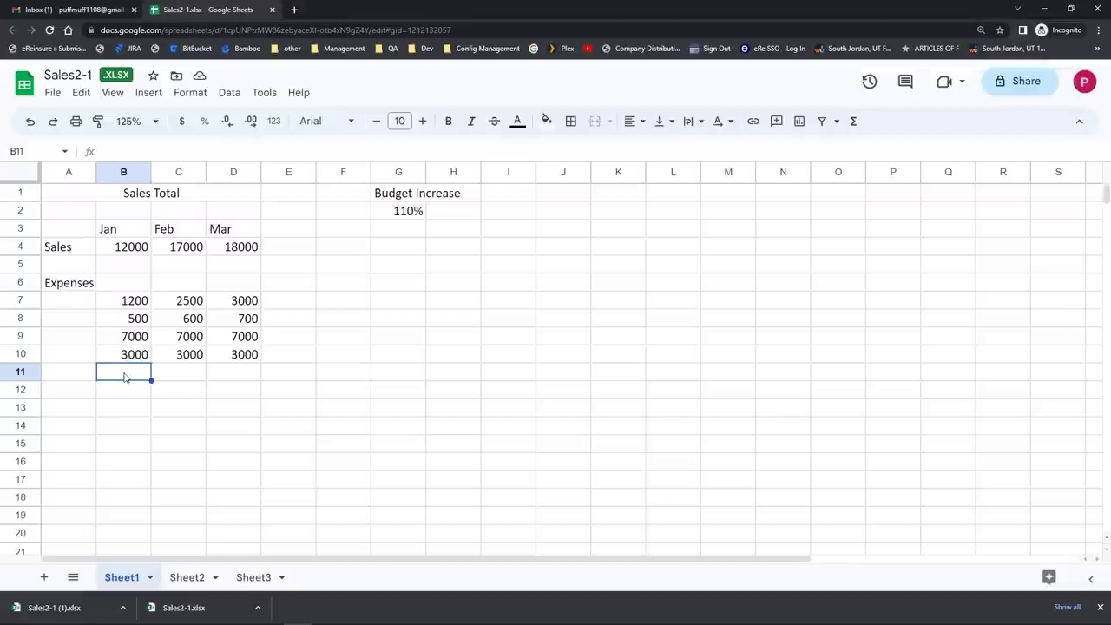
text(=)
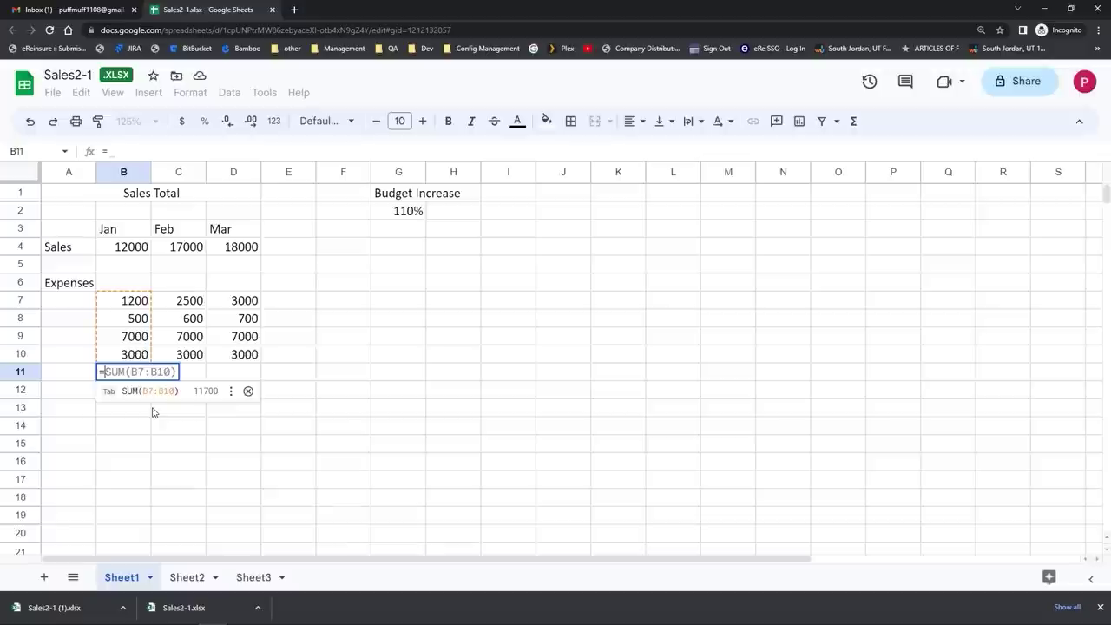
text(su)
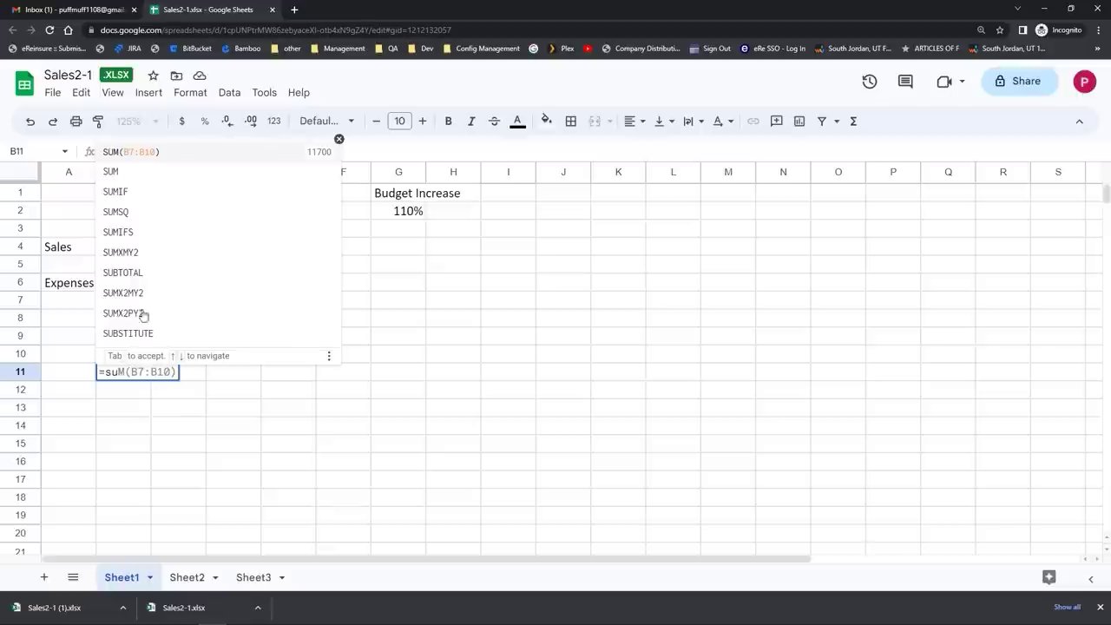
click(111, 173)
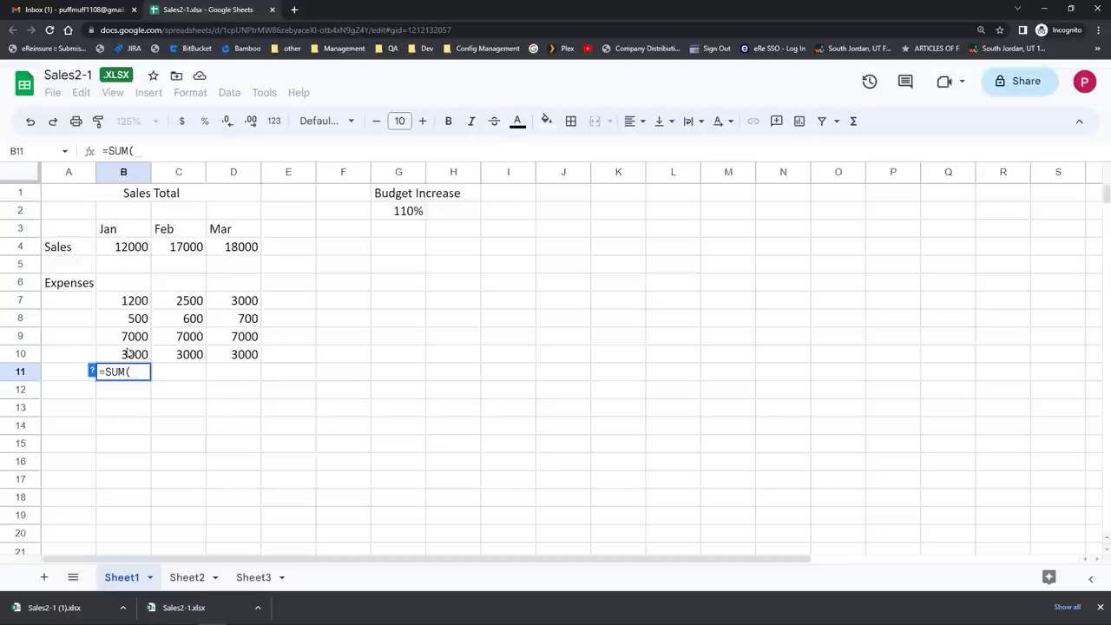
Step: Sum B7:B10 in cell B11 for a January expense total of 11700
click(131, 302)
drag(131, 302, 124, 356)
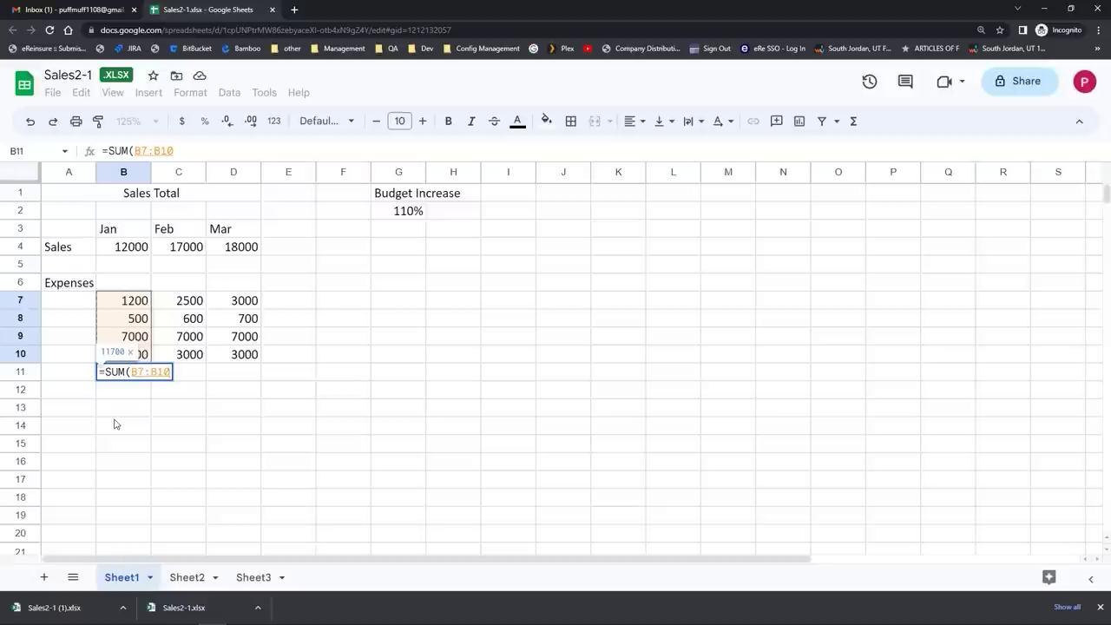
key(Return)
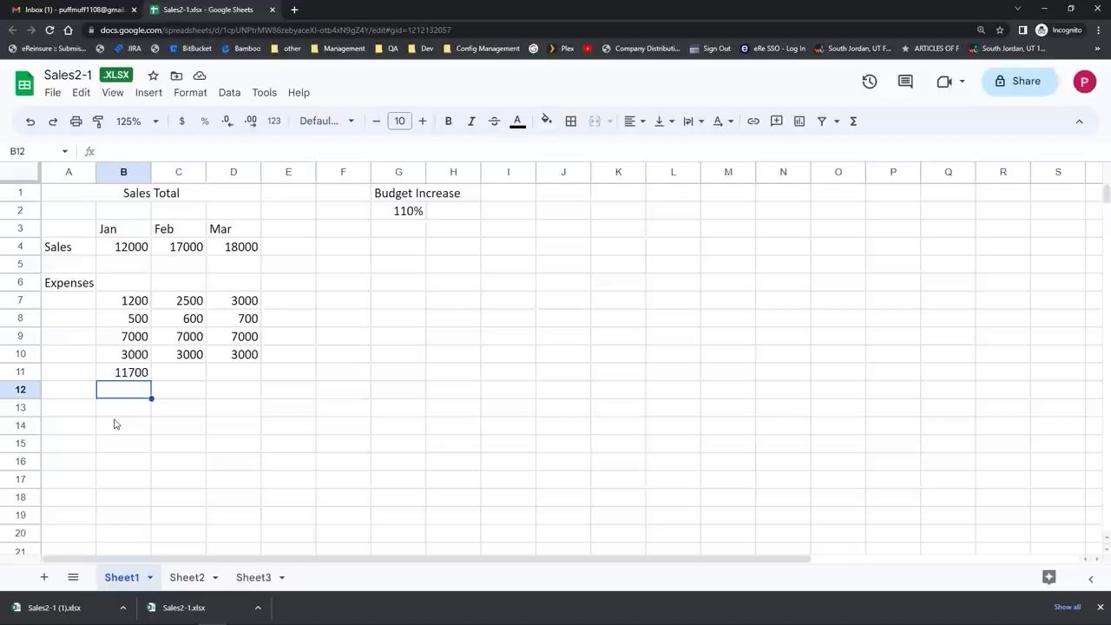
click(127, 375)
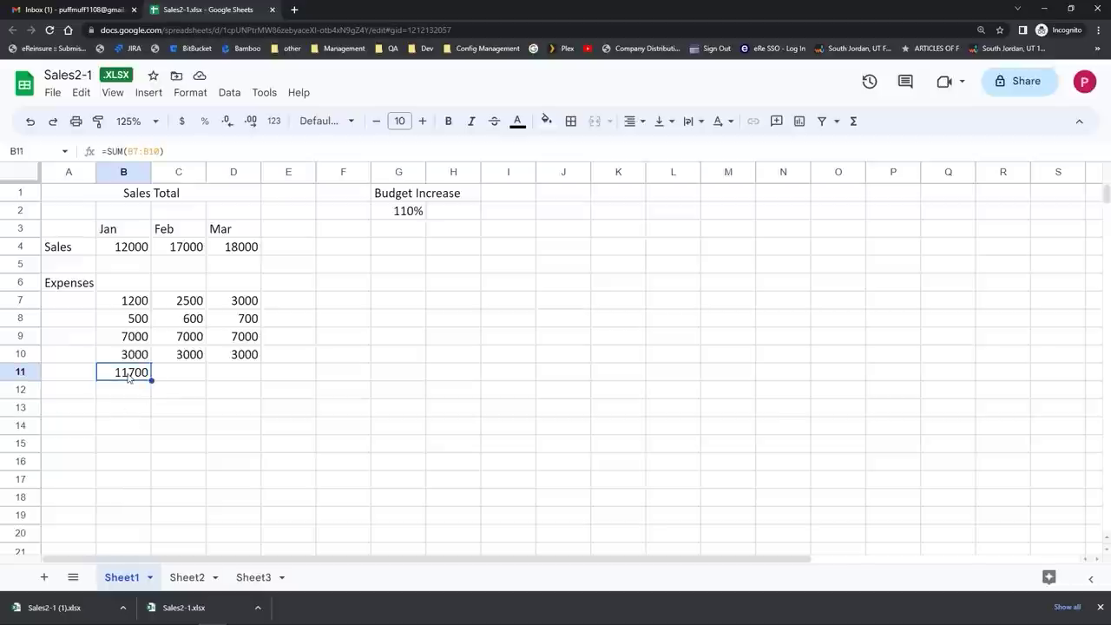
click(166, 151)
click(167, 151)
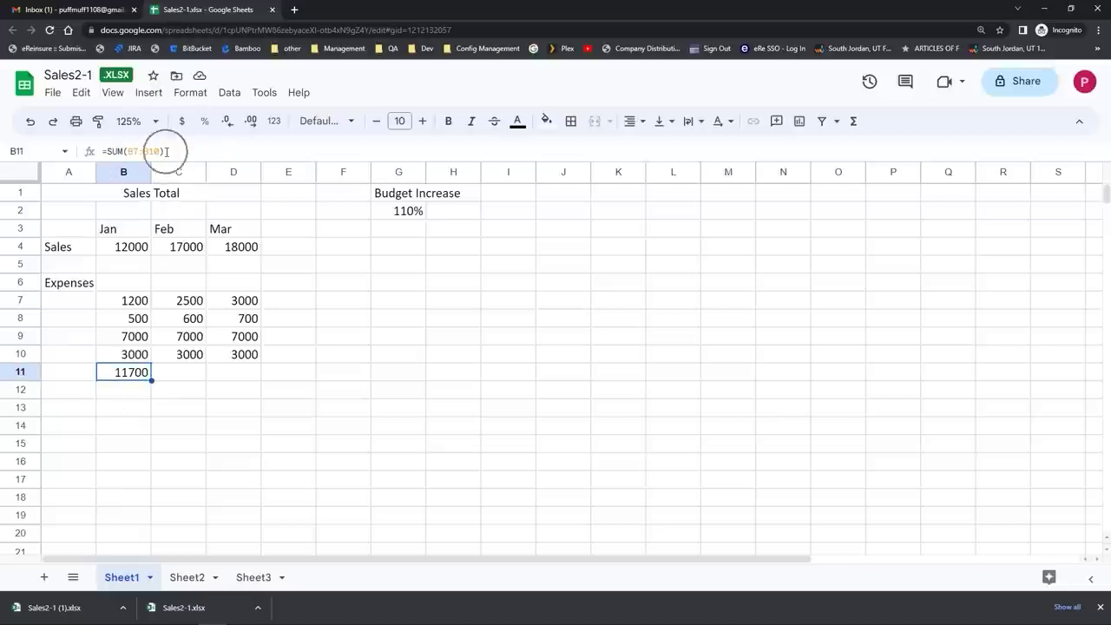
double_click(136, 371)
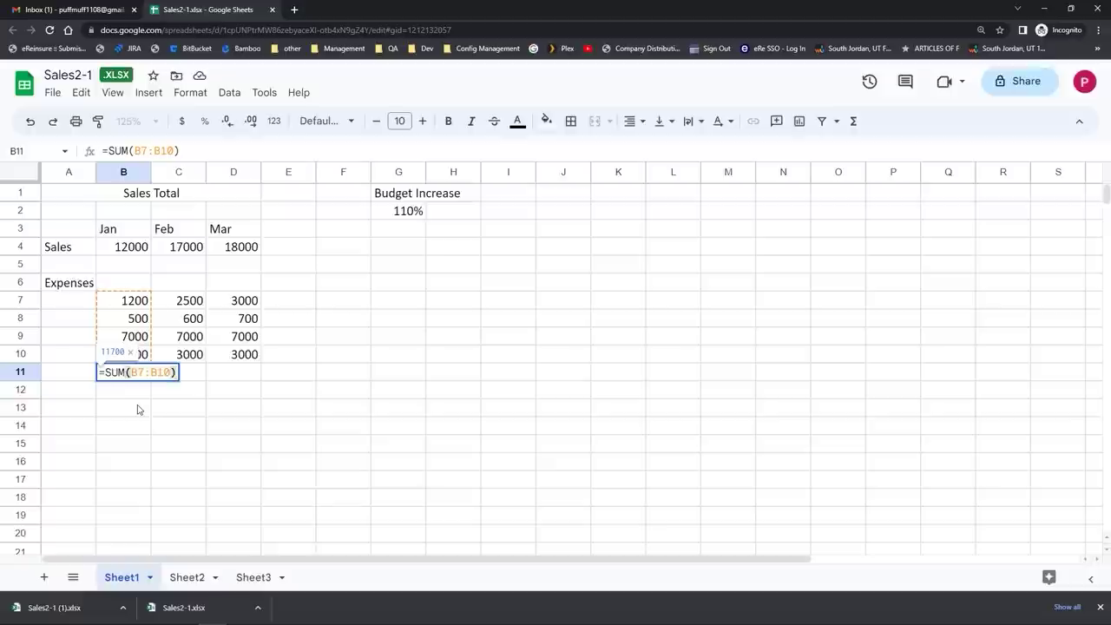
click(186, 342)
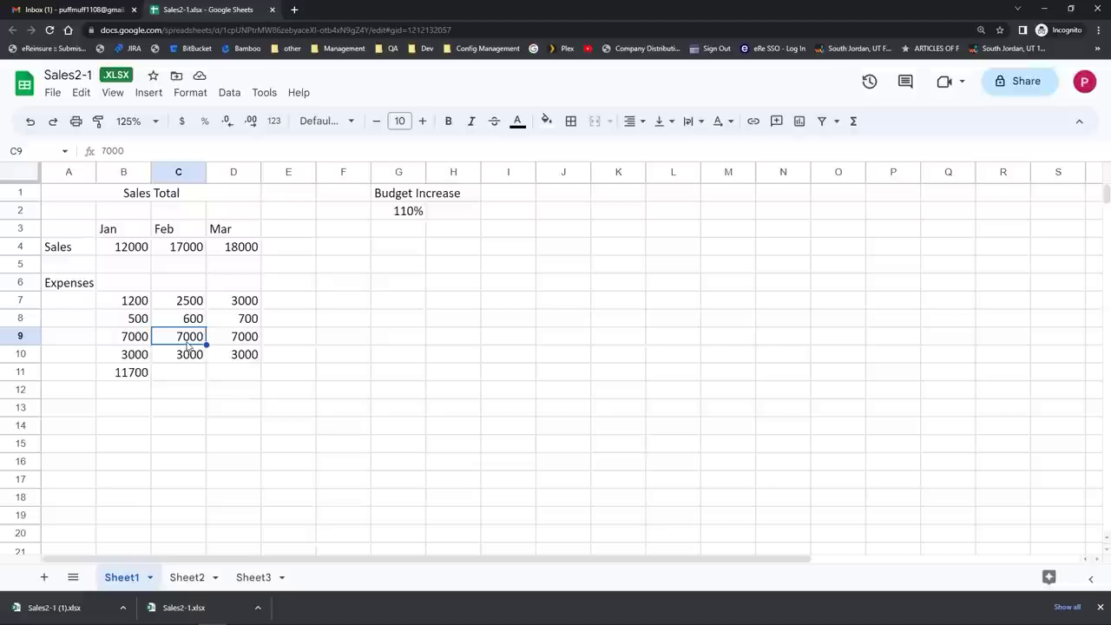
click(131, 374)
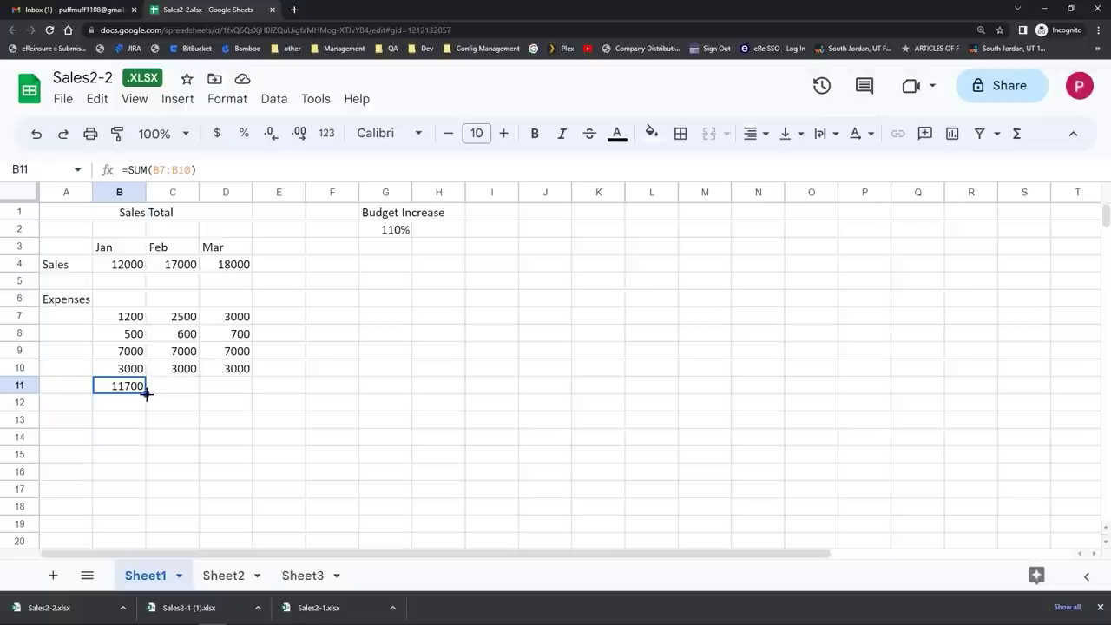
drag(146, 393, 214, 395)
drag(215, 395, 214, 395)
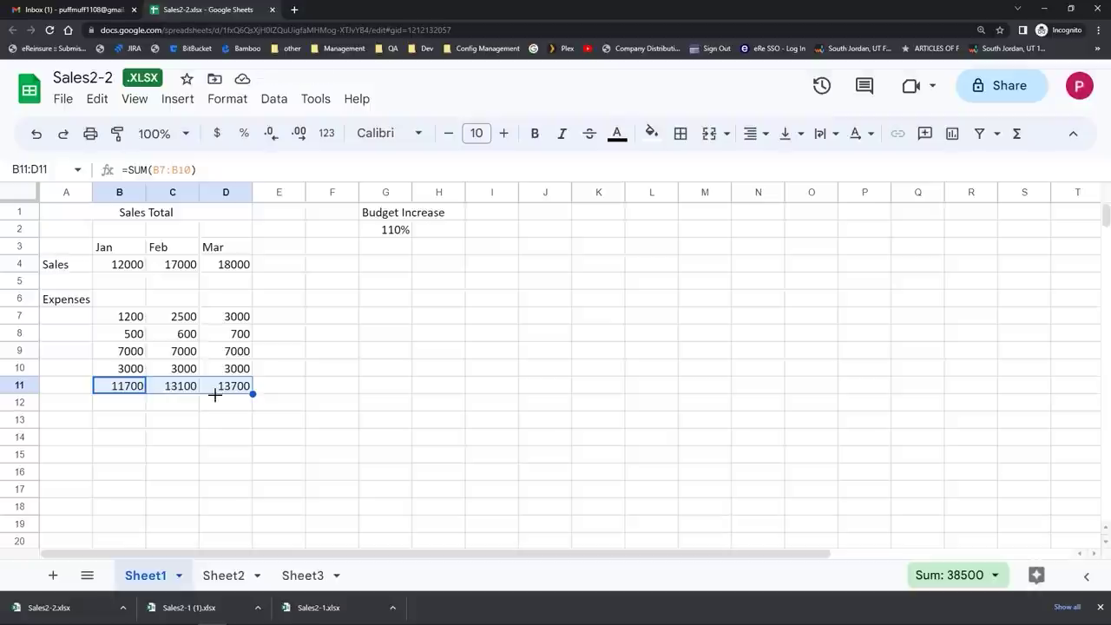
double_click(122, 393)
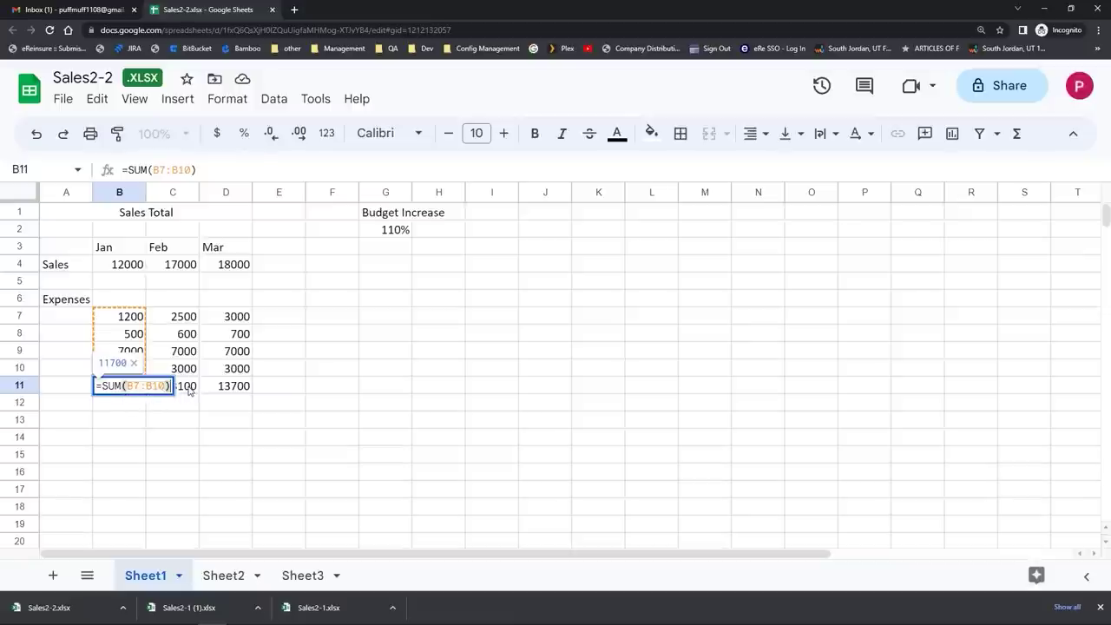
click(189, 390)
double_click(189, 391)
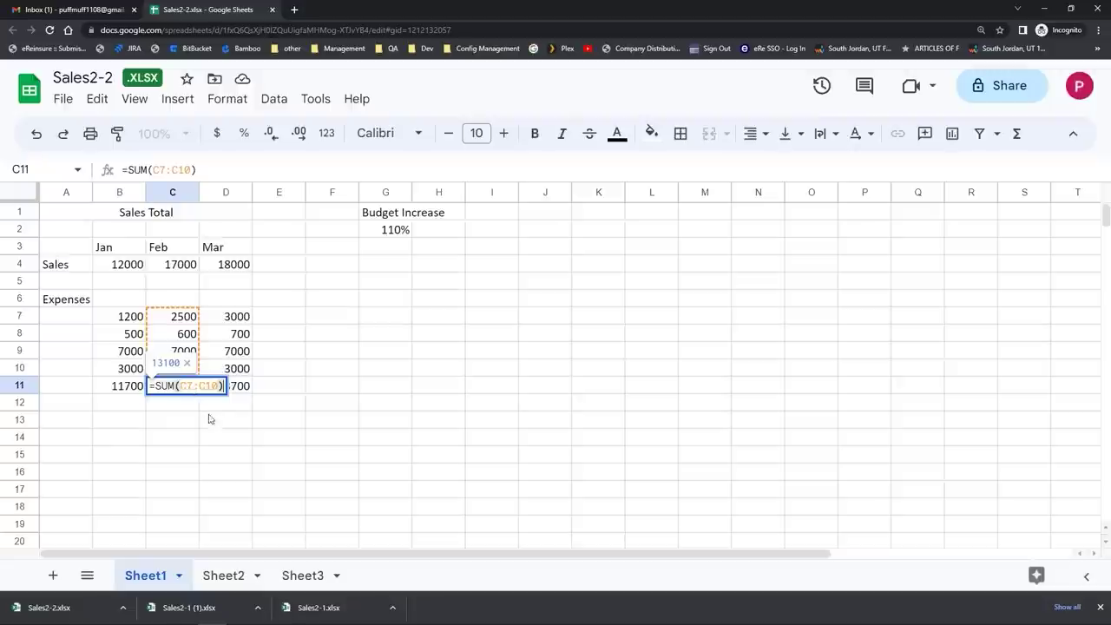
click(231, 391)
double_click(232, 393)
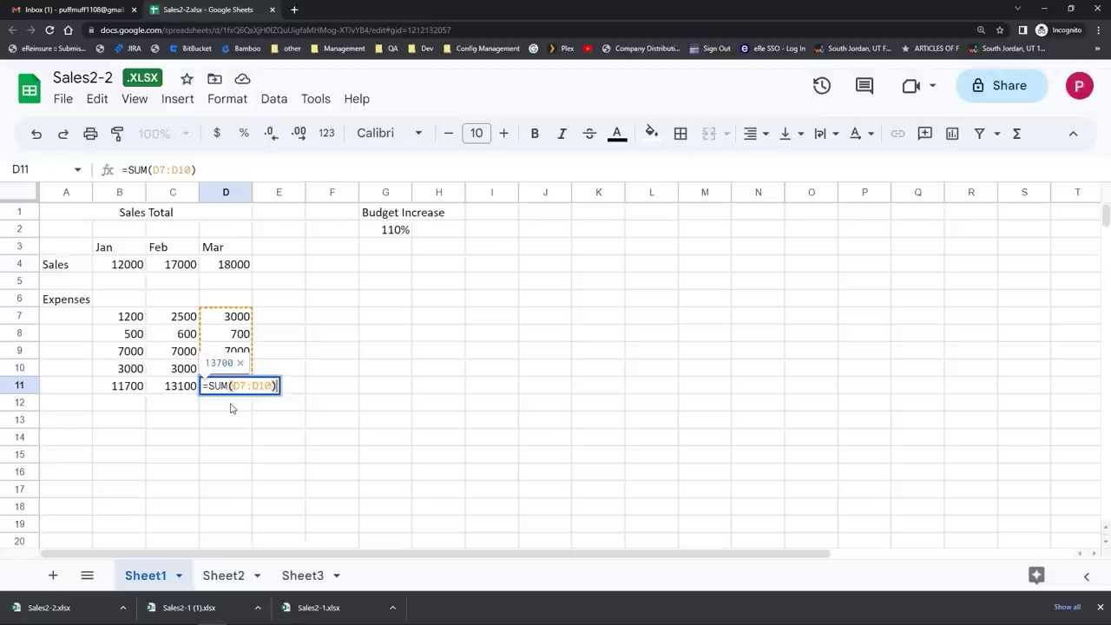
click(325, 299)
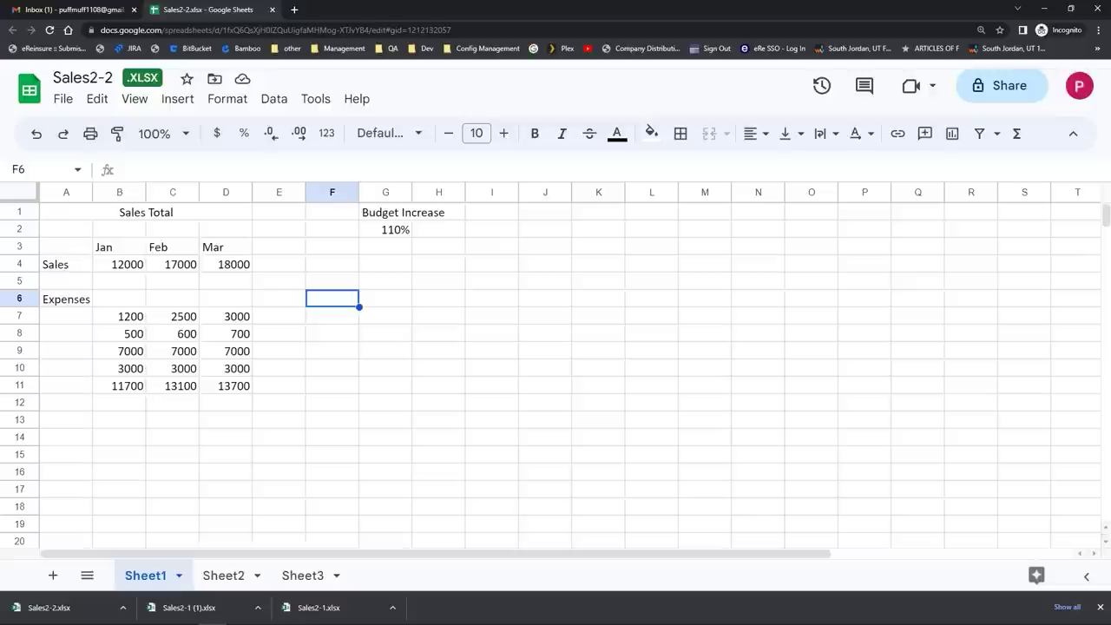
Step: On Sheet2, insert today's date (4/18/2023) into cell A1
click(222, 579)
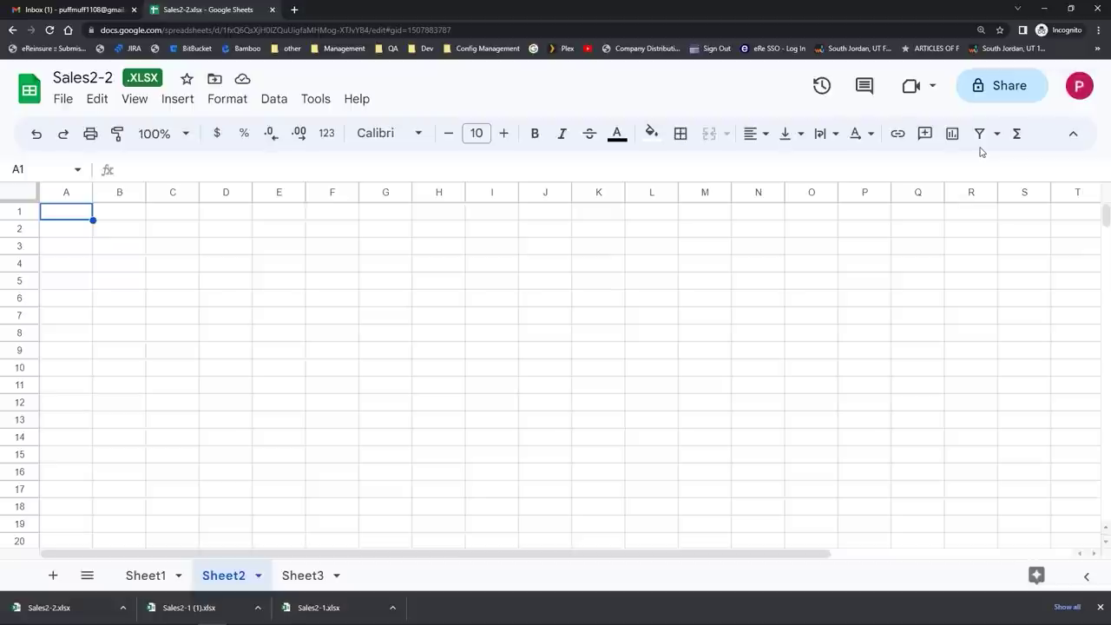
key(ctrl+semicolon)
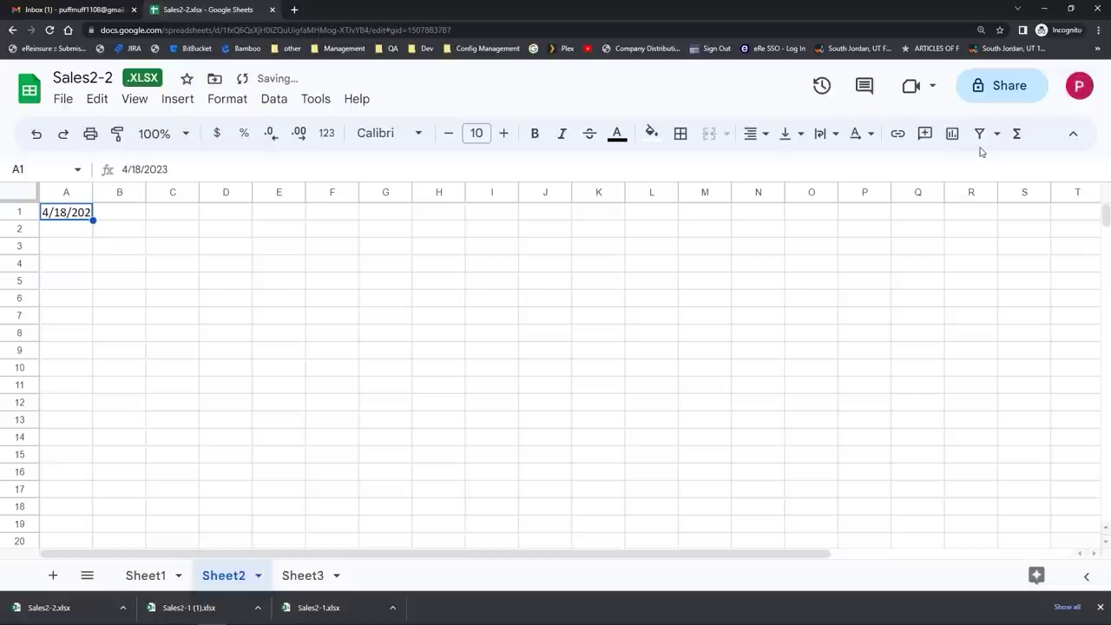
click(262, 247)
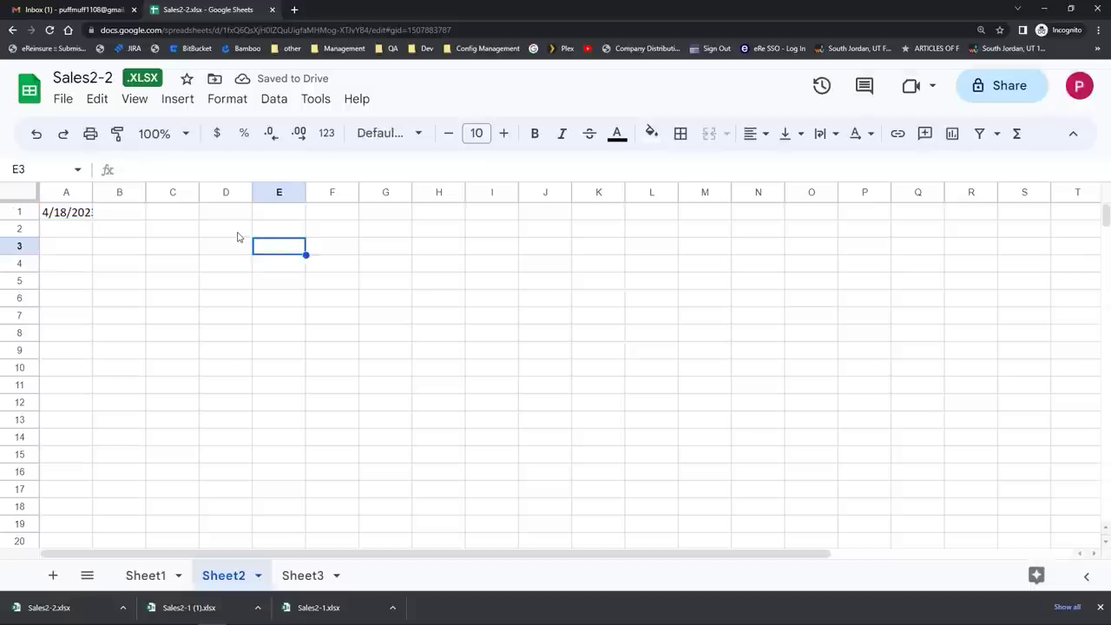
Step: Widen column A and autofill dates down to row 18, ending at 5/5/2023
drag(93, 192, 106, 192)
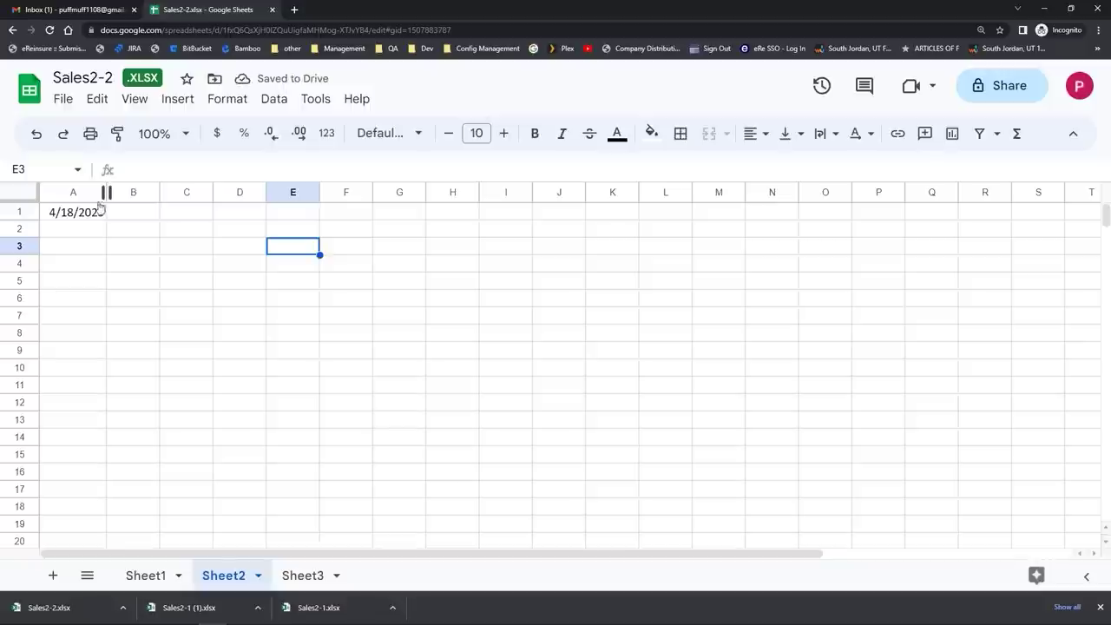
click(95, 214)
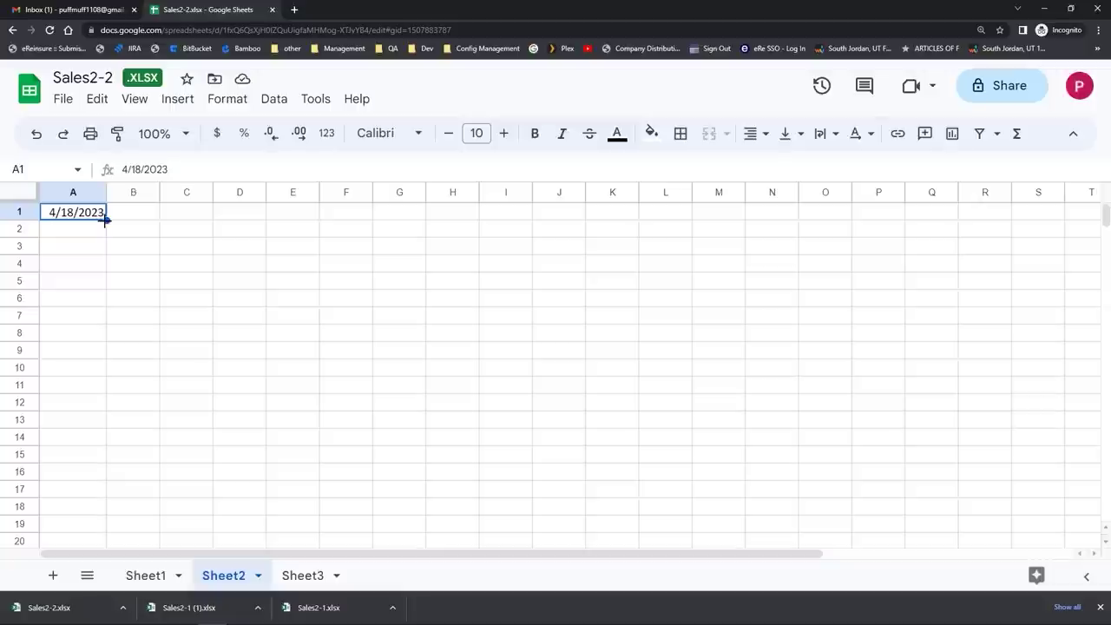
drag(105, 219, 97, 511)
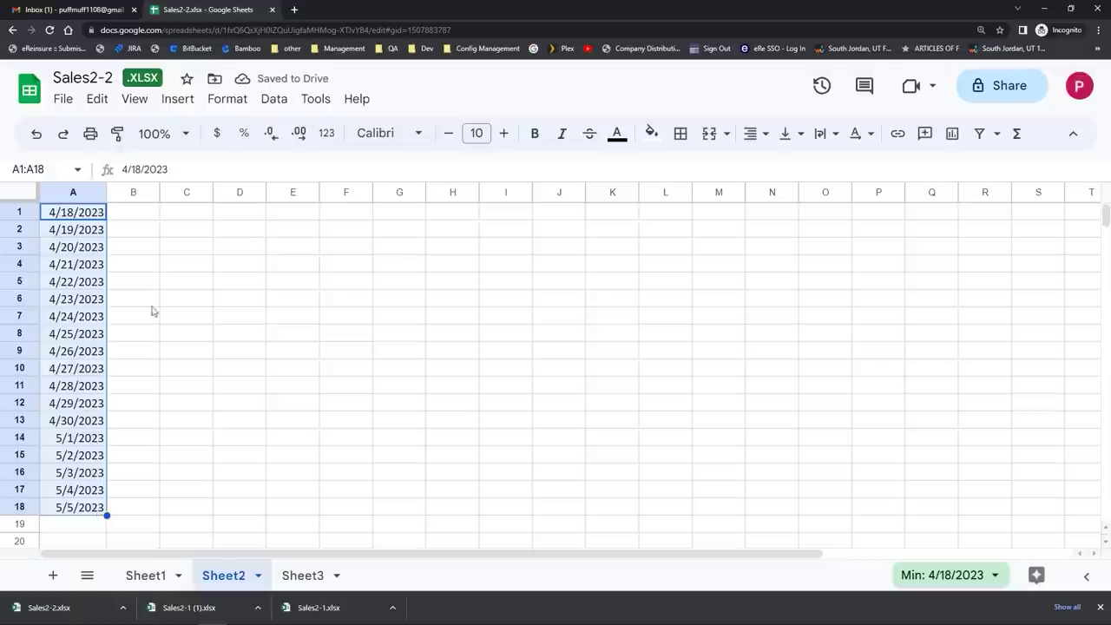
click(169, 276)
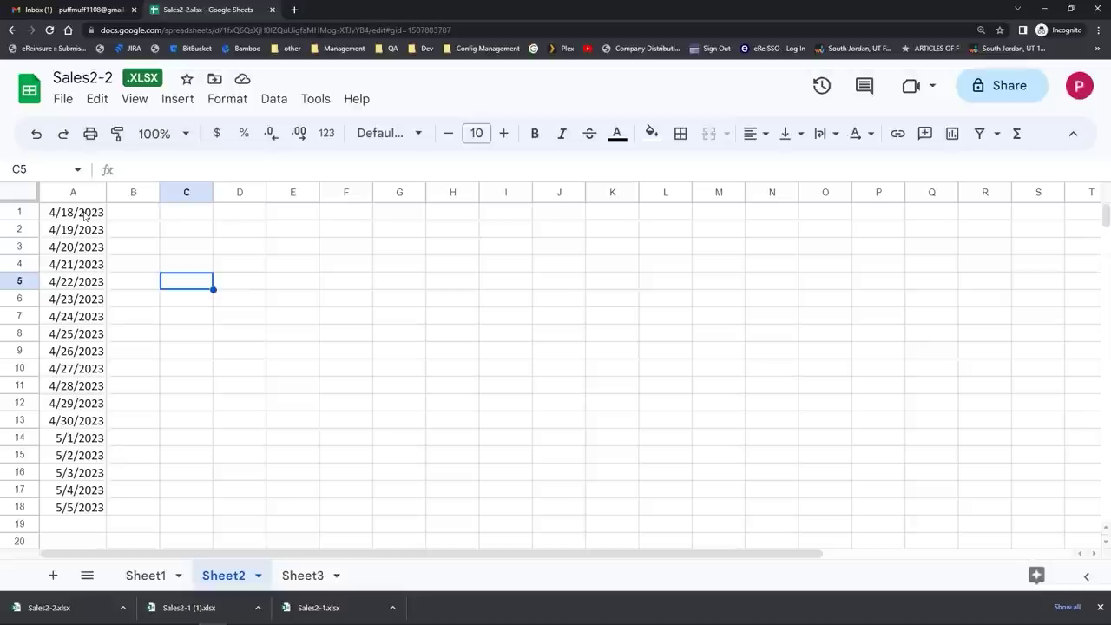
Step: Enter Tuesday in D1 and autofill weekdays across D1:M1, ending on Thursday
click(239, 221)
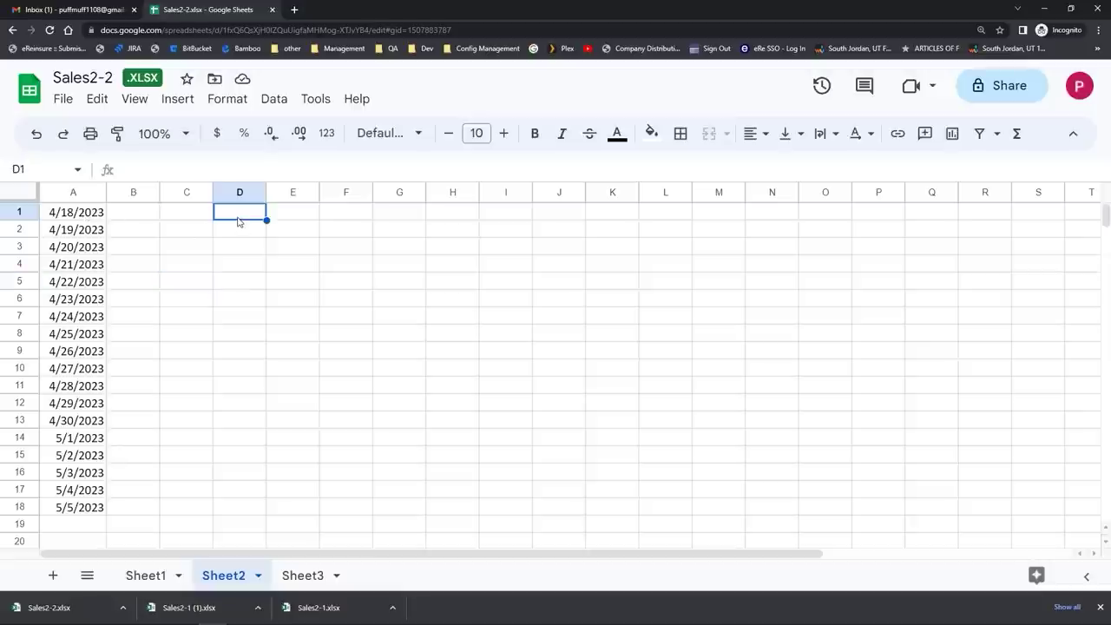
text(Tuesday)
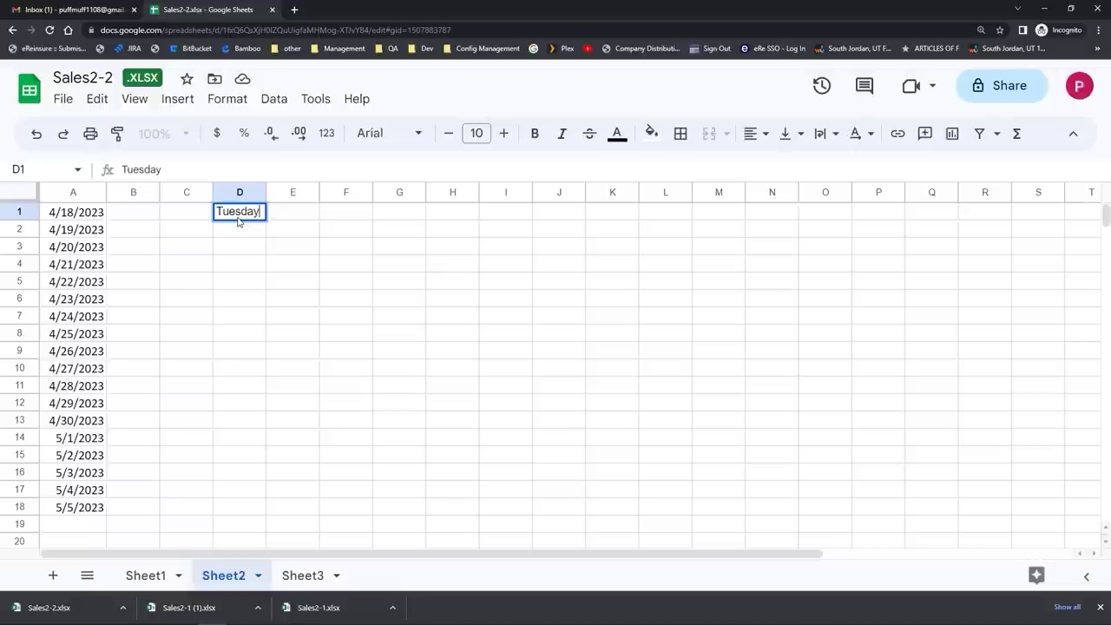
key(Return)
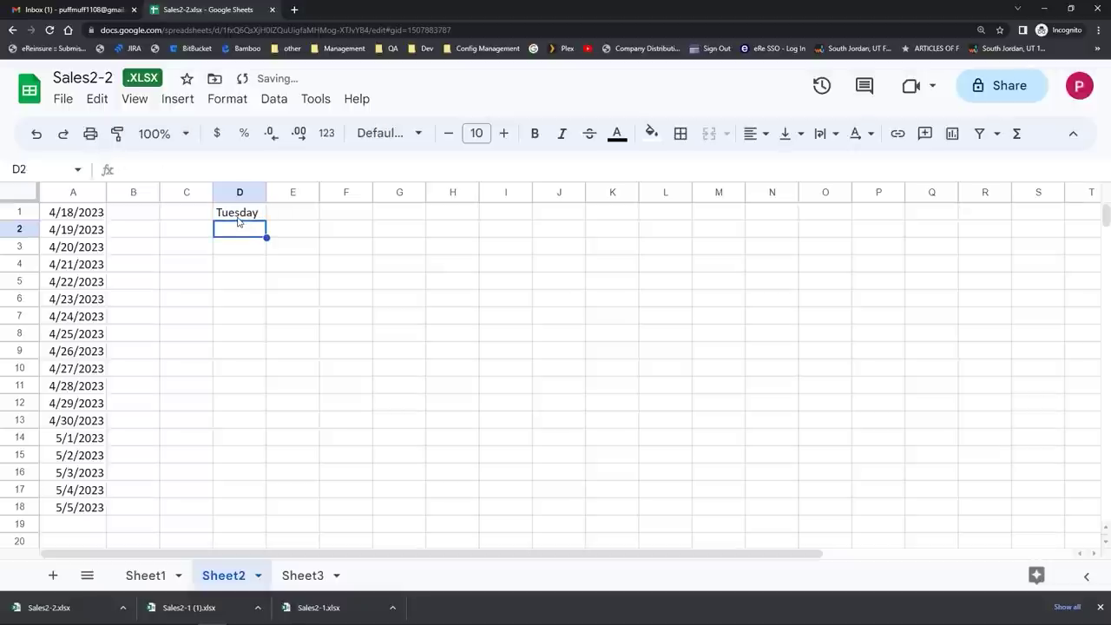
click(238, 217)
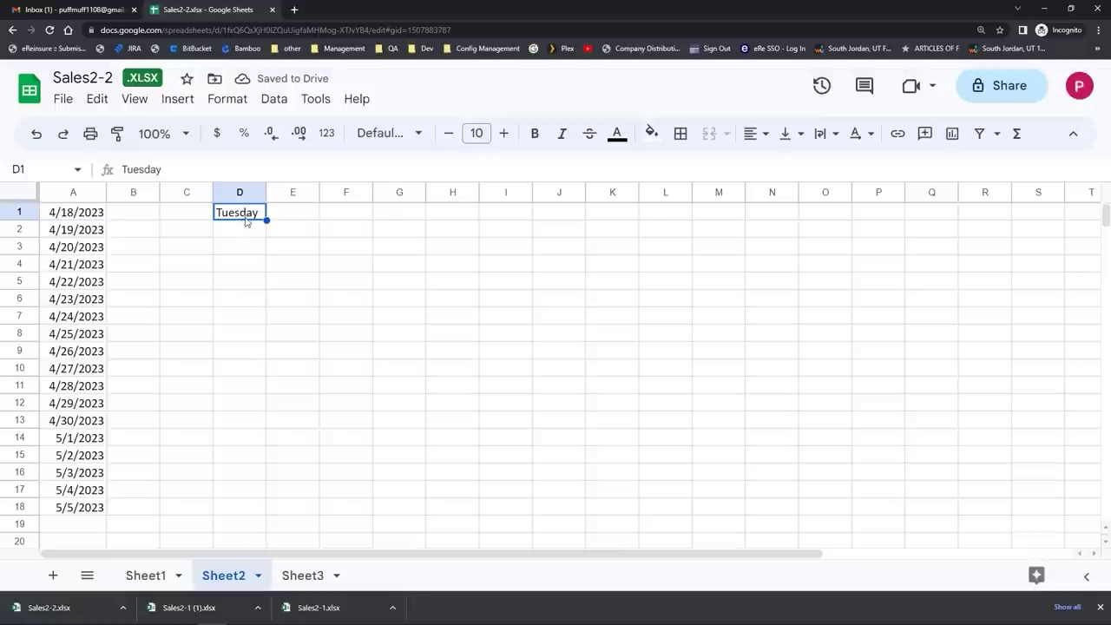
drag(265, 220, 738, 222)
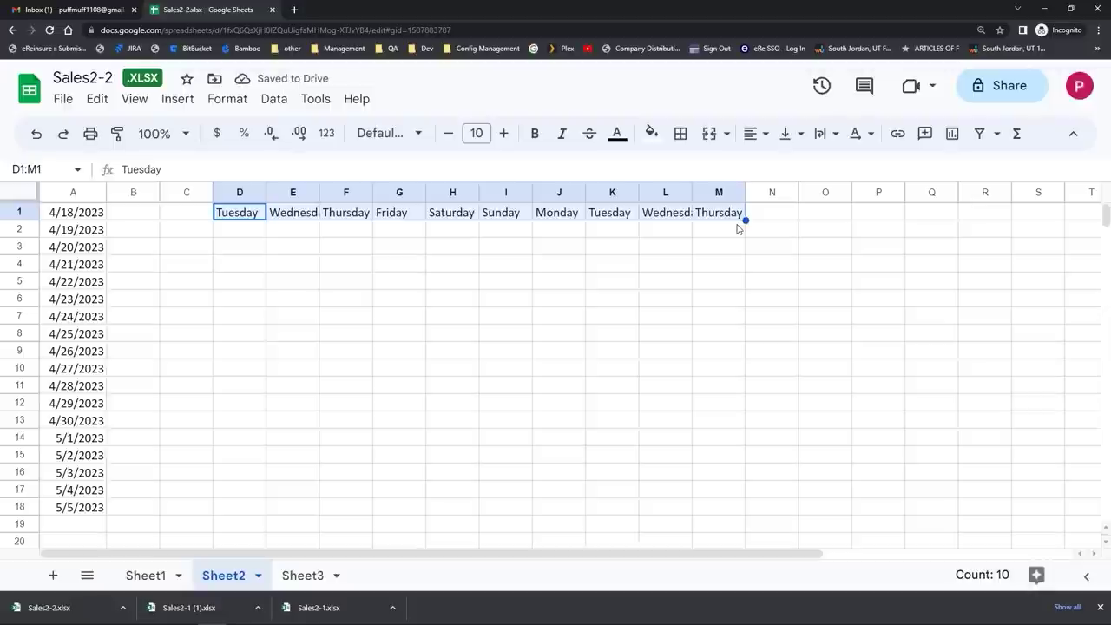
click(223, 269)
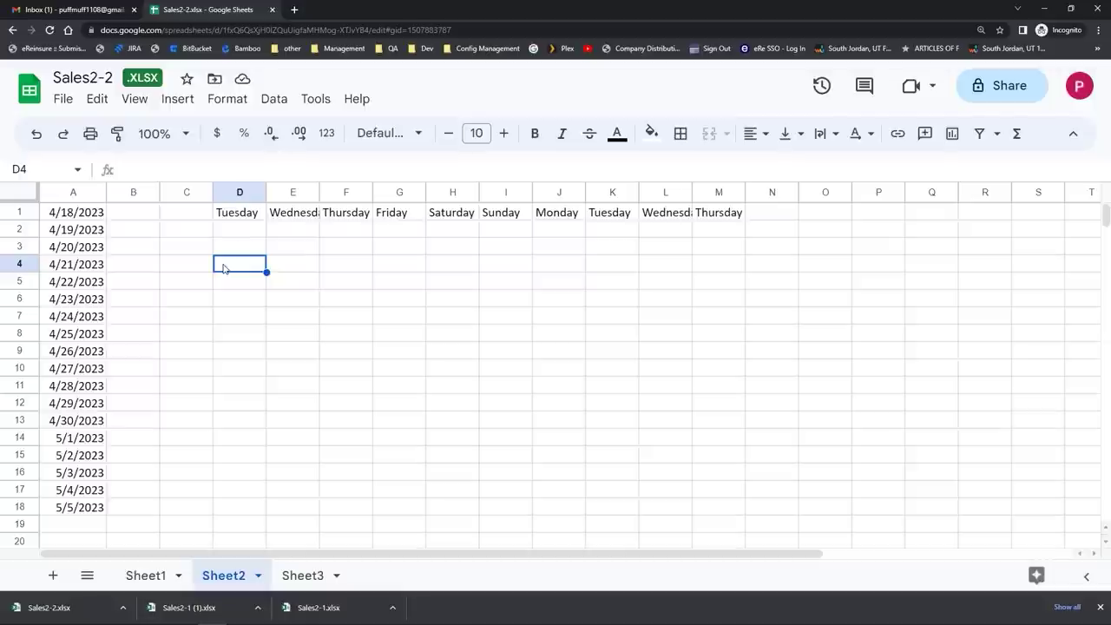
Step: Enter May in D4 and autofill months down D4:D18, ending on July
text(May)
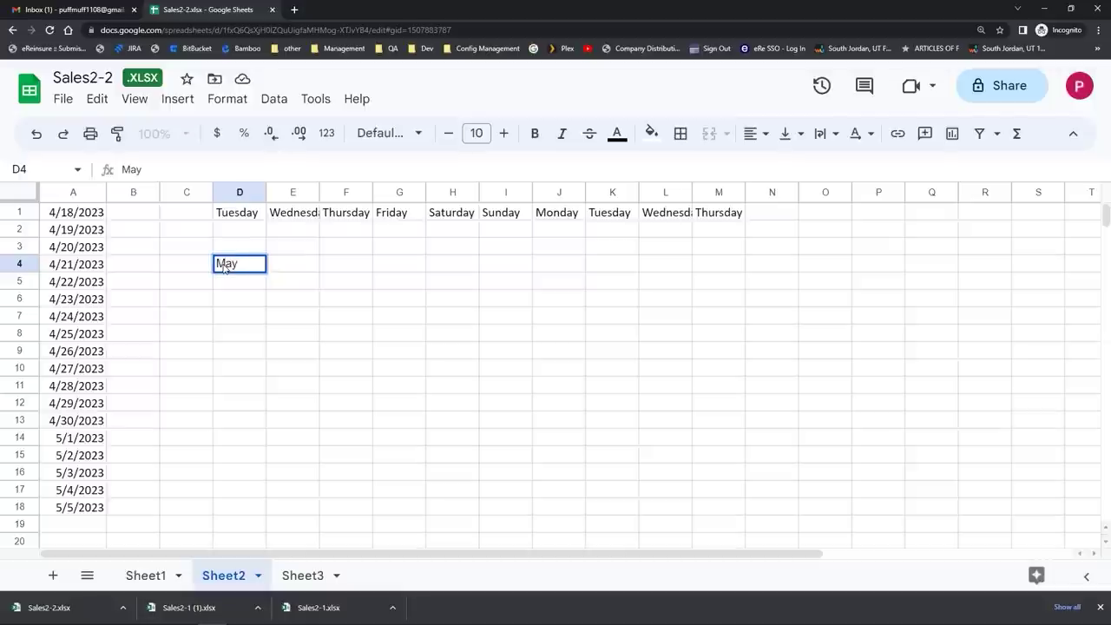
key(Return)
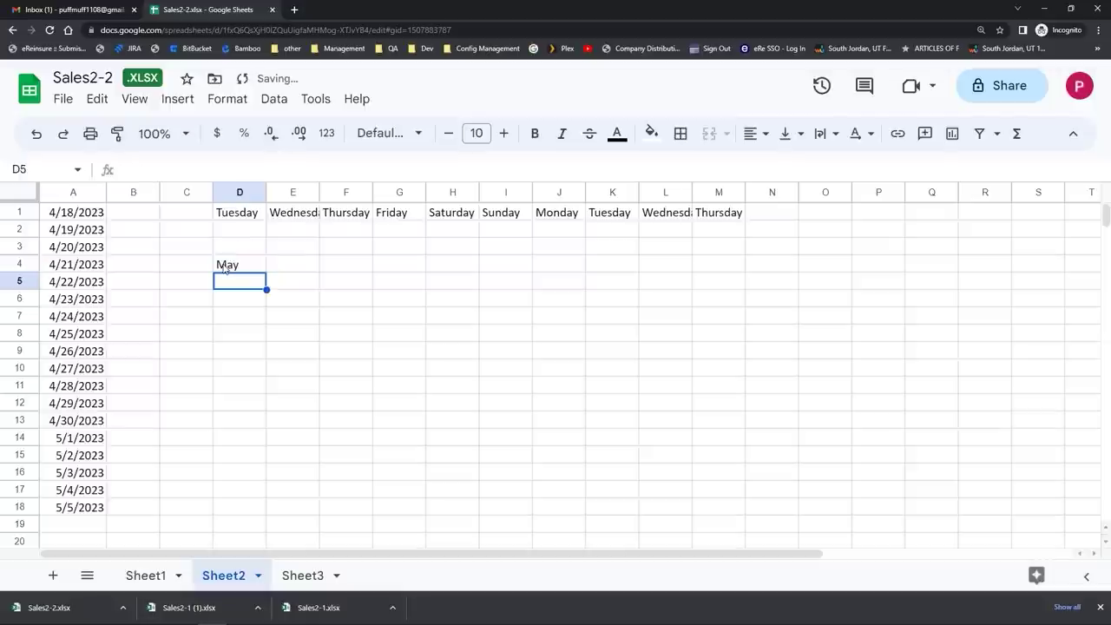
click(224, 268)
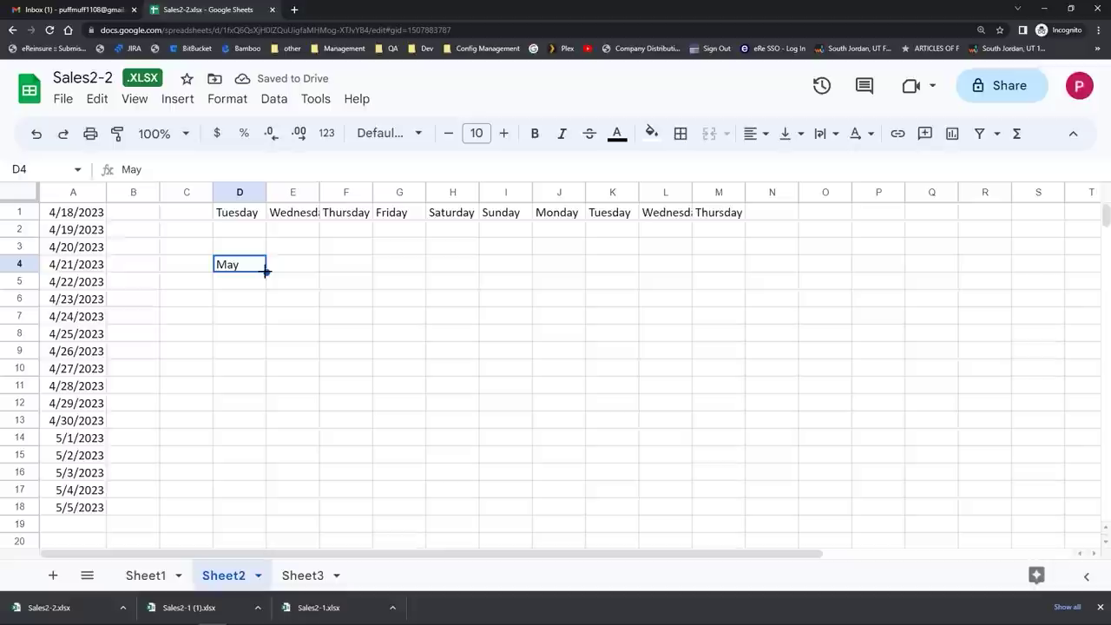
drag(266, 272, 247, 512)
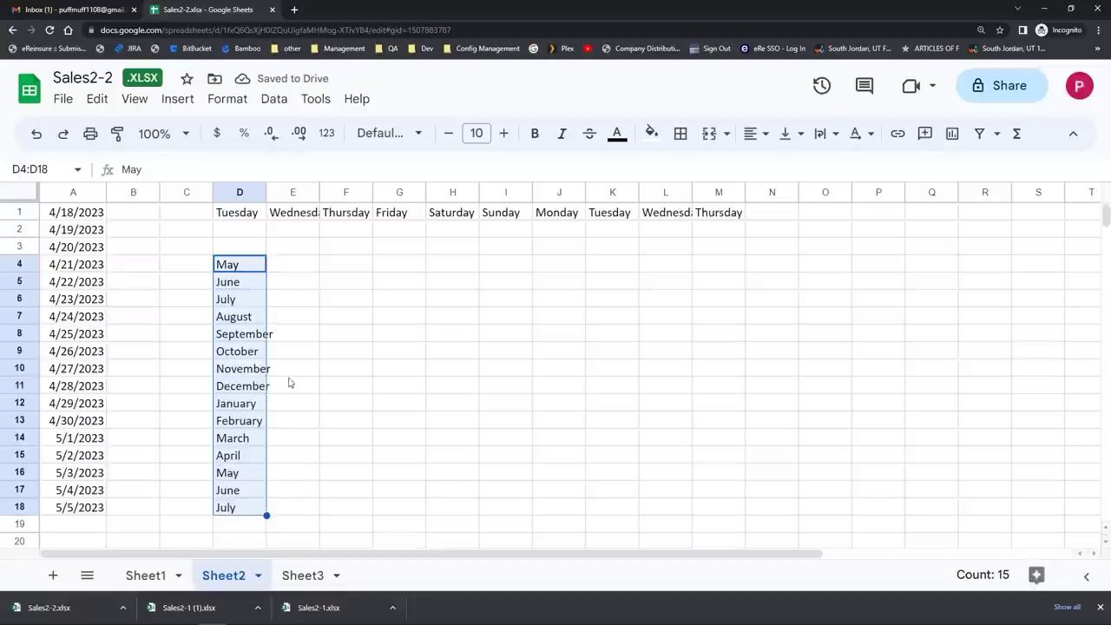
click(310, 263)
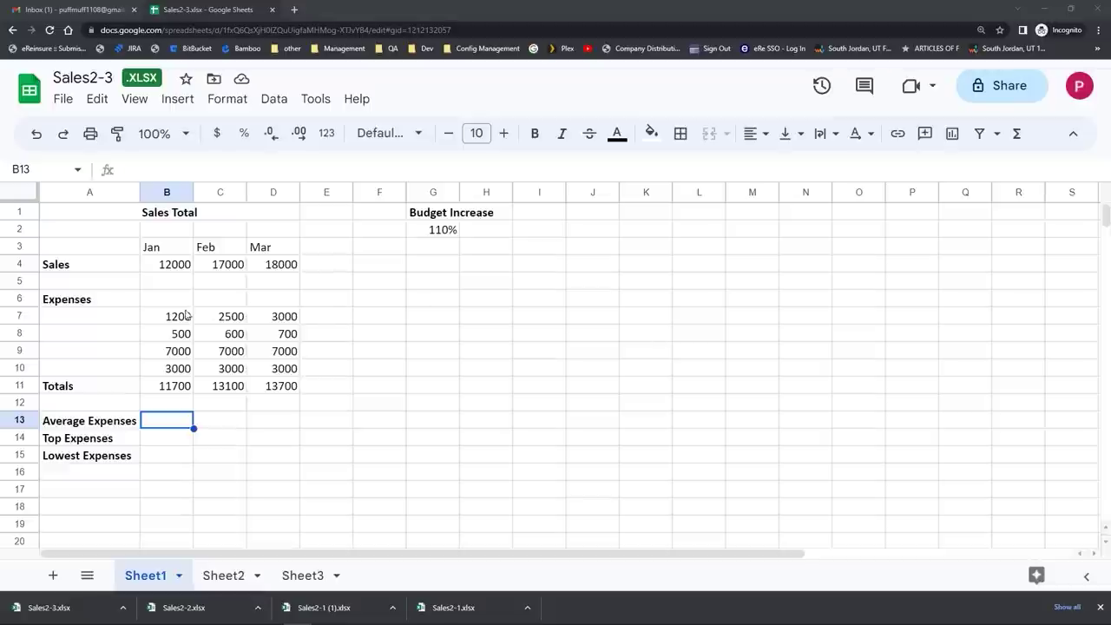
Step: Enter =AVERAGE(B7:B10) in B13 and fill it to D13, giving 2925, 3275 and 3425
click(160, 317)
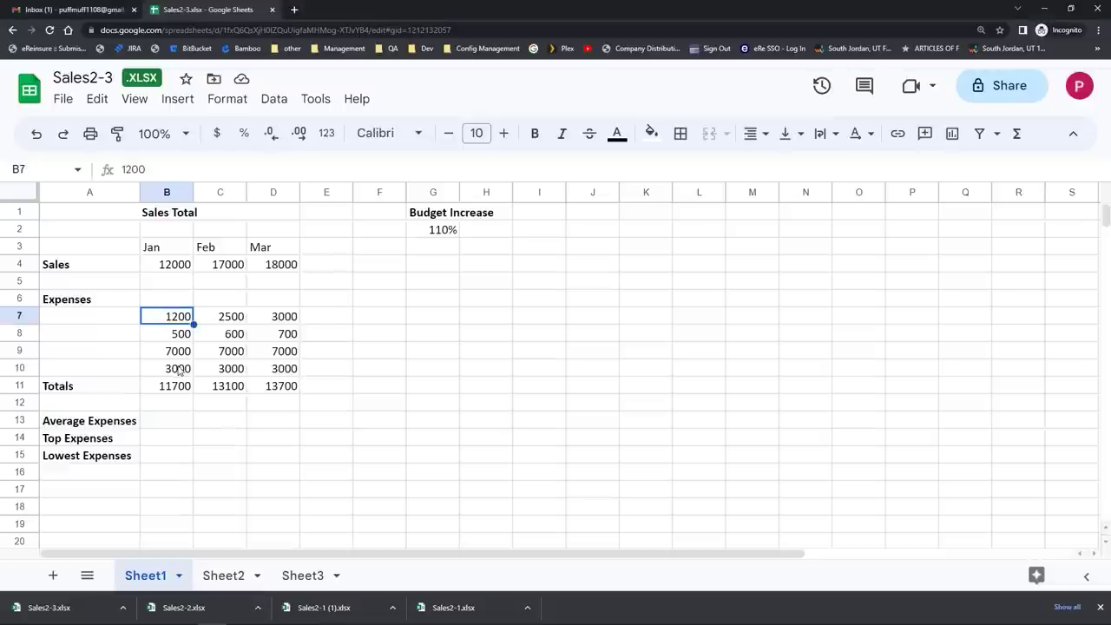
click(170, 423)
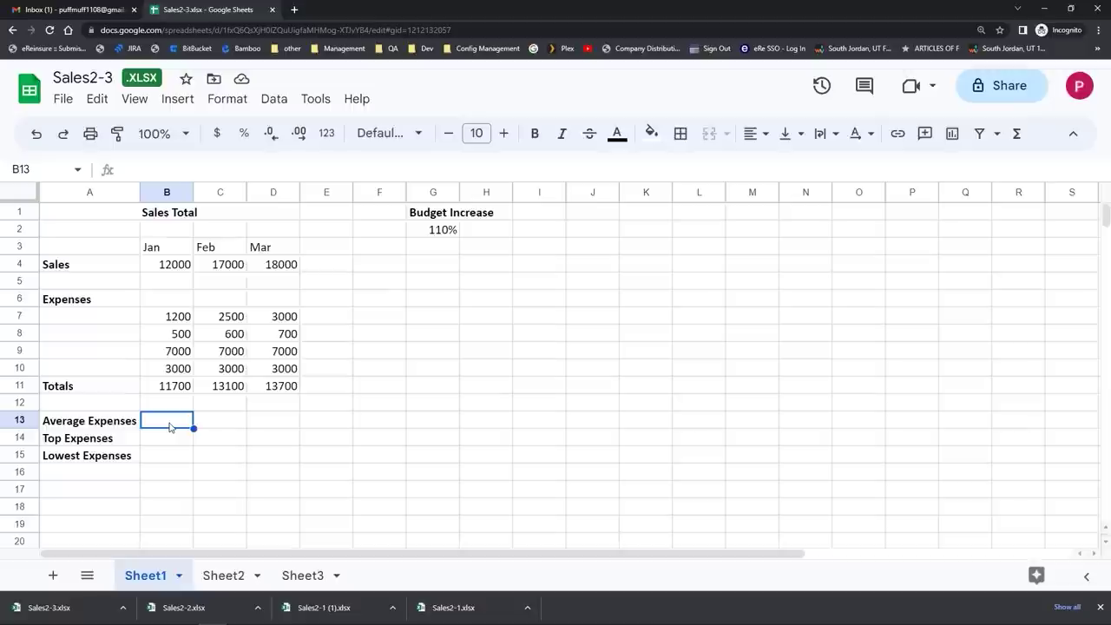
text(=a)
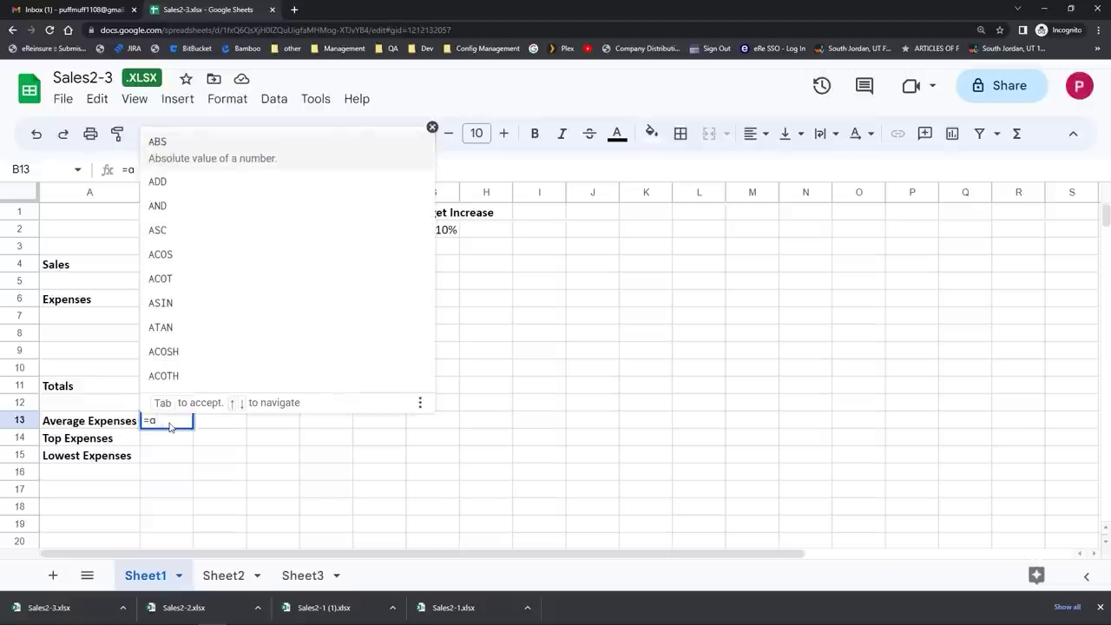
text(v)
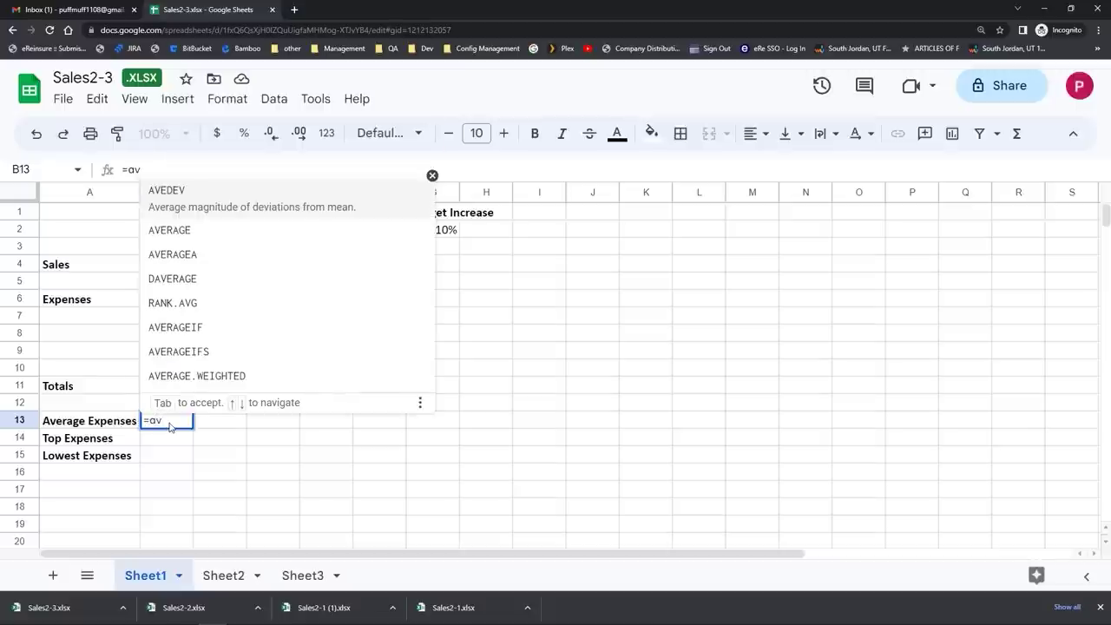
click(152, 216)
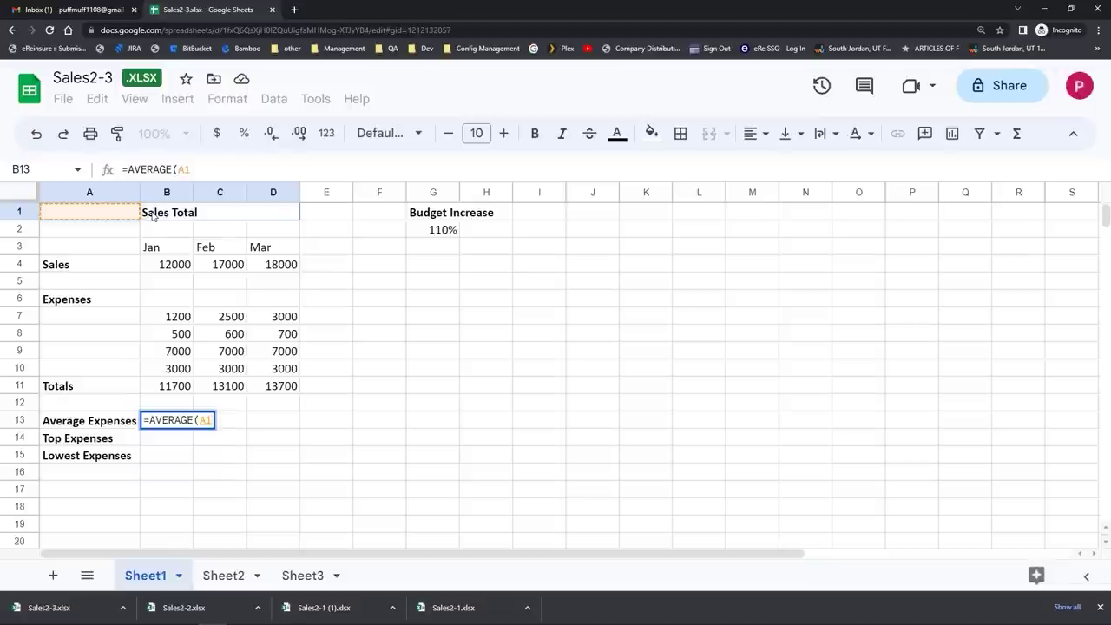
drag(165, 316, 165, 367)
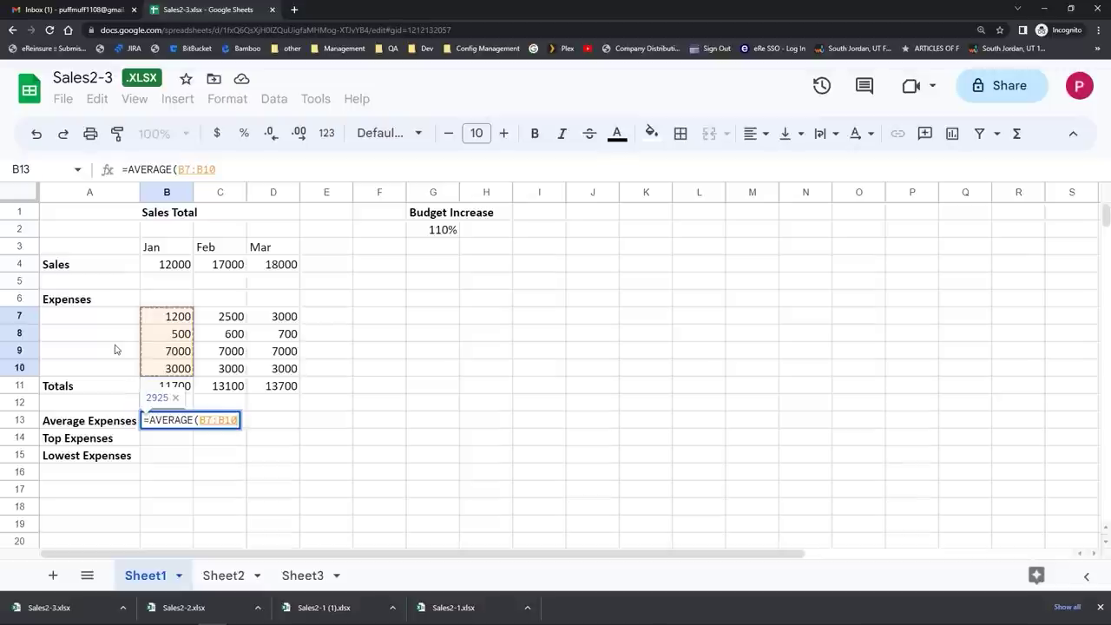
key(Return)
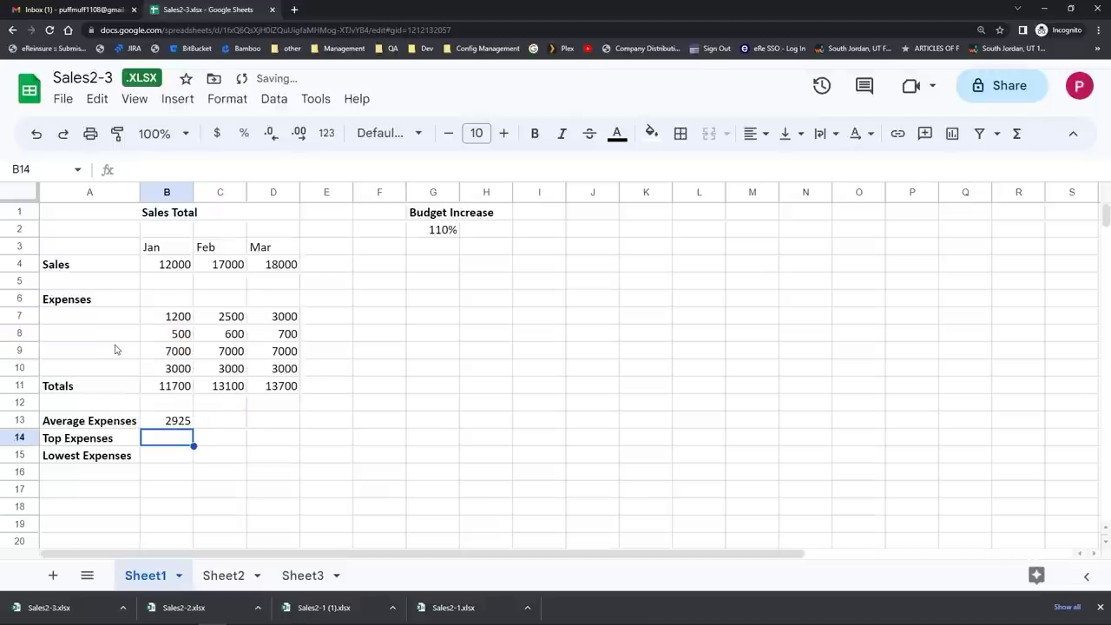
click(167, 421)
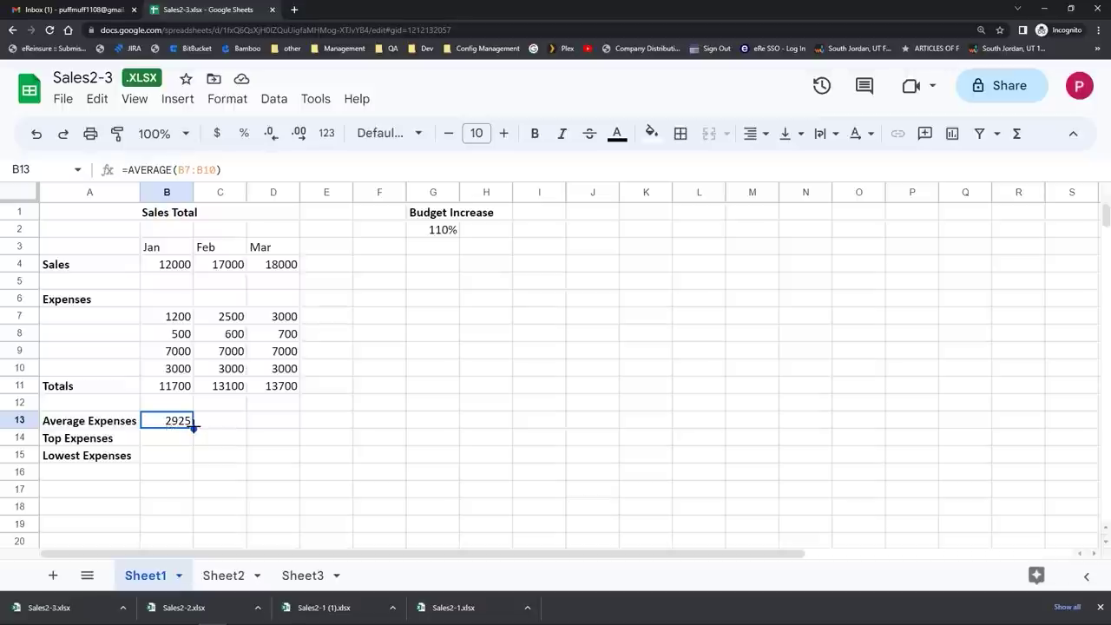
drag(192, 427, 293, 427)
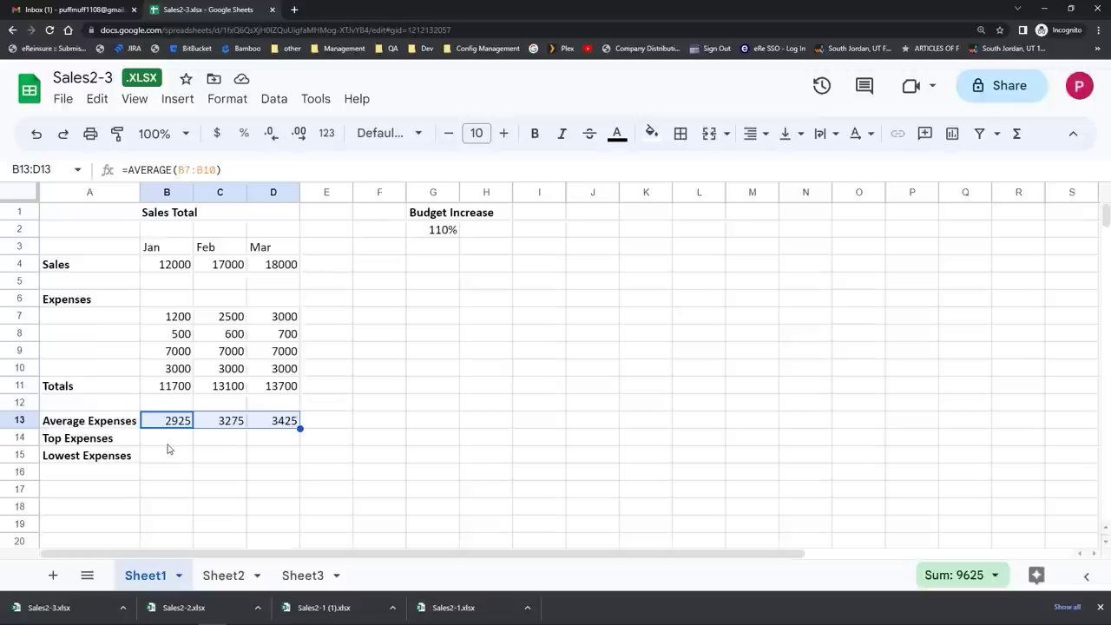
click(168, 444)
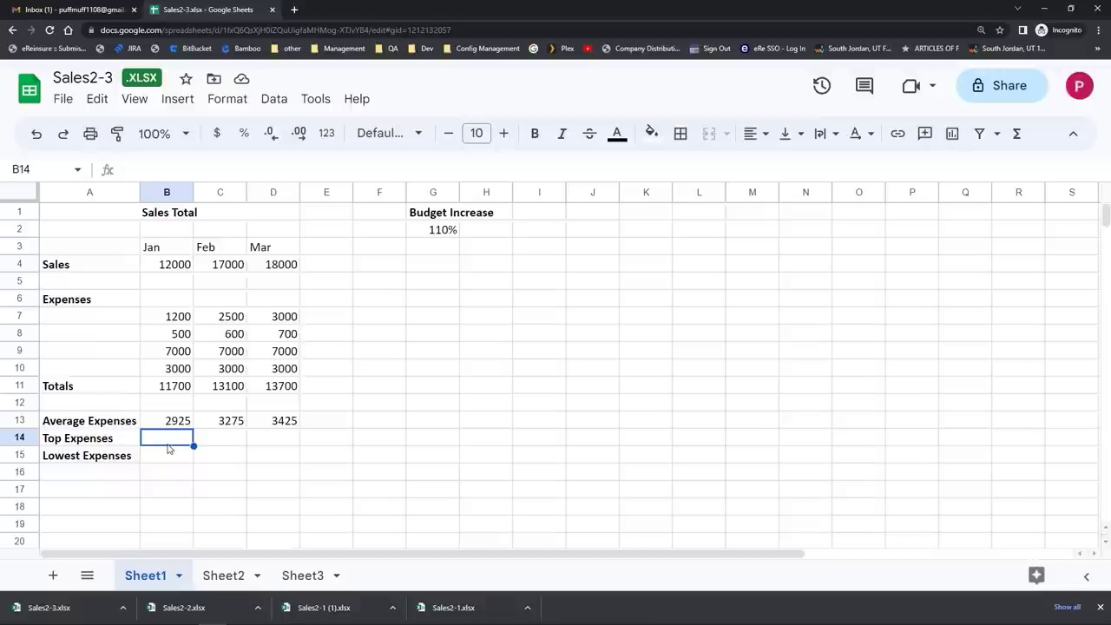
Step: Enter =MAX(B7:B10) in B14 and copy it across to D14, each showing 7000
text(=m)
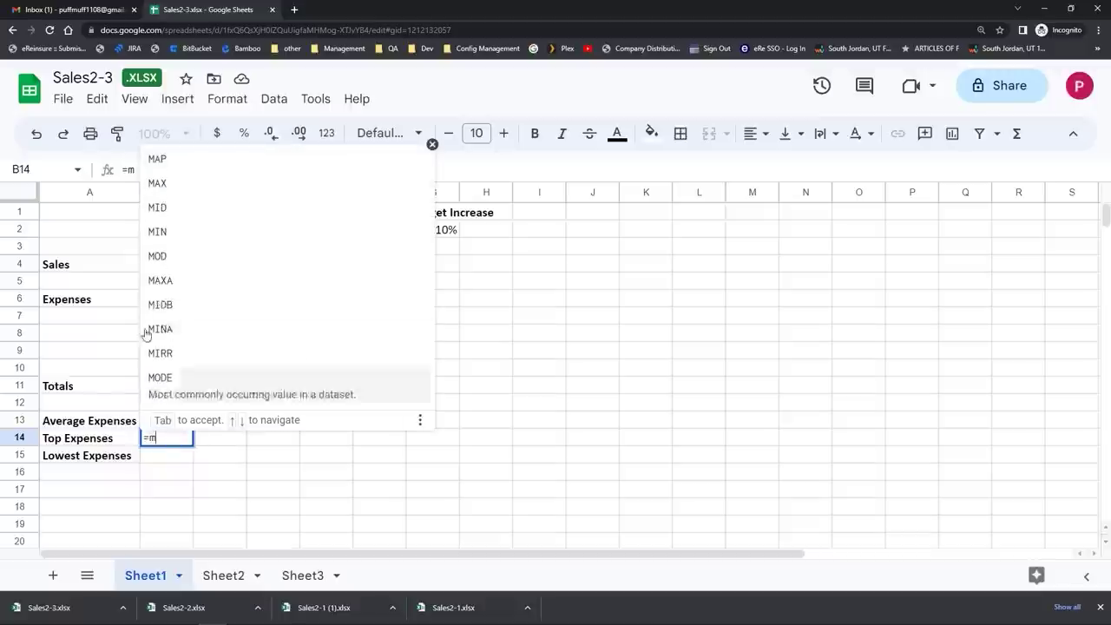
click(154, 179)
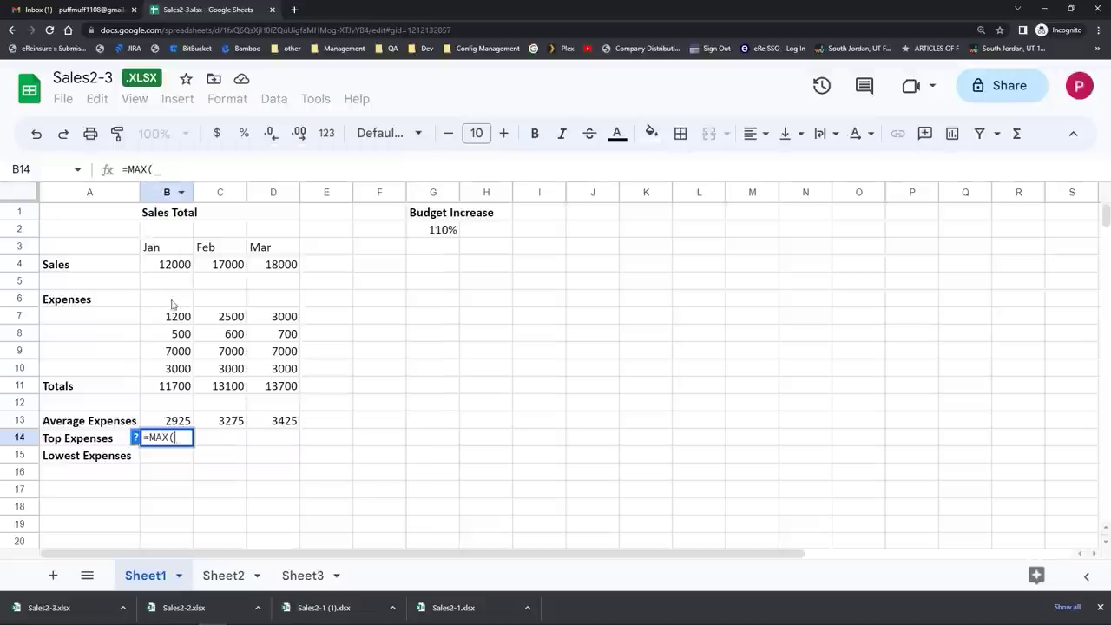
drag(171, 322, 175, 370)
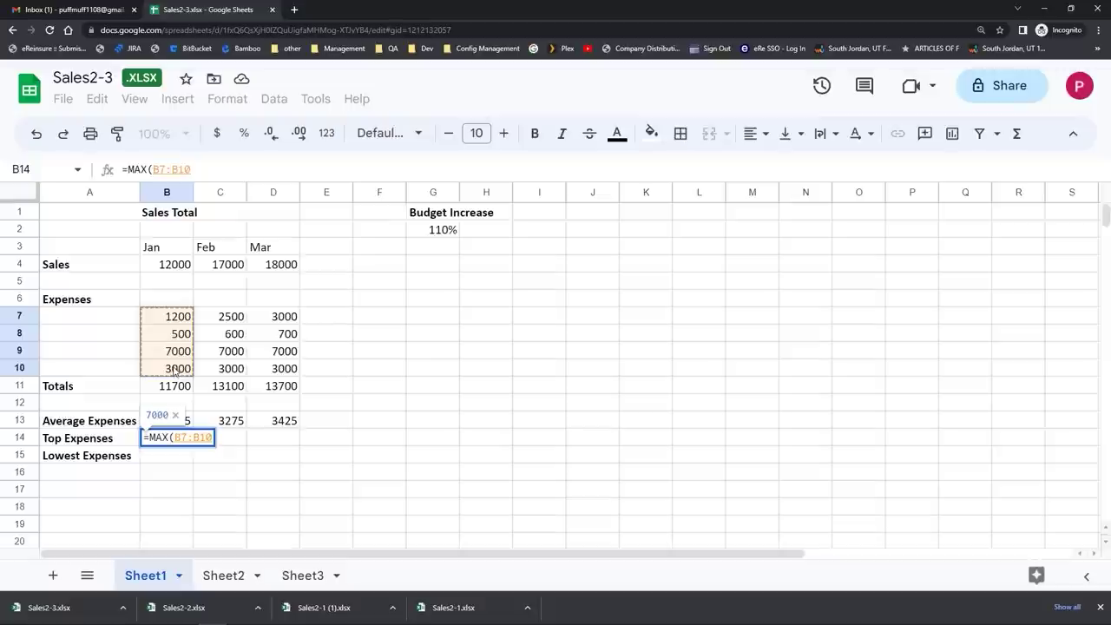
key(Return)
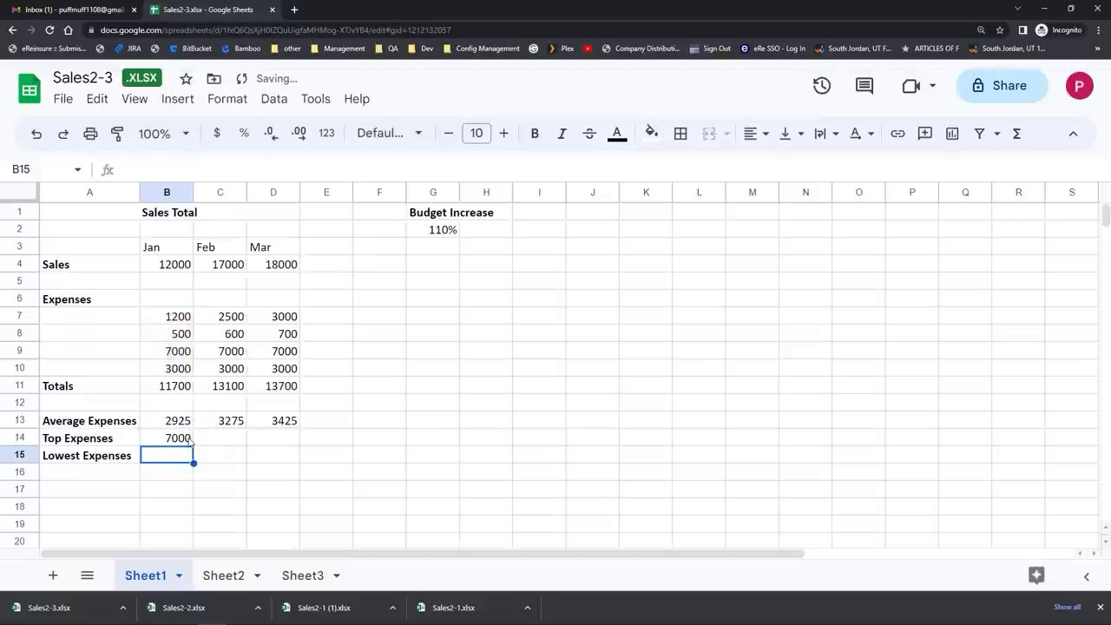
click(189, 439)
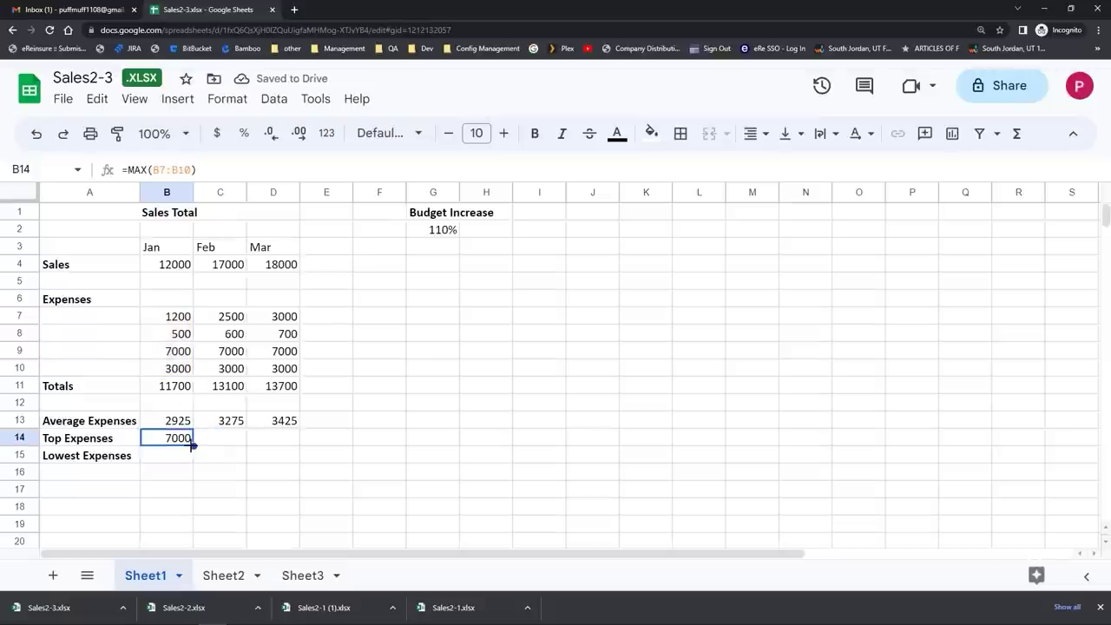
drag(193, 446, 281, 449)
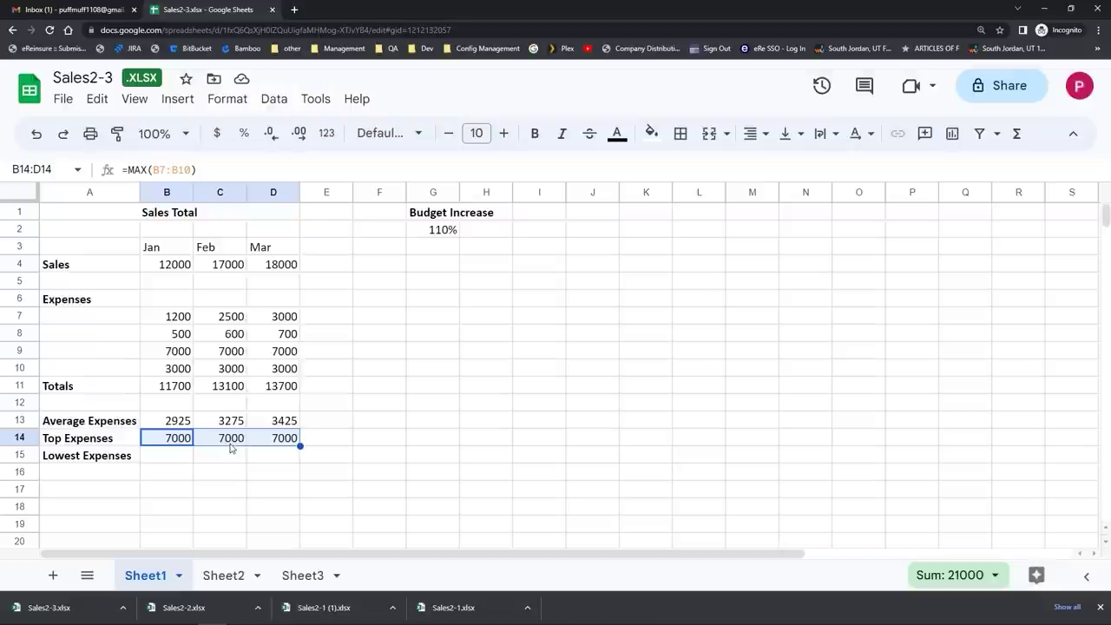
click(163, 463)
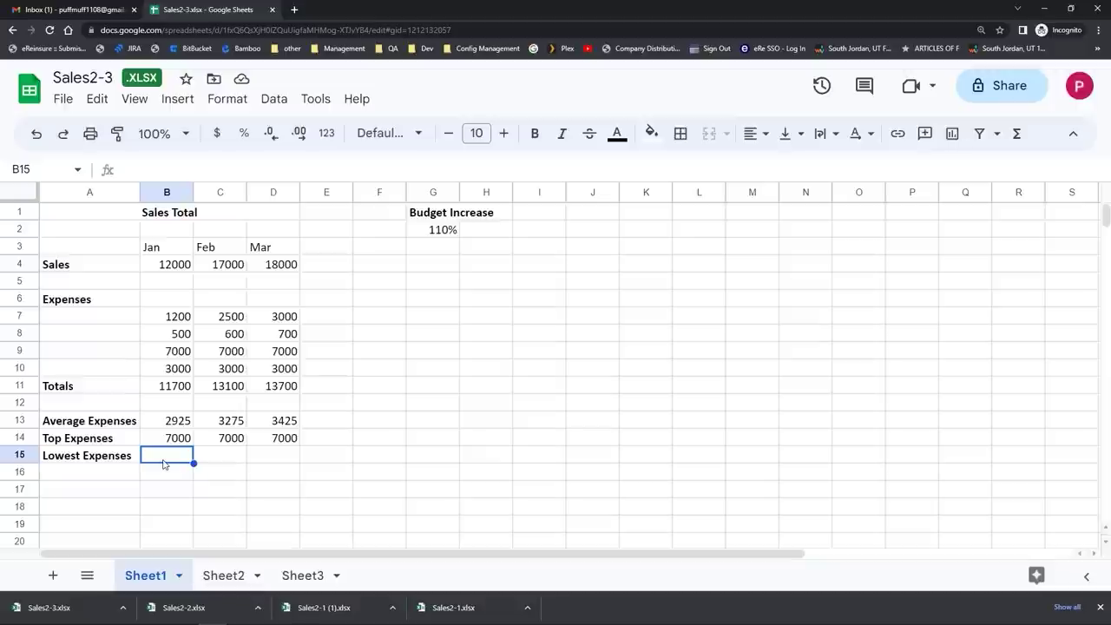
Step: Enter =MIN(B7:B10) in B15 and copy it to D15, giving 500, 600 and 700
text(=)
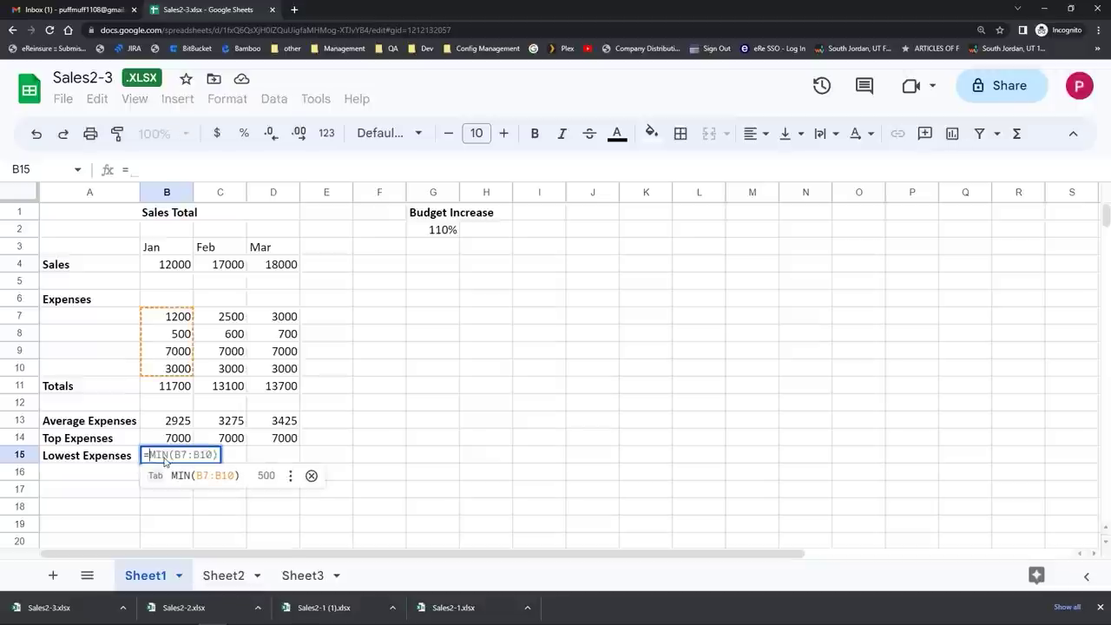
text(m)
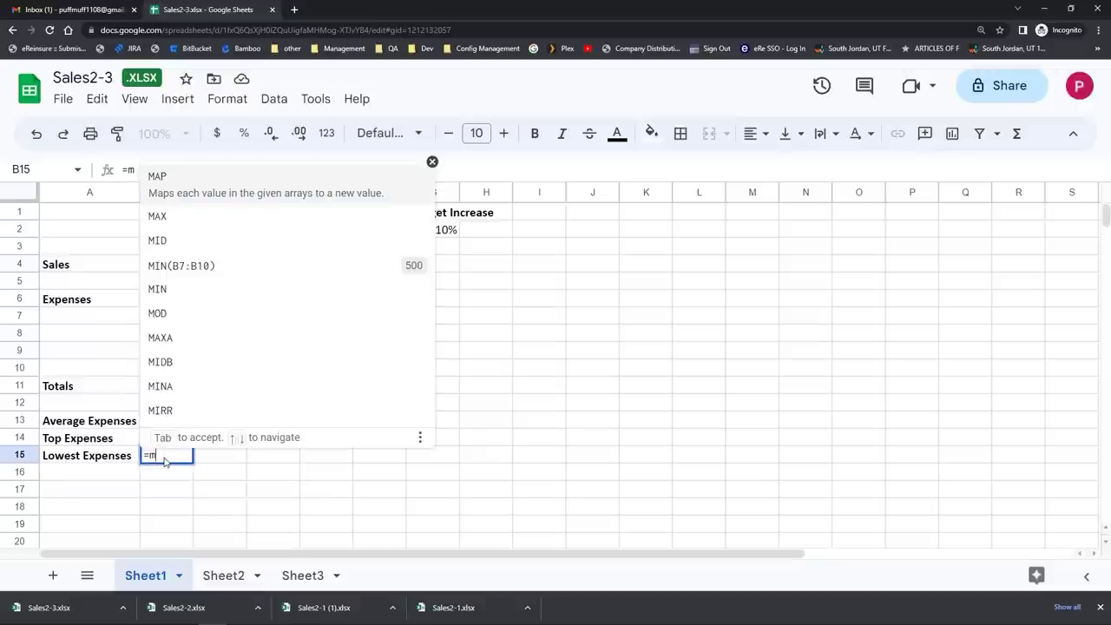
text(i)
key(Up)
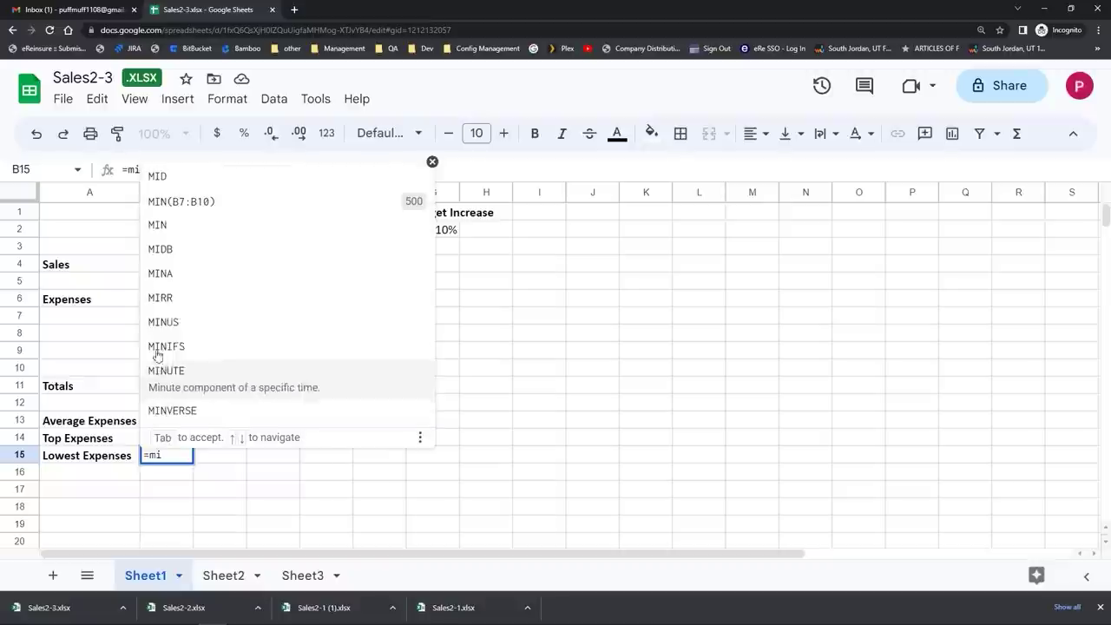
click(164, 227)
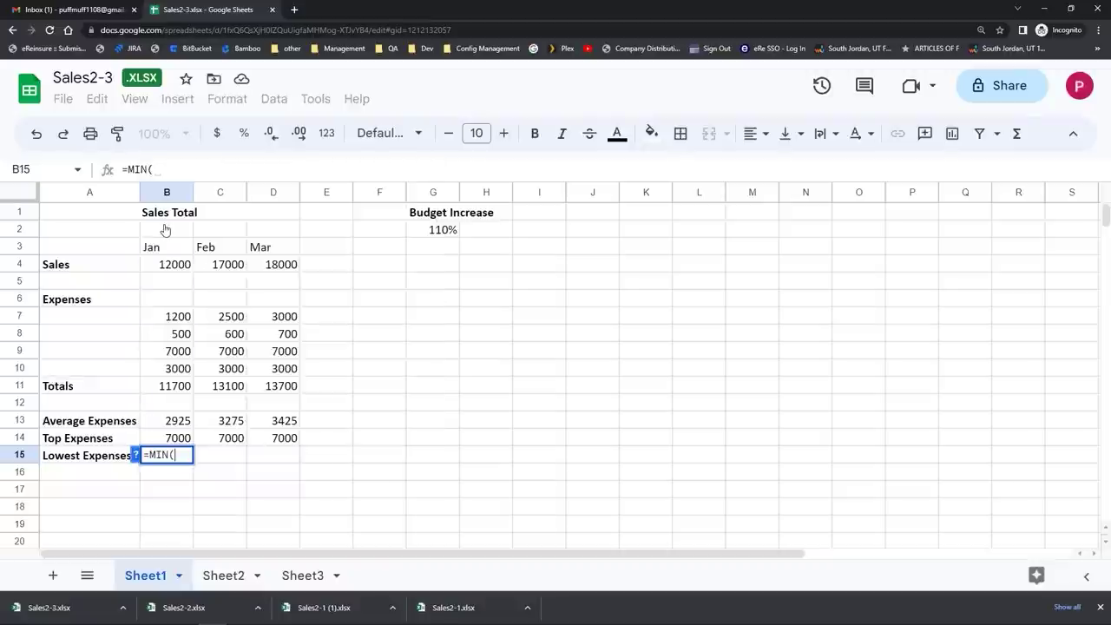
drag(177, 320, 185, 373)
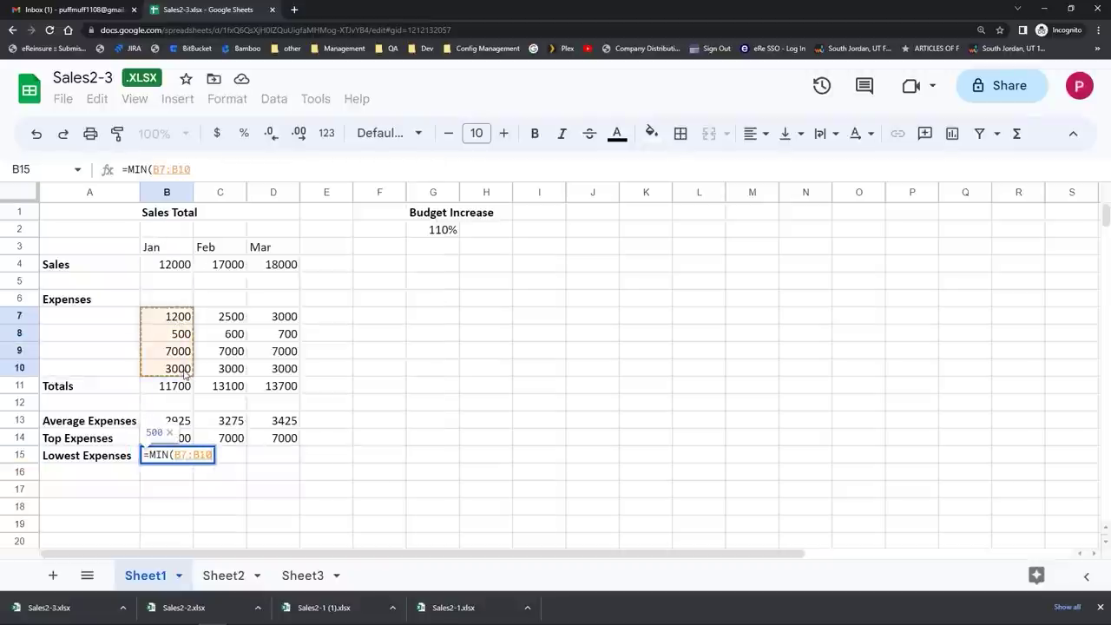
key(Return)
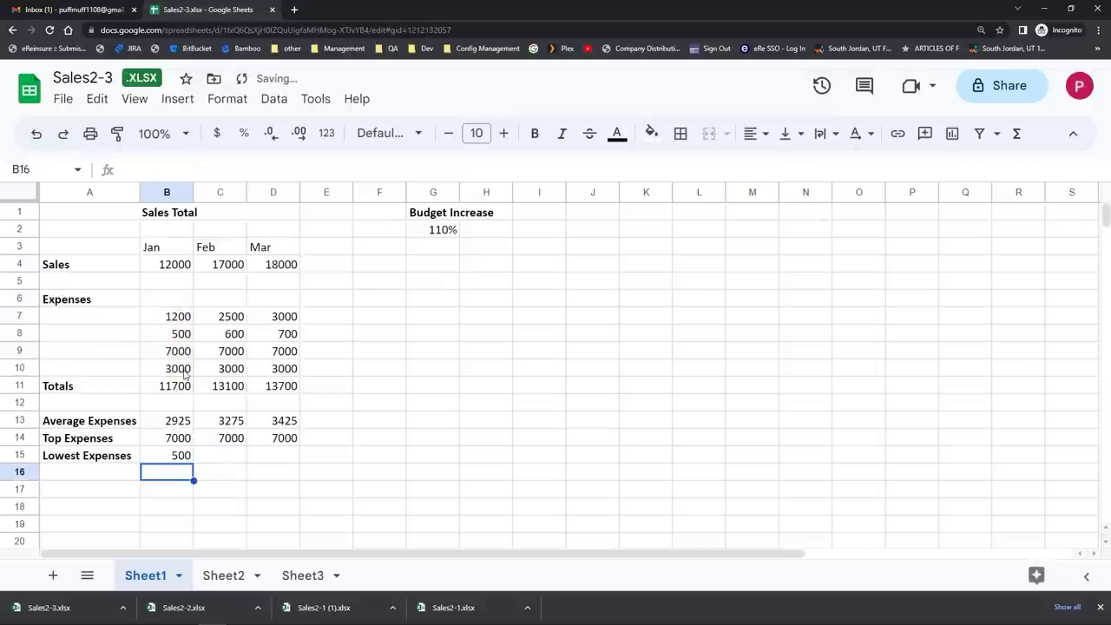
click(179, 460)
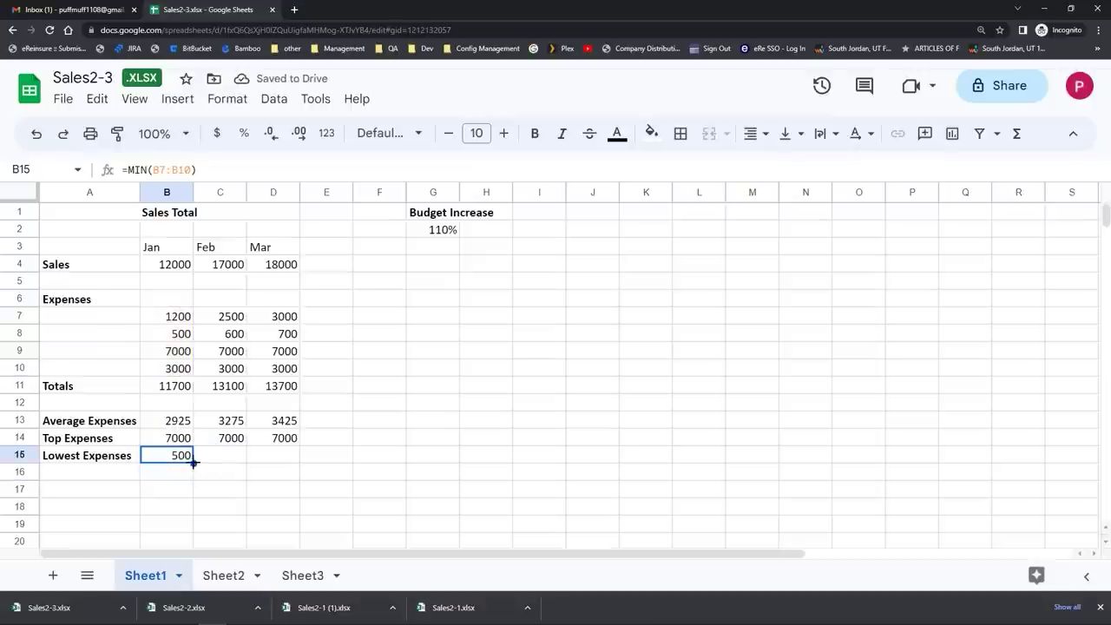
drag(195, 463, 295, 461)
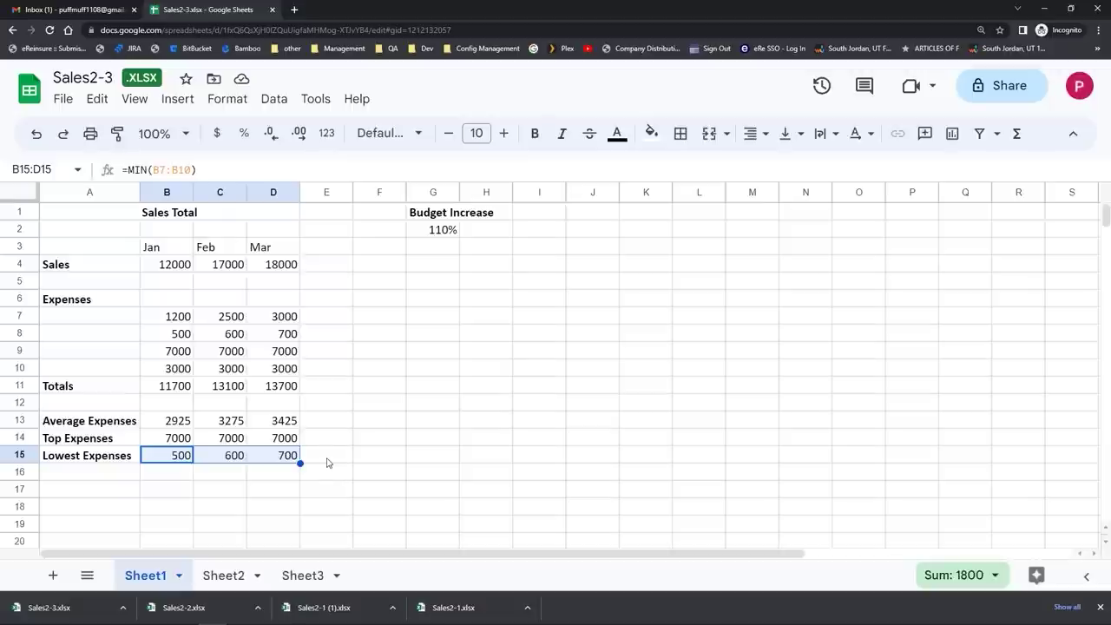
click(328, 462)
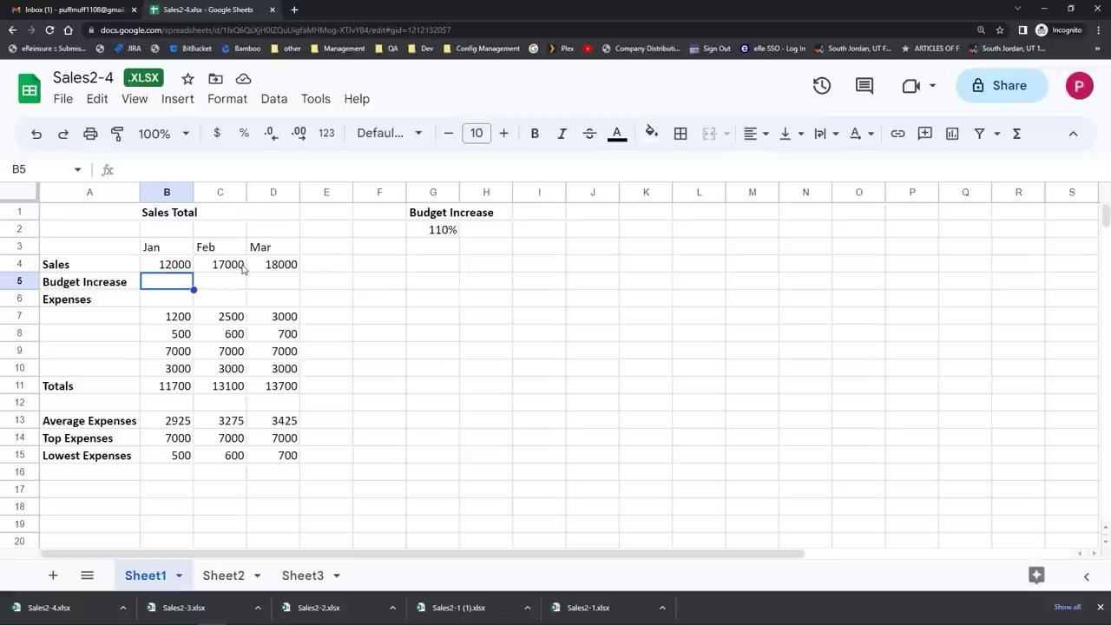
Step: Enter =B4*G2 in B5 so January's Budget Increase shows 13200
click(442, 231)
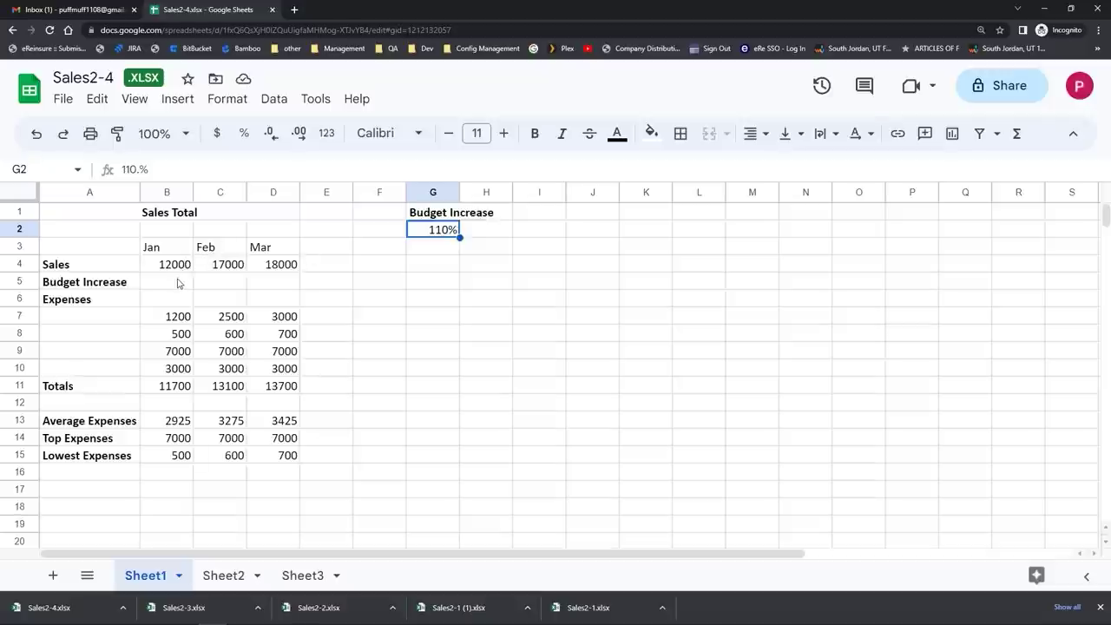
click(178, 283)
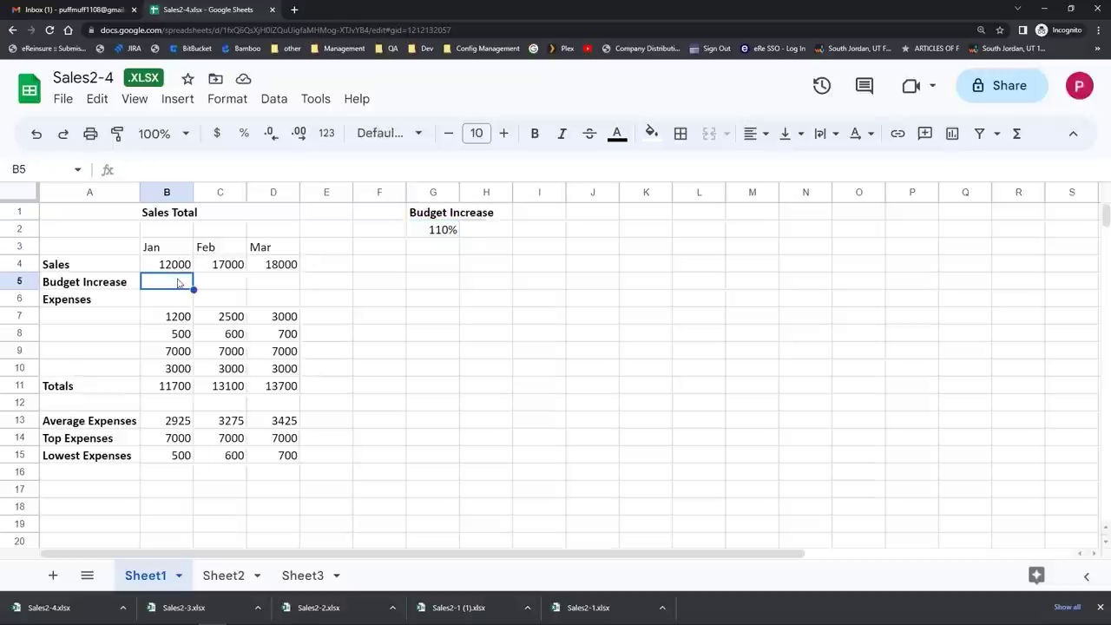
text(=)
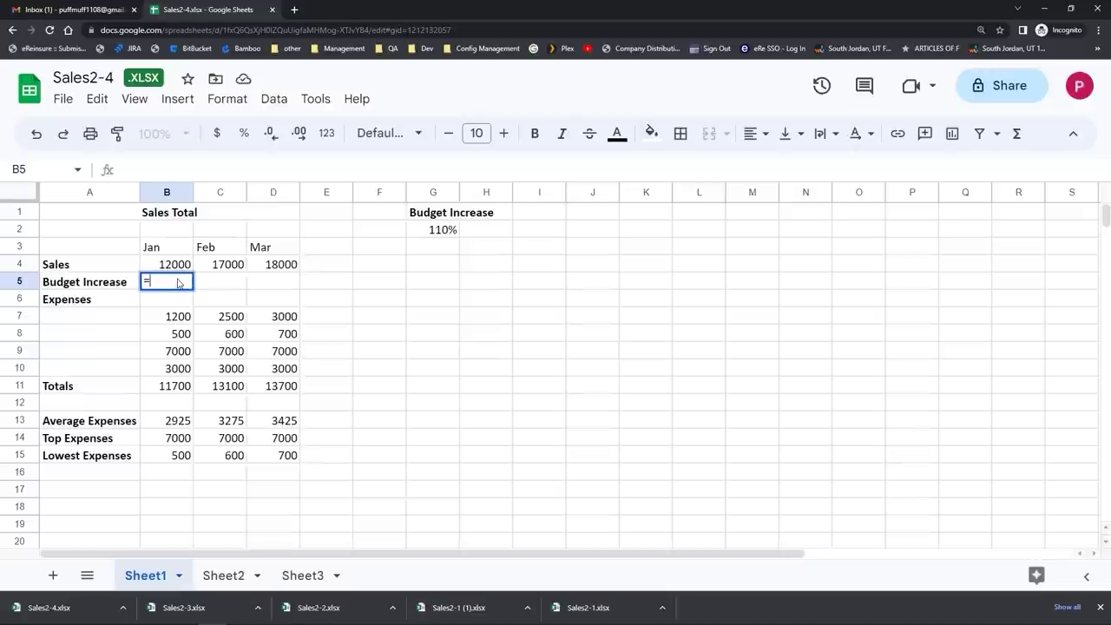
click(191, 268)
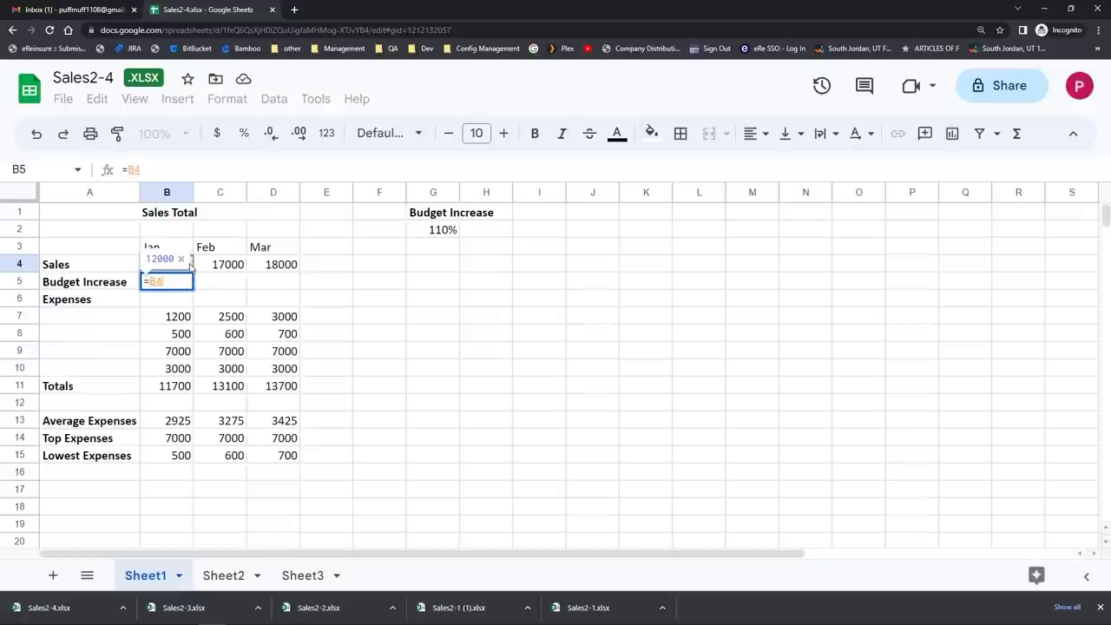
text(*)
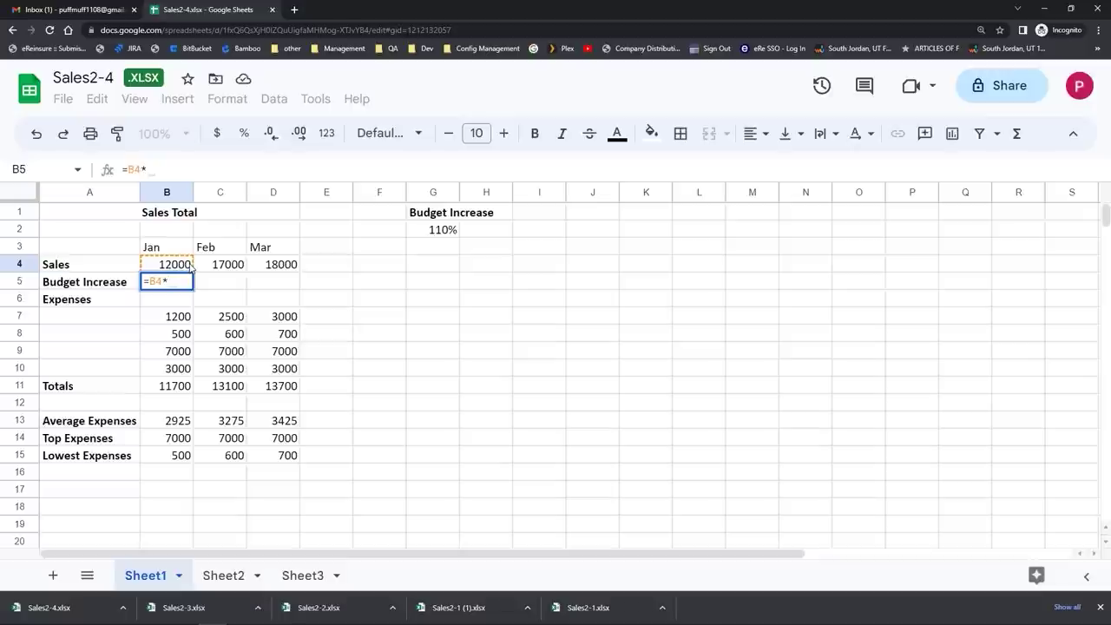
click(444, 232)
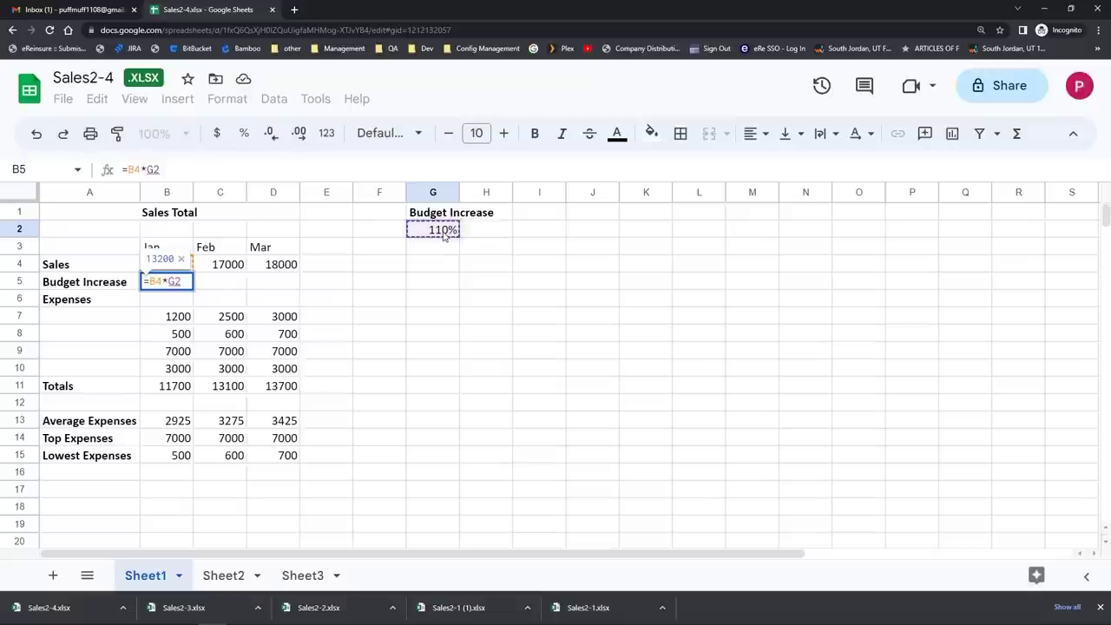
key(Return)
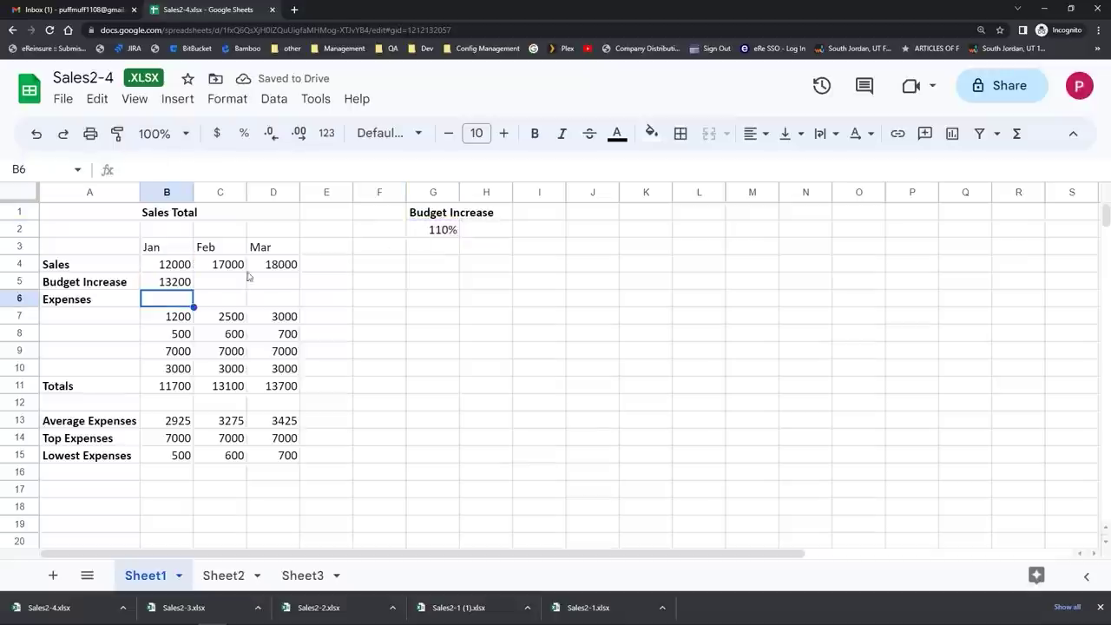
Step: Copy the Budget Increase formula to C5:D5, which show 0 as the reference shifts to H2
click(173, 282)
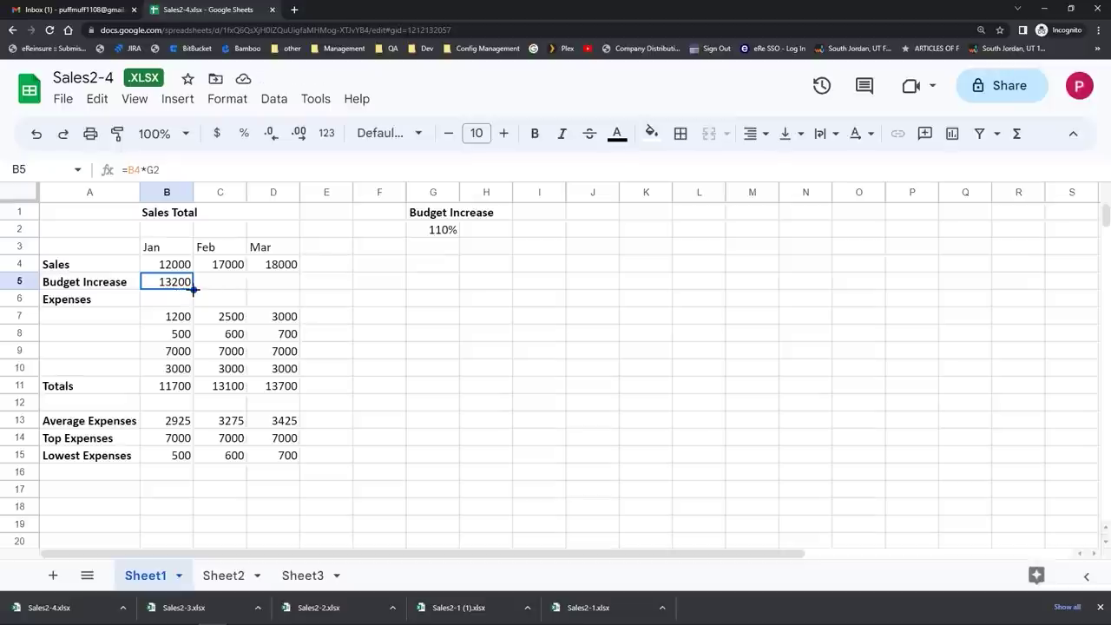
drag(193, 291, 296, 288)
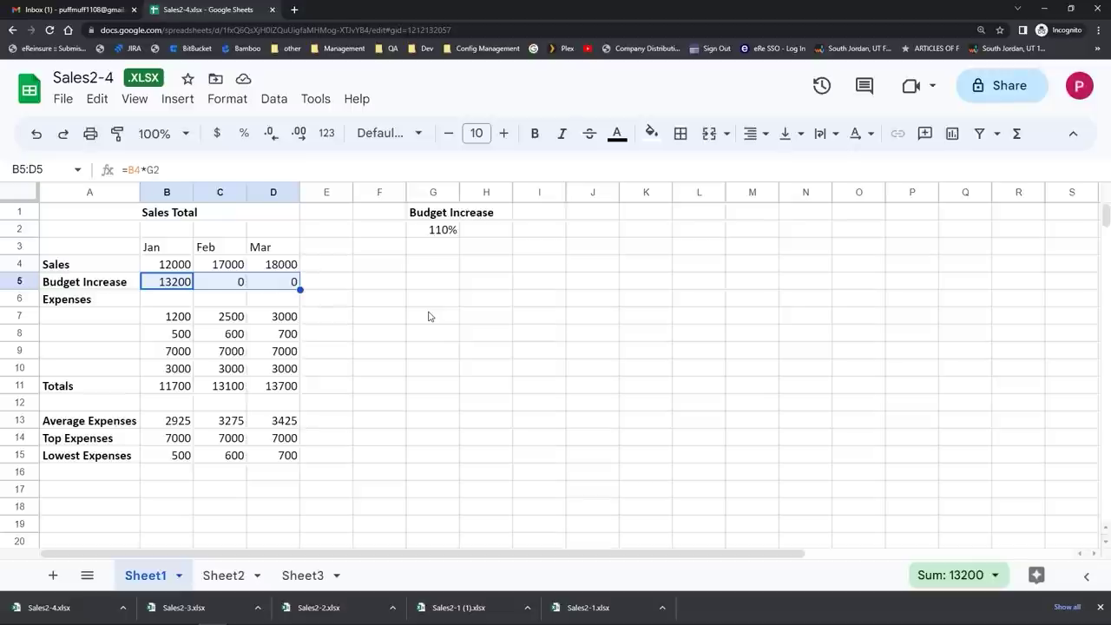
click(236, 288)
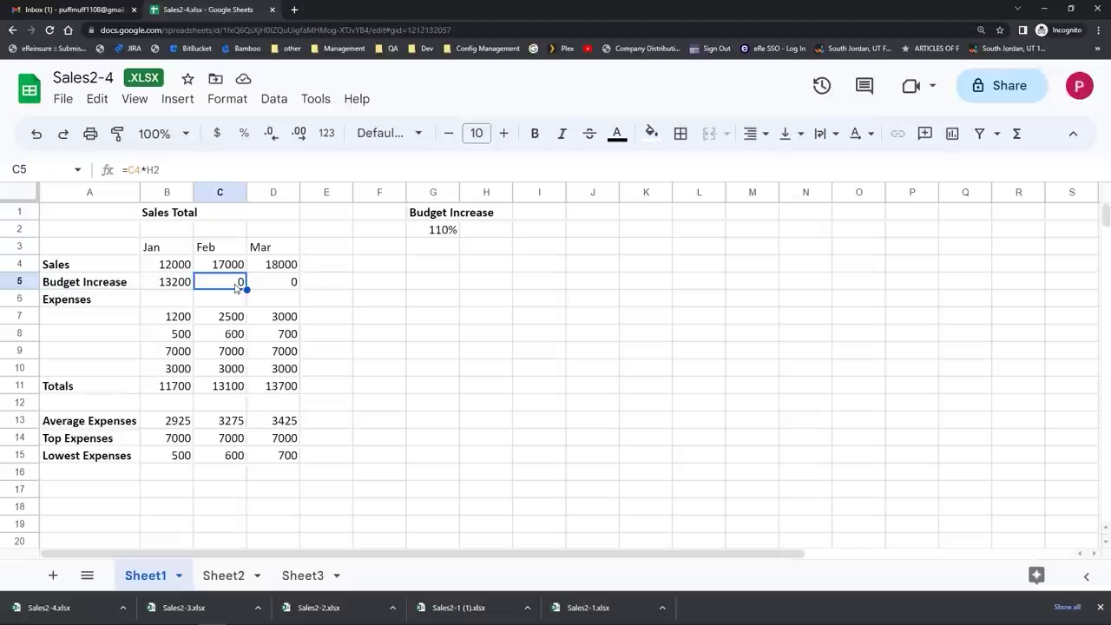
click(136, 108)
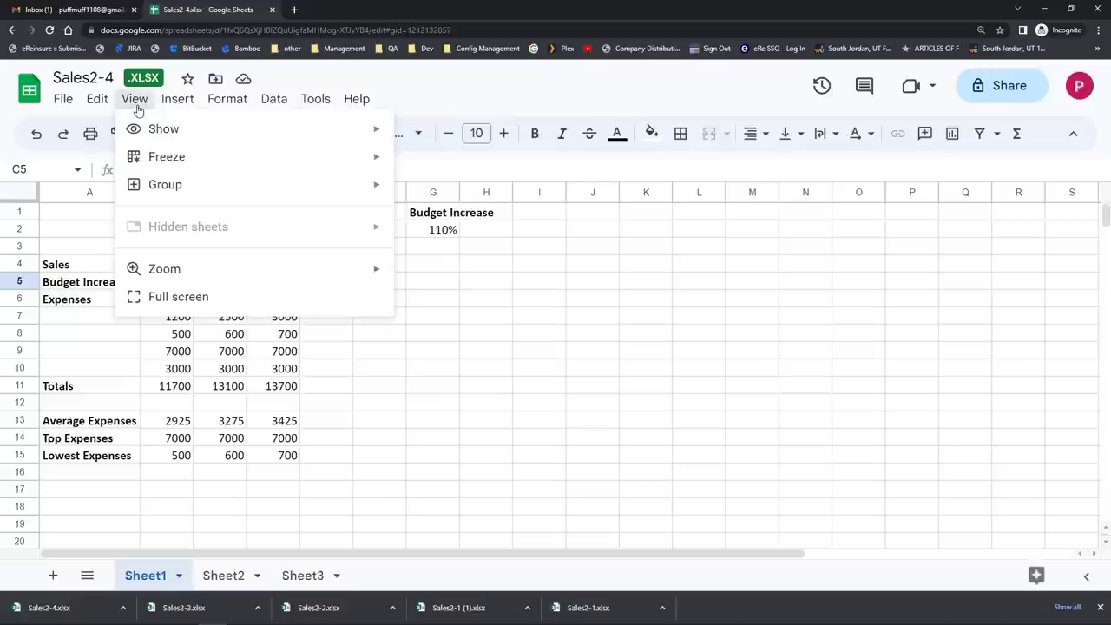
Step: Display formulas in cells, revealing C5 as =C4*H2 and D5 as =D4*I2
mouse_move(144, 130)
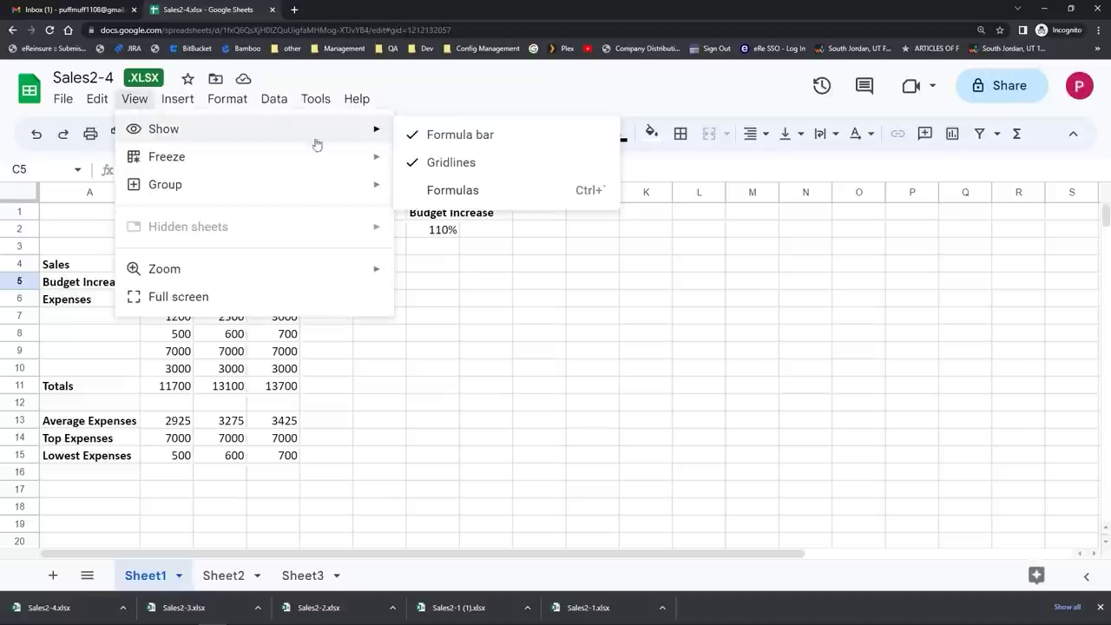
click(433, 193)
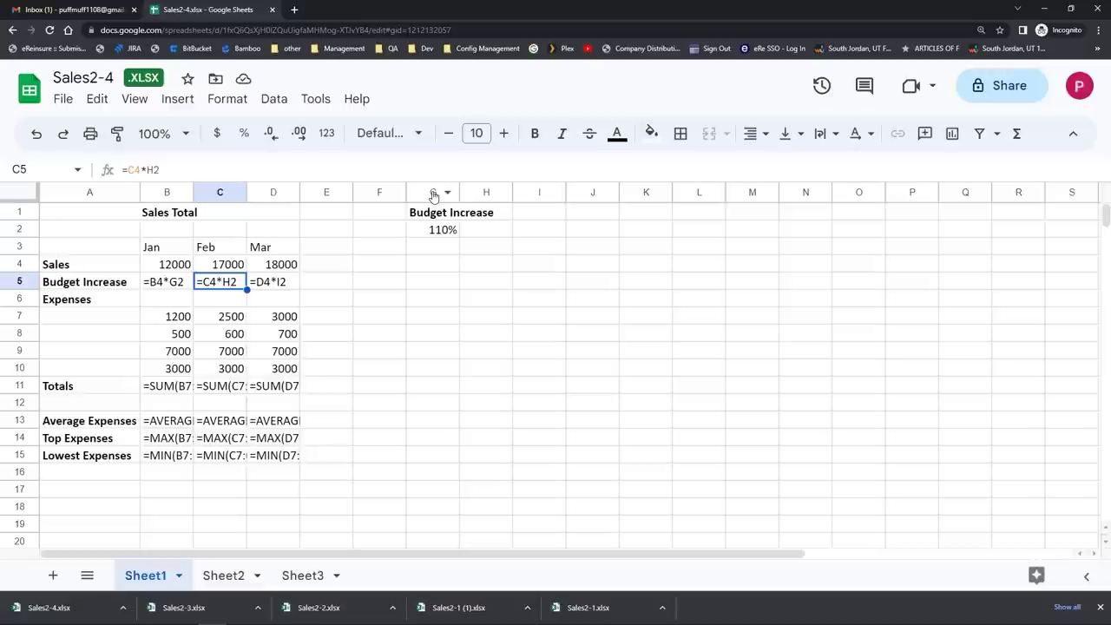
click(171, 286)
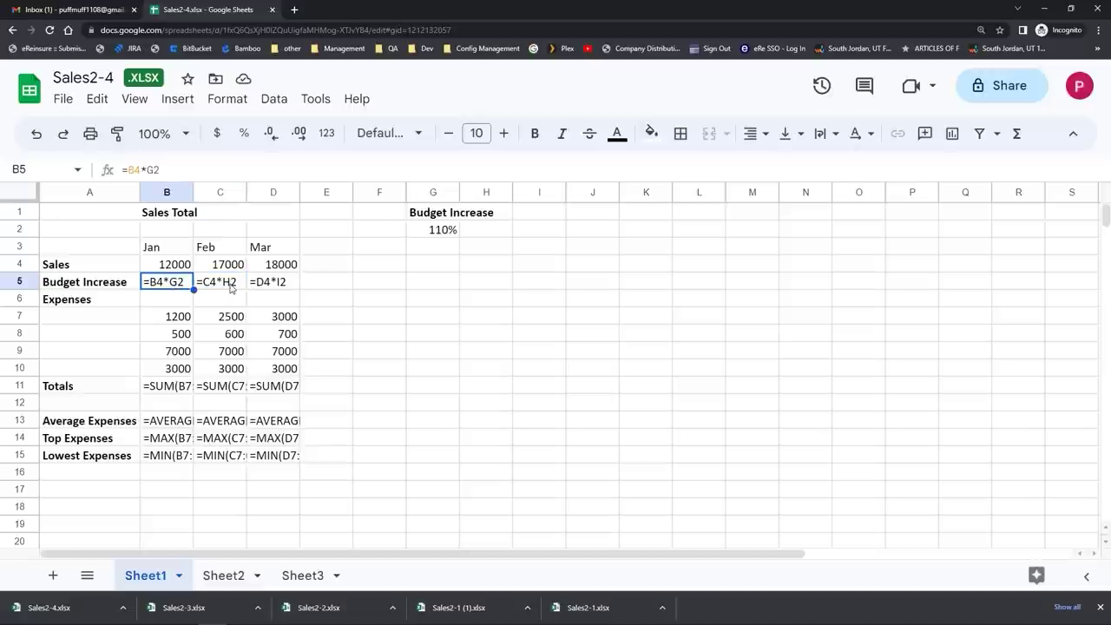
click(231, 289)
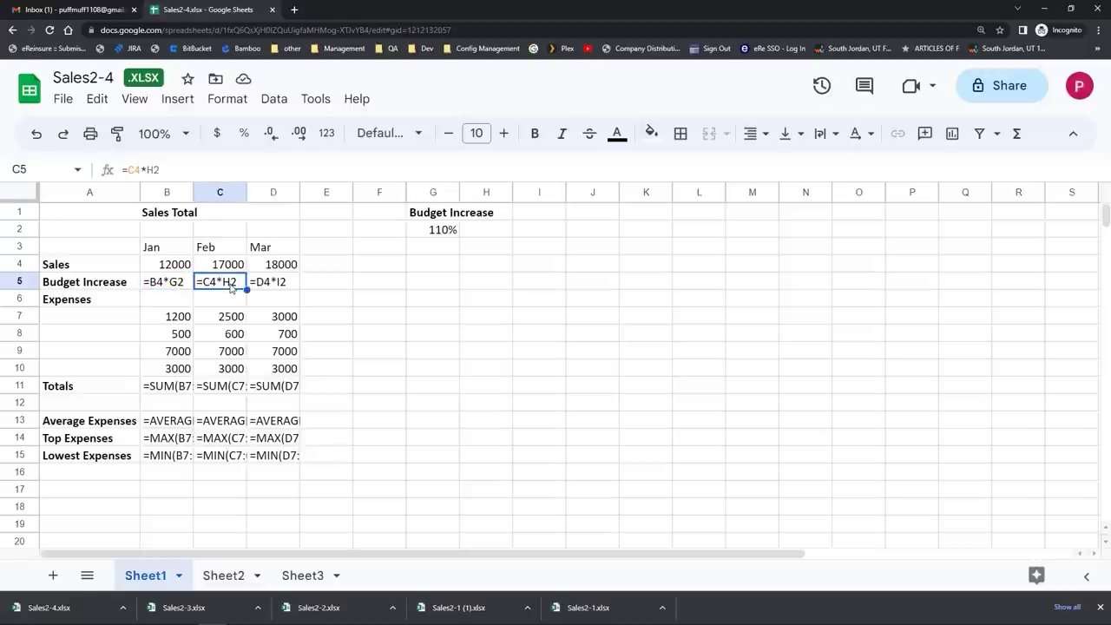
double_click(231, 289)
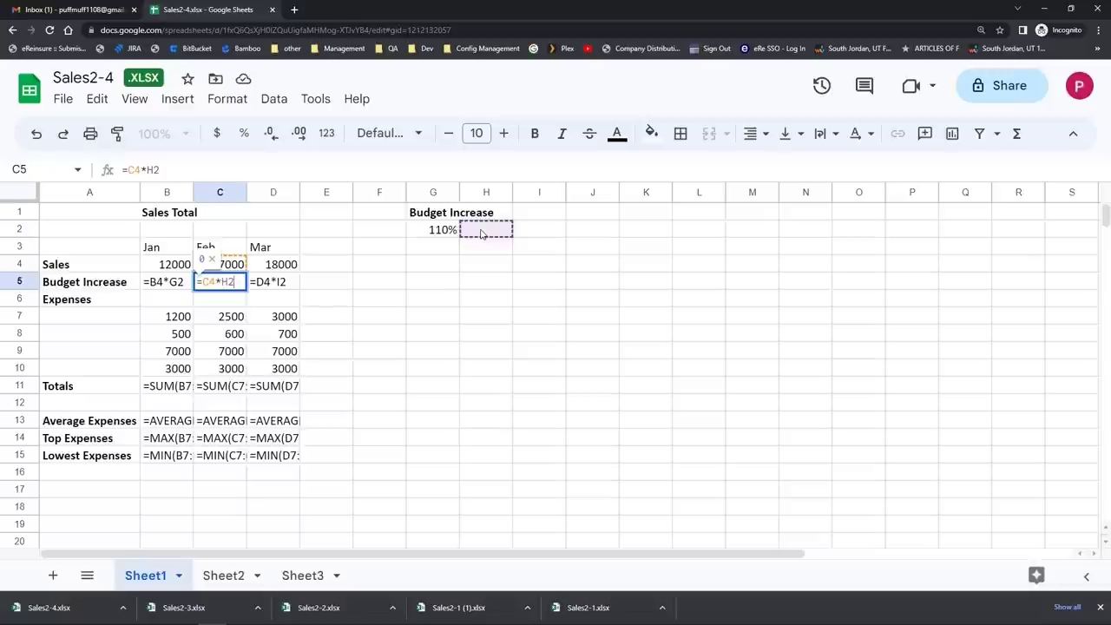
double_click(279, 283)
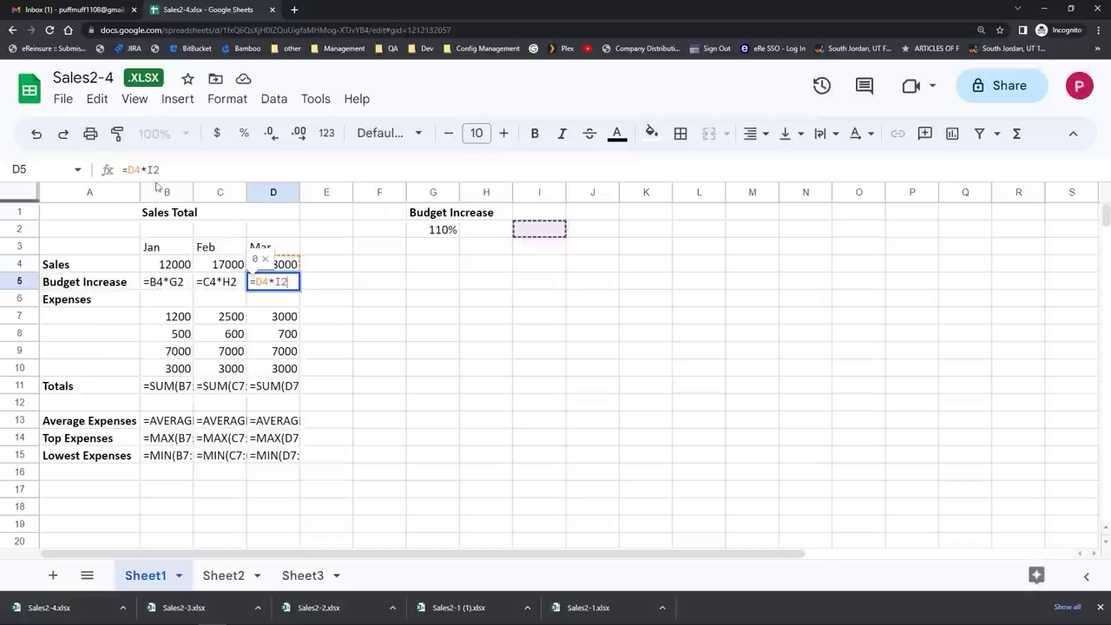
Step: Turn off the formulas view so cell values show again
click(134, 98)
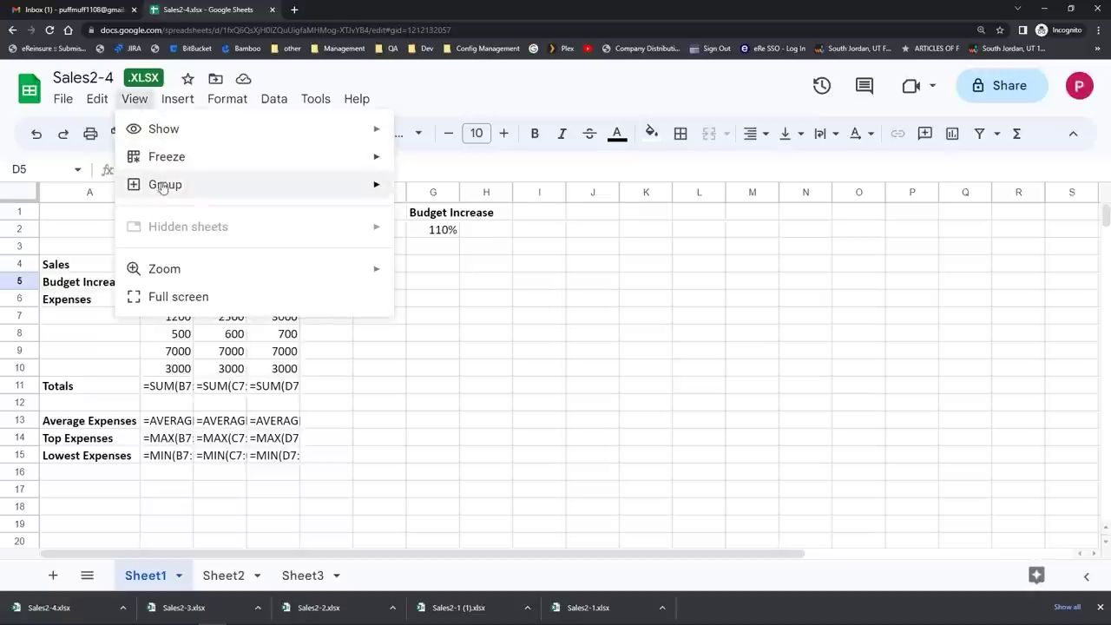
mouse_move(291, 141)
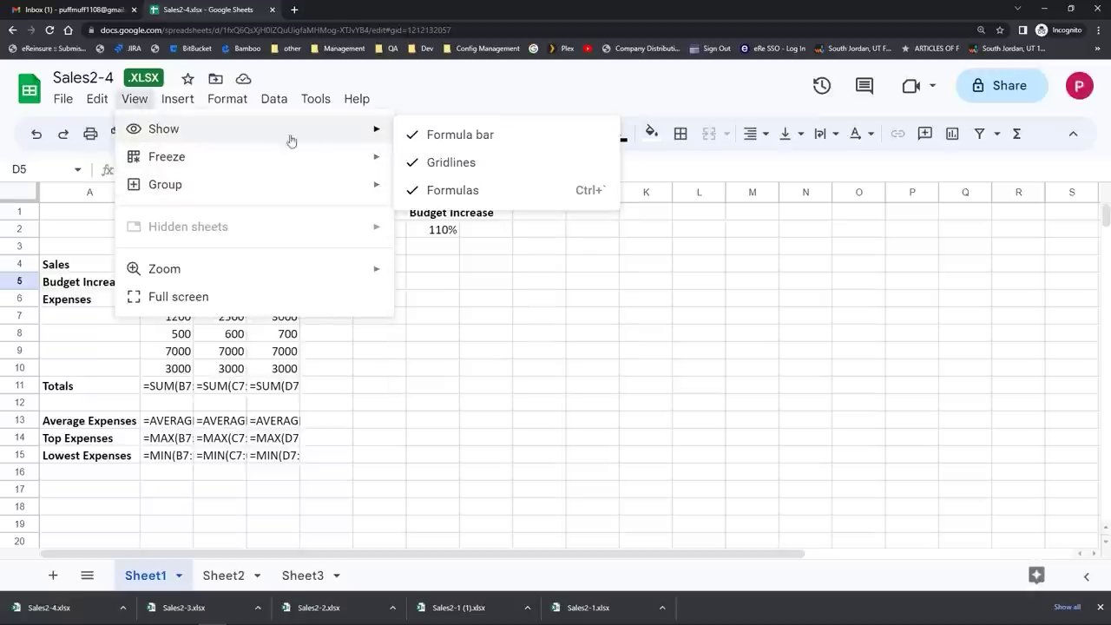
click(441, 190)
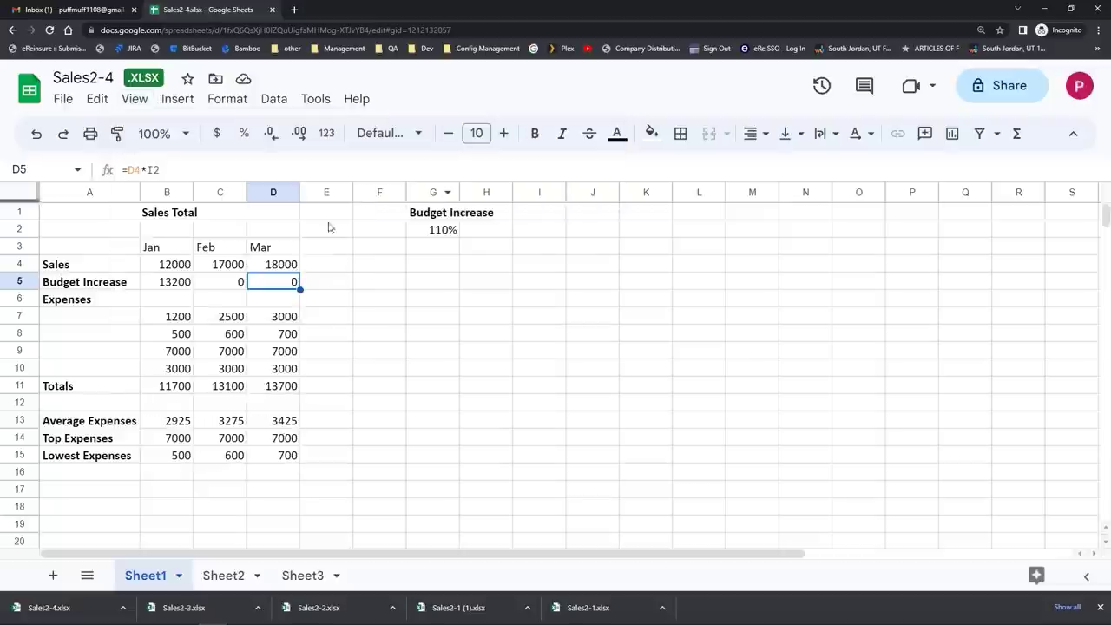
Step: Change B5's formula to =B4*$G$2 with an absolute G2 reference, giving 13200
click(174, 286)
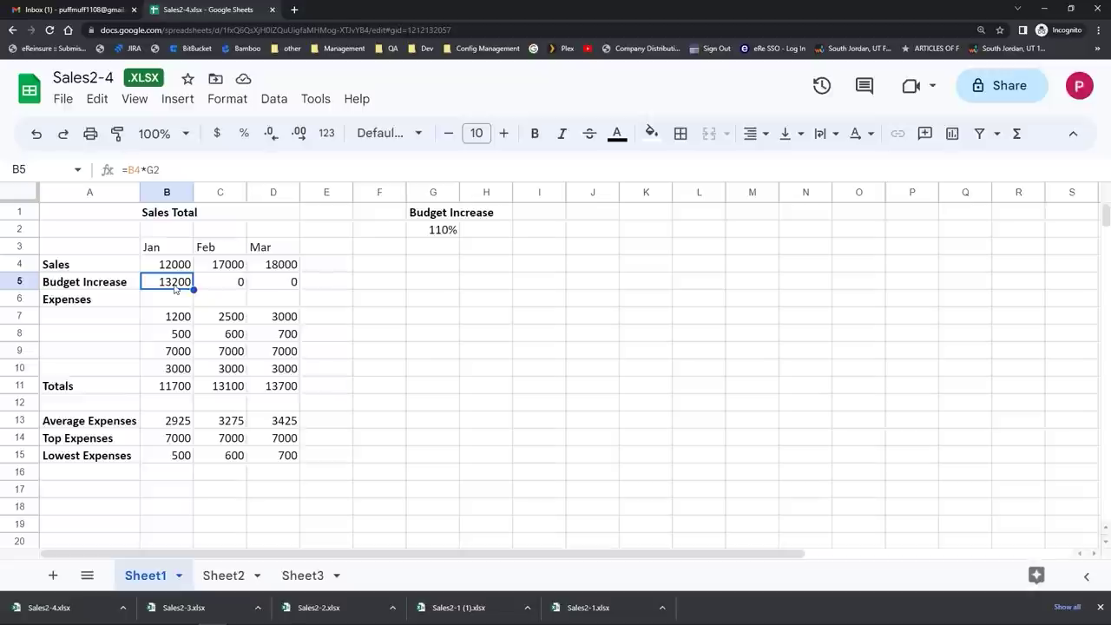
double_click(175, 287)
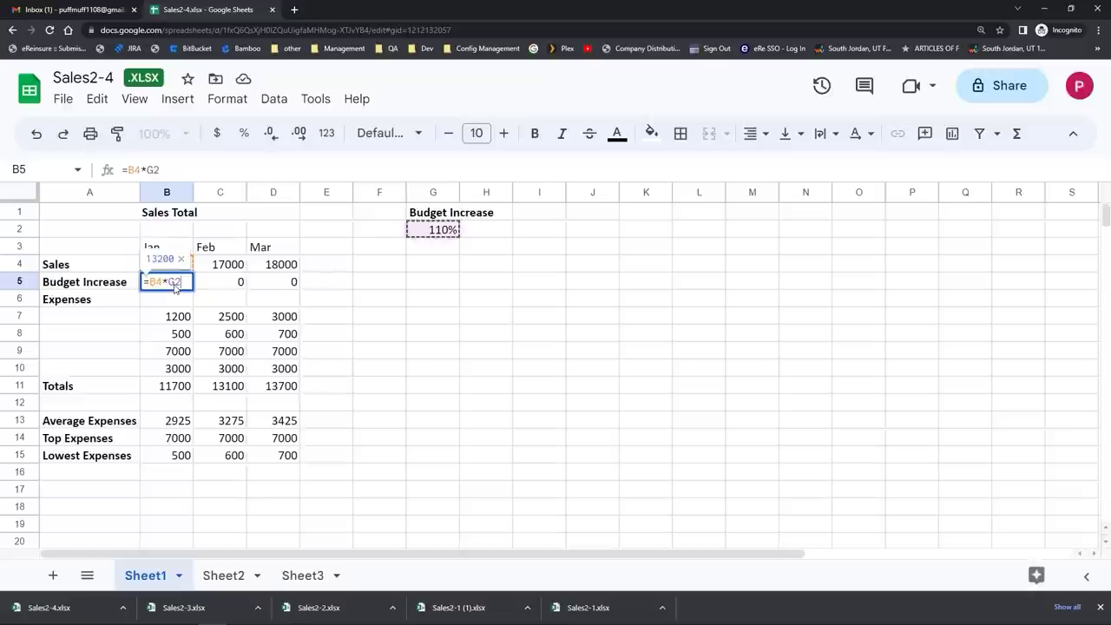
click(148, 169)
drag(149, 169, 164, 170)
key(F4)
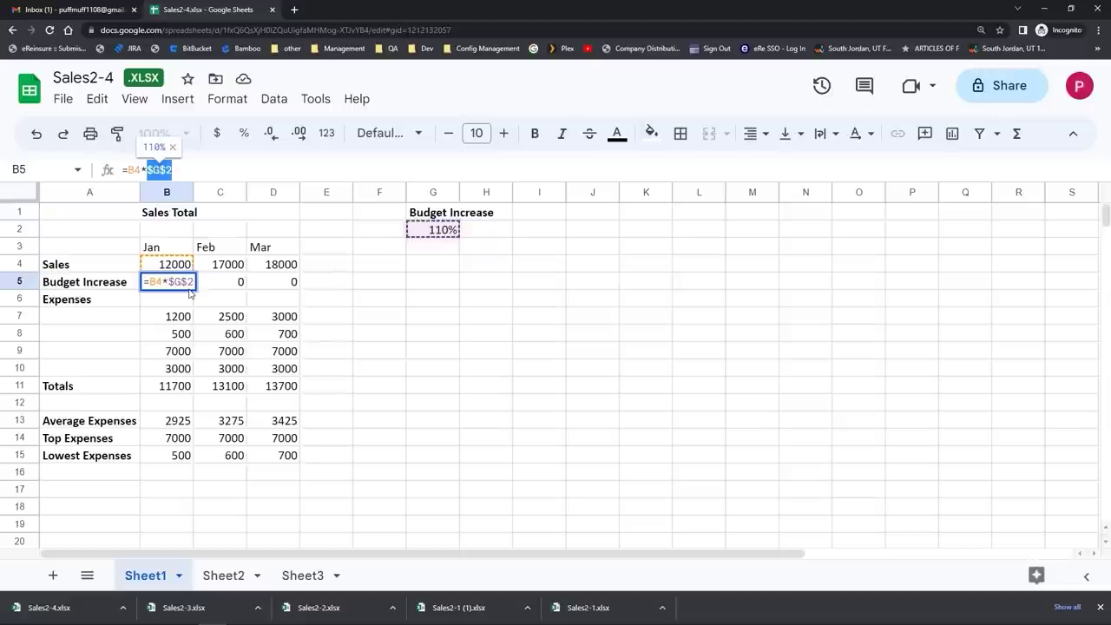
key(Return)
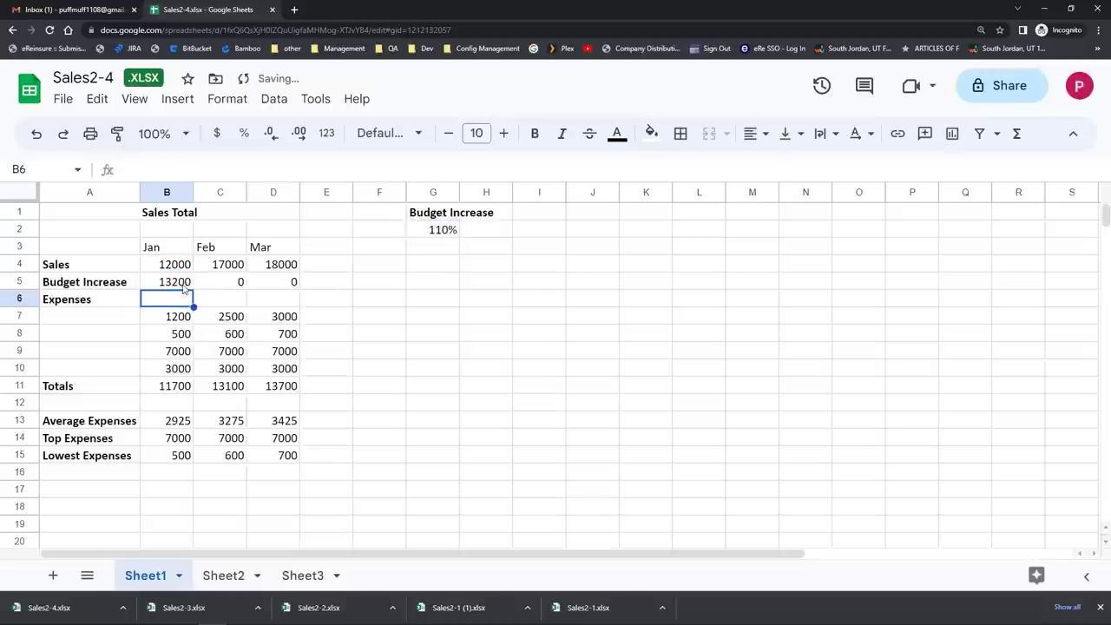
click(184, 287)
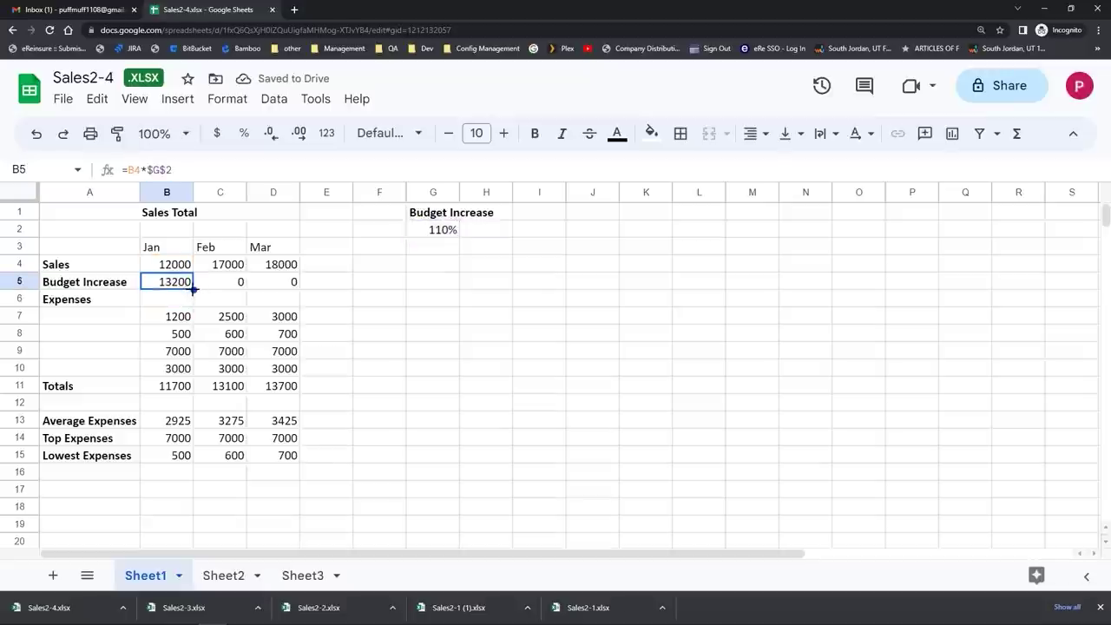
Step: Fill B5's formula across to D5 and show formulas, widening columns B–D to fit
drag(193, 290, 286, 287)
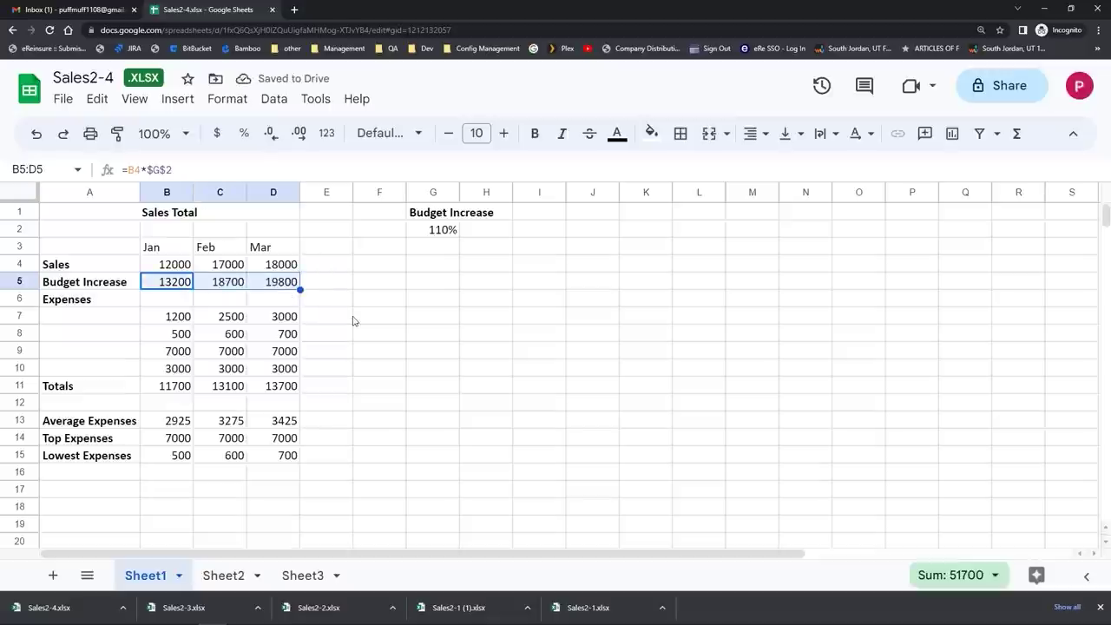
click(143, 105)
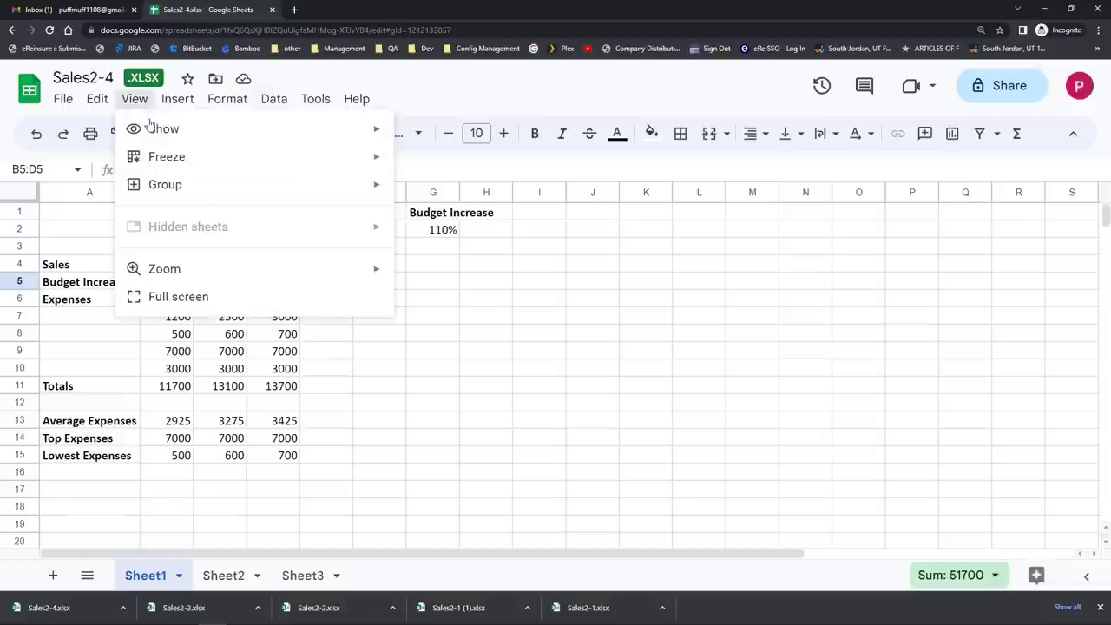
mouse_move(149, 130)
click(420, 192)
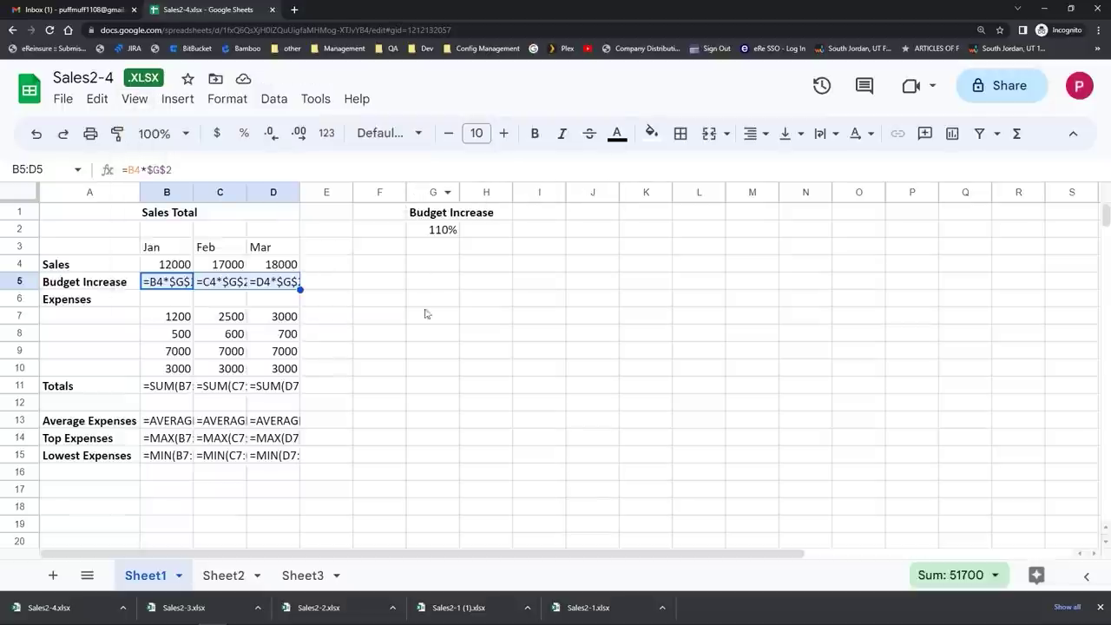
drag(194, 191, 276, 192)
drag(325, 192, 382, 192)
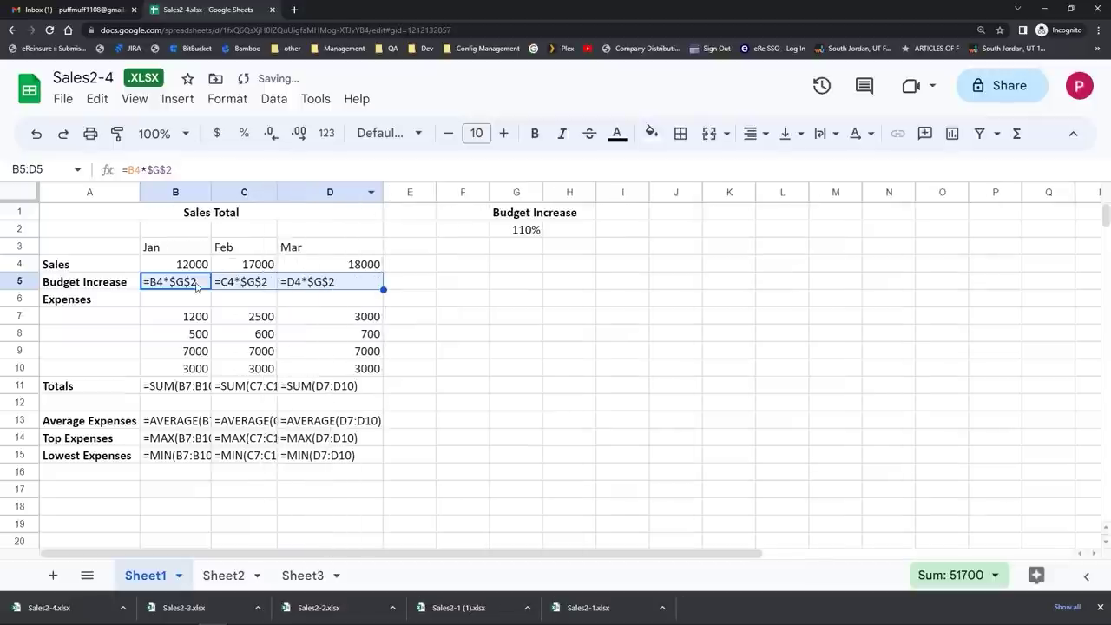
Step: Check the B5 and C5 formulas, then display values again (18700 and 19800)
click(185, 289)
click(263, 289)
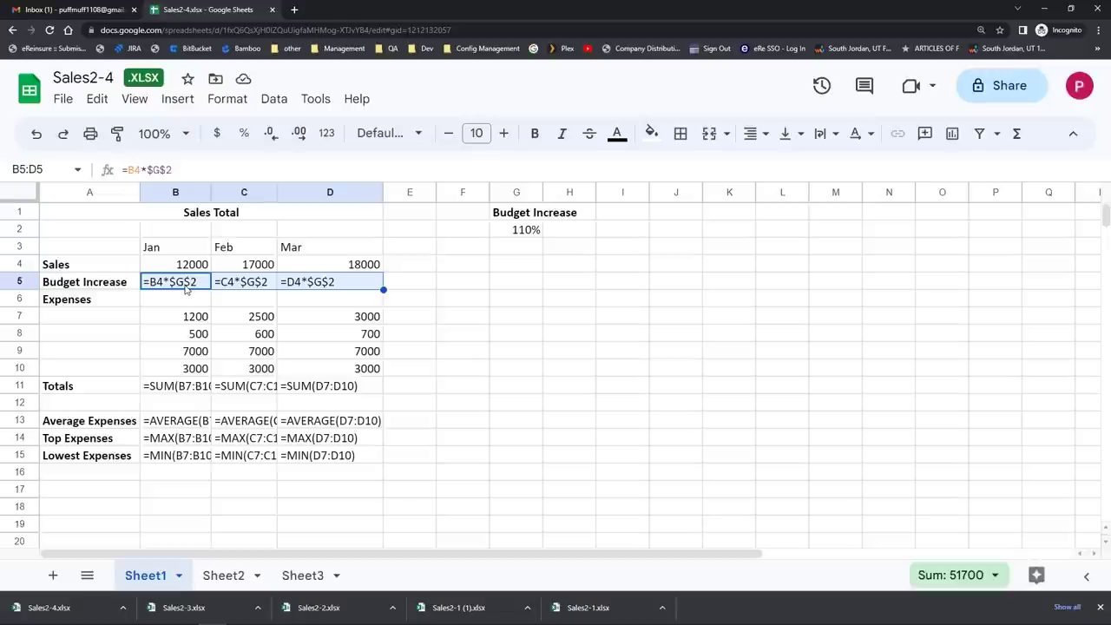
click(133, 99)
mouse_move(162, 132)
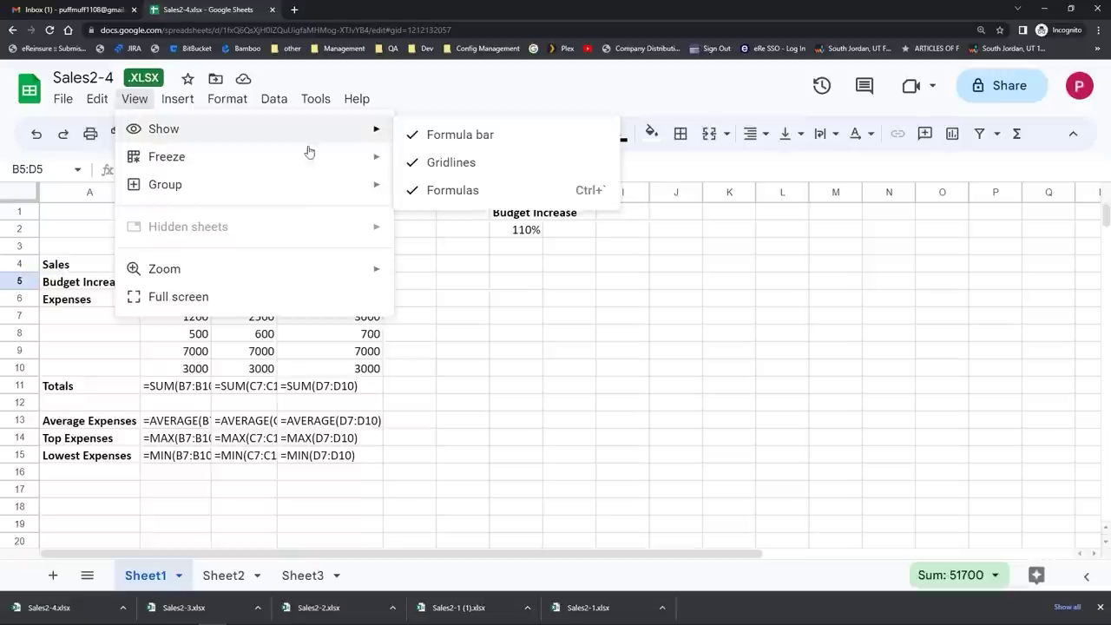
click(451, 189)
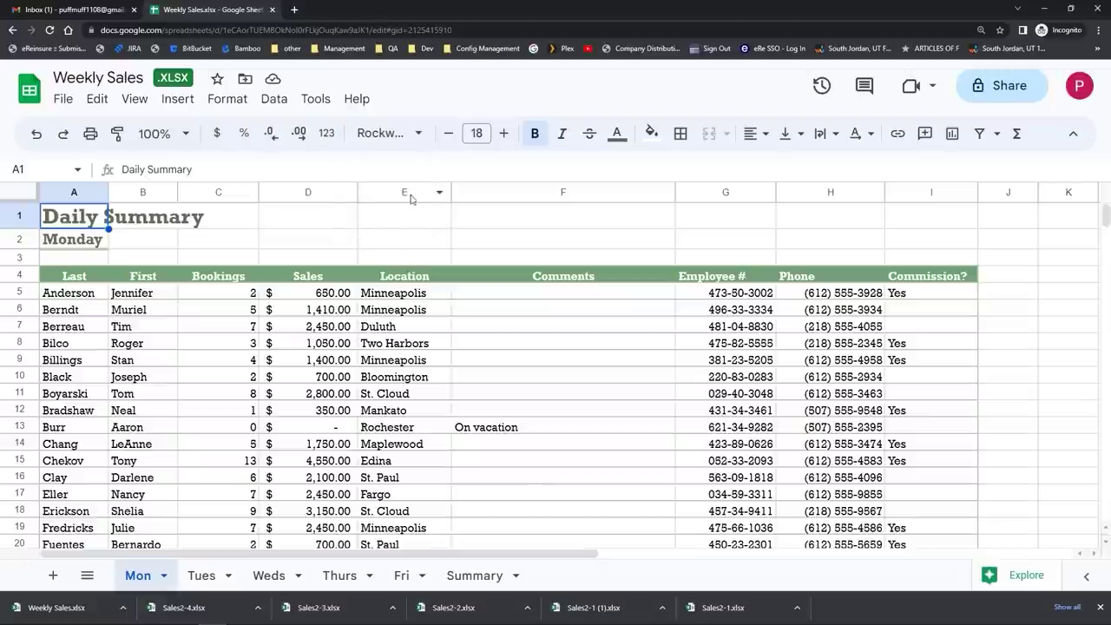
click(438, 197)
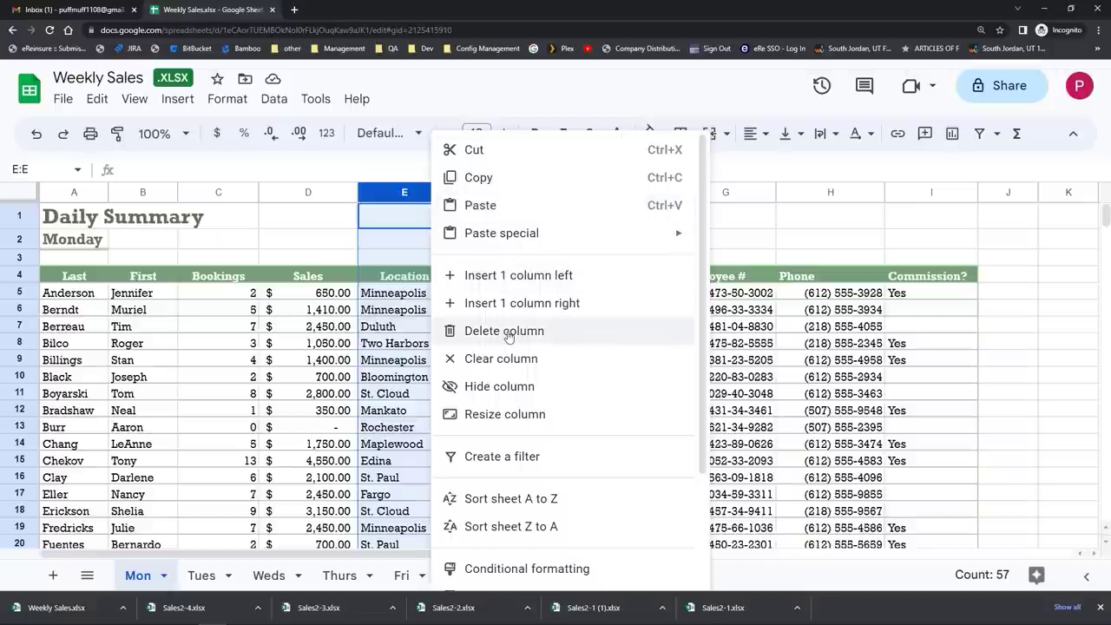
right_click(402, 200)
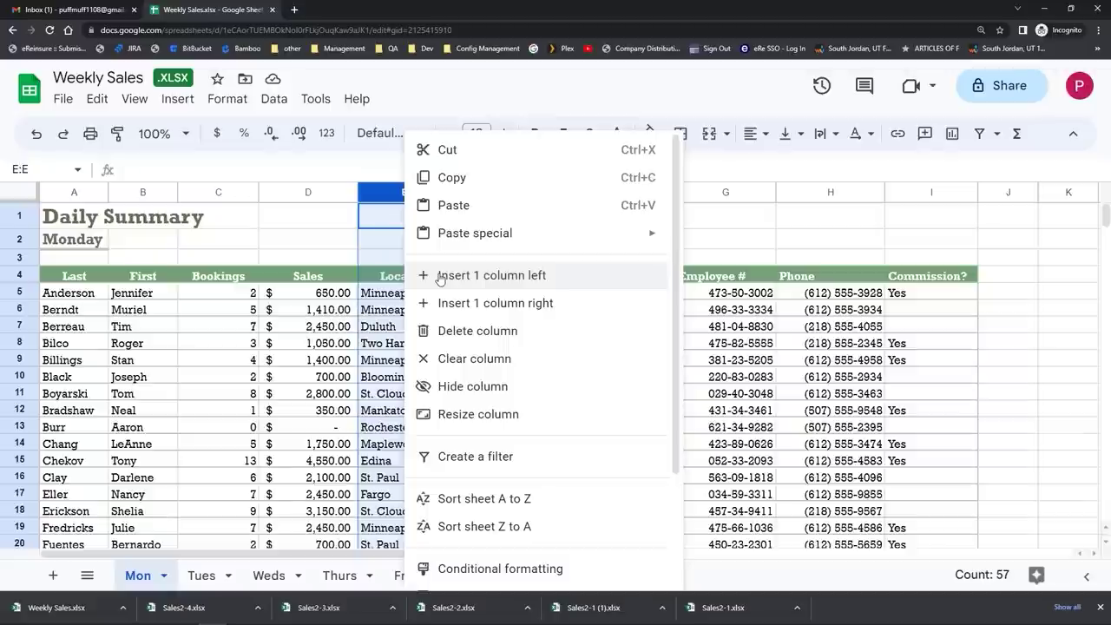
click(440, 276)
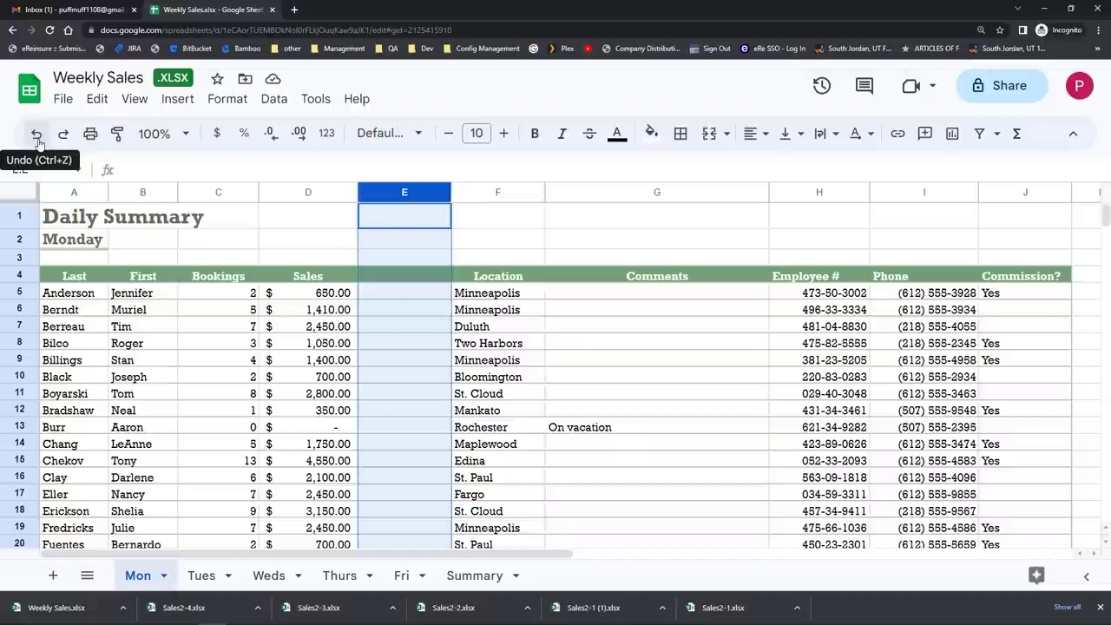
click(37, 135)
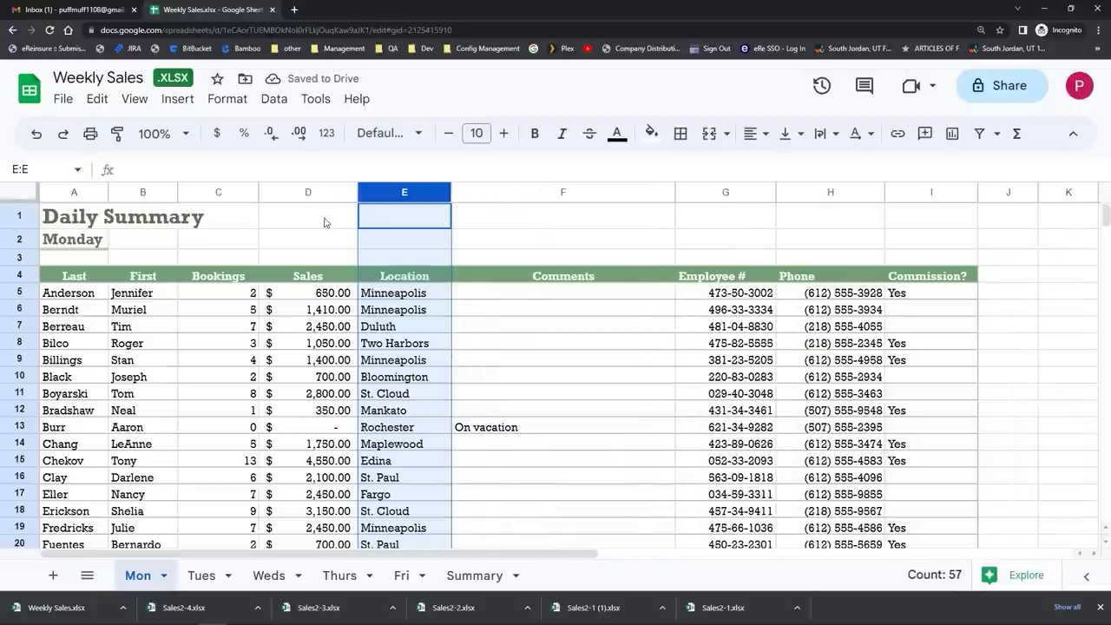
drag(310, 192, 507, 192)
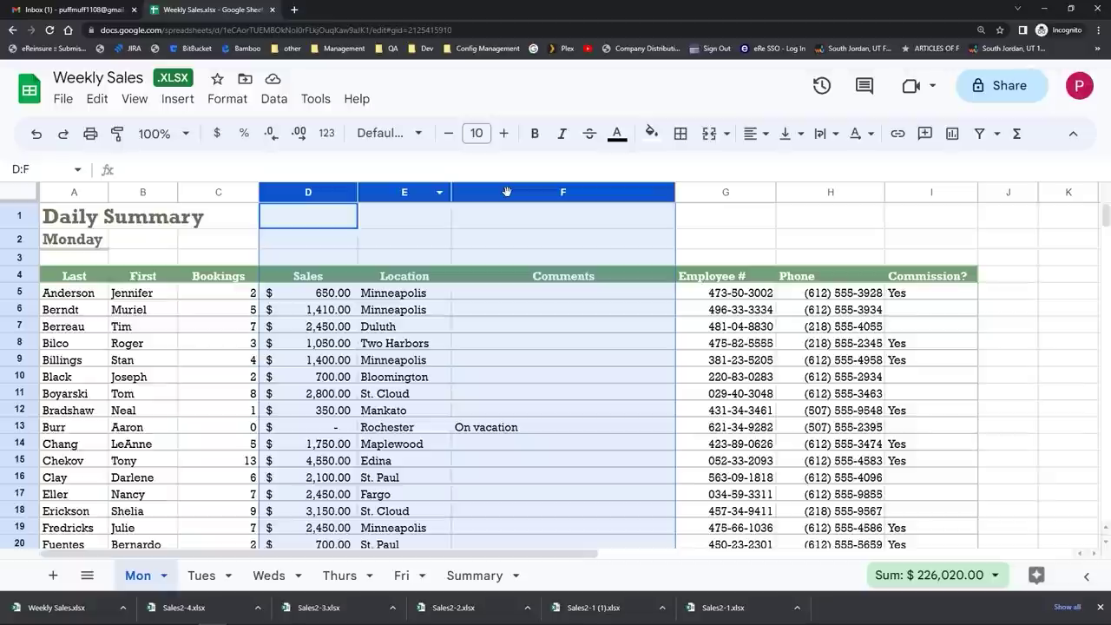
click(178, 100)
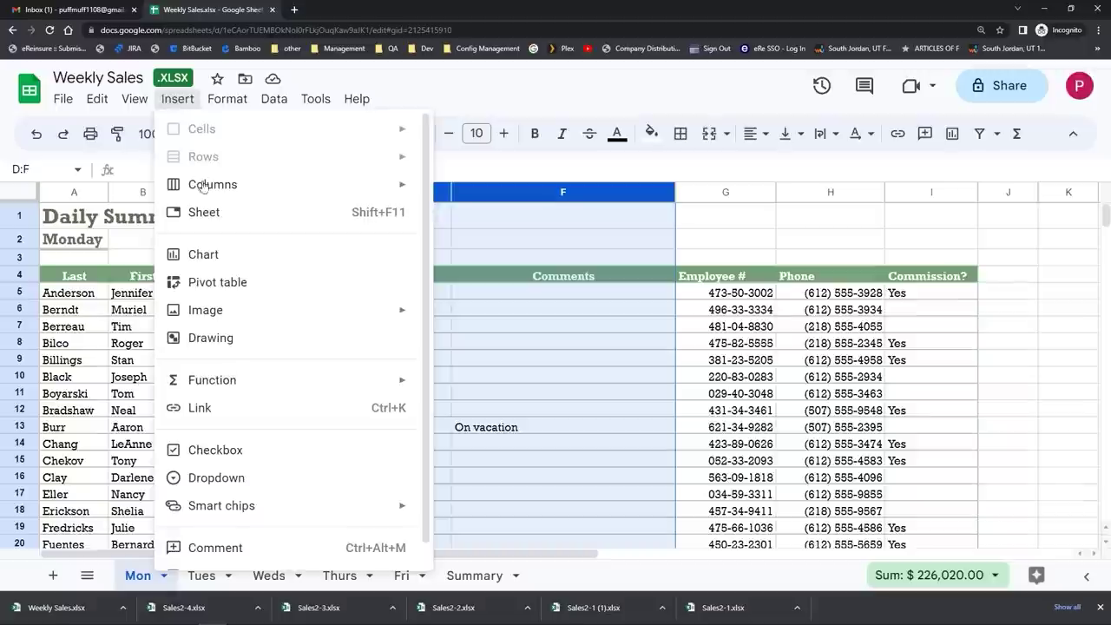
mouse_move(204, 191)
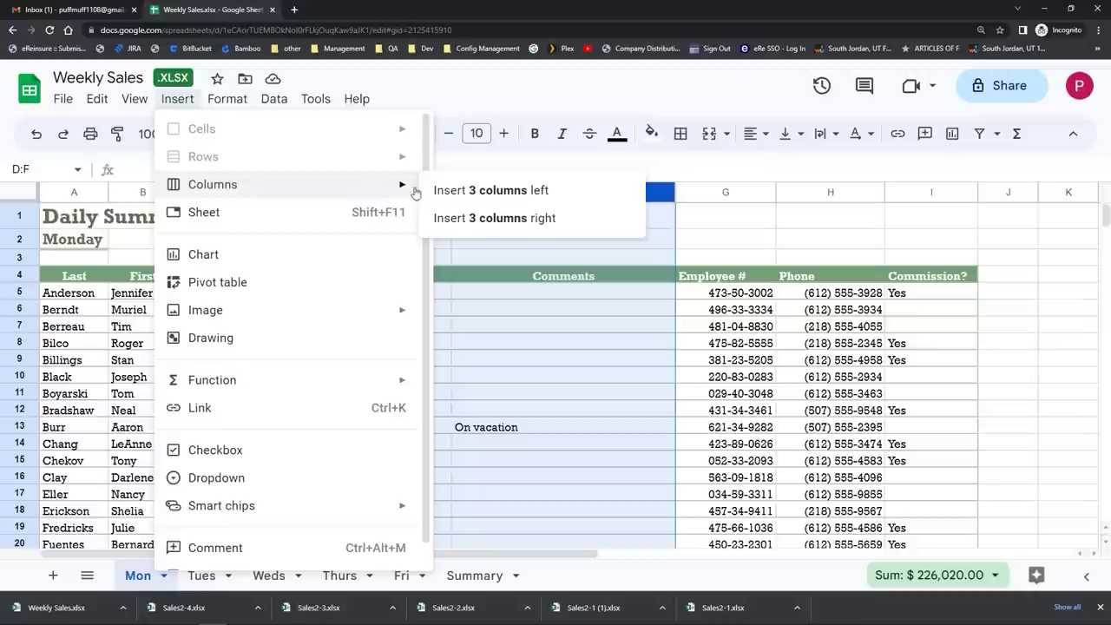
click(452, 191)
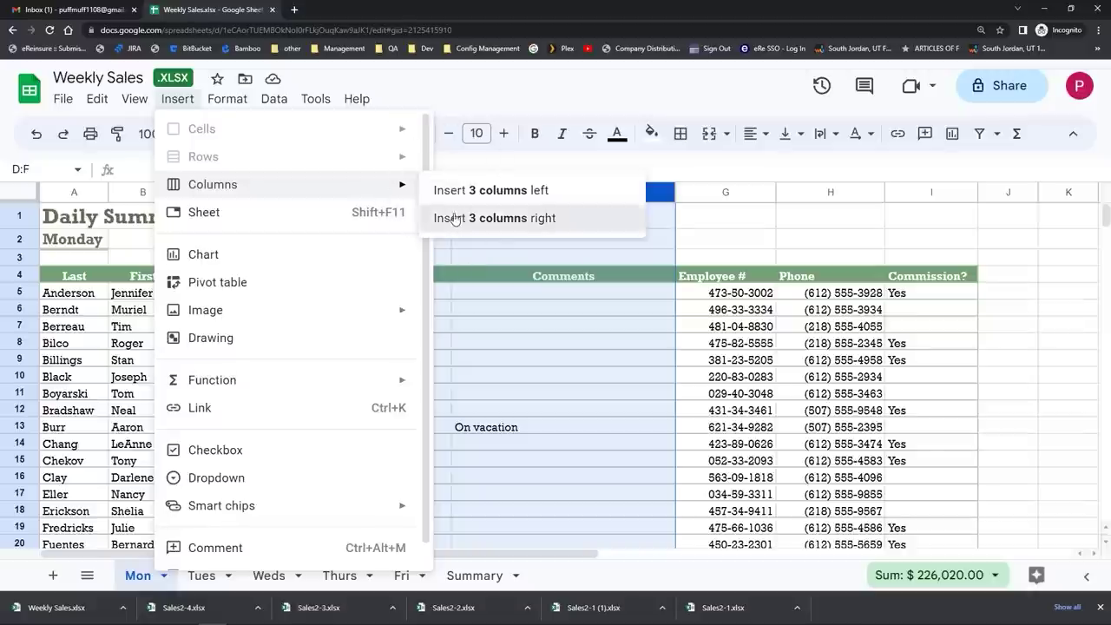
click(453, 217)
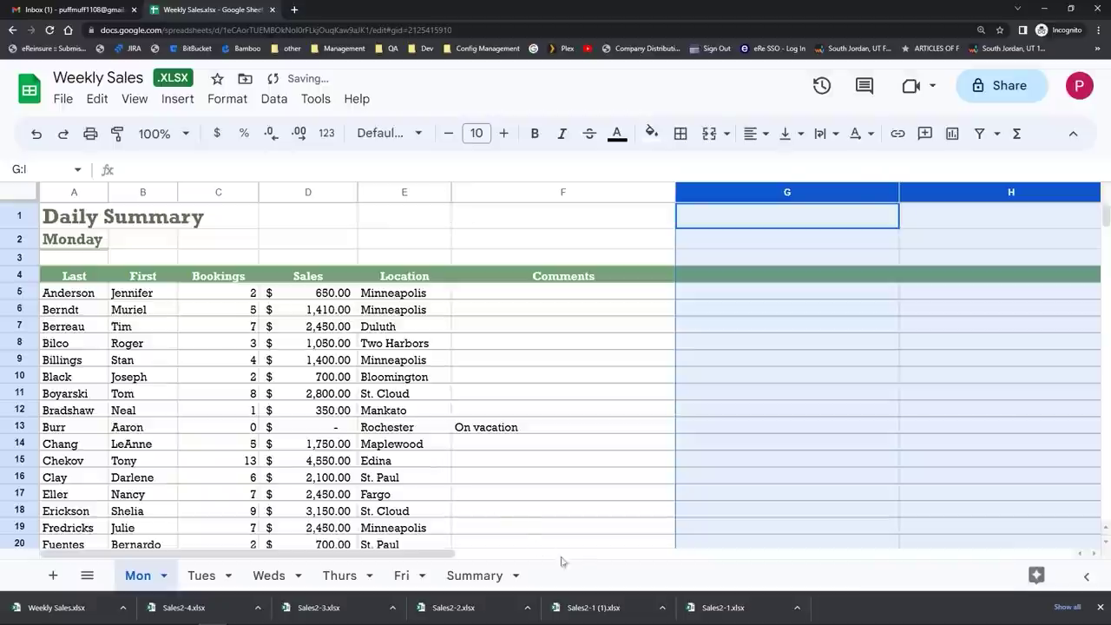
click(1092, 554)
click(1093, 555)
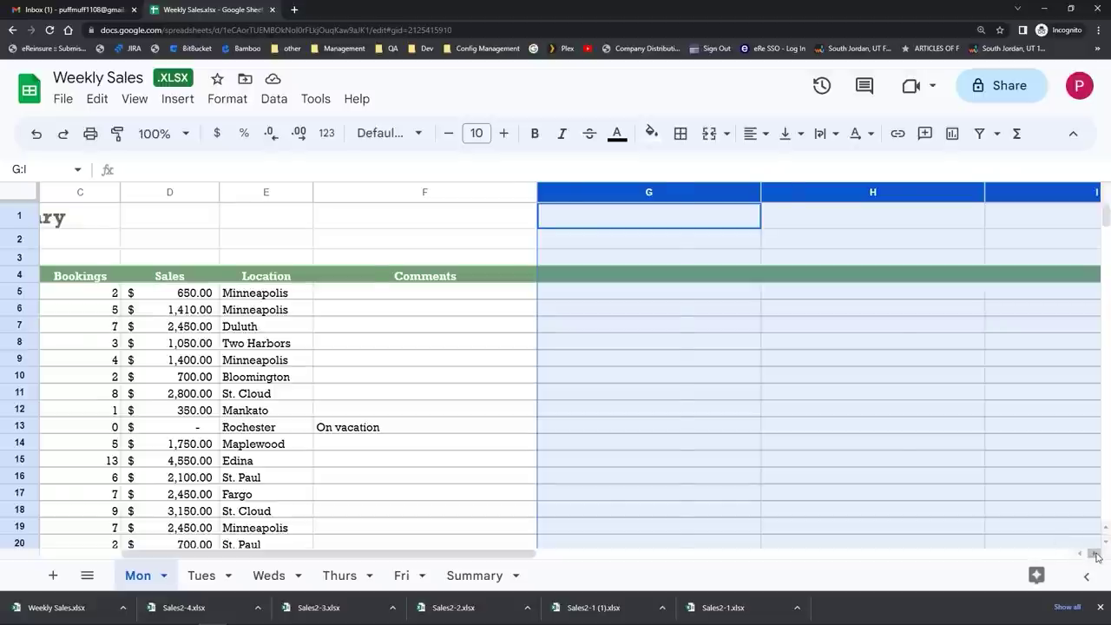
click(1093, 554)
click(1093, 554)
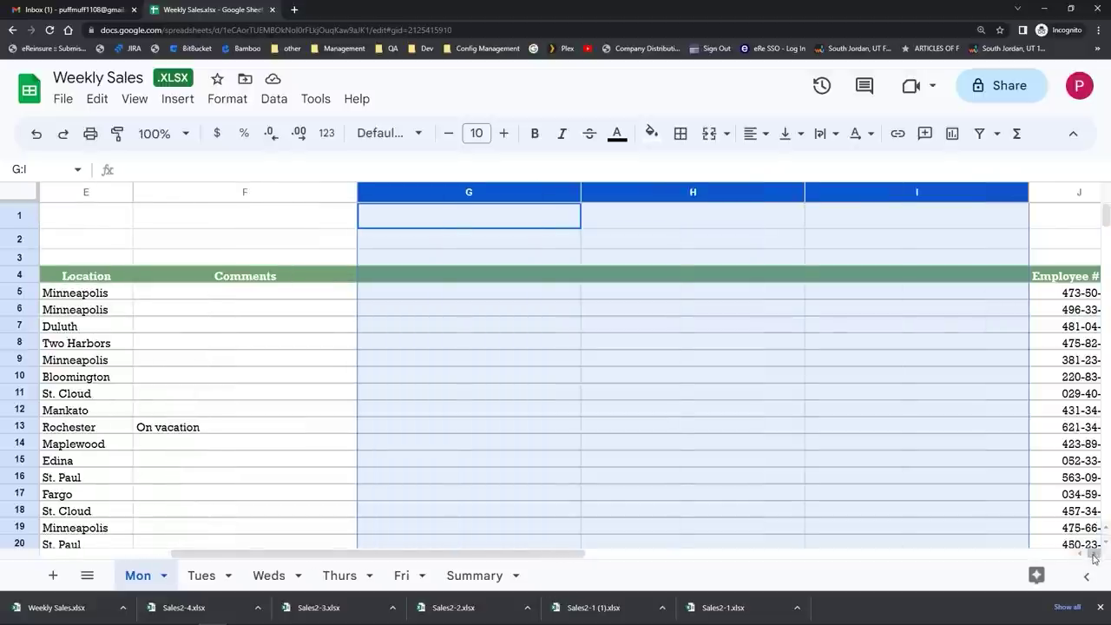
click(38, 134)
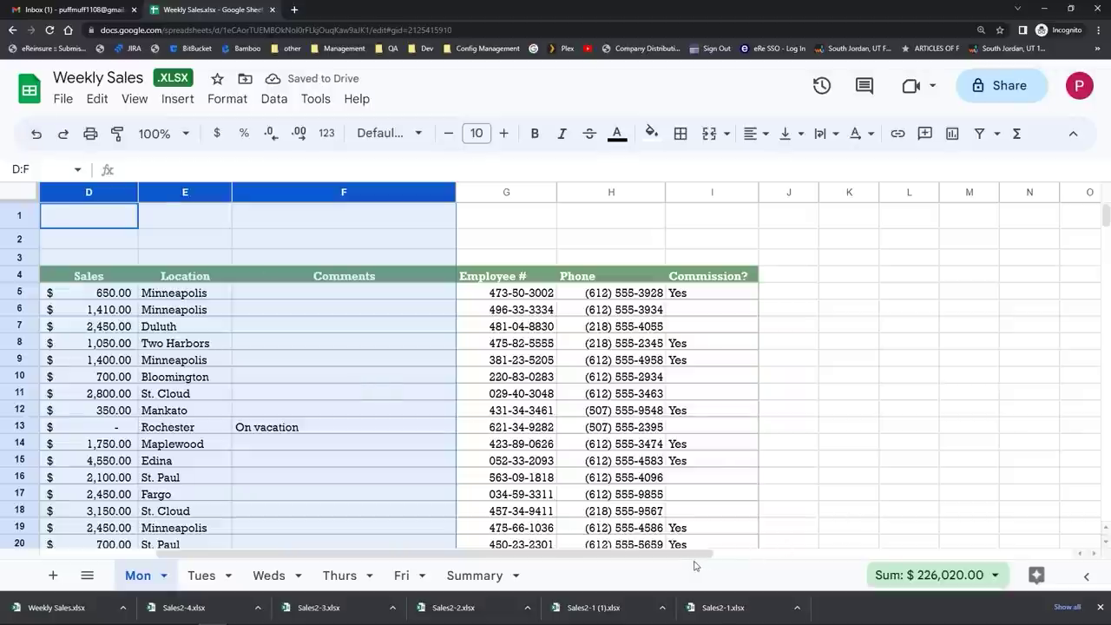
drag(692, 553, 466, 534)
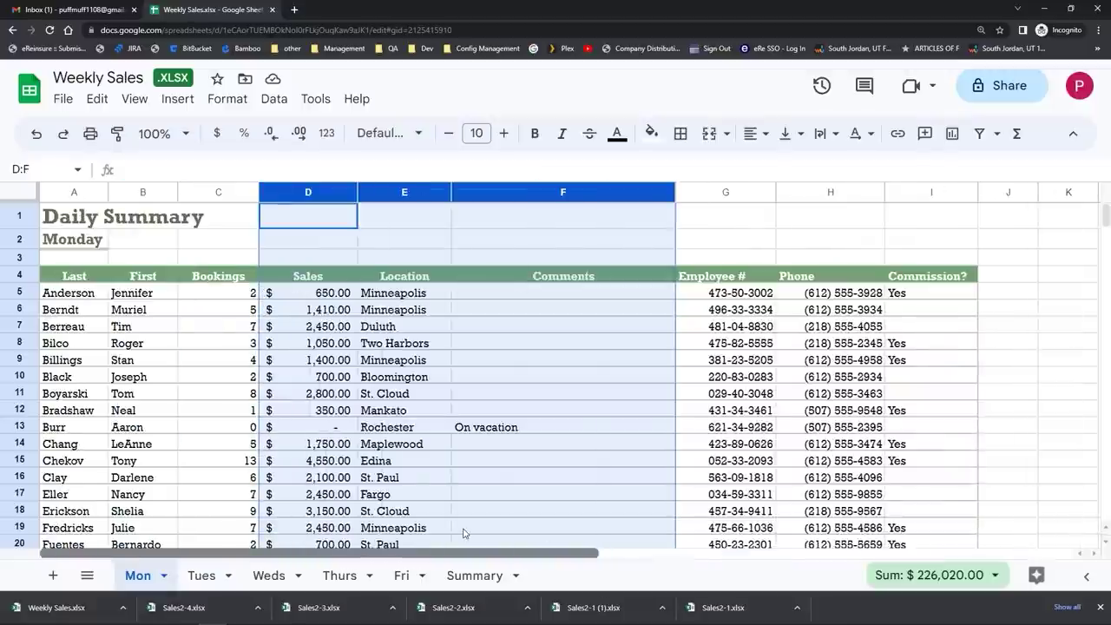
click(181, 339)
click(23, 308)
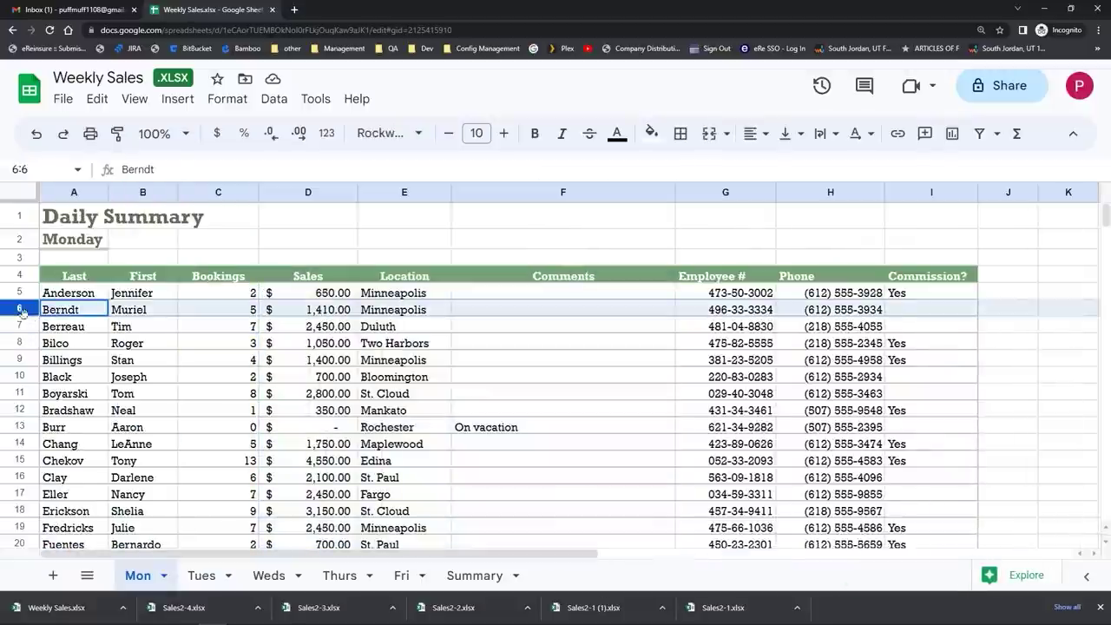
drag(23, 309, 17, 345)
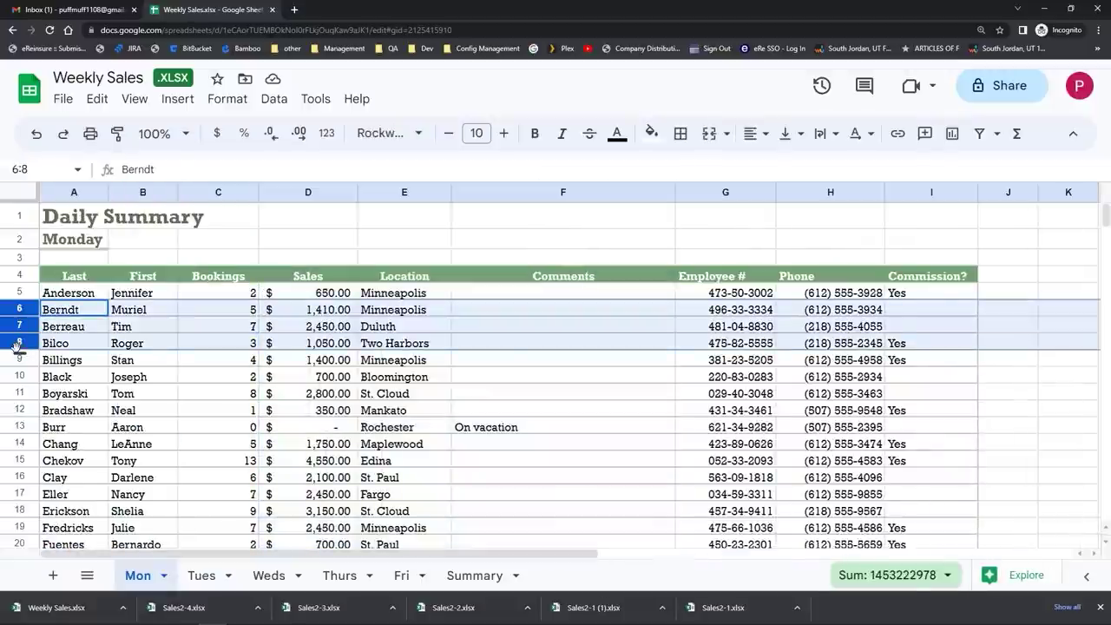
right_click(18, 322)
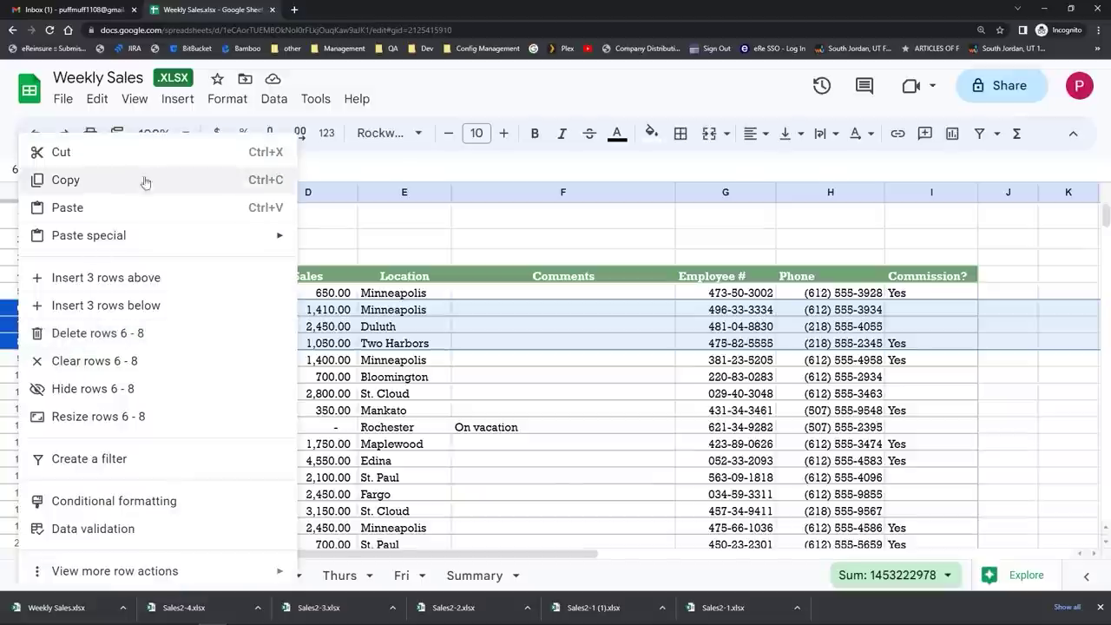
click(169, 101)
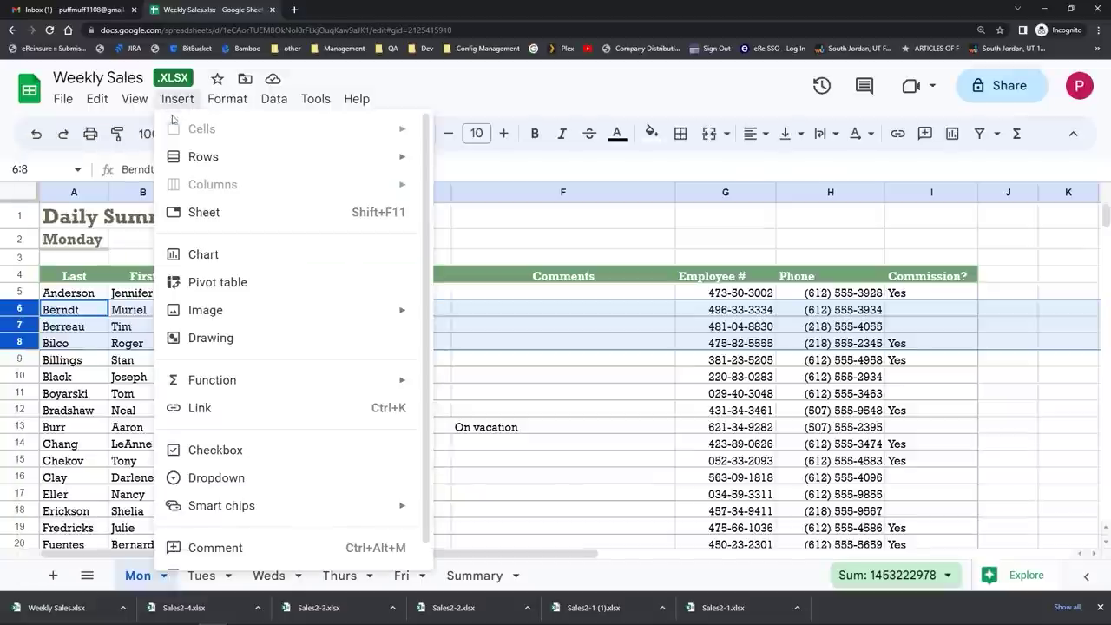
mouse_move(189, 164)
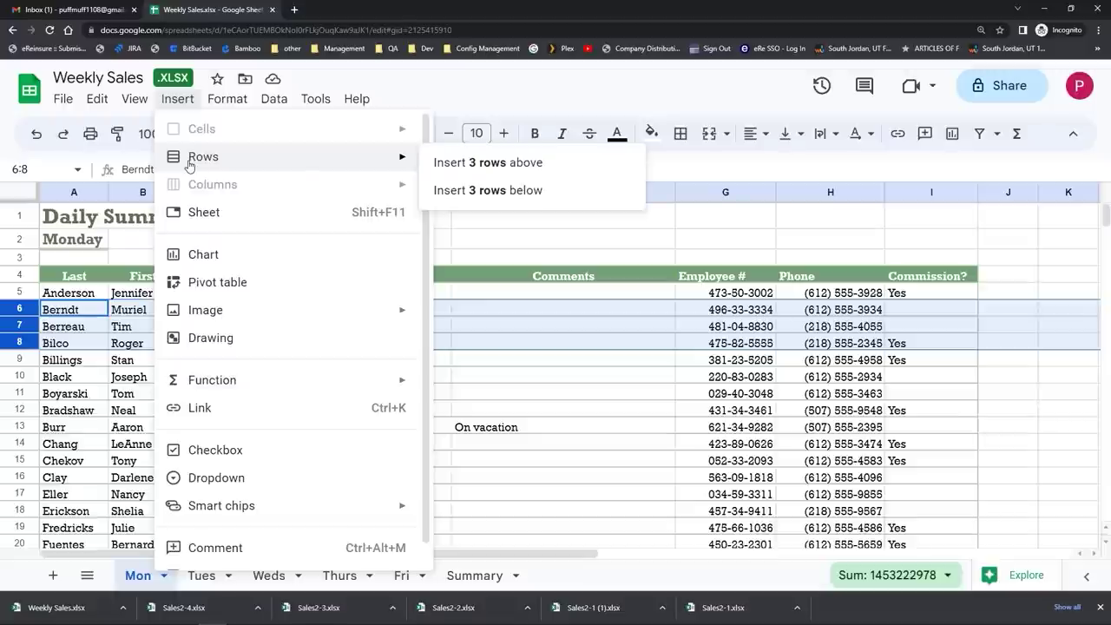
click(484, 191)
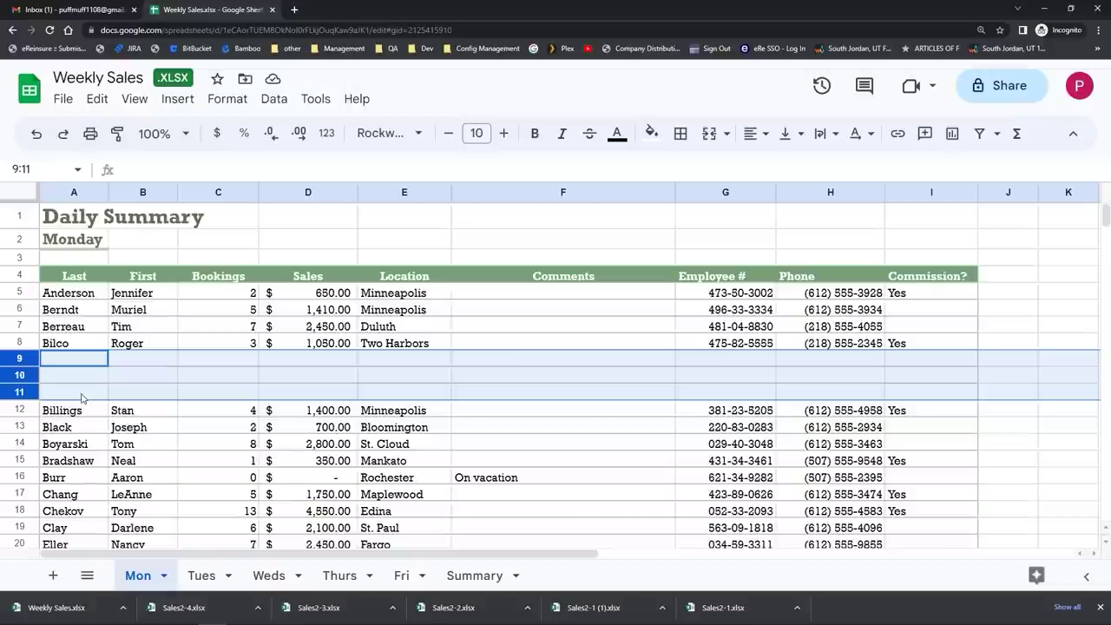
click(41, 138)
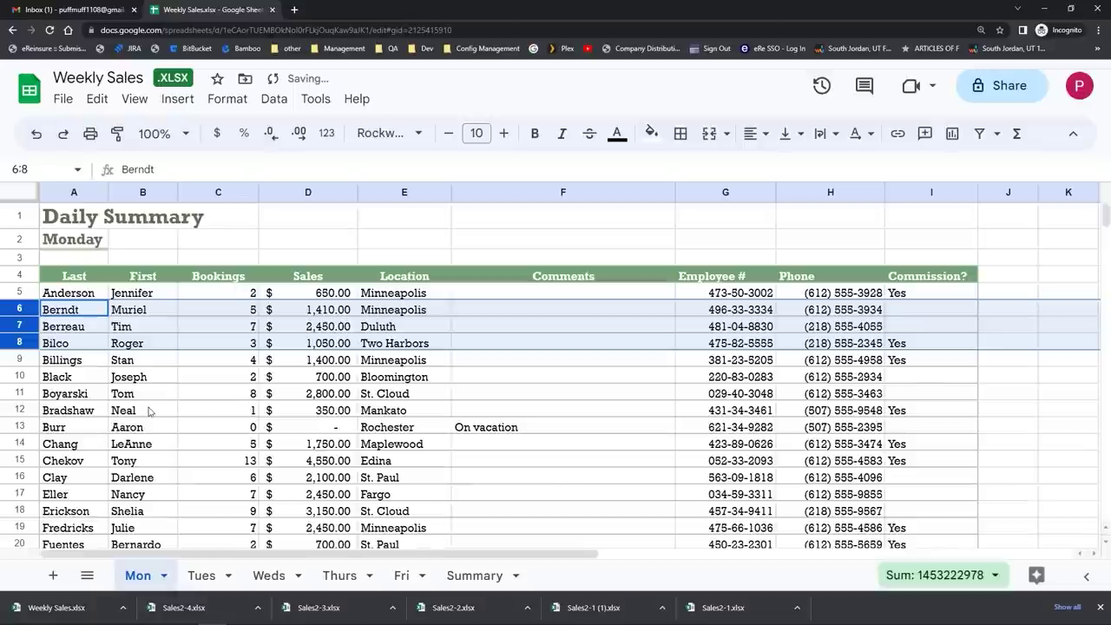
click(149, 410)
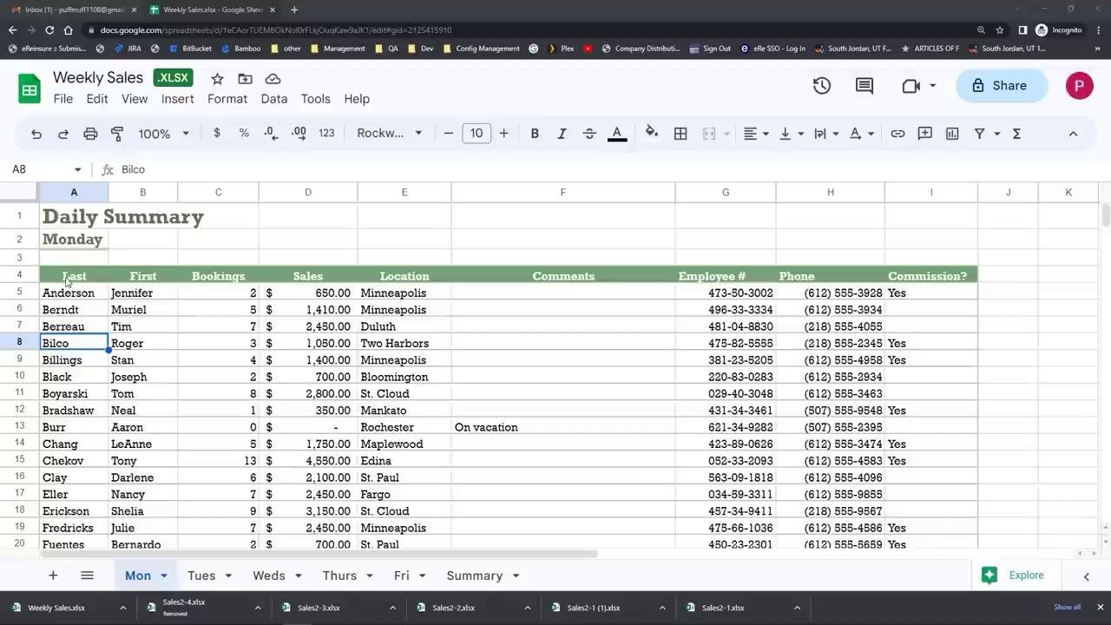
Step: Select the header row A4:I4, Last through Commission?, and copy it
click(67, 281)
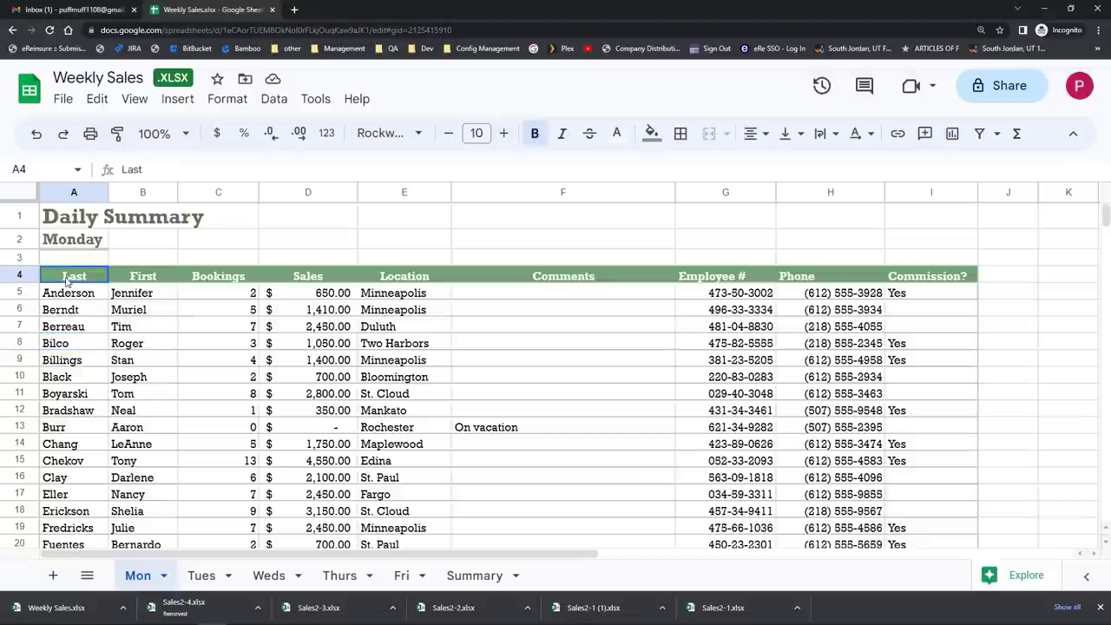
drag(66, 281, 935, 277)
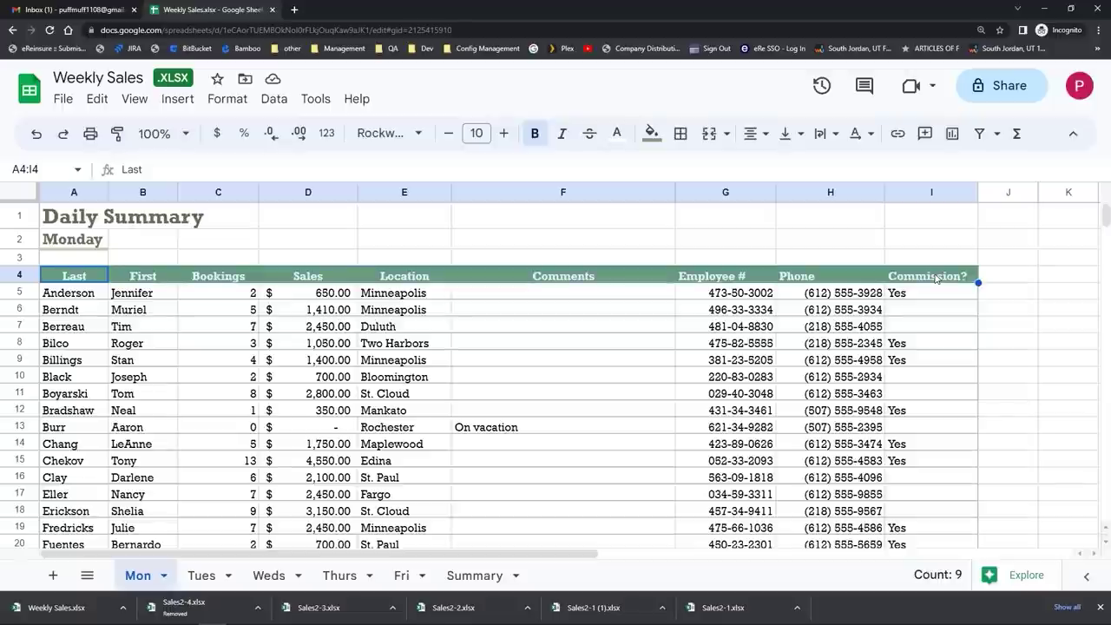
click(98, 100)
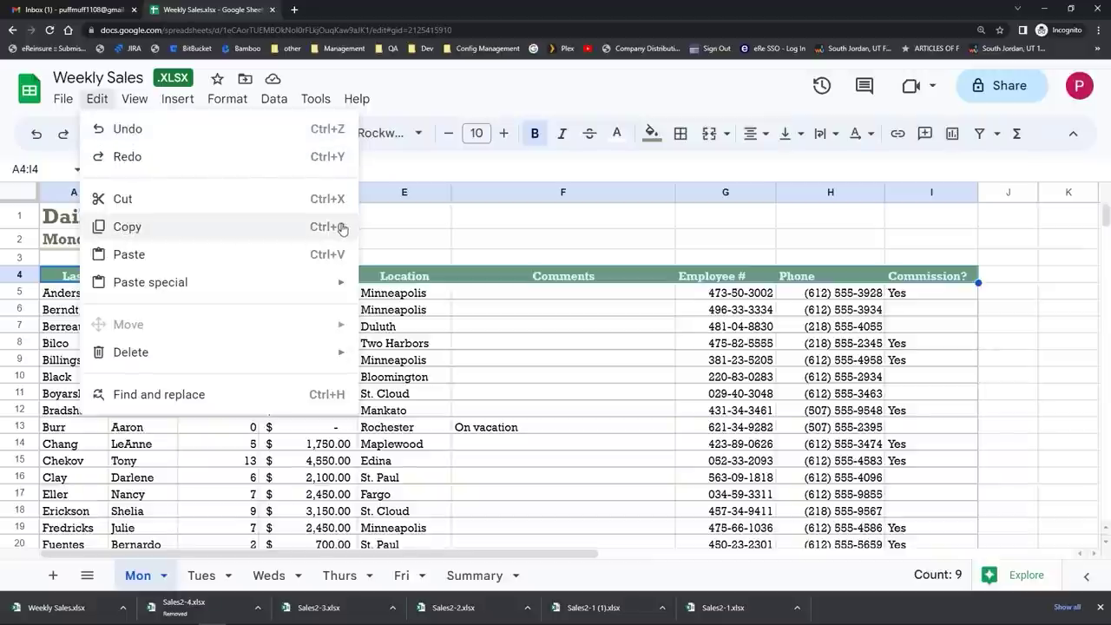
right_click(389, 278)
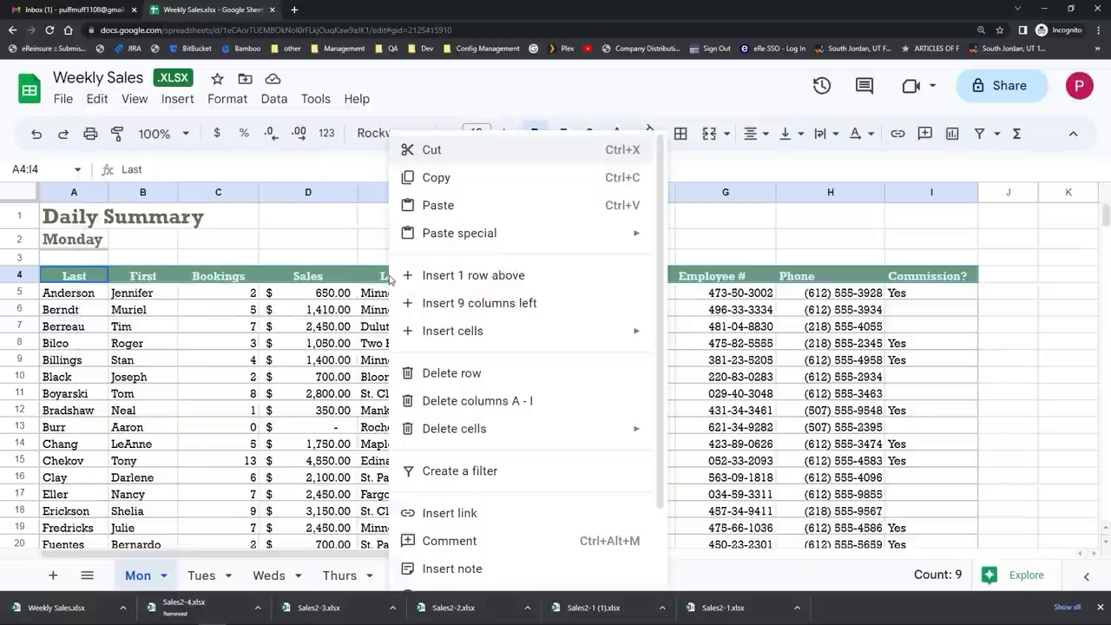
click(449, 182)
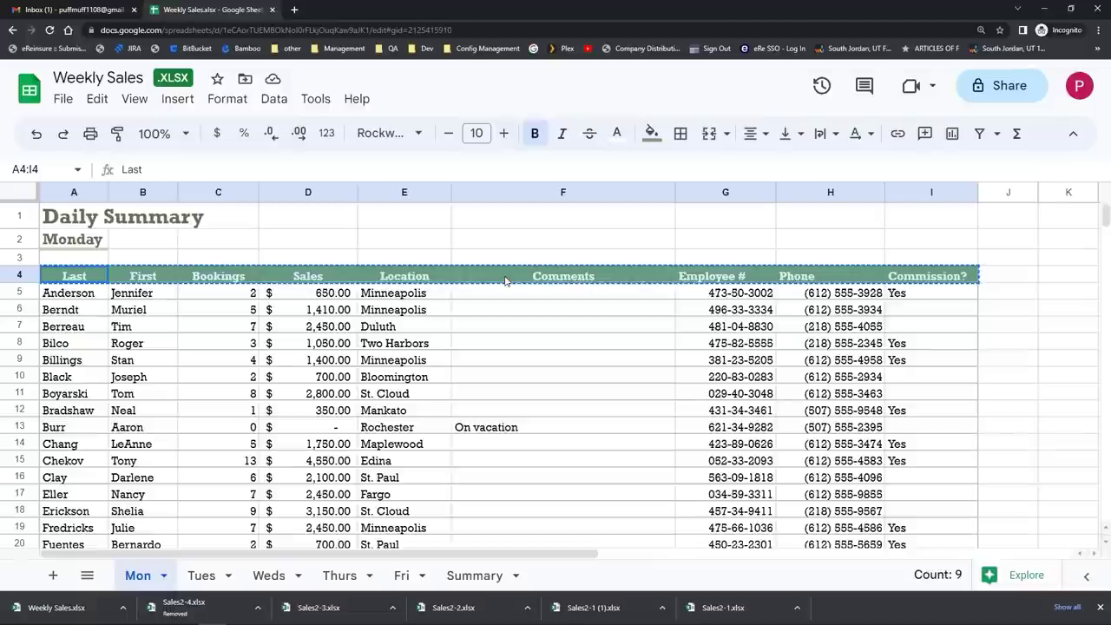
Step: Add Sheet2, paste the copied header row into A3, and return to the Mon sheet
click(52, 575)
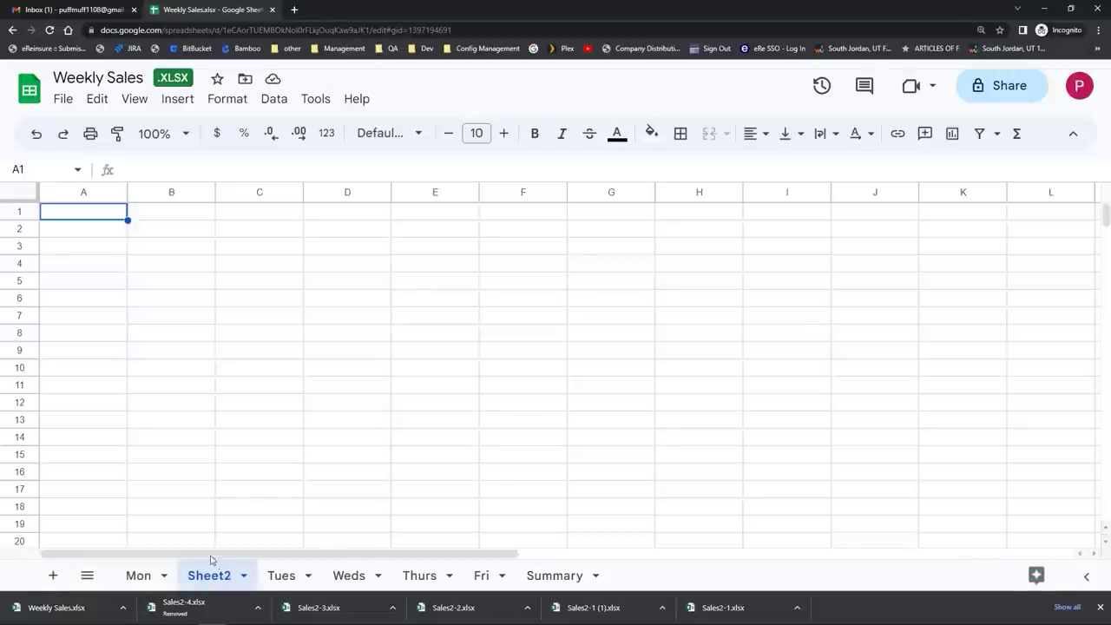
click(69, 255)
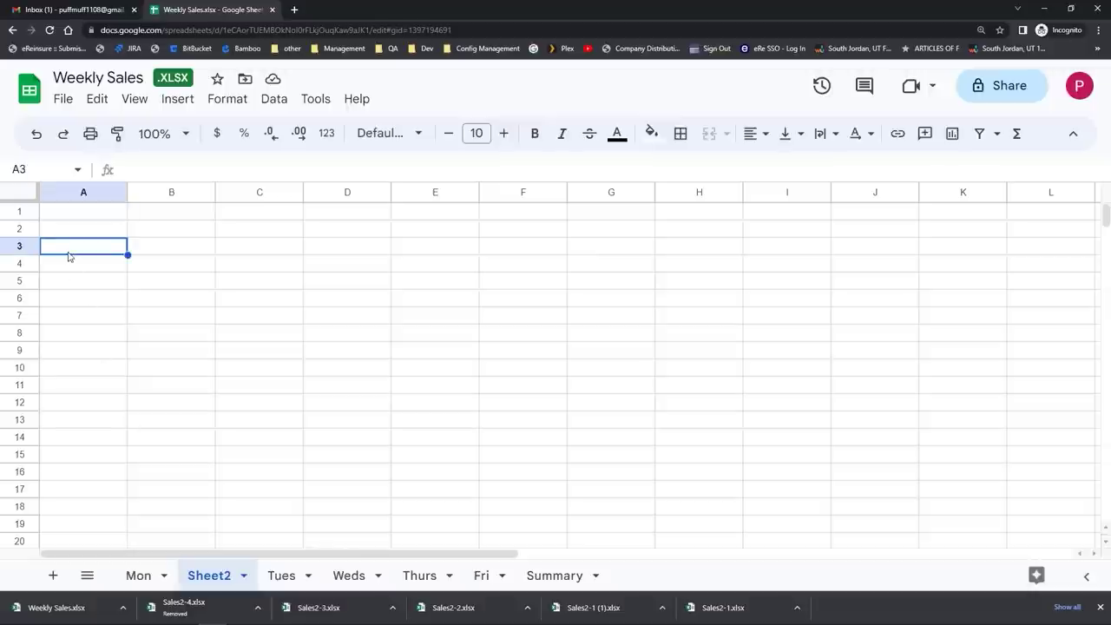
right_click(68, 256)
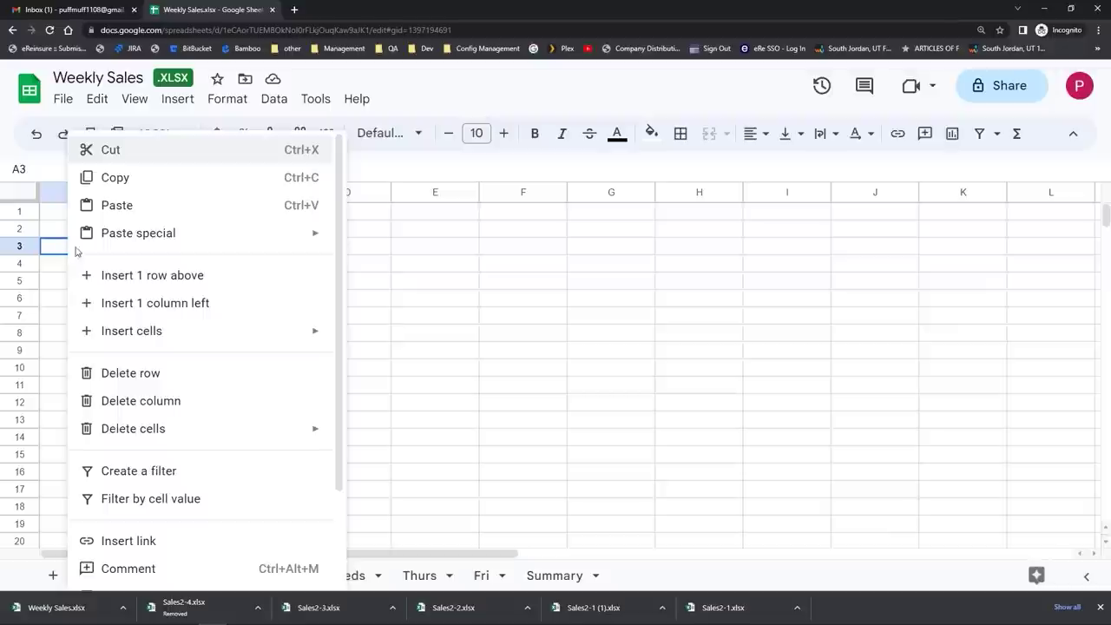
click(97, 101)
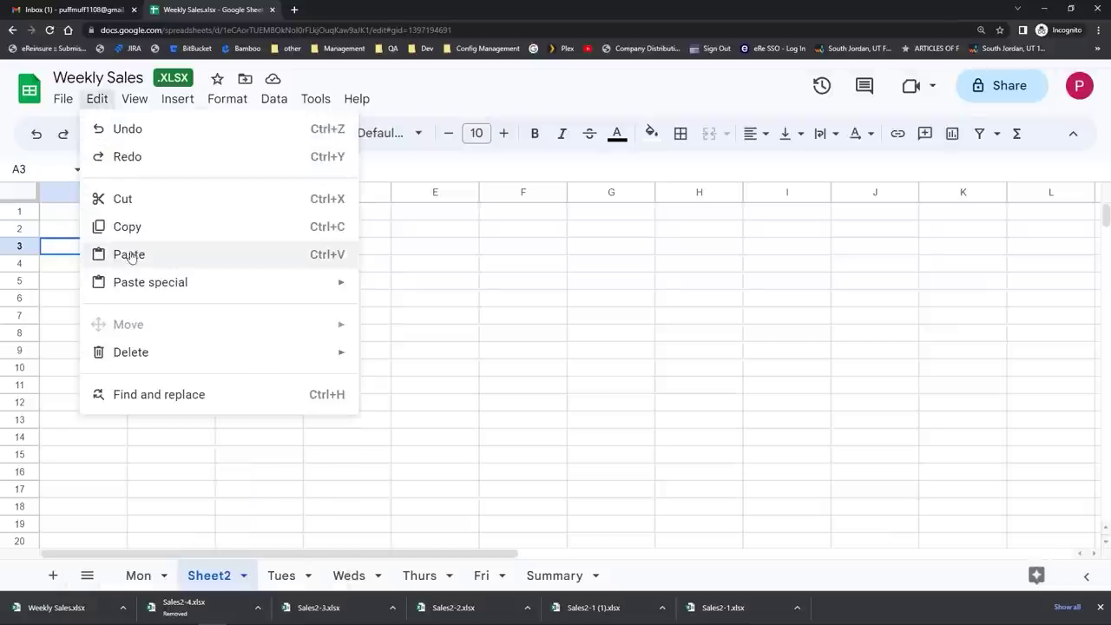
click(55, 250)
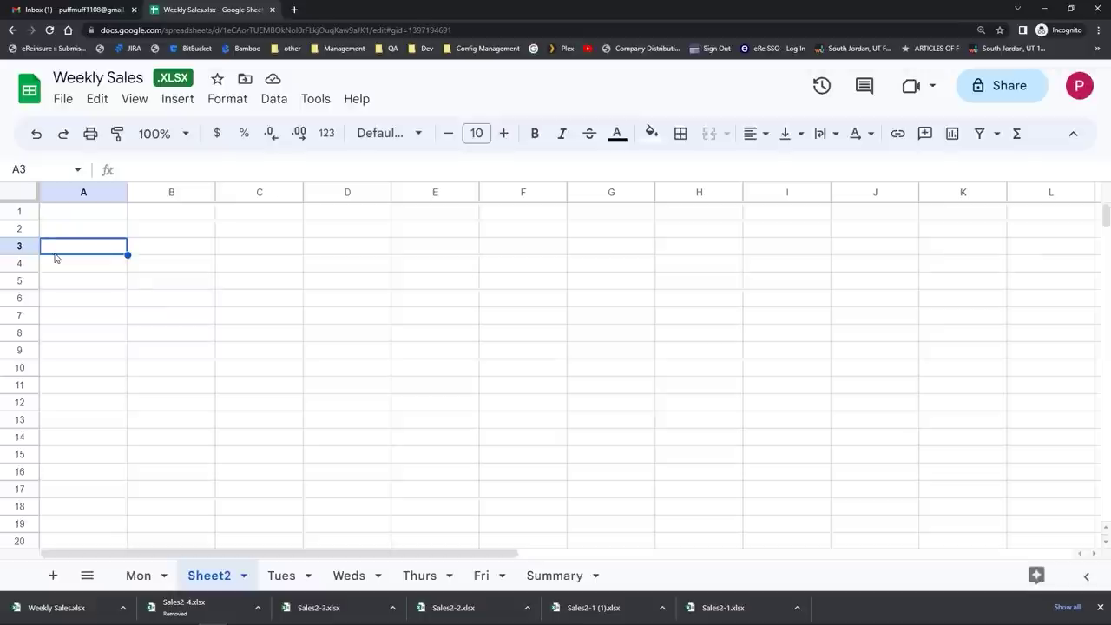
key(ctrl+v)
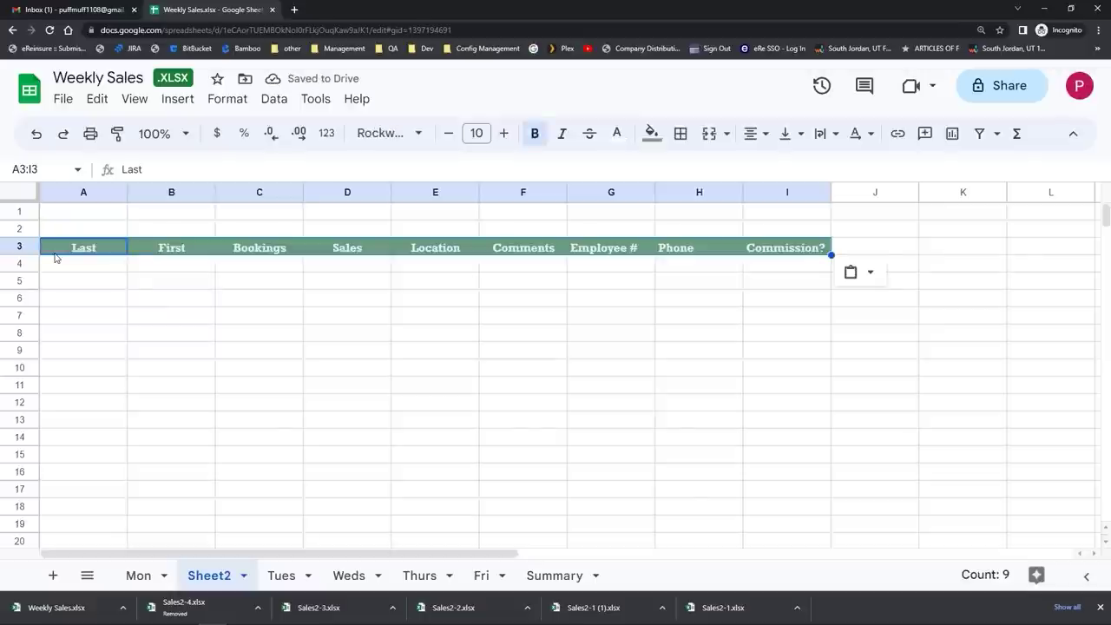
click(140, 577)
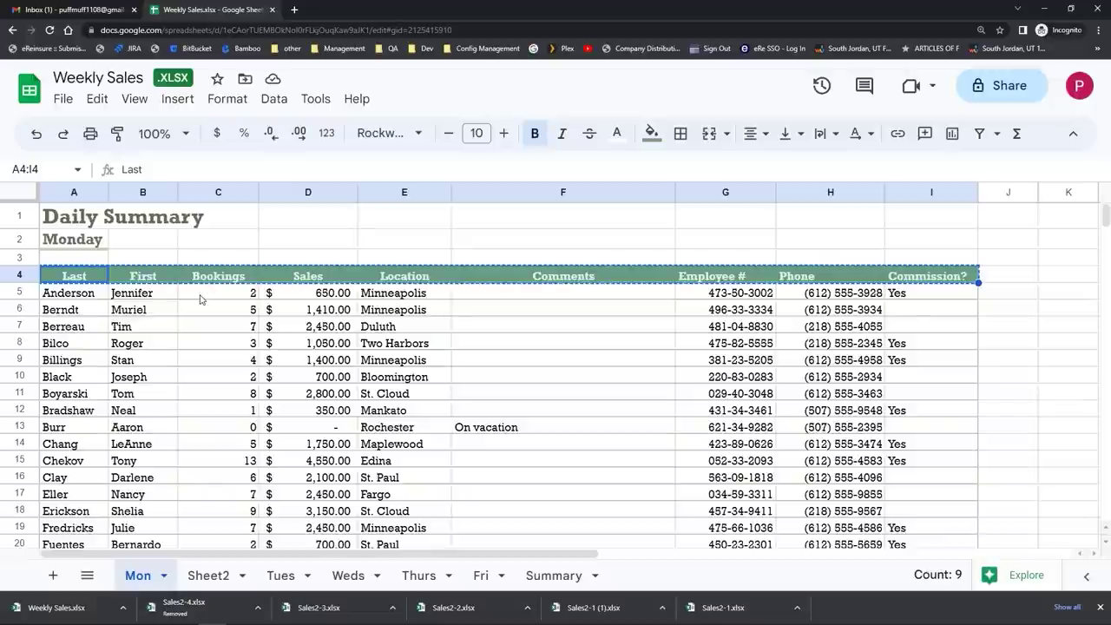
Step: Cut the Daily Summary title from cell A1 of the Mon sheet
key(Escape)
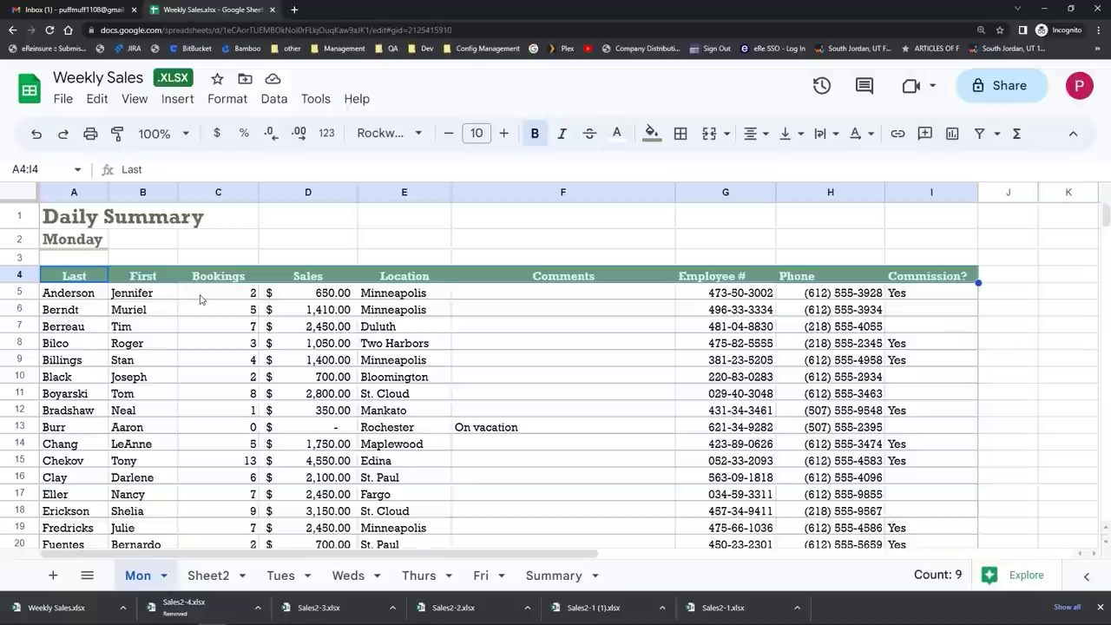
click(92, 222)
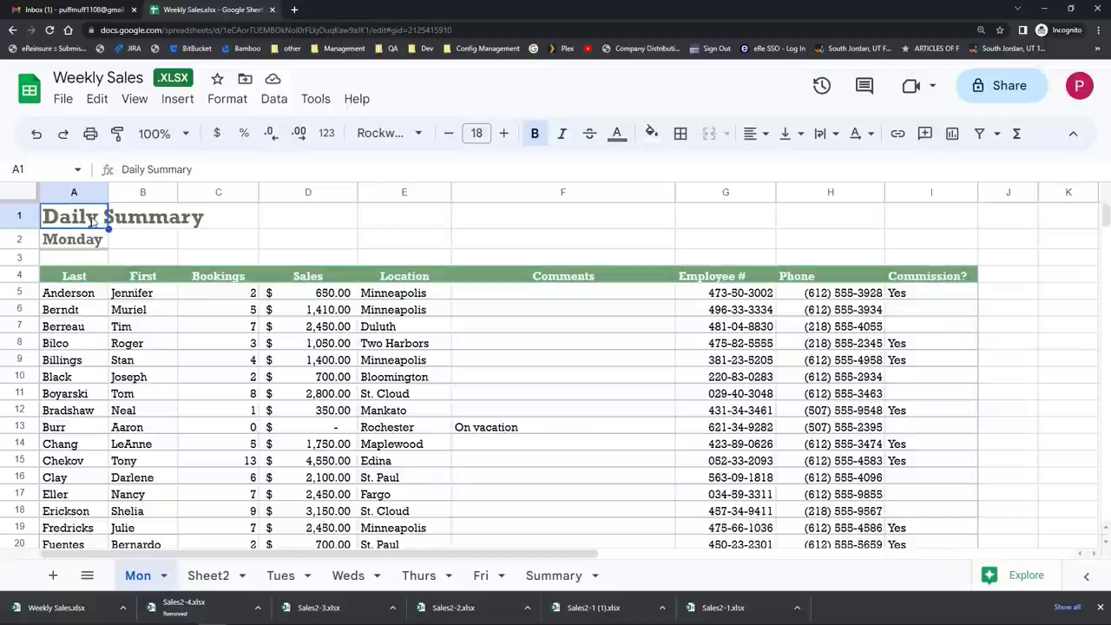
click(95, 99)
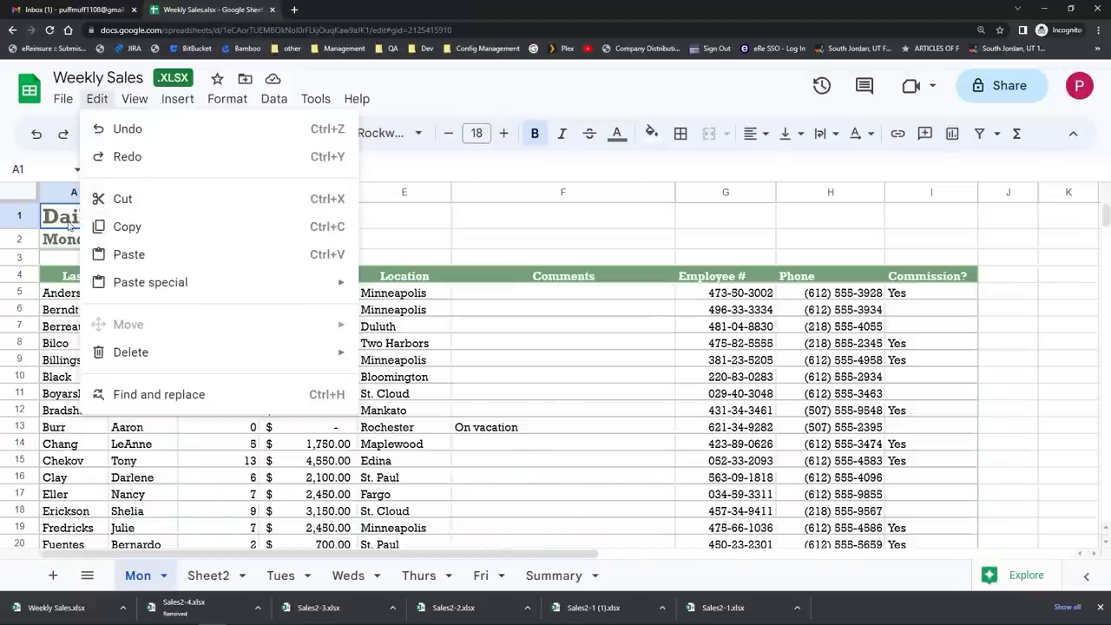
right_click(70, 224)
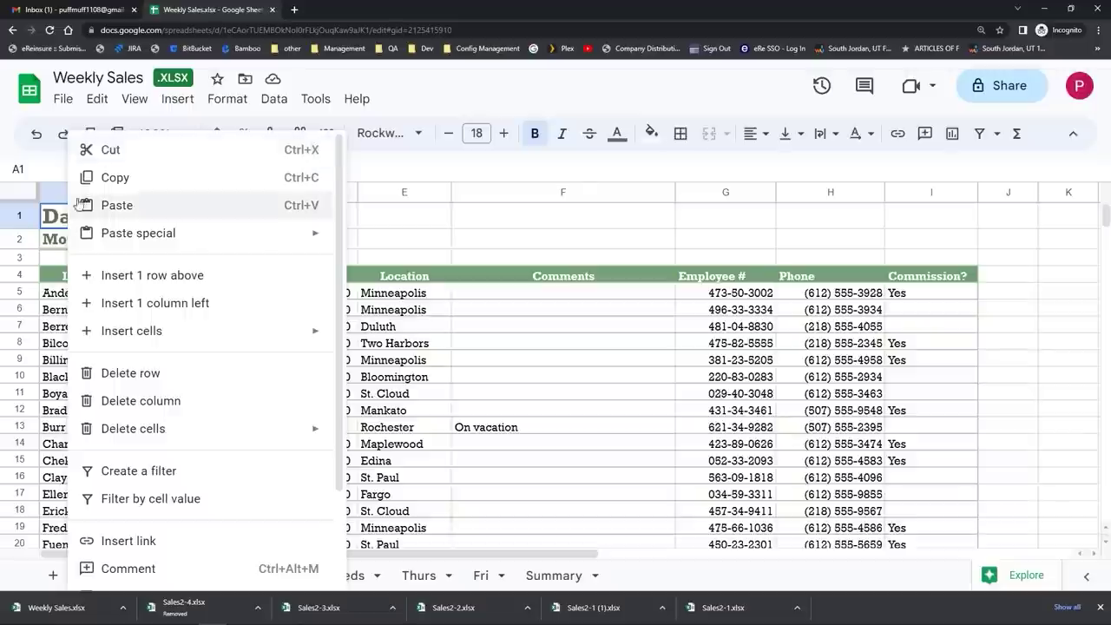
click(95, 152)
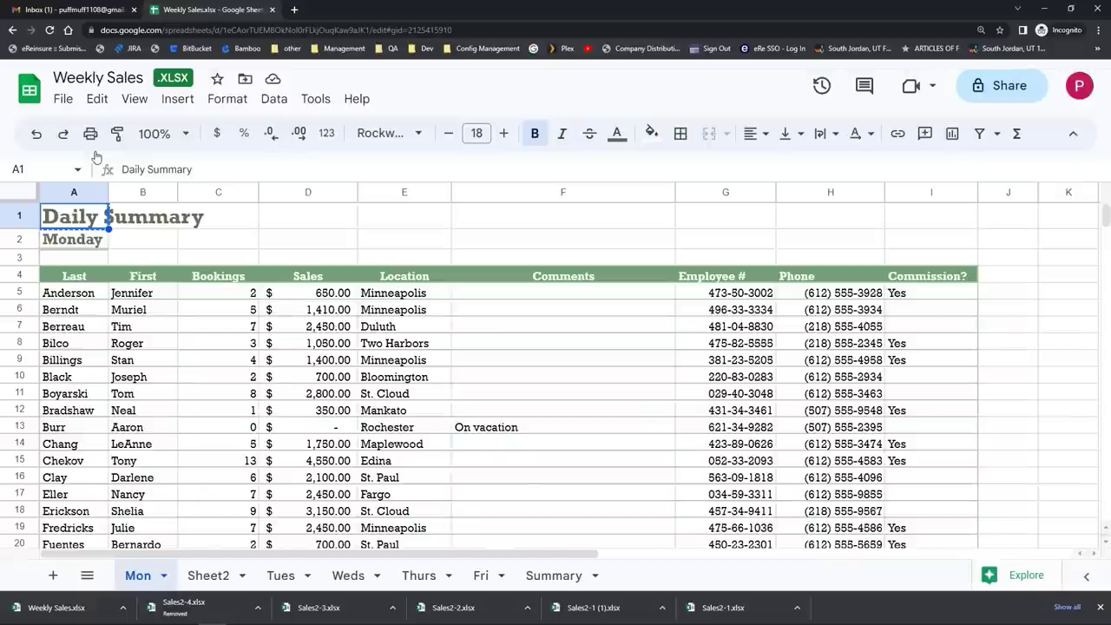
Step: Paste the Daily Summary title into cell A1 of Sheet2
click(213, 574)
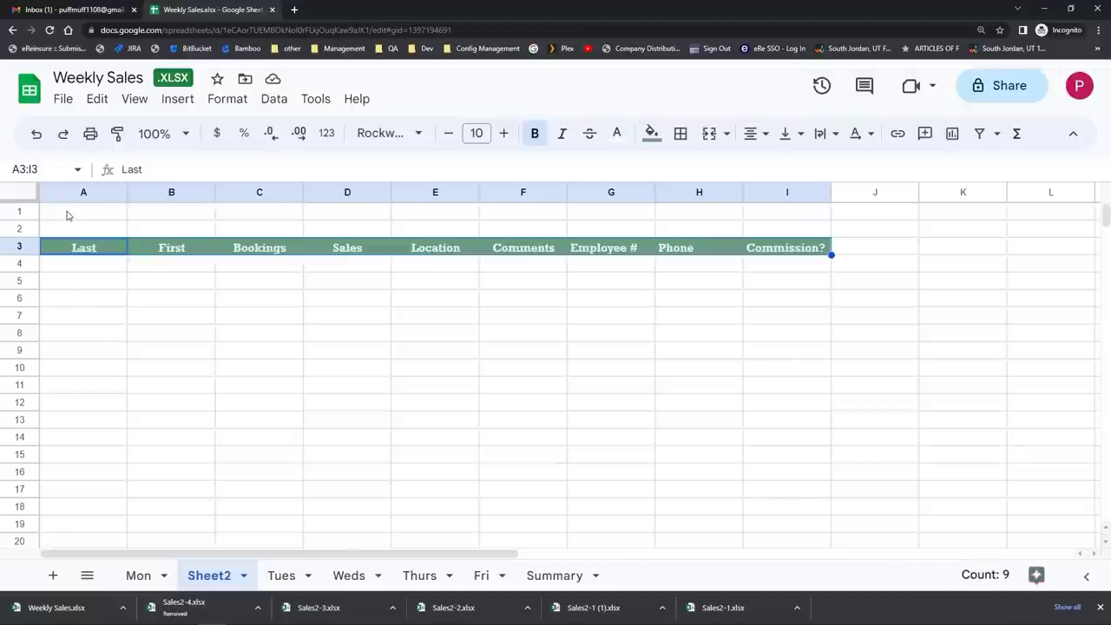
click(68, 215)
right_click(68, 215)
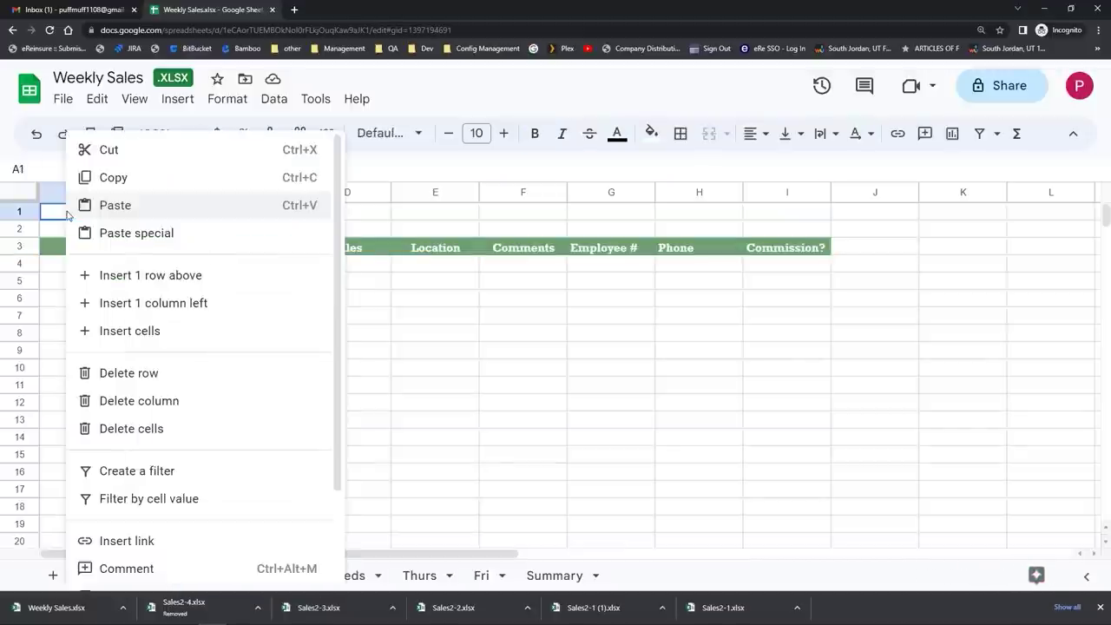
click(95, 208)
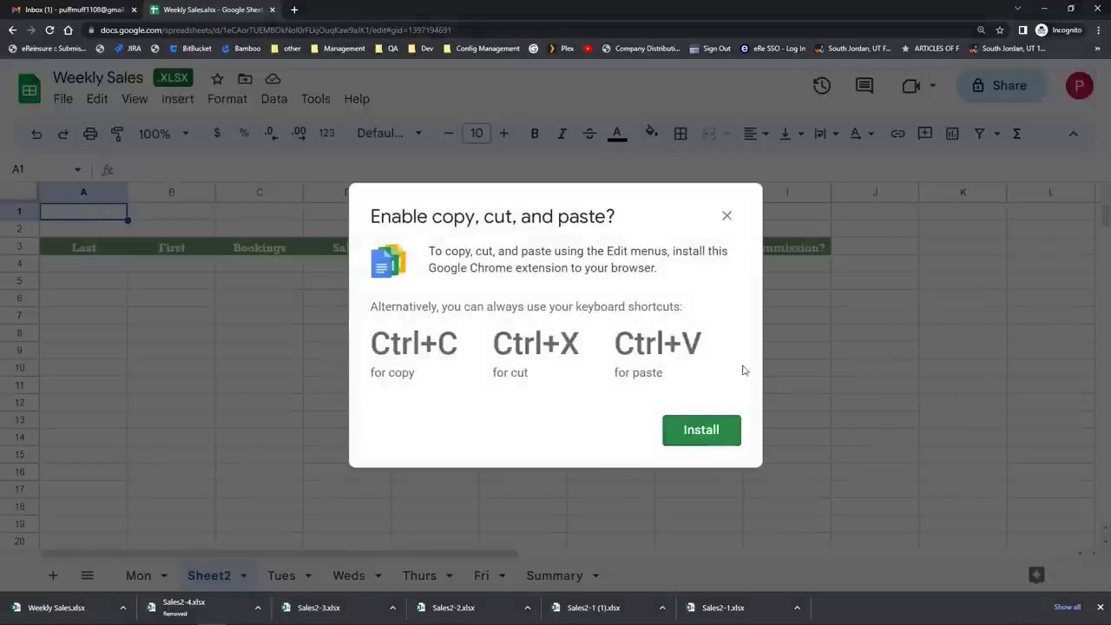
click(727, 216)
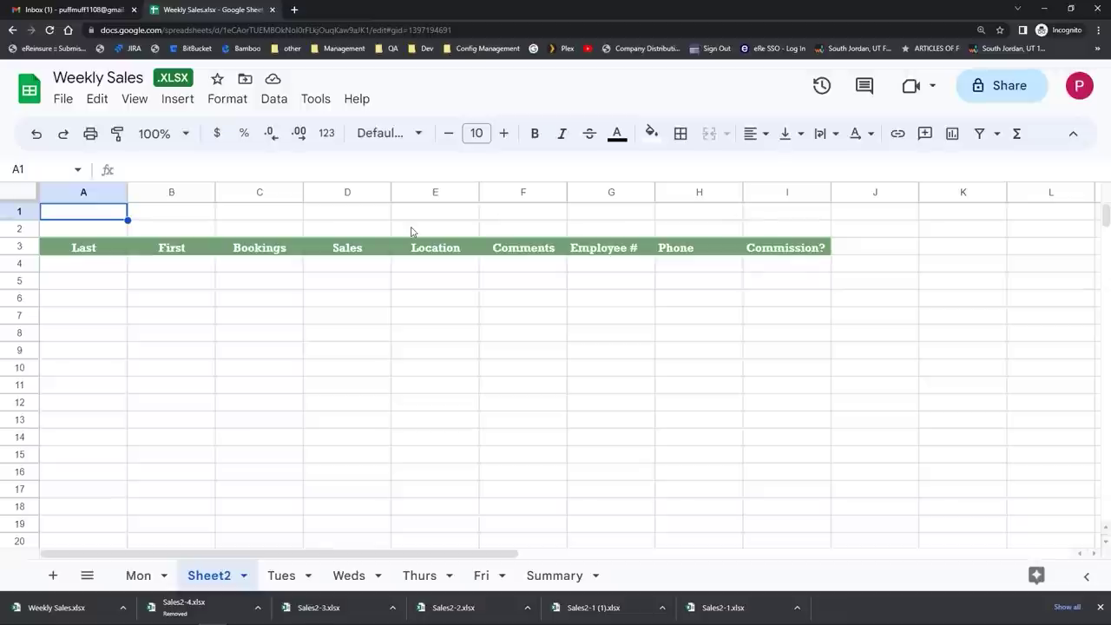
text(Daily Summary)
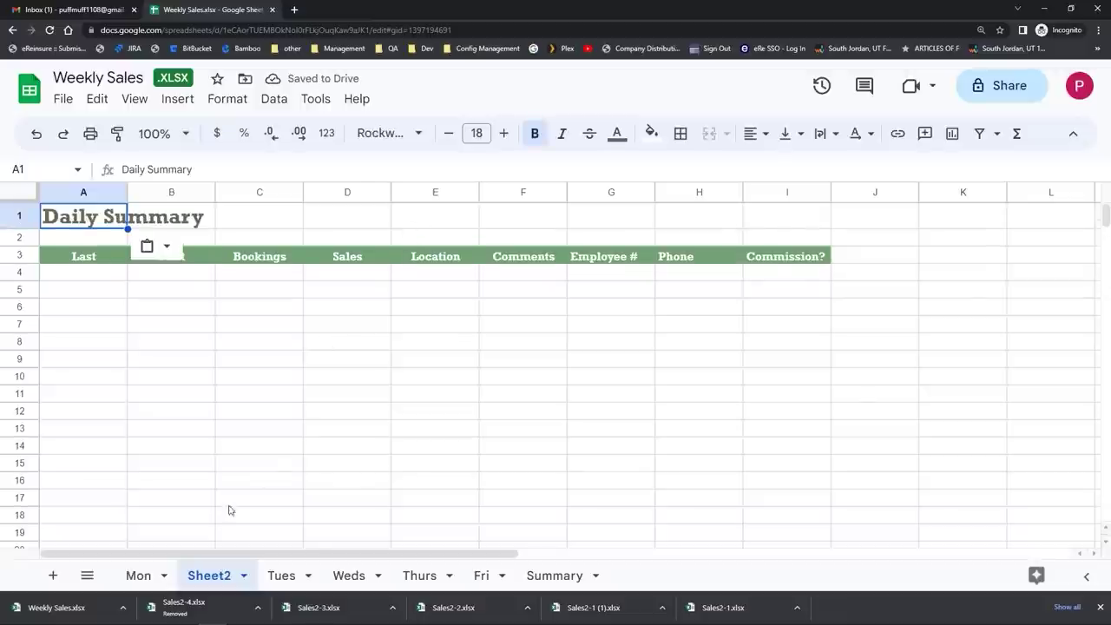
Step: Return to the Mon sheet
click(138, 577)
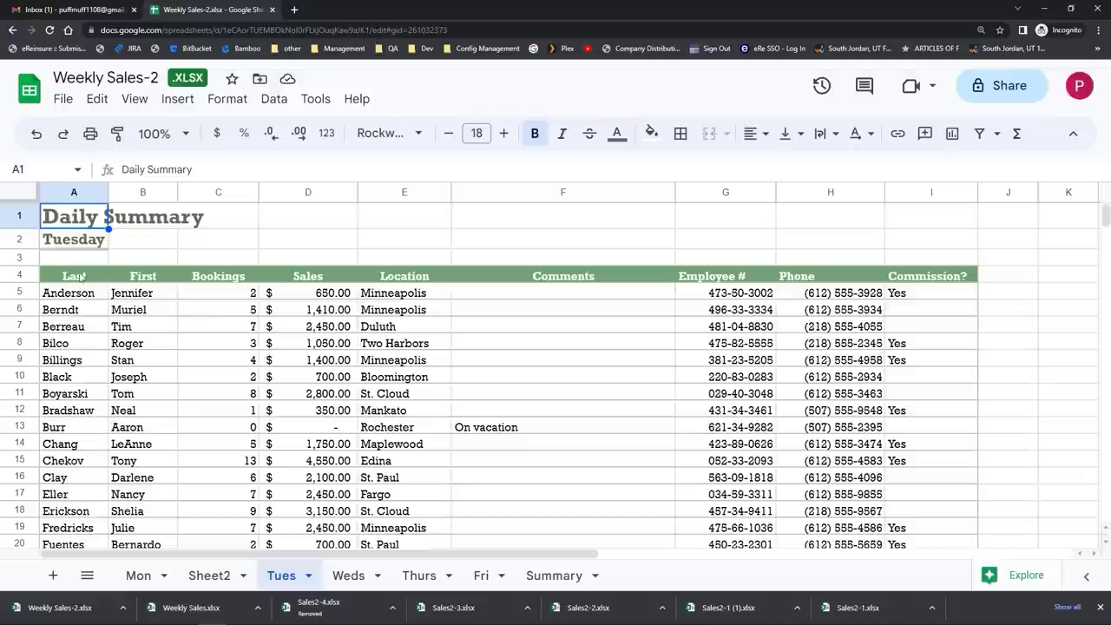
Step: Set text rotation of header row A4:I4 to None, after trying tilt up and stacked
drag(78, 278, 929, 276)
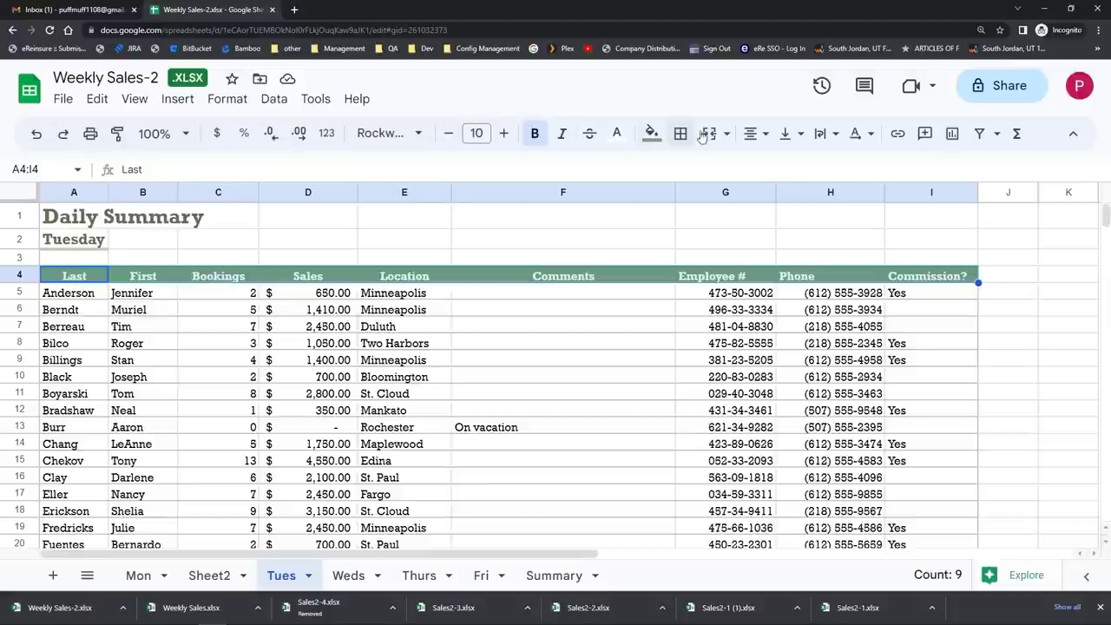
click(867, 141)
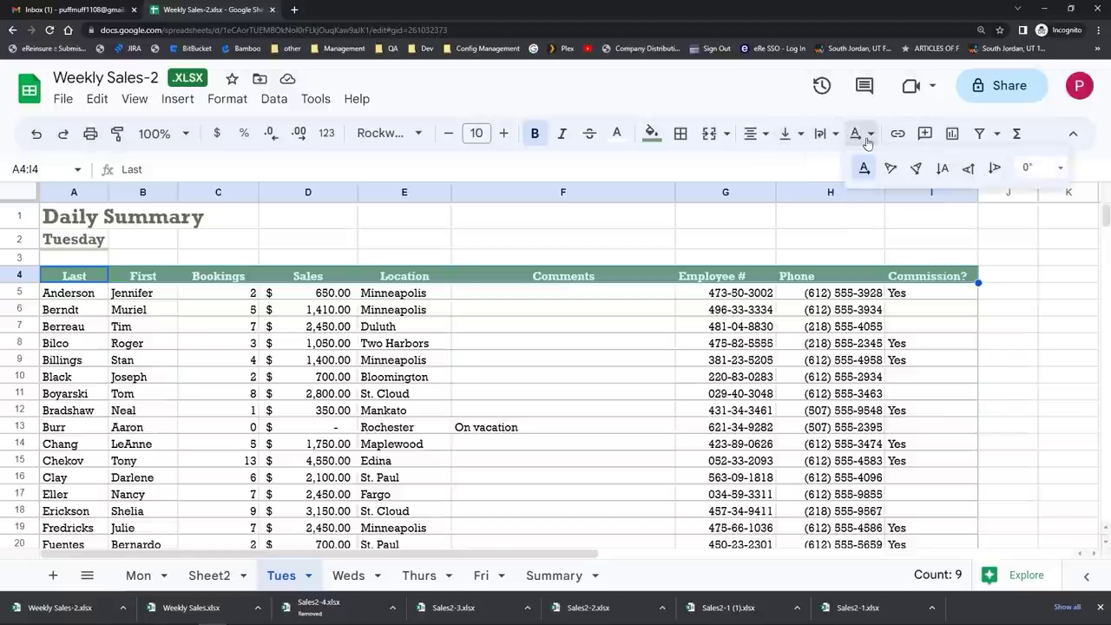
click(890, 169)
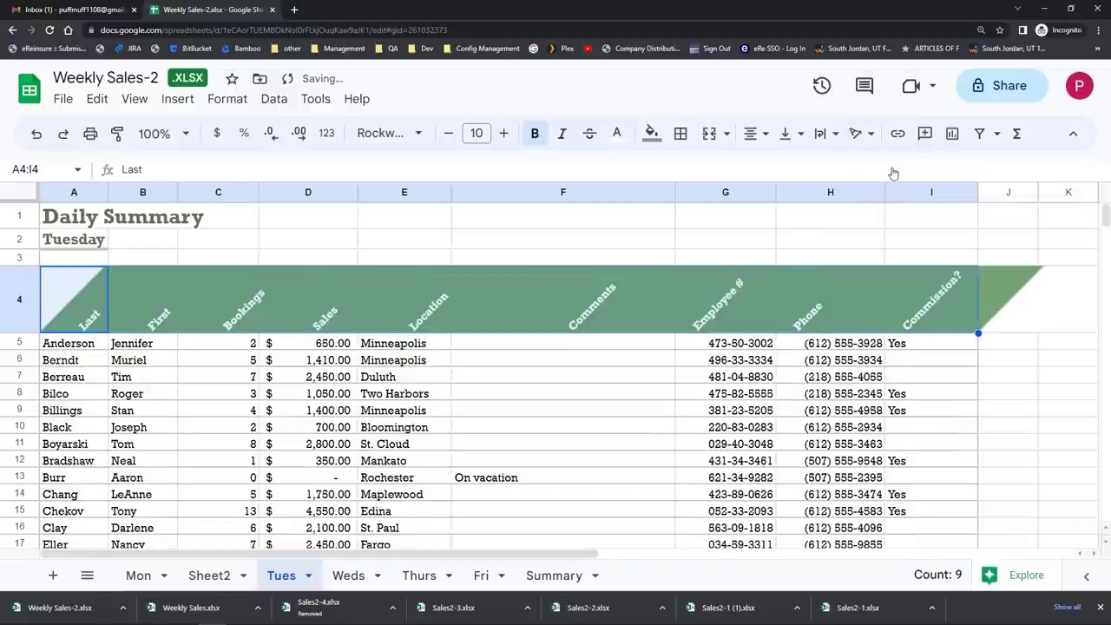
click(863, 133)
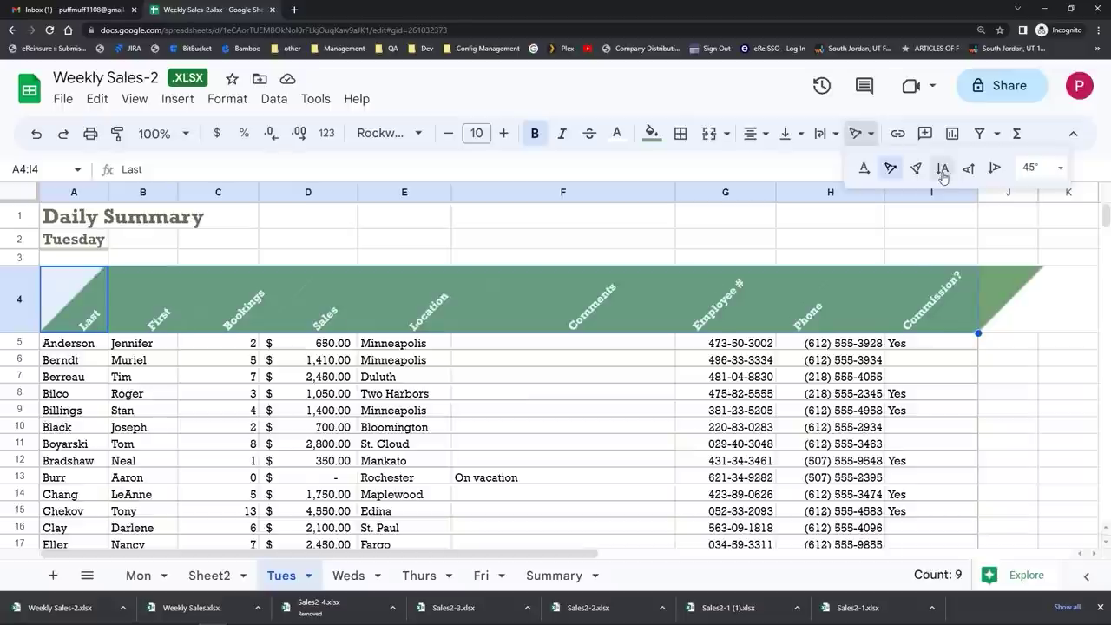
click(942, 169)
click(866, 132)
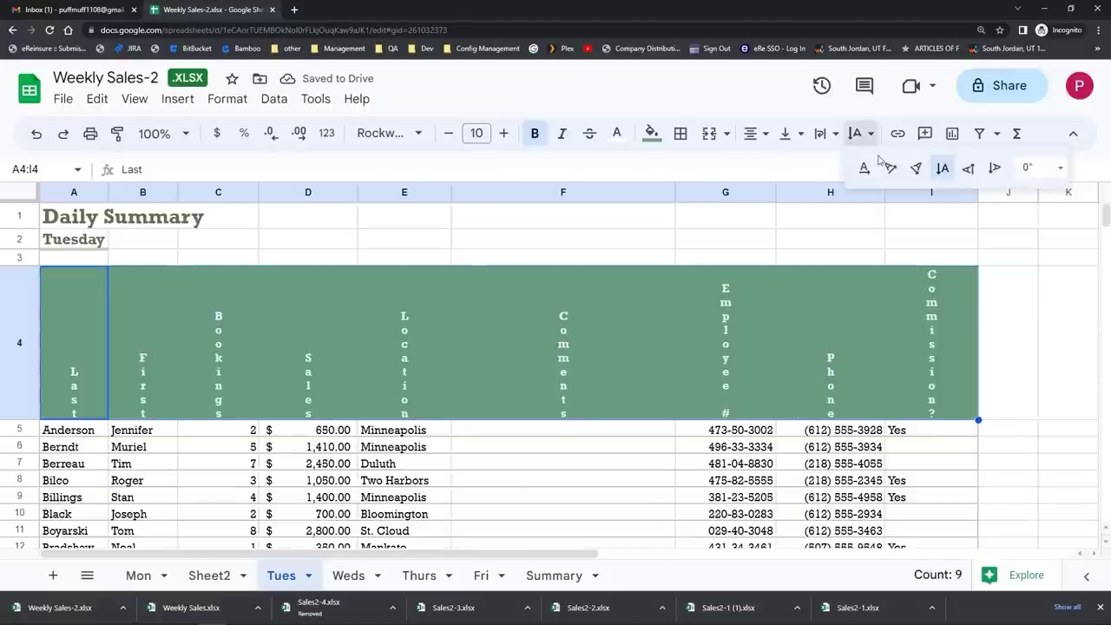
click(865, 170)
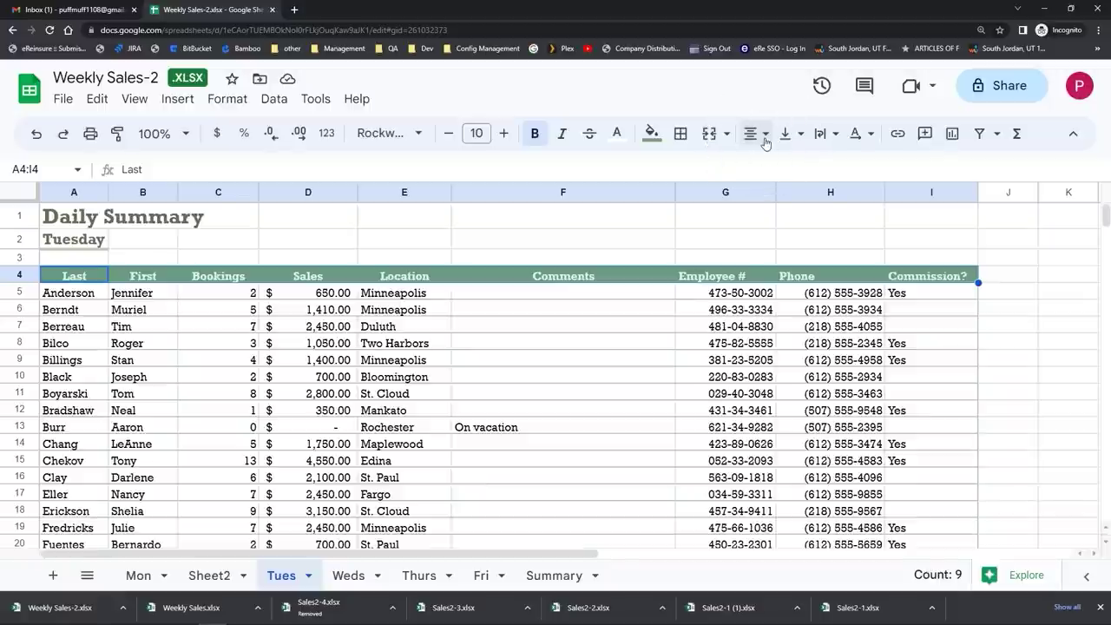
Step: Left-align the A4:I4 header labels, after trying Center and Right
click(765, 144)
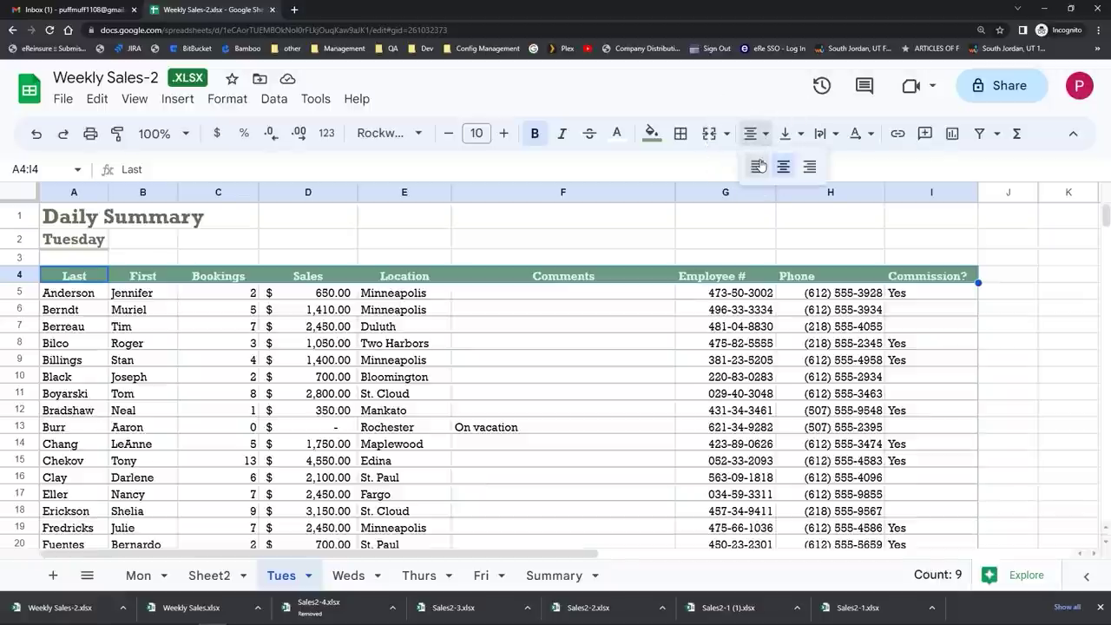
click(761, 165)
click(751, 133)
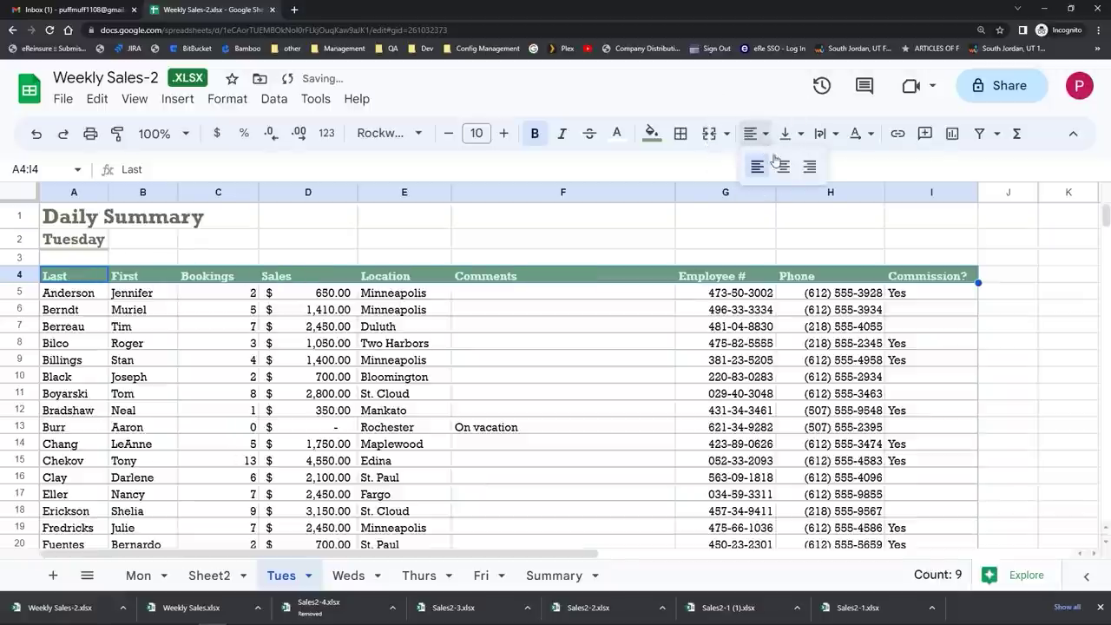
click(783, 169)
click(751, 133)
click(810, 167)
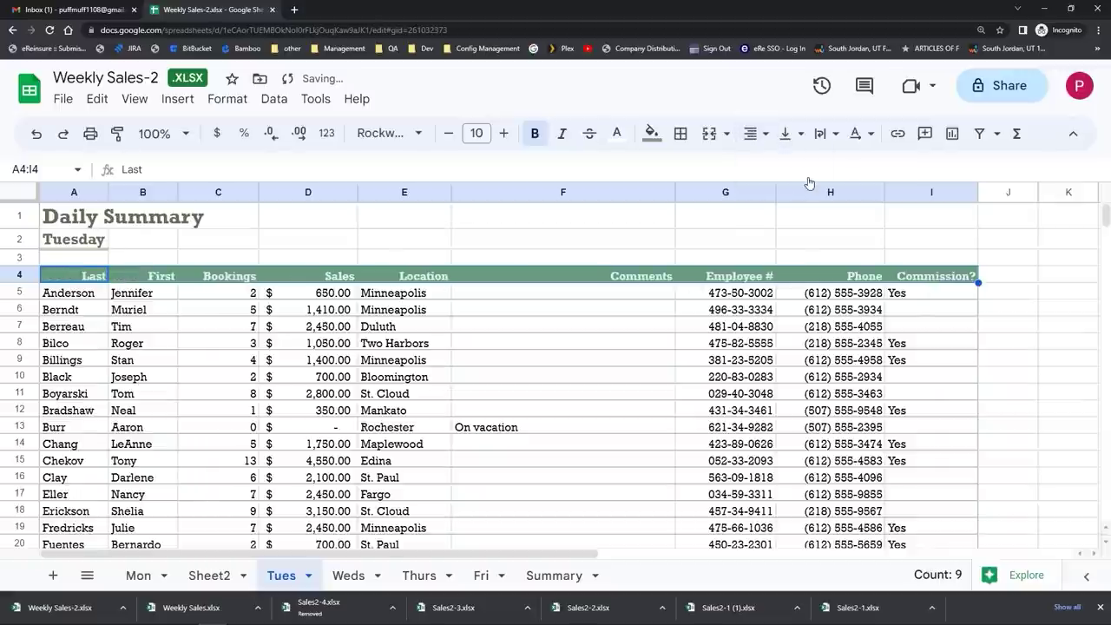
click(755, 136)
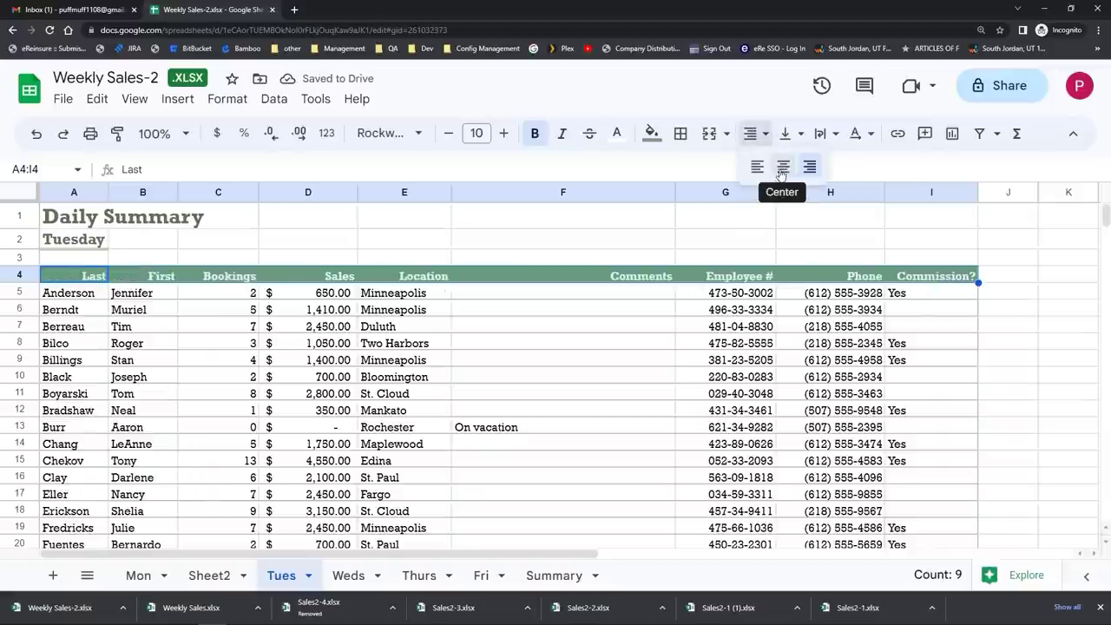
click(759, 173)
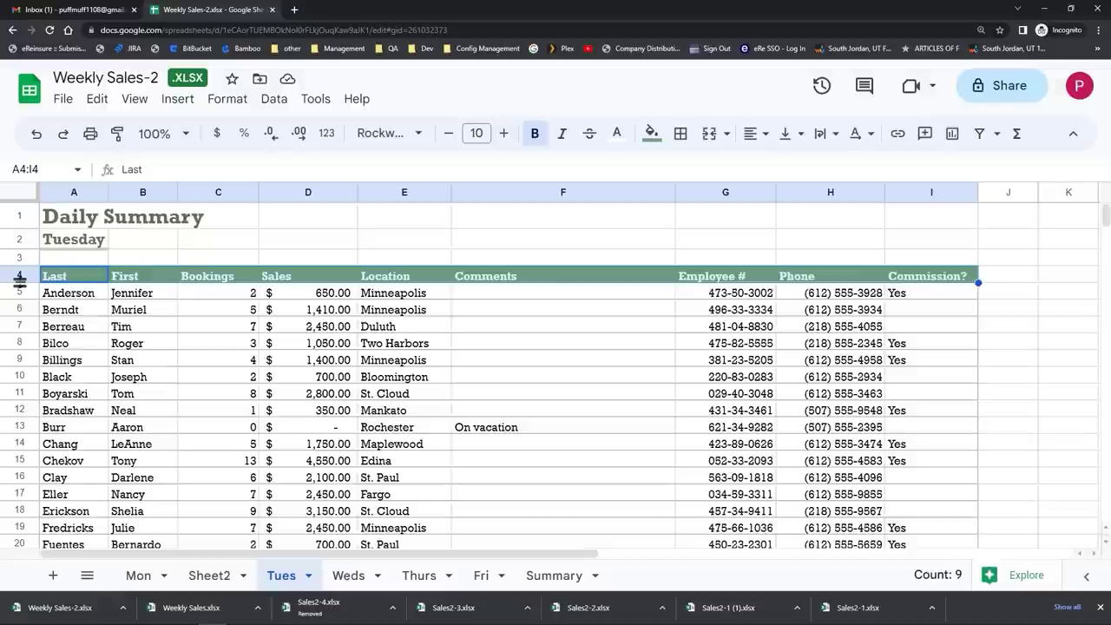
Step: Heighten row 4 and set its header labels to Middle vertical alignment, after trying Bottom
drag(19, 283, 19, 300)
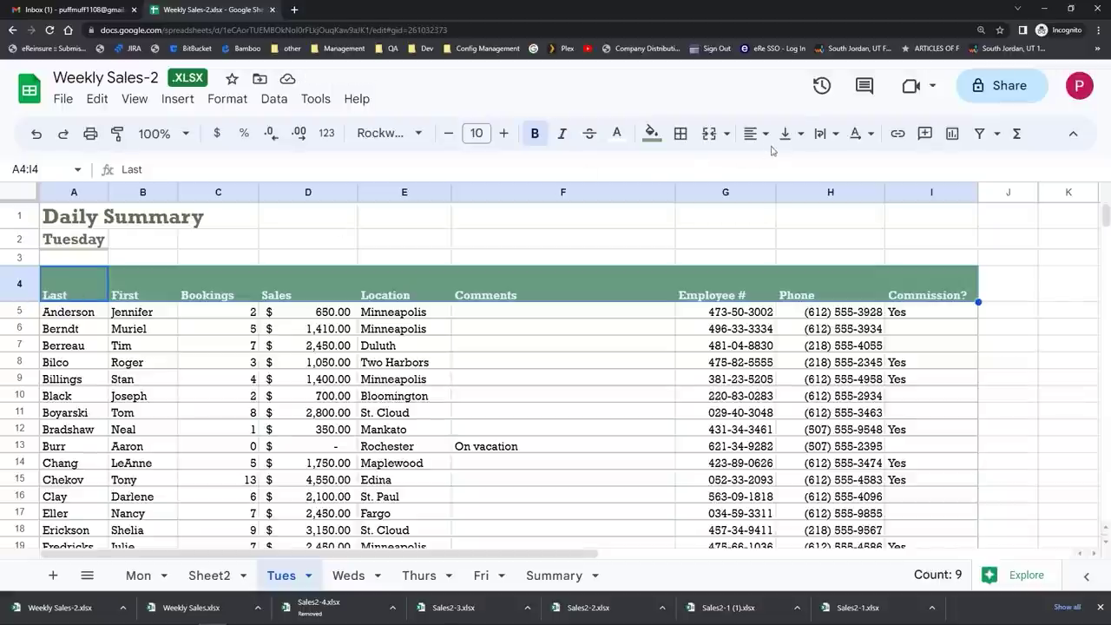
click(799, 143)
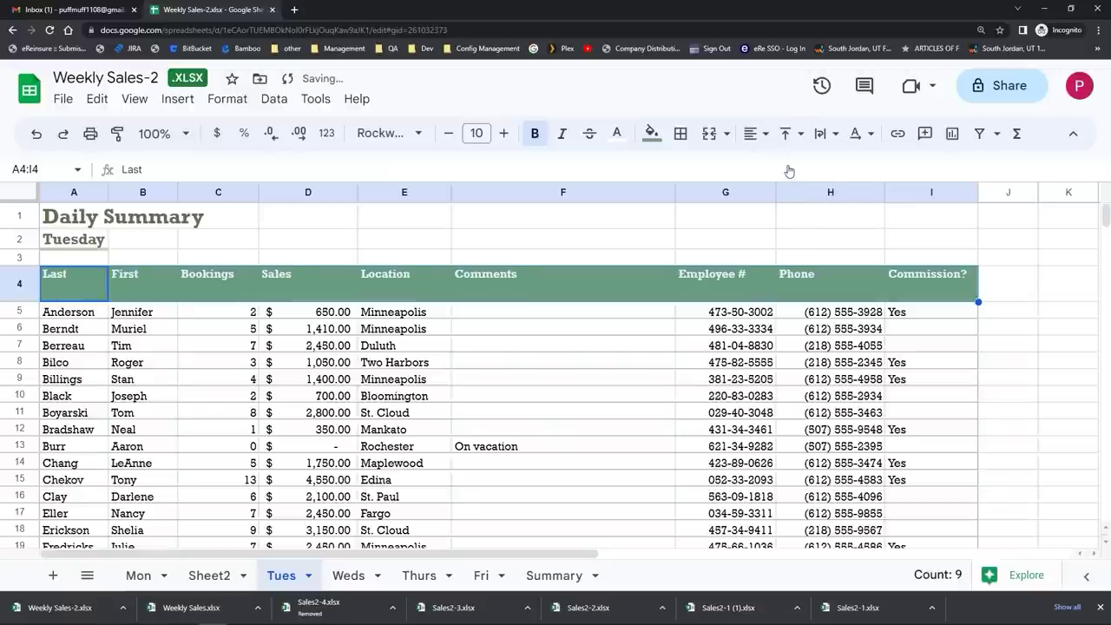
click(793, 135)
click(814, 162)
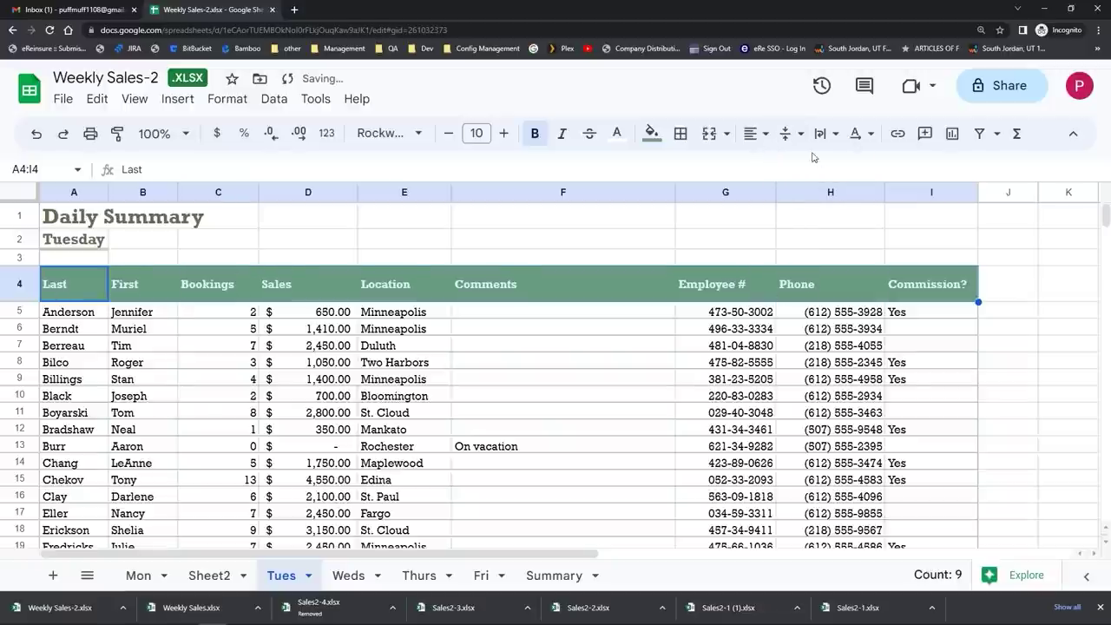
click(793, 134)
click(842, 166)
click(792, 134)
click(815, 164)
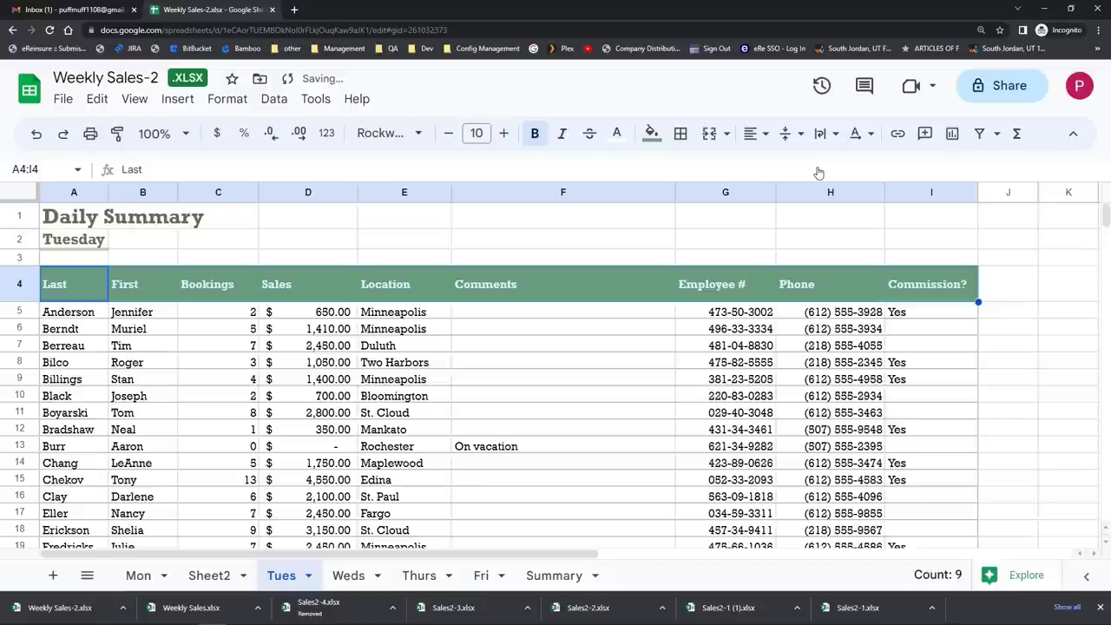
click(59, 224)
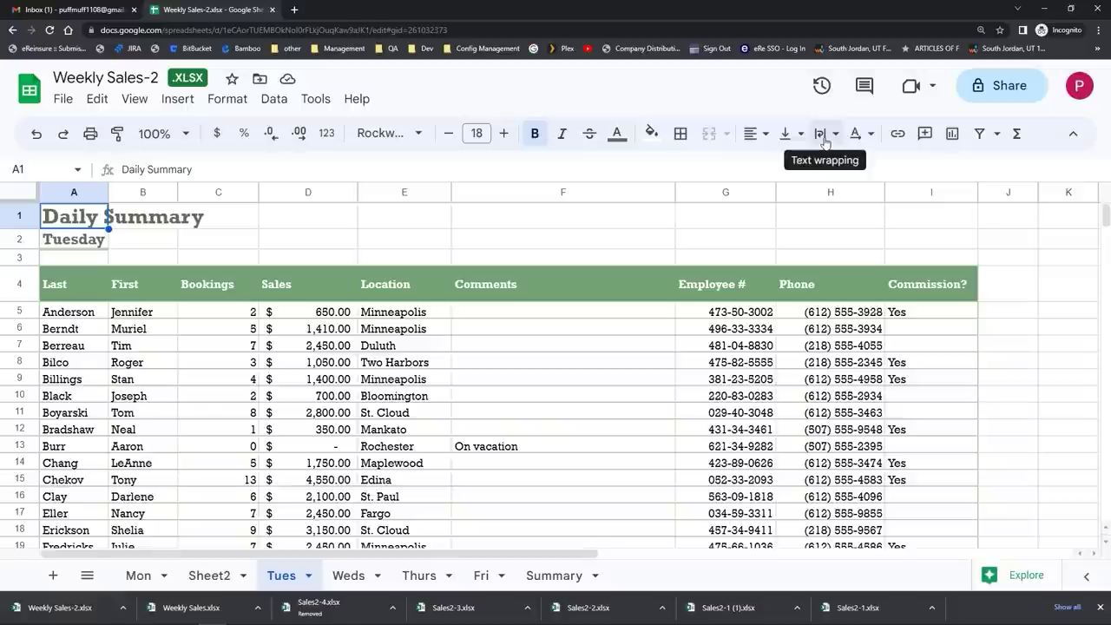
click(824, 139)
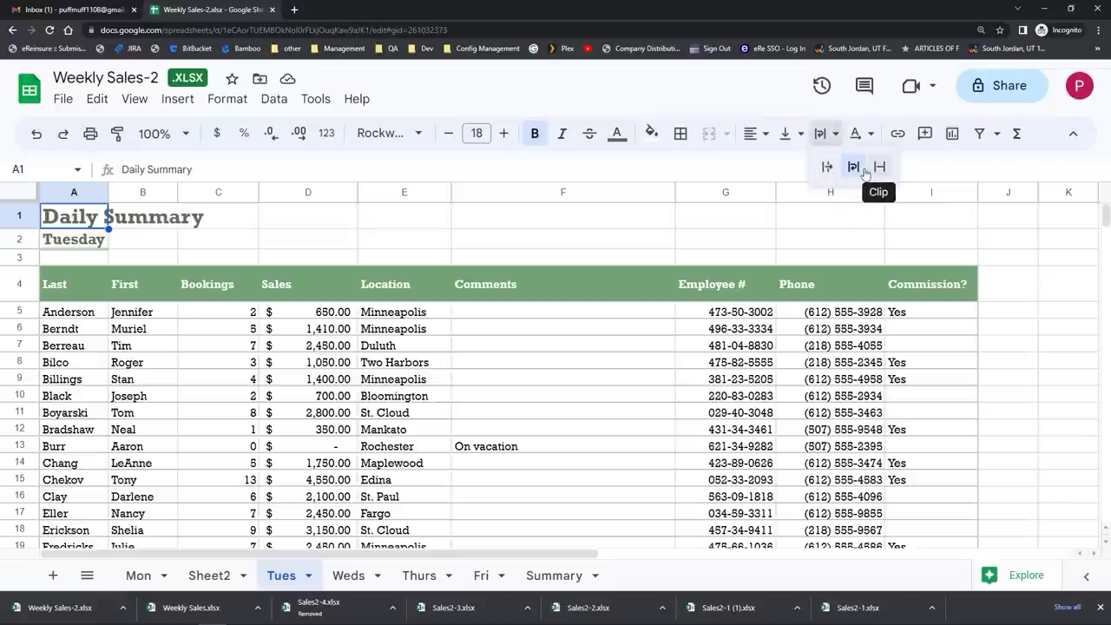
click(853, 167)
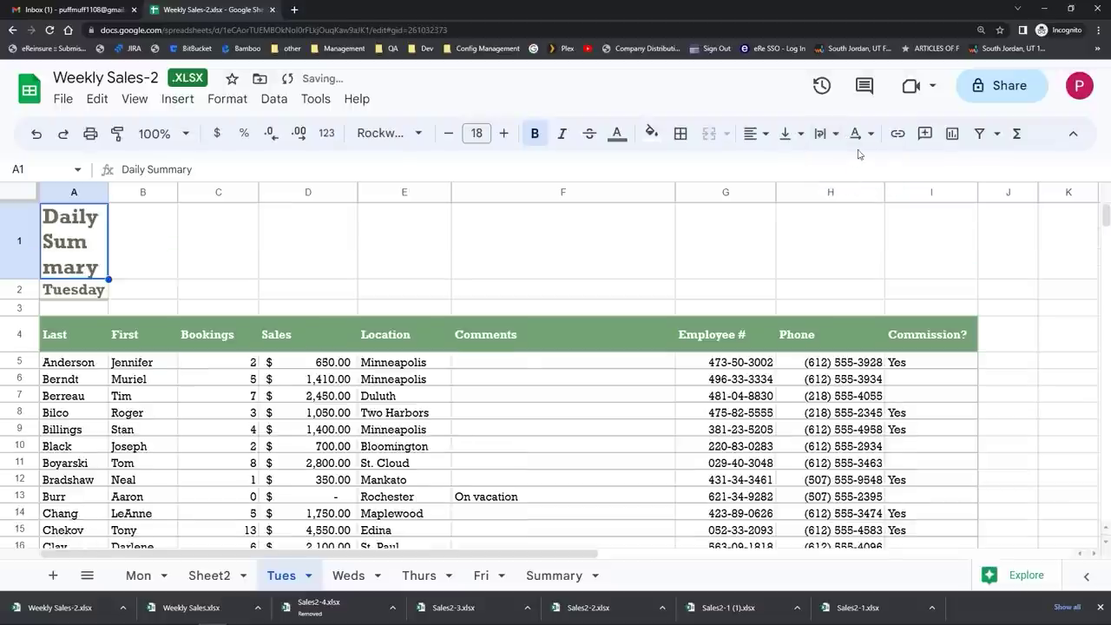
click(821, 134)
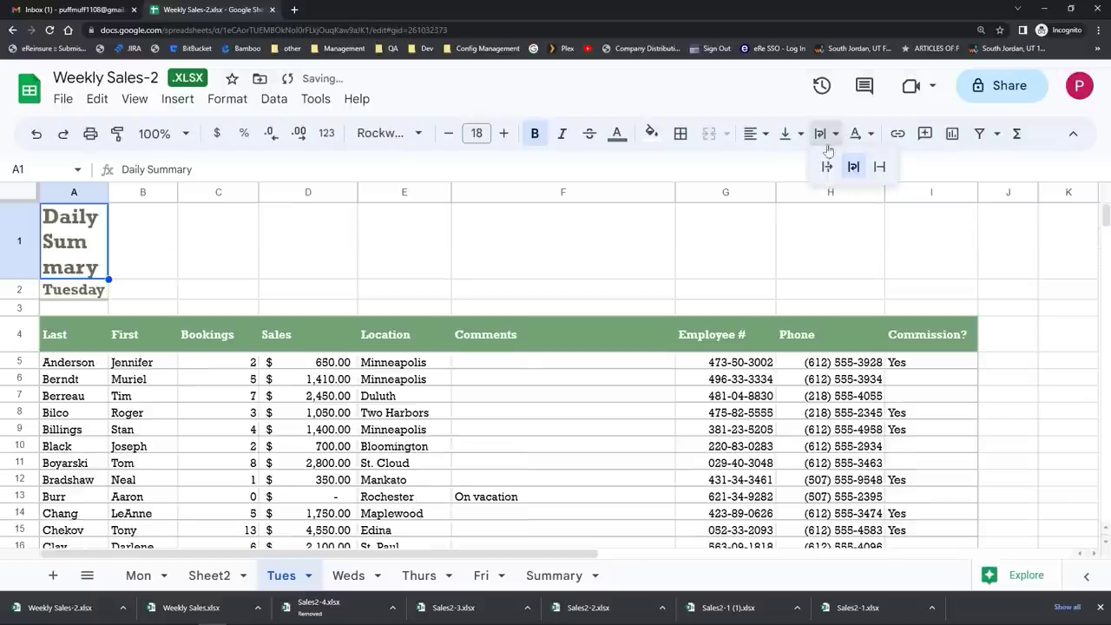
click(879, 167)
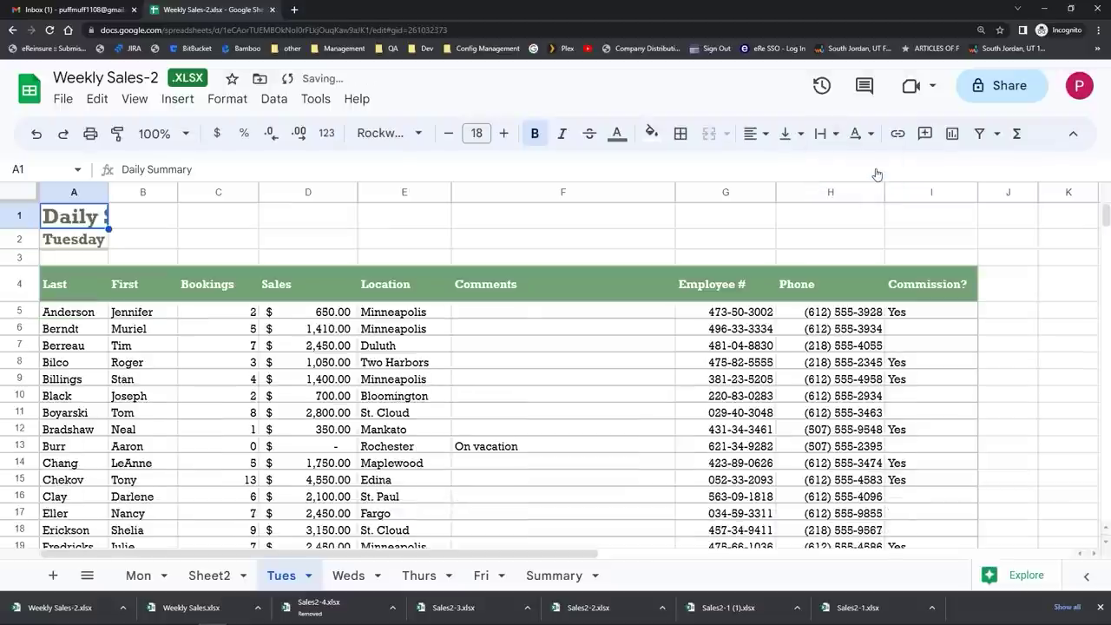
click(821, 134)
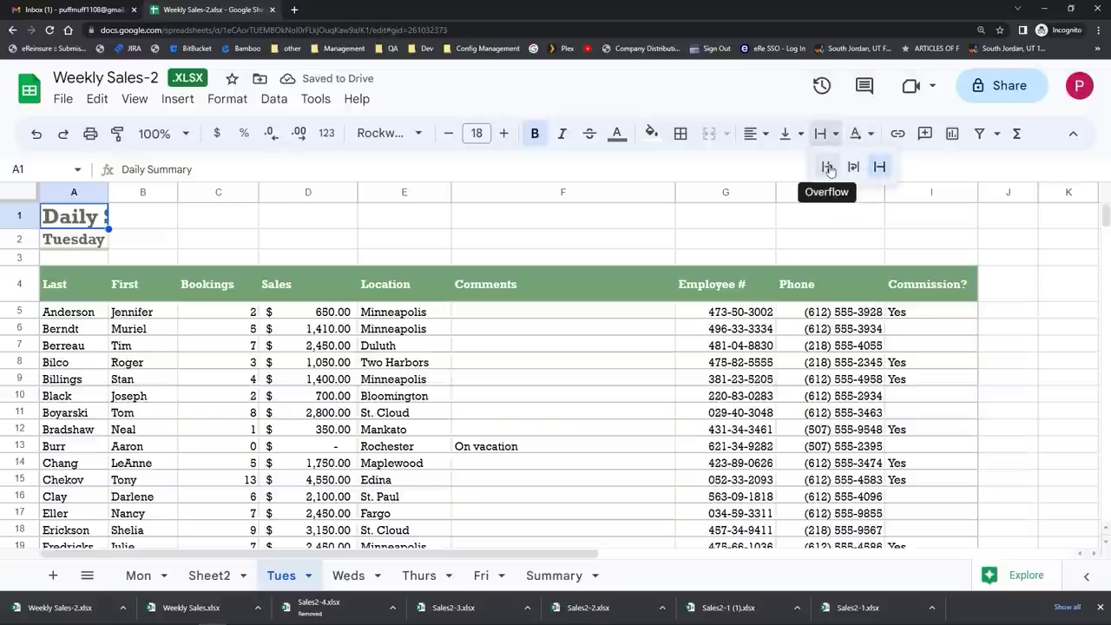
click(830, 168)
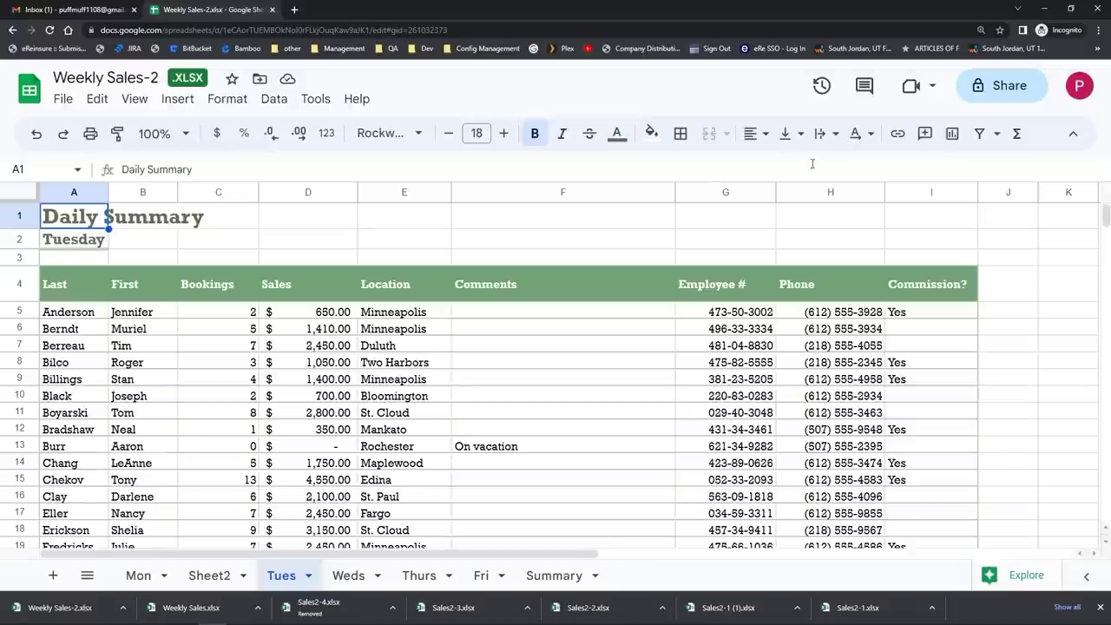
click(225, 101)
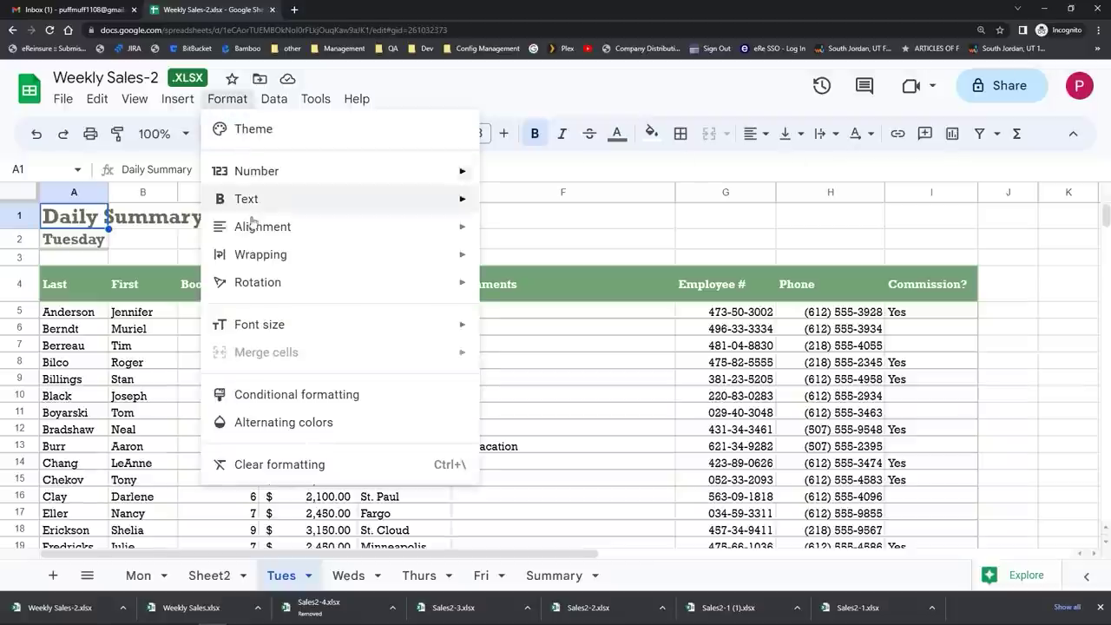
Step: Bring up the Jan-June Sales spreadsheet with its Income & Expenses table
mouse_move(251, 227)
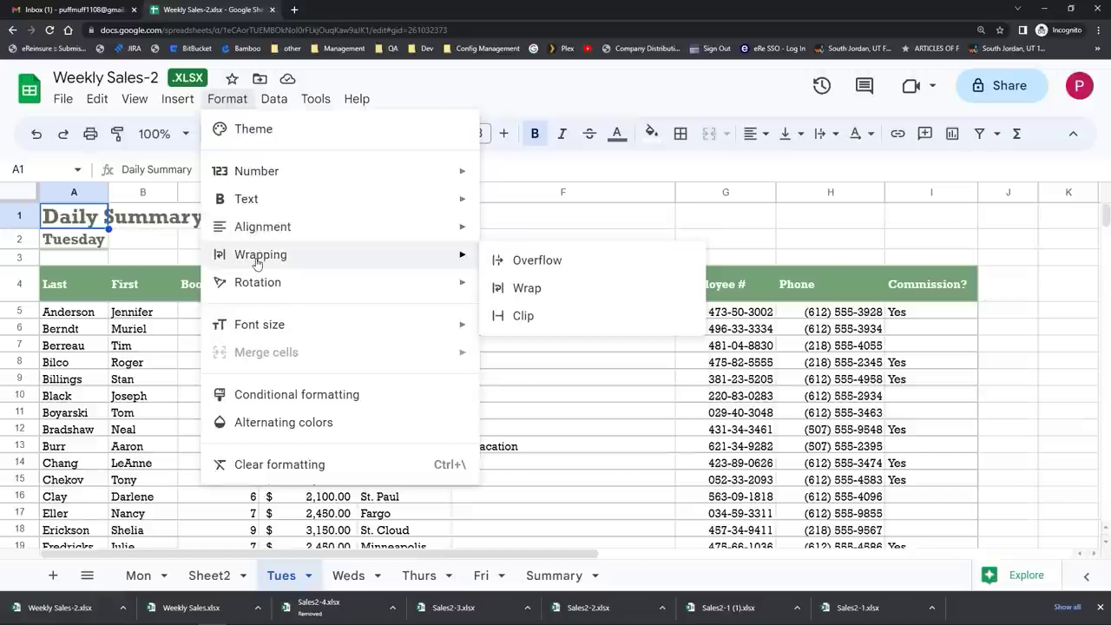
mouse_move(258, 297)
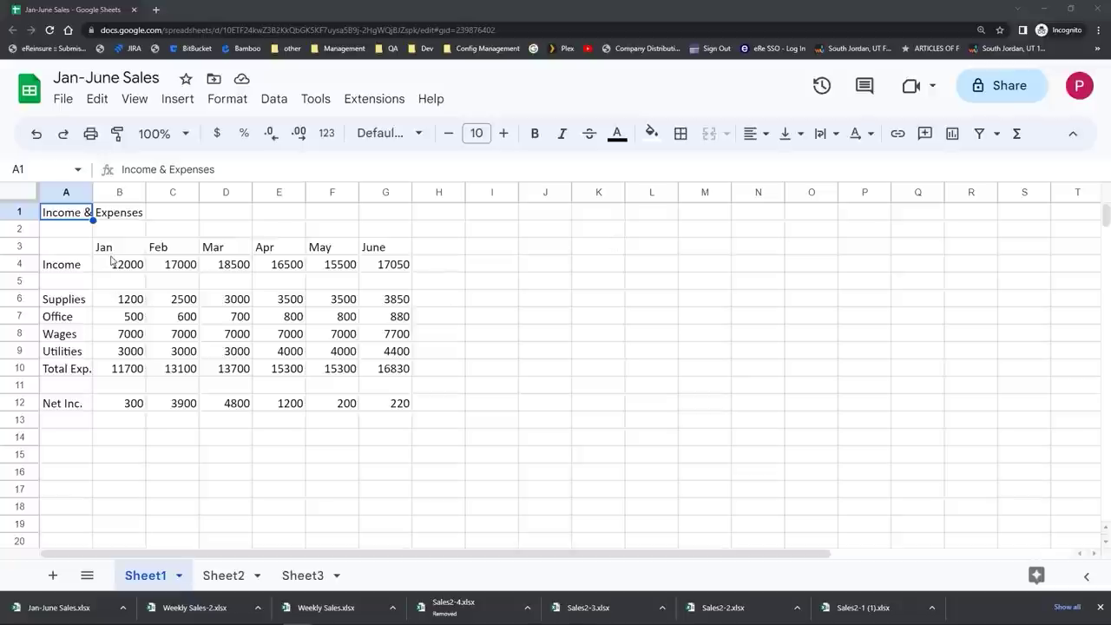
Step: Make the Jan–June headers in B3:G3 bold, italic and dark teal
drag(105, 254, 396, 254)
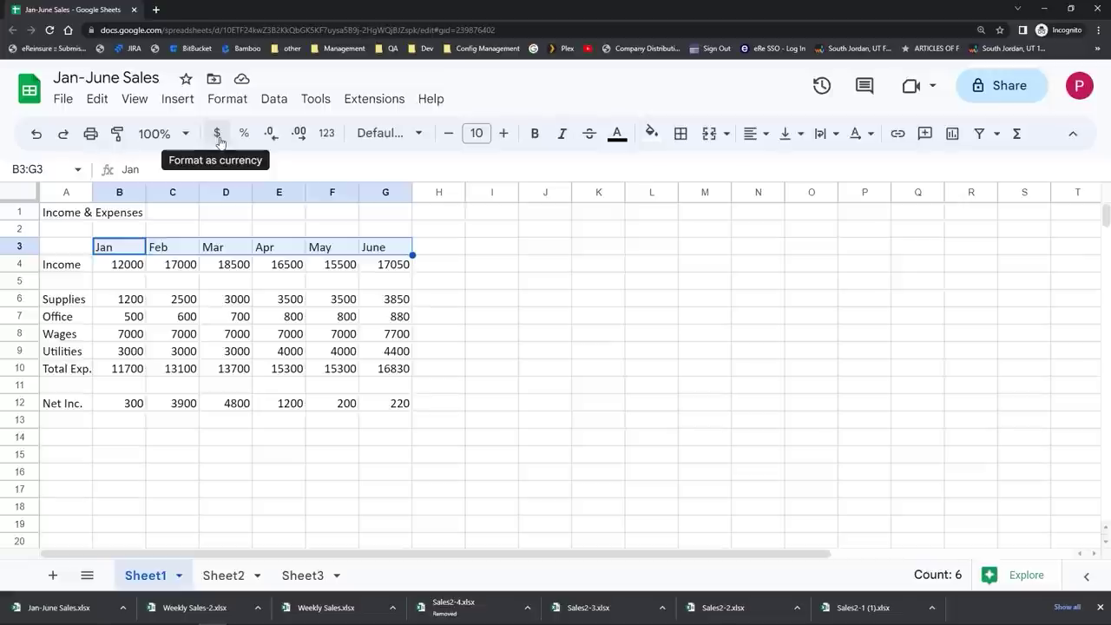
click(535, 135)
click(556, 137)
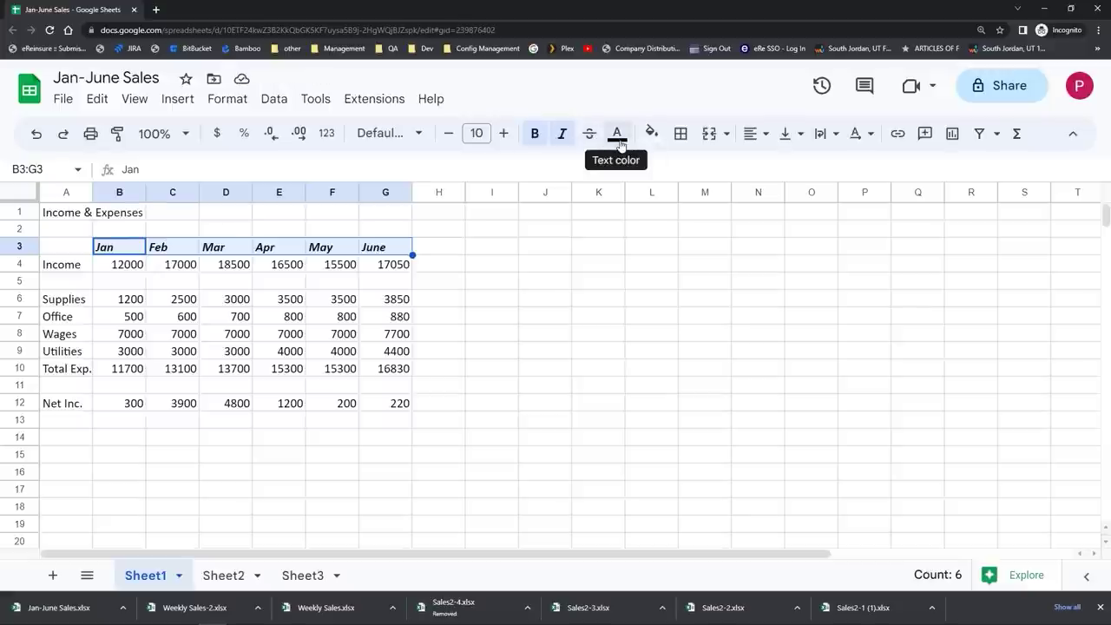
click(618, 139)
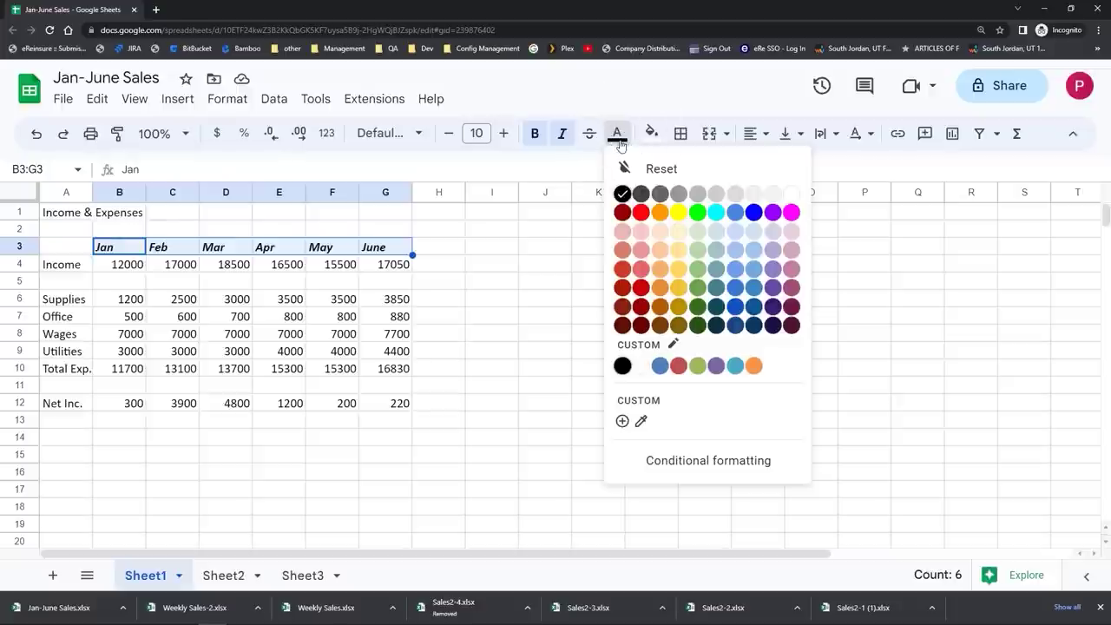
click(714, 308)
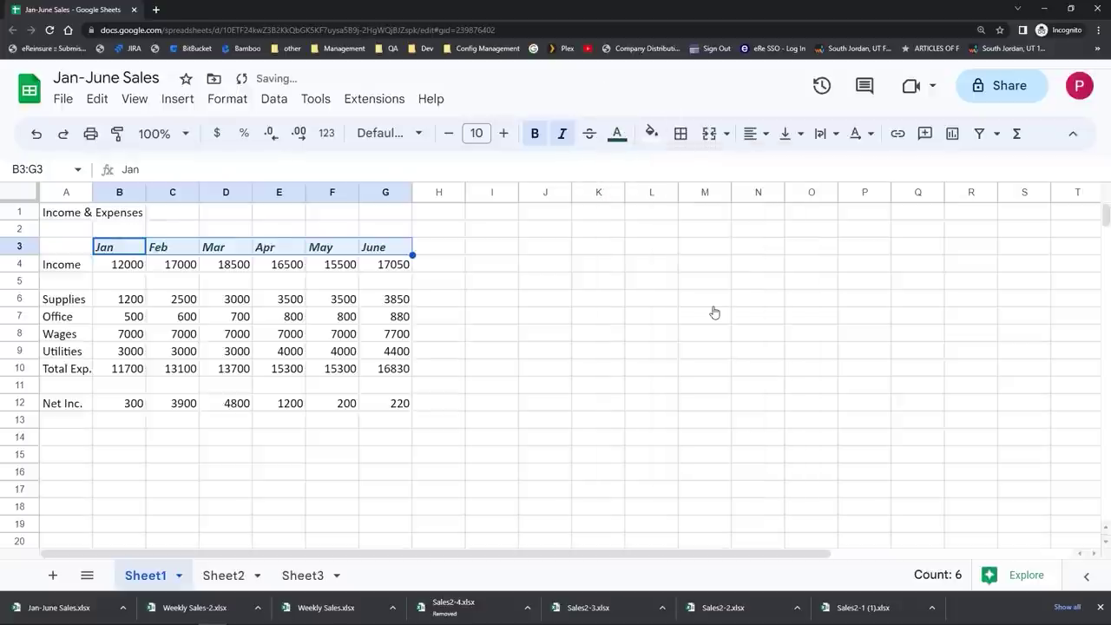
click(569, 305)
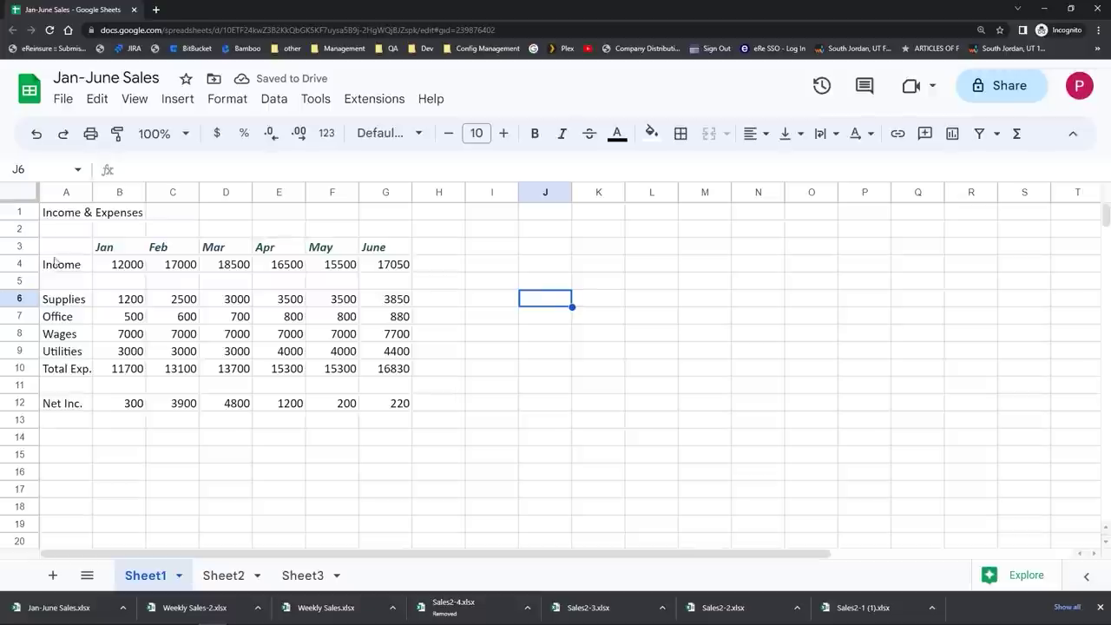
Step: Fill the row labels in A4:A12, Income through Net Inc., green
drag(54, 265, 63, 413)
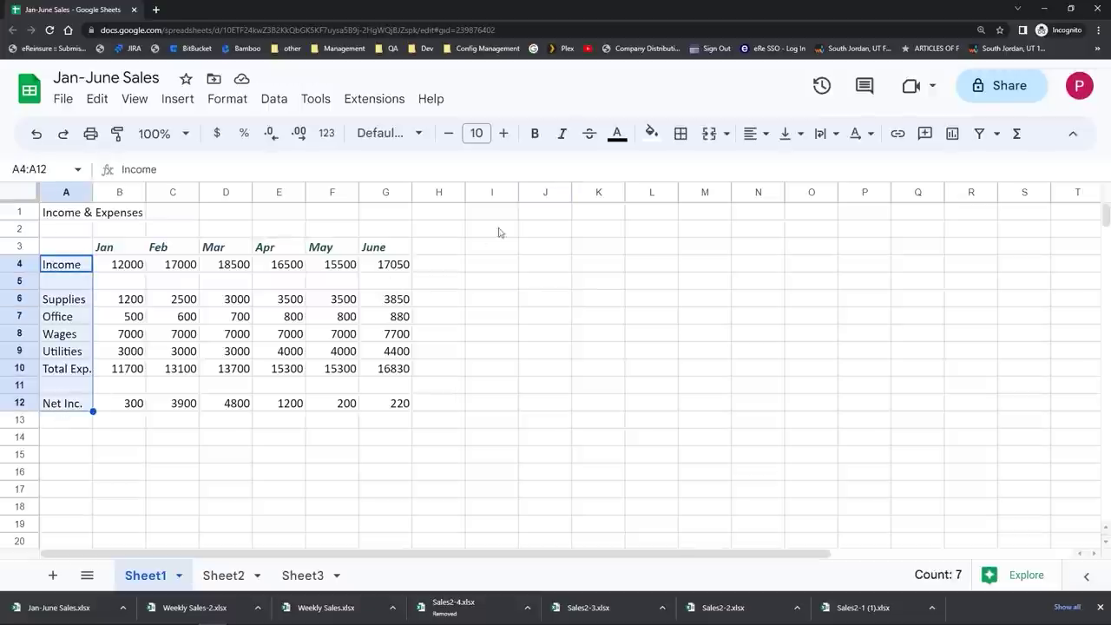
click(649, 134)
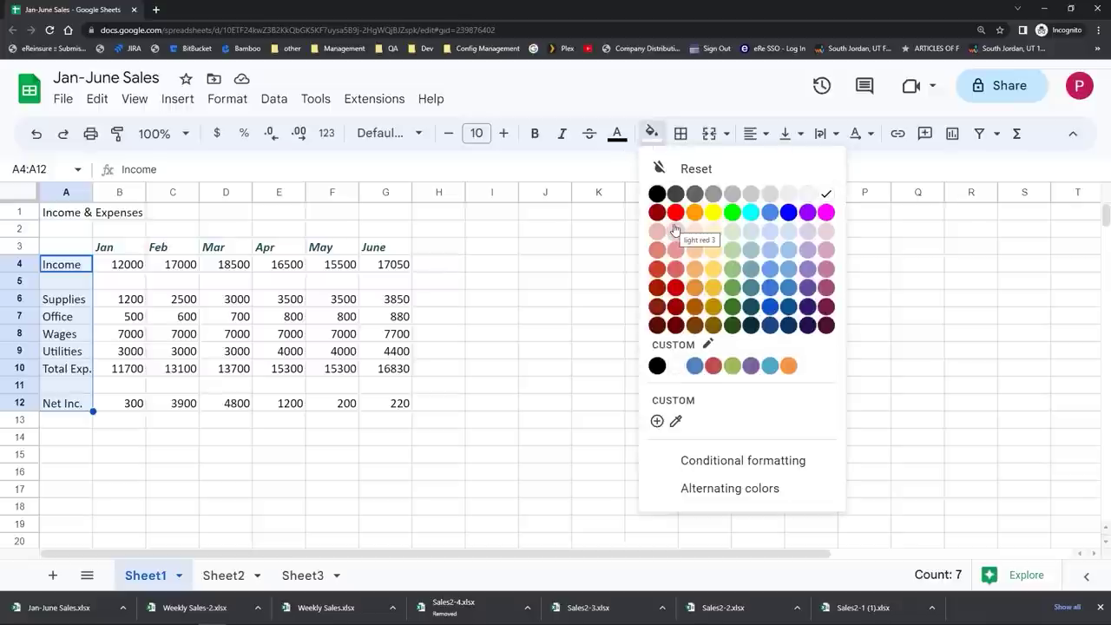
click(733, 295)
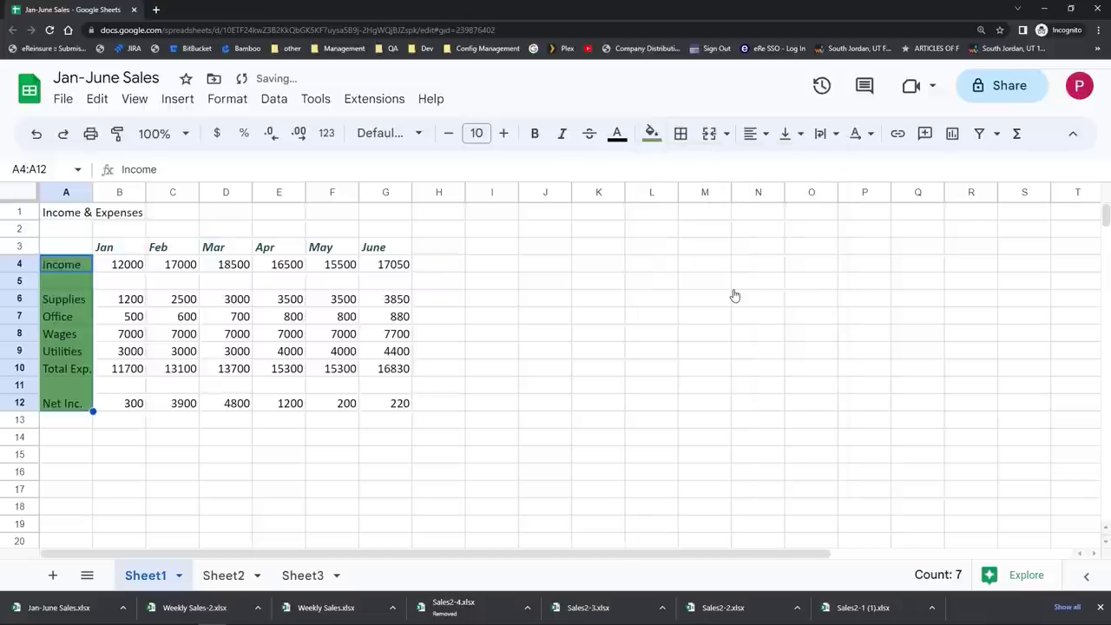
click(615, 292)
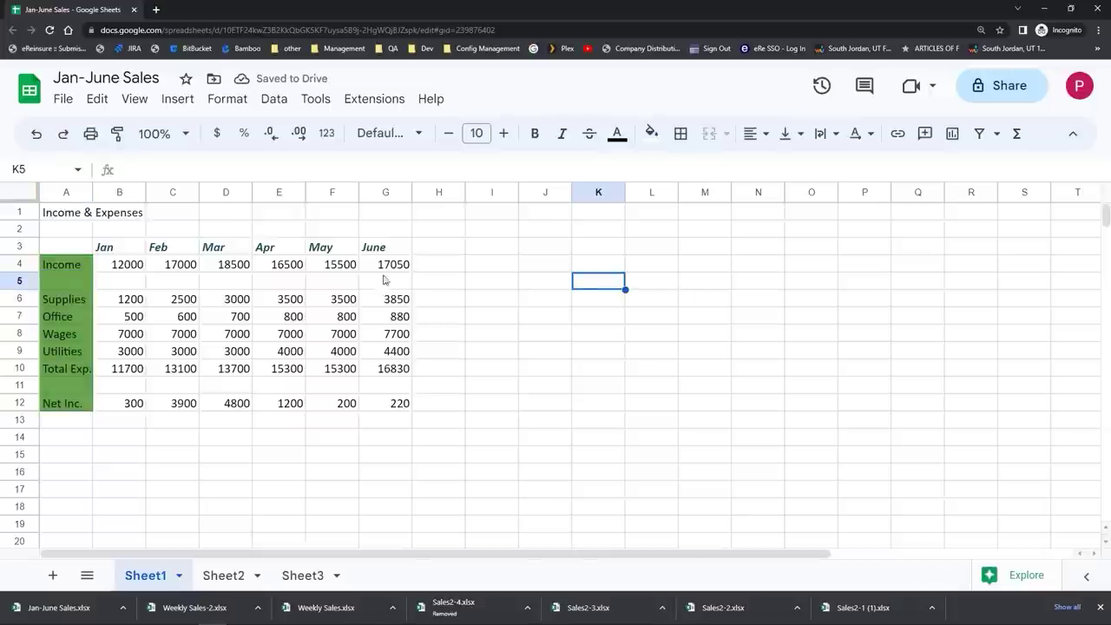
Step: Add thick blue inner borders between the Income figures in B4:G4
drag(119, 272, 377, 274)
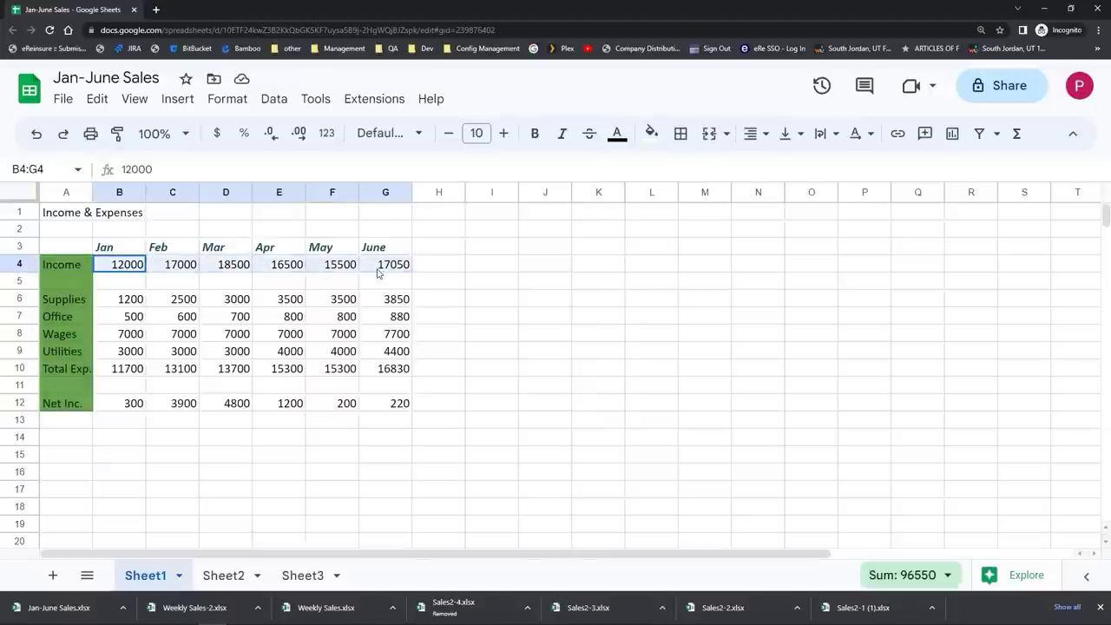
click(677, 139)
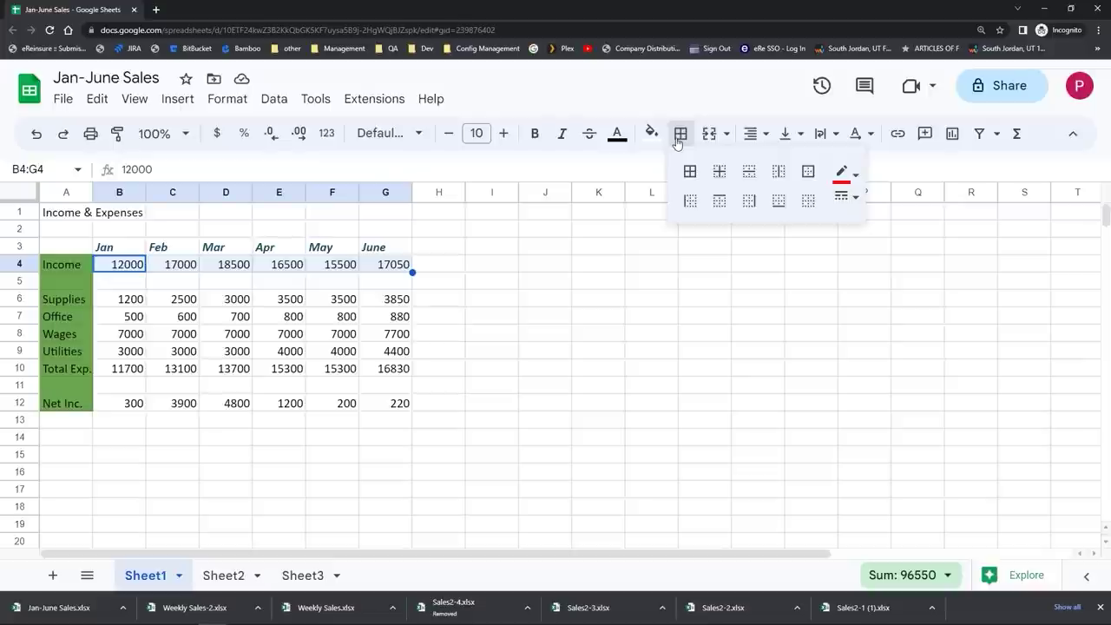
click(718, 173)
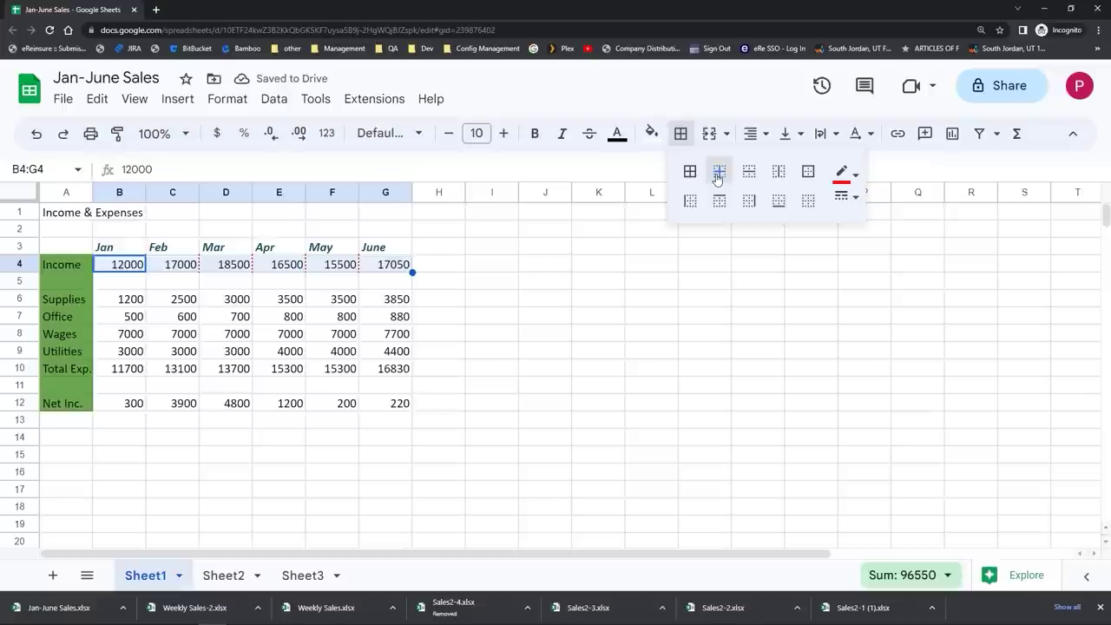
click(843, 177)
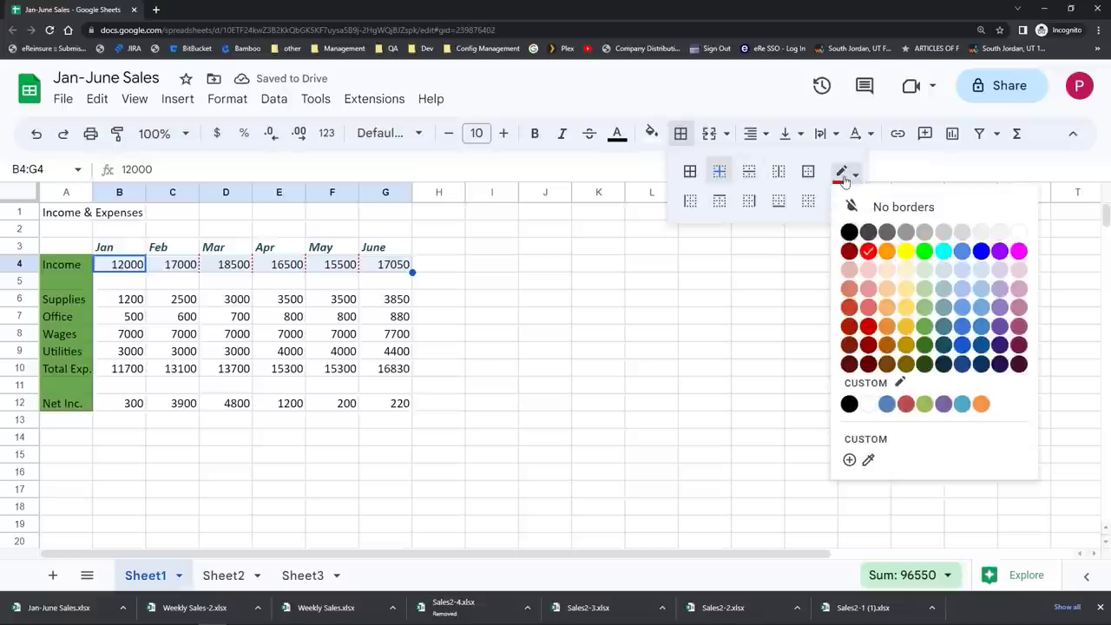
click(967, 252)
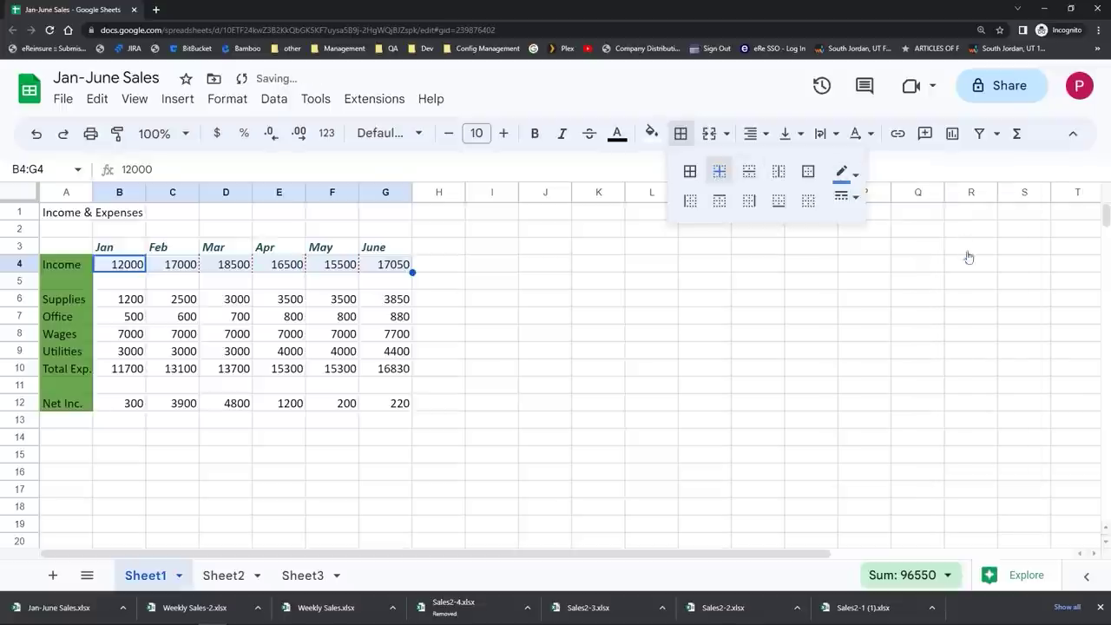
click(844, 196)
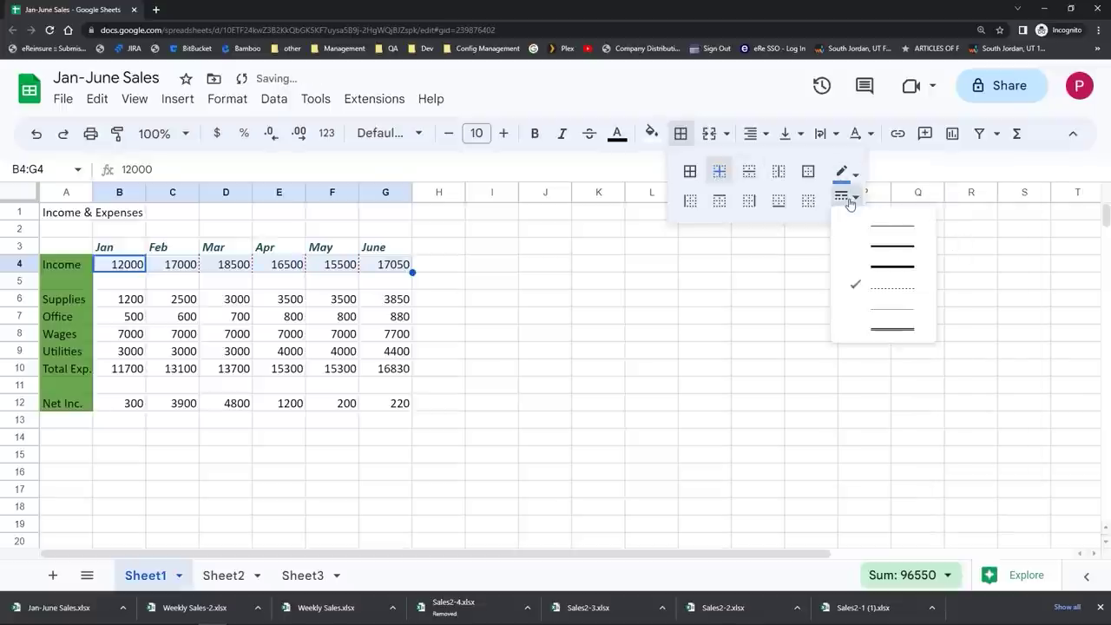
click(880, 265)
click(619, 321)
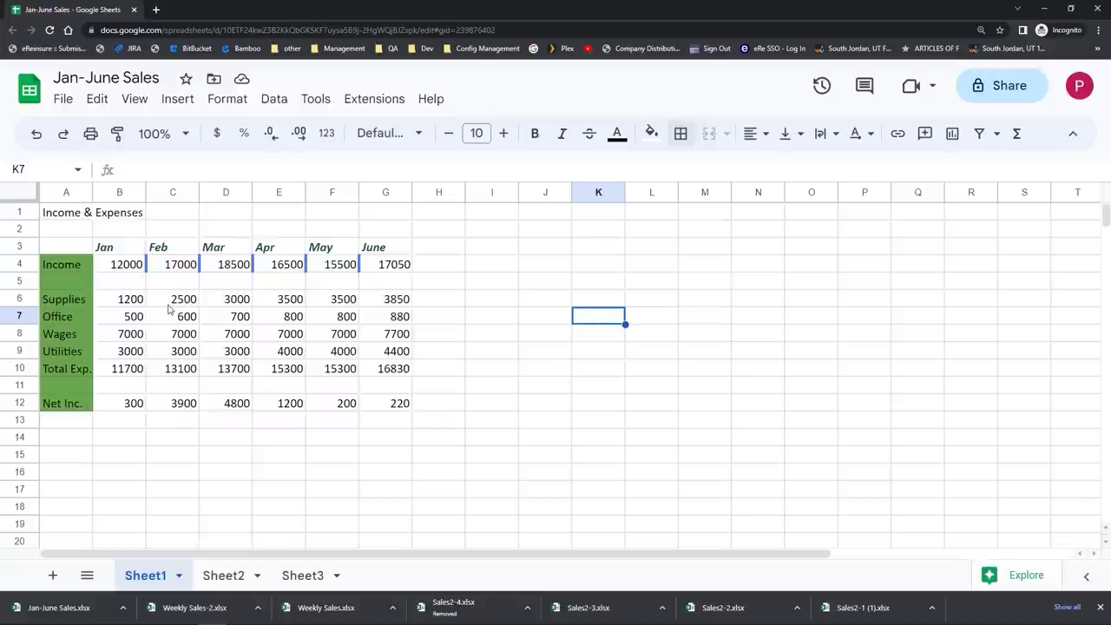
Step: Change the A1 title's font to Comic Sans MS
click(58, 219)
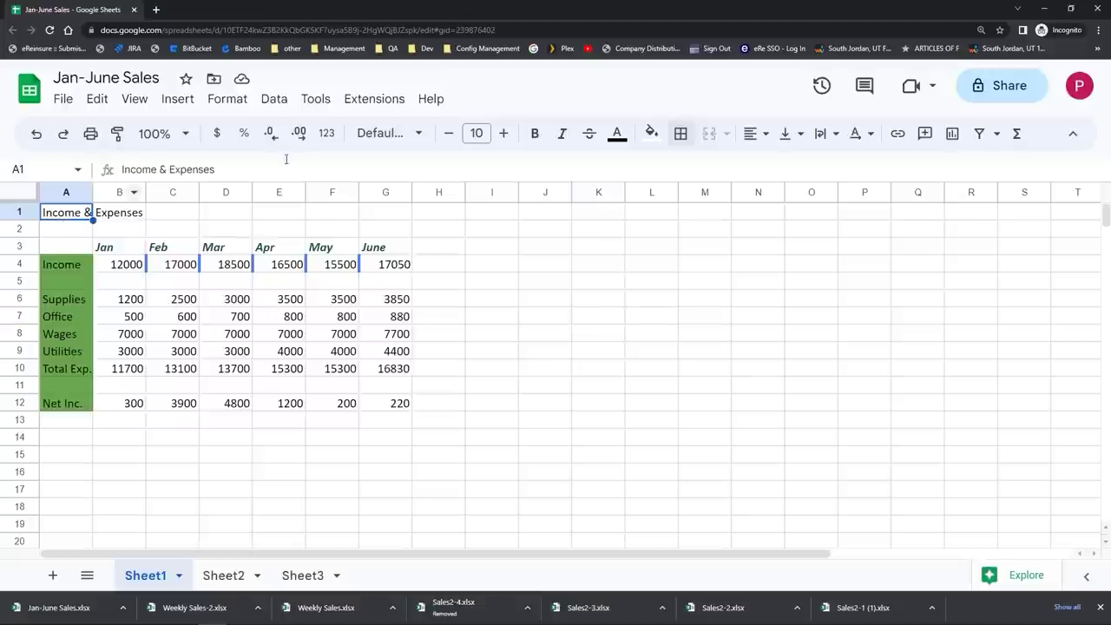
click(387, 134)
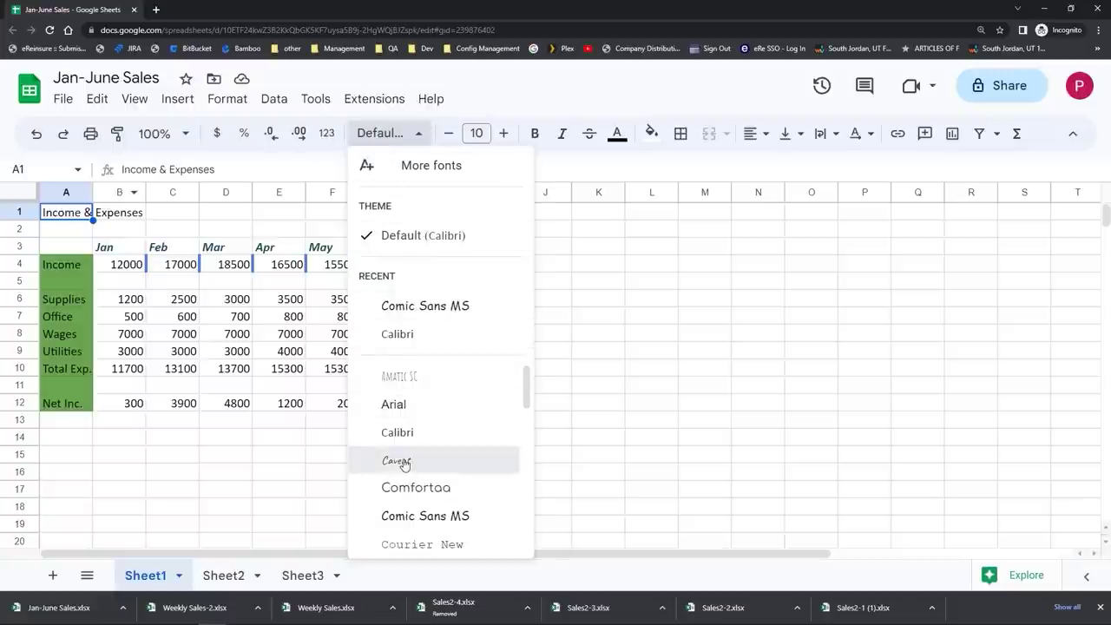
click(399, 460)
click(391, 137)
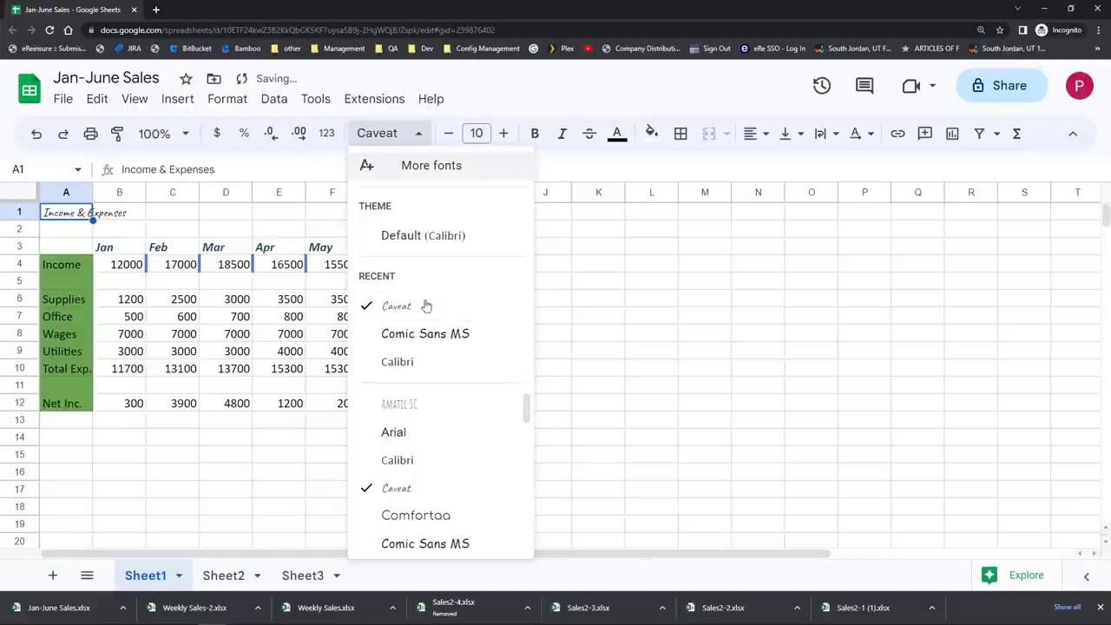
click(425, 334)
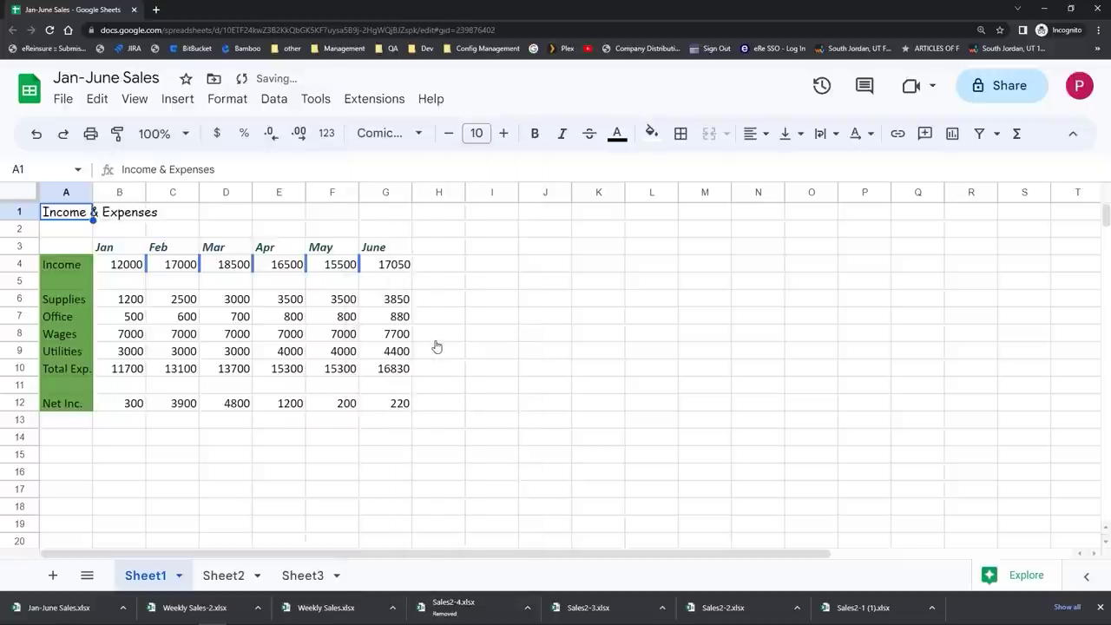
Step: Set the title's font size to 20
click(476, 133)
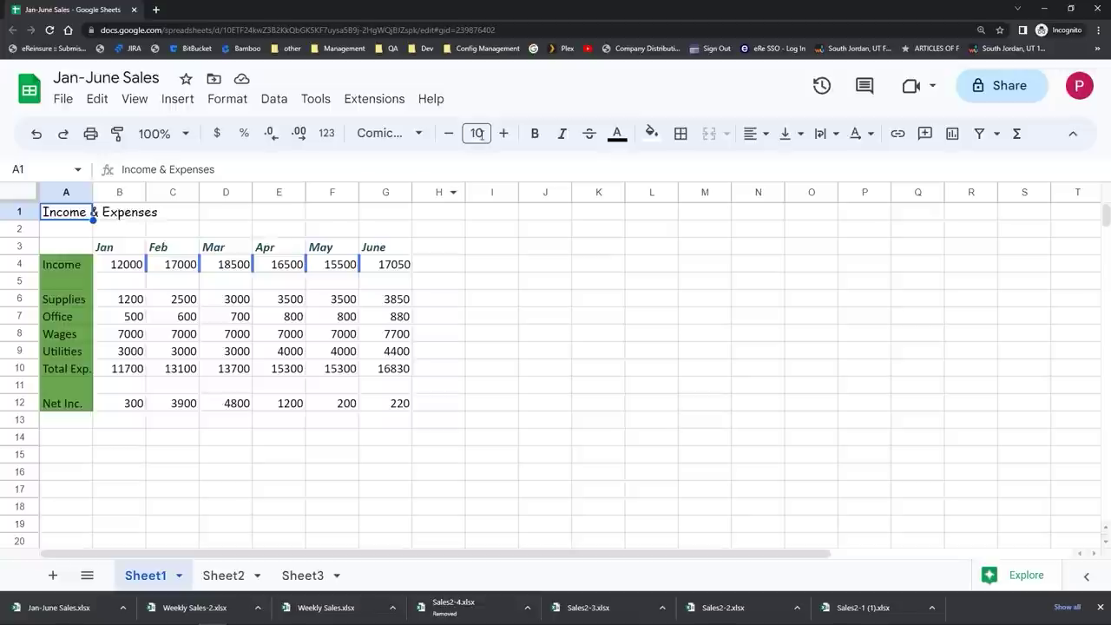
click(503, 133)
click(503, 133)
click(504, 132)
click(503, 132)
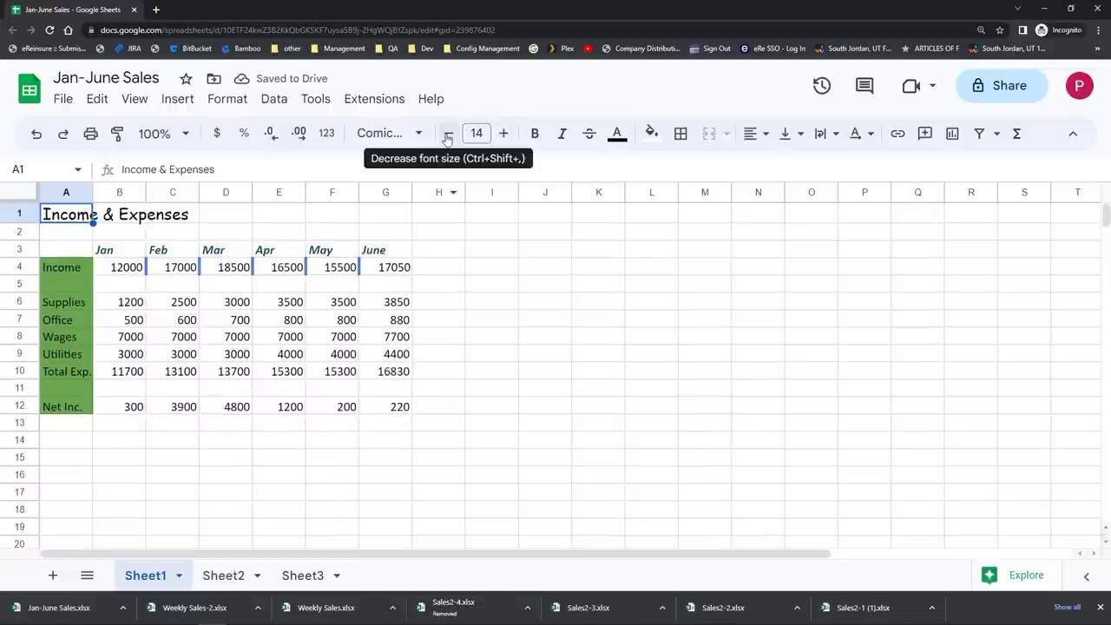
click(477, 133)
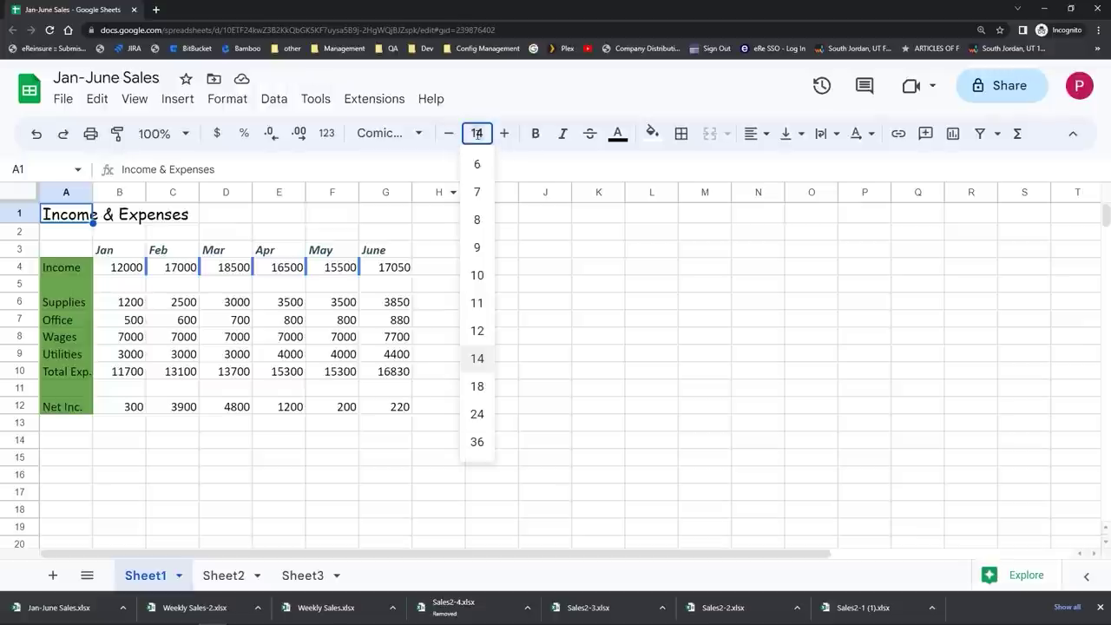
text(20)
key(Return)
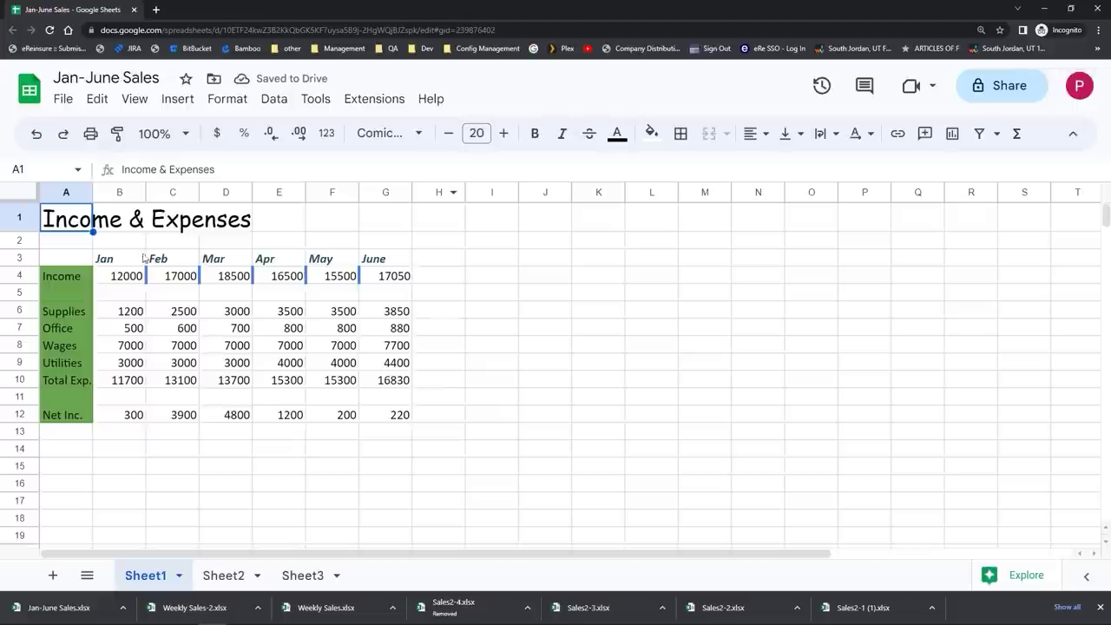
click(73, 248)
Step: Merge A1:G1 and center the title horizontally over the table
drag(71, 226, 408, 229)
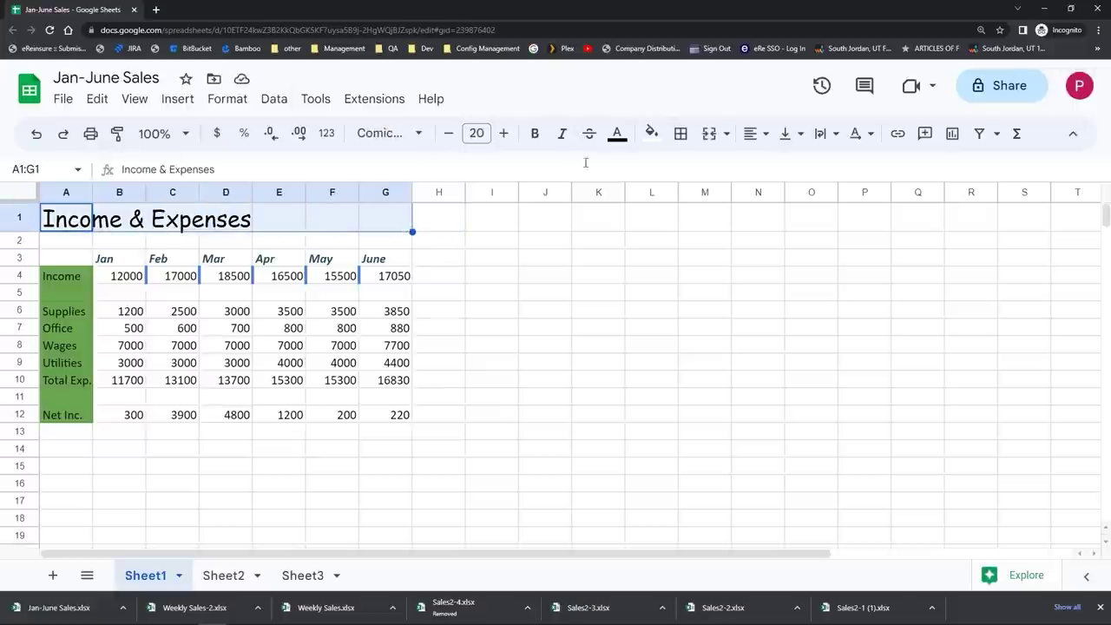
click(710, 135)
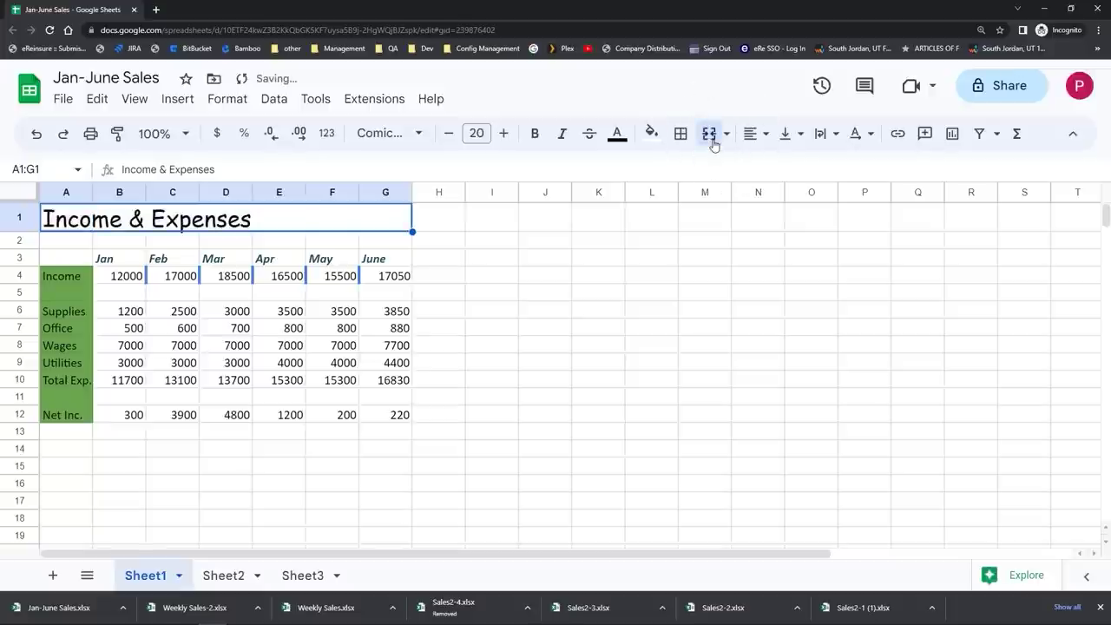
click(753, 133)
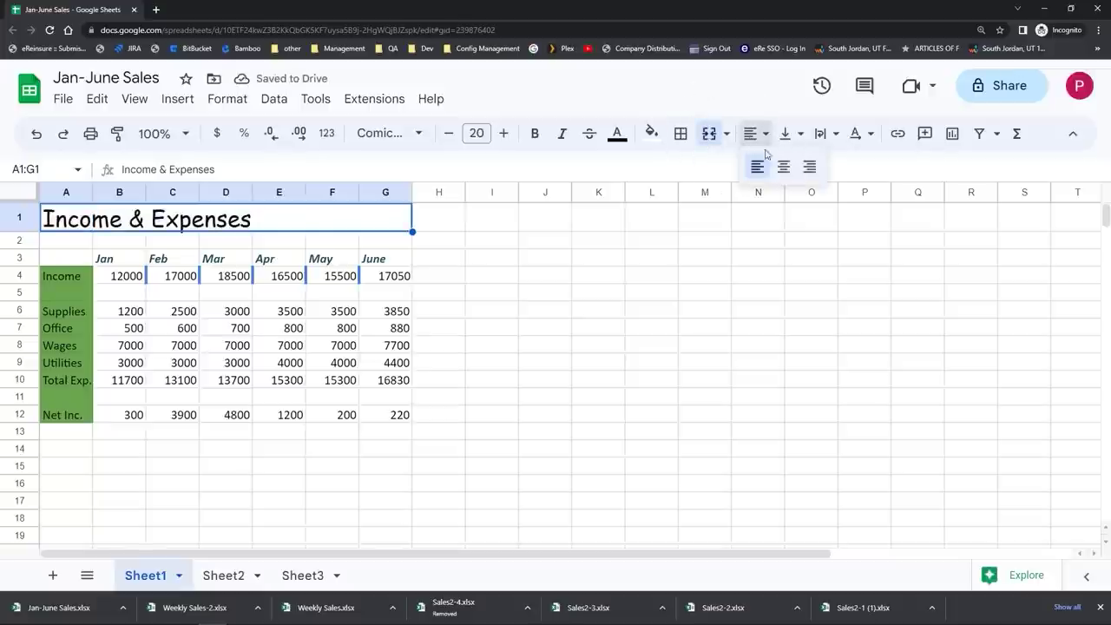
click(782, 167)
click(621, 295)
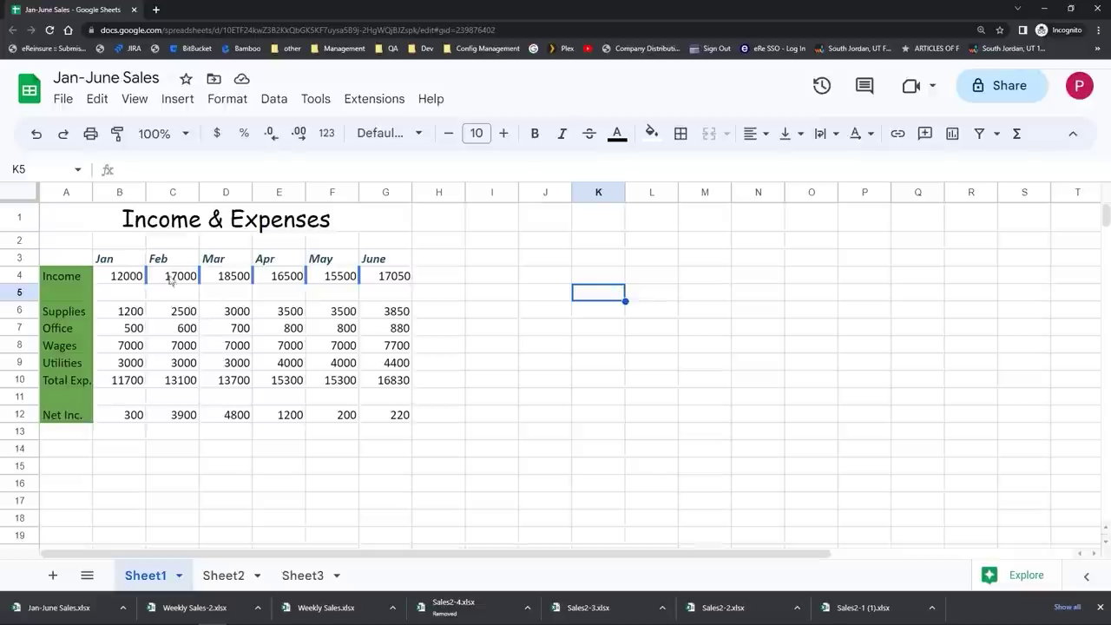
Step: Clear all formatting, including the blue borders, from B4:G4
drag(120, 278, 400, 278)
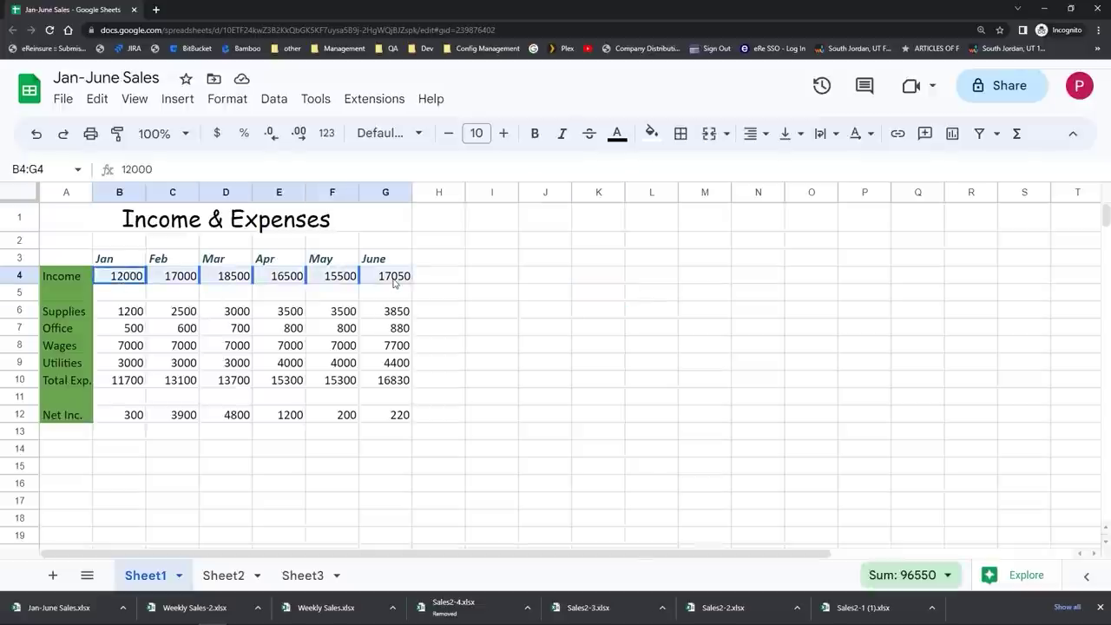
click(97, 99)
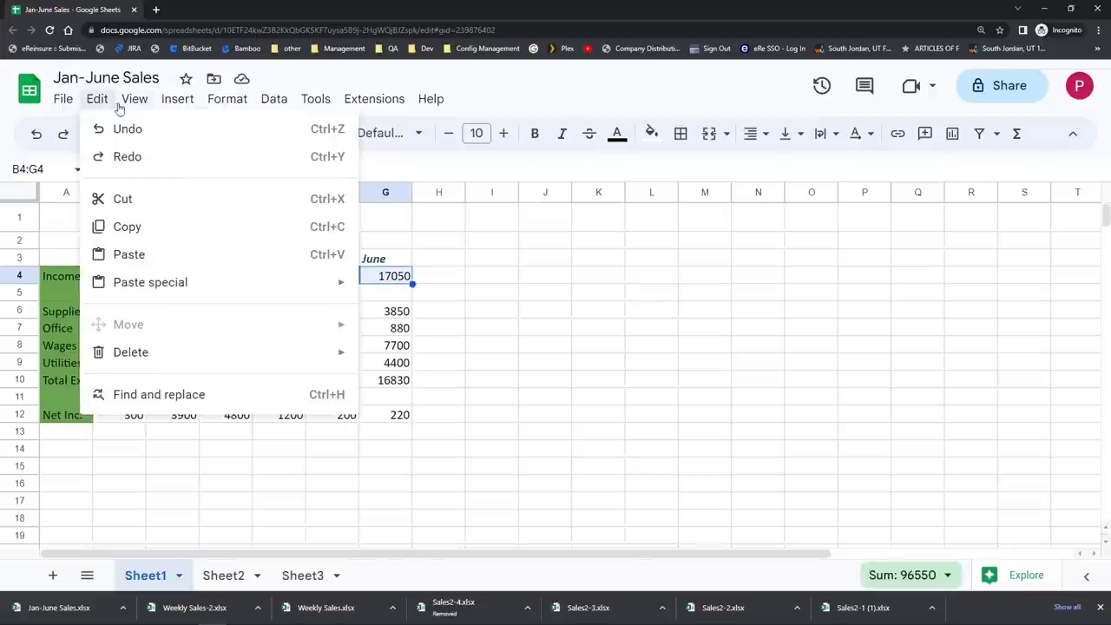
mouse_move(222, 106)
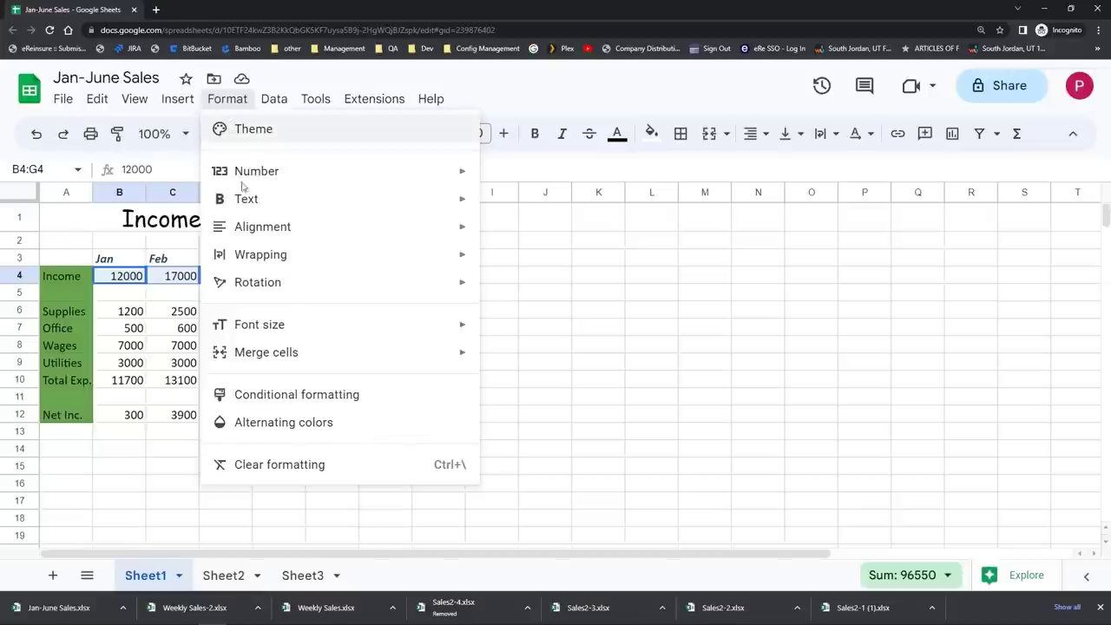
click(296, 466)
click(289, 455)
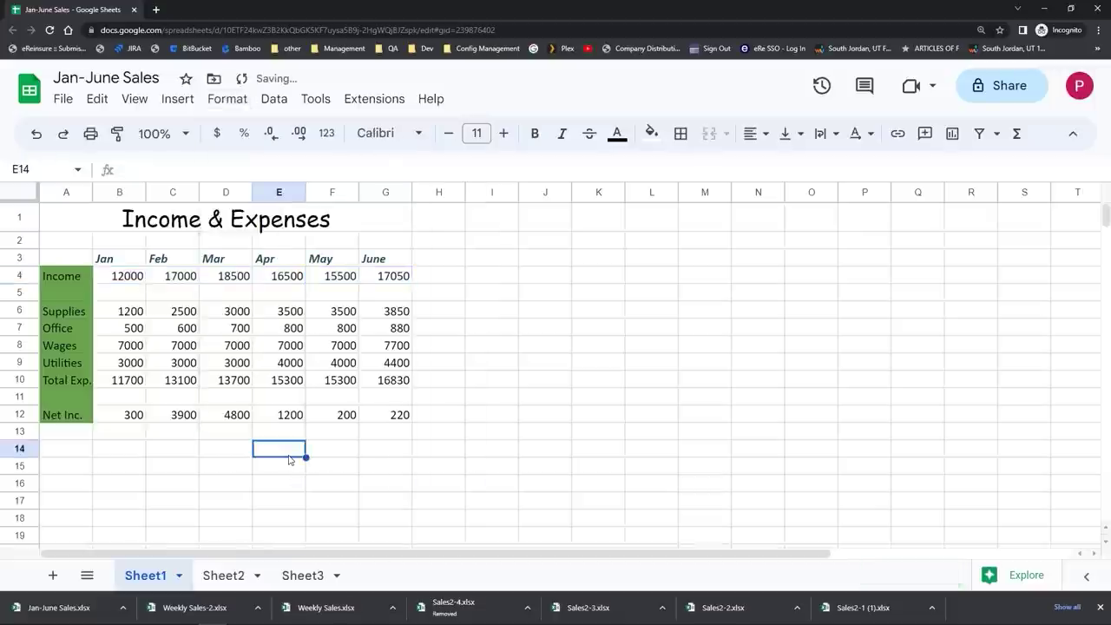
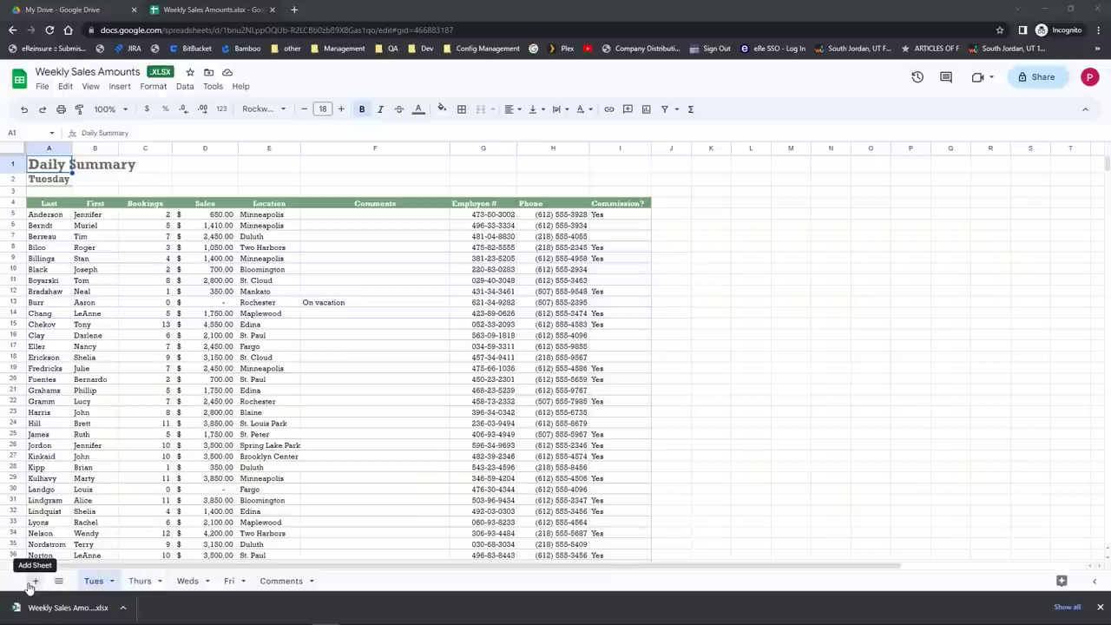
Step: Add a new sheet, drag it after Comments, and rename it 'Summary'
click(35, 581)
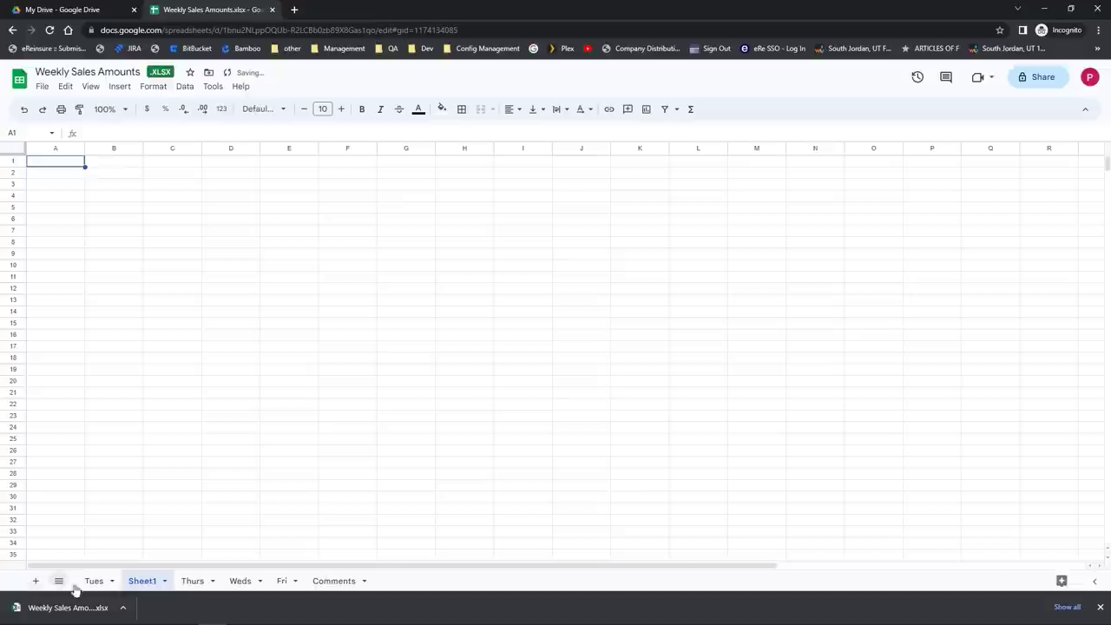
drag(153, 591, 345, 586)
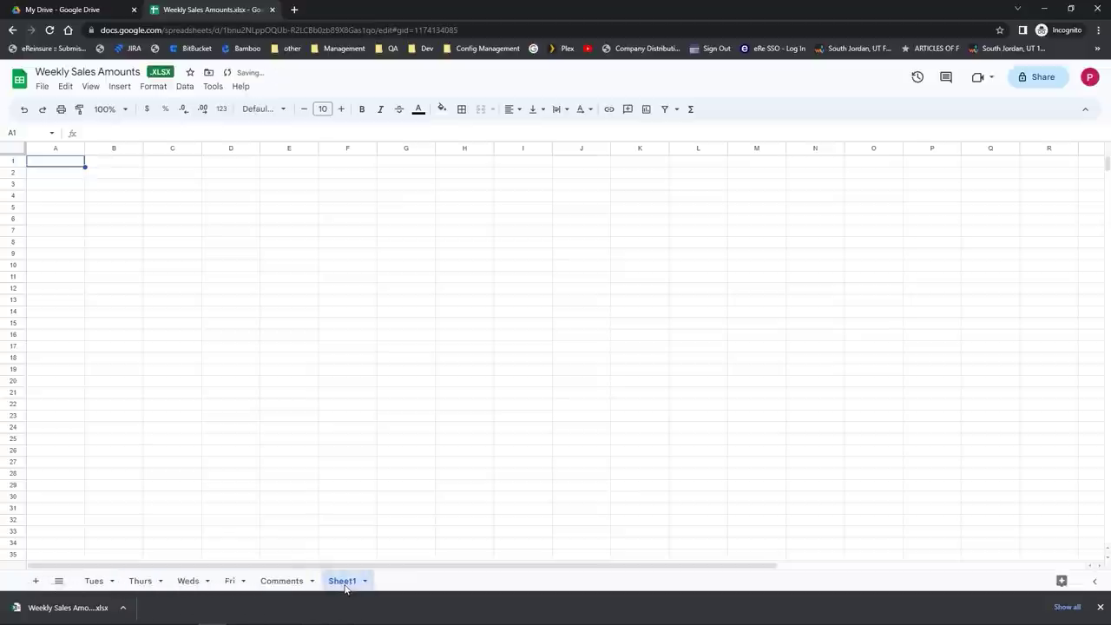
double_click(343, 585)
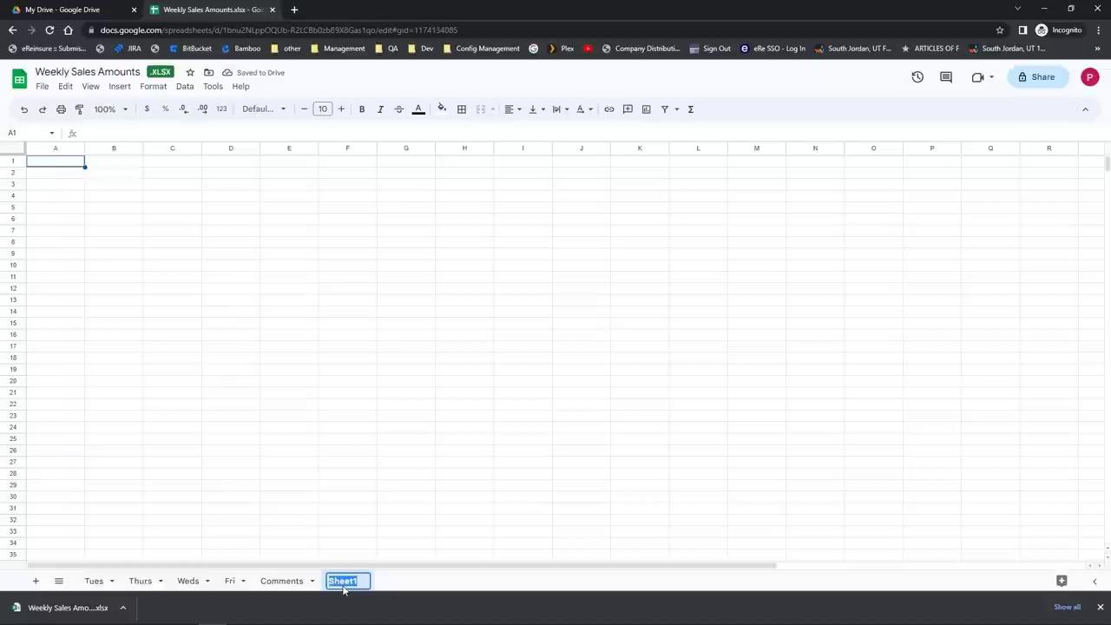
text(Summary)
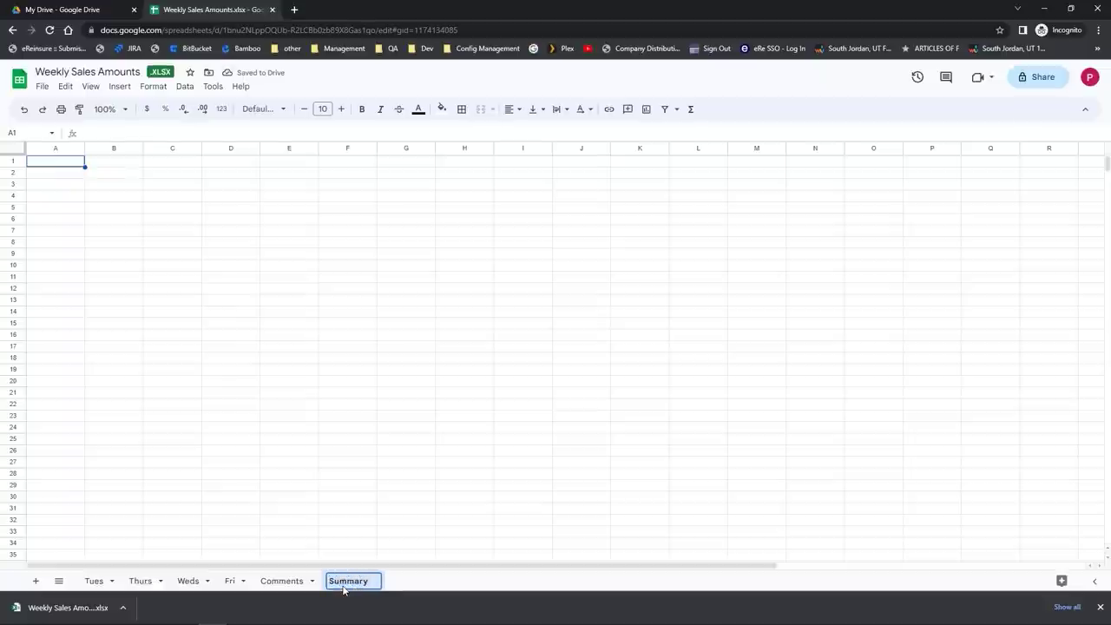
key(Return)
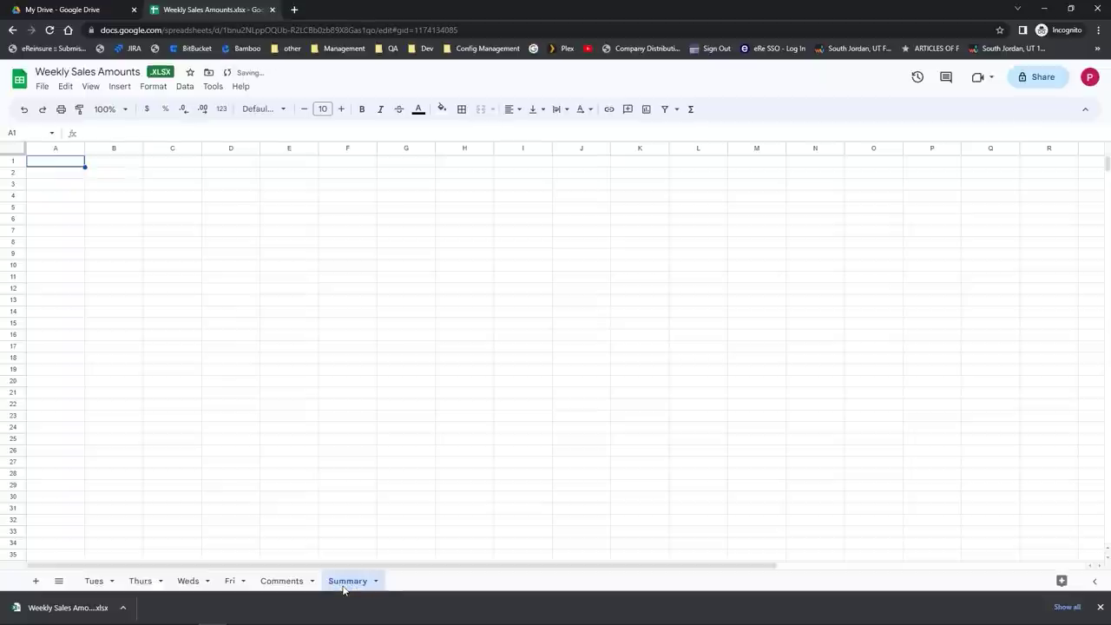
right_click(343, 589)
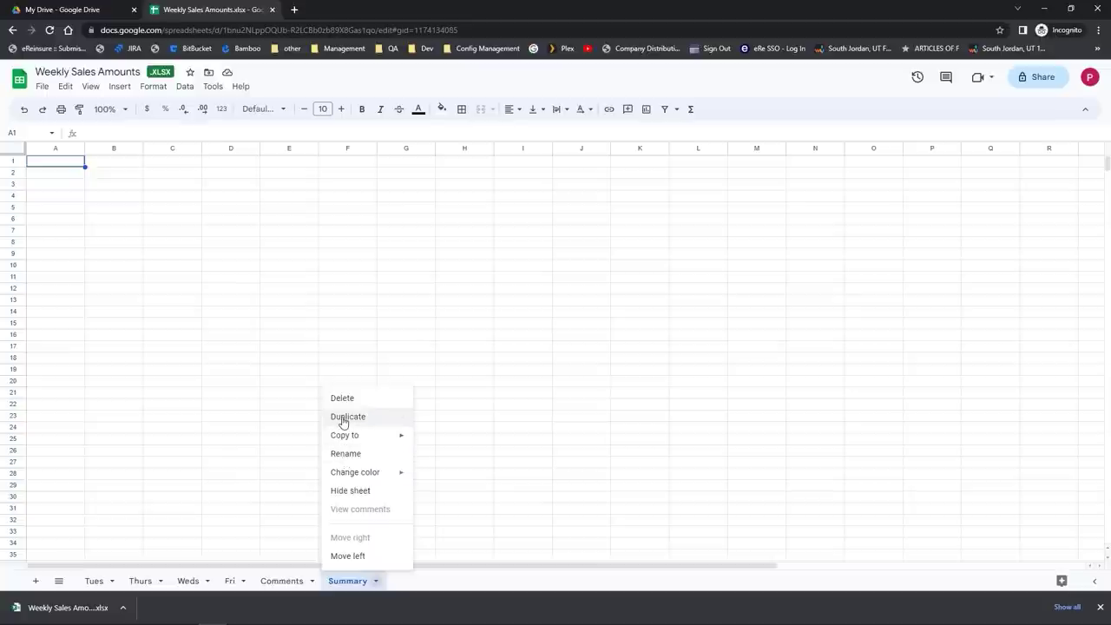
click(345, 416)
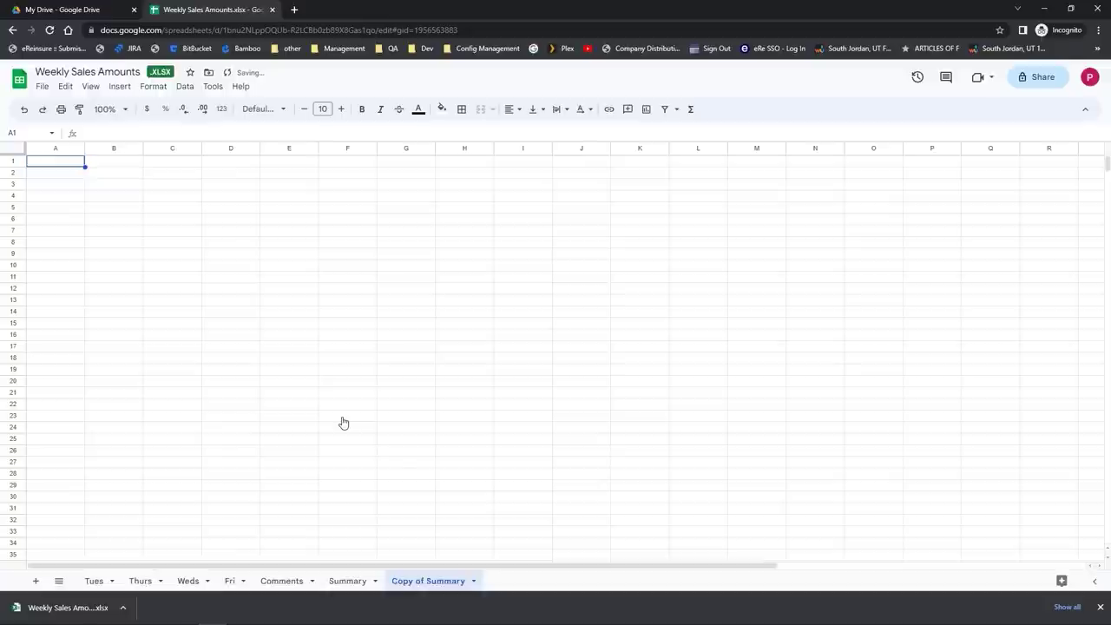
click(411, 584)
right_click(411, 584)
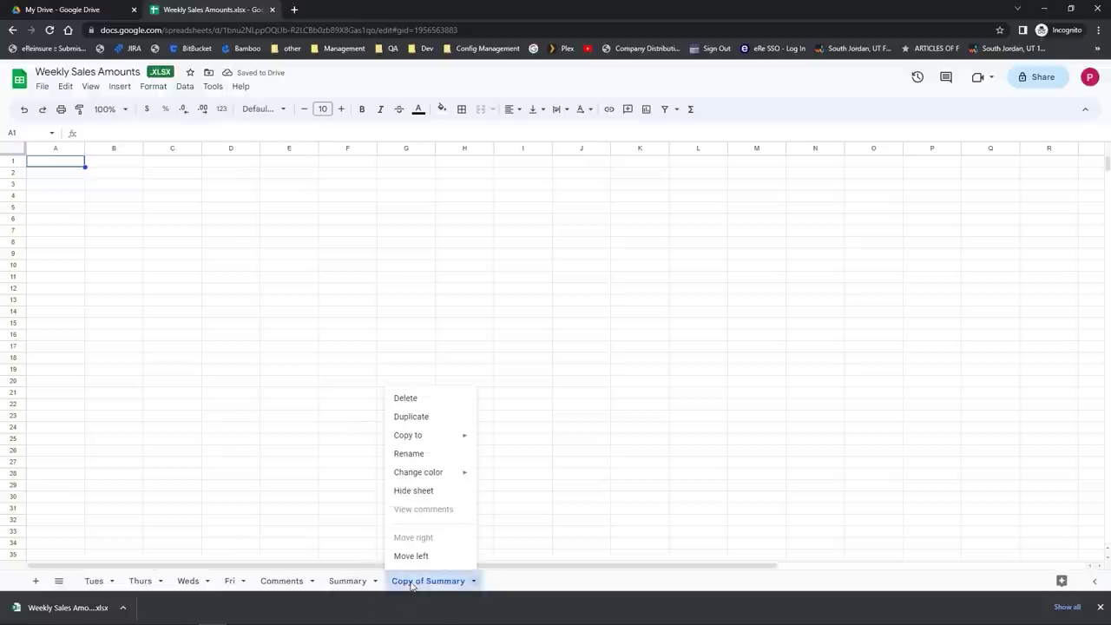
click(414, 406)
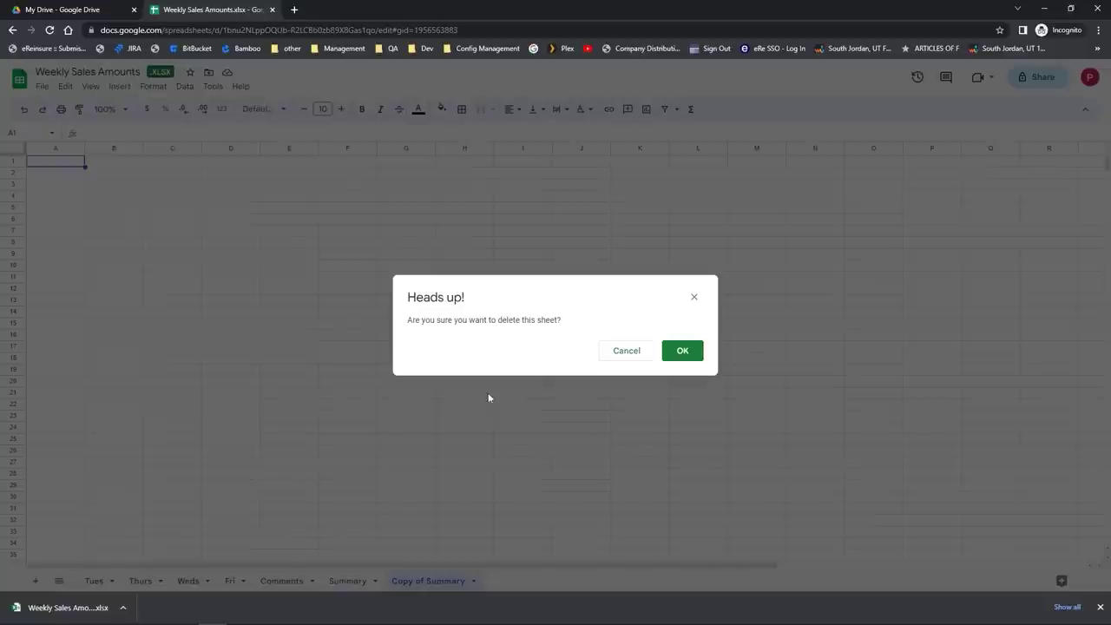
click(682, 351)
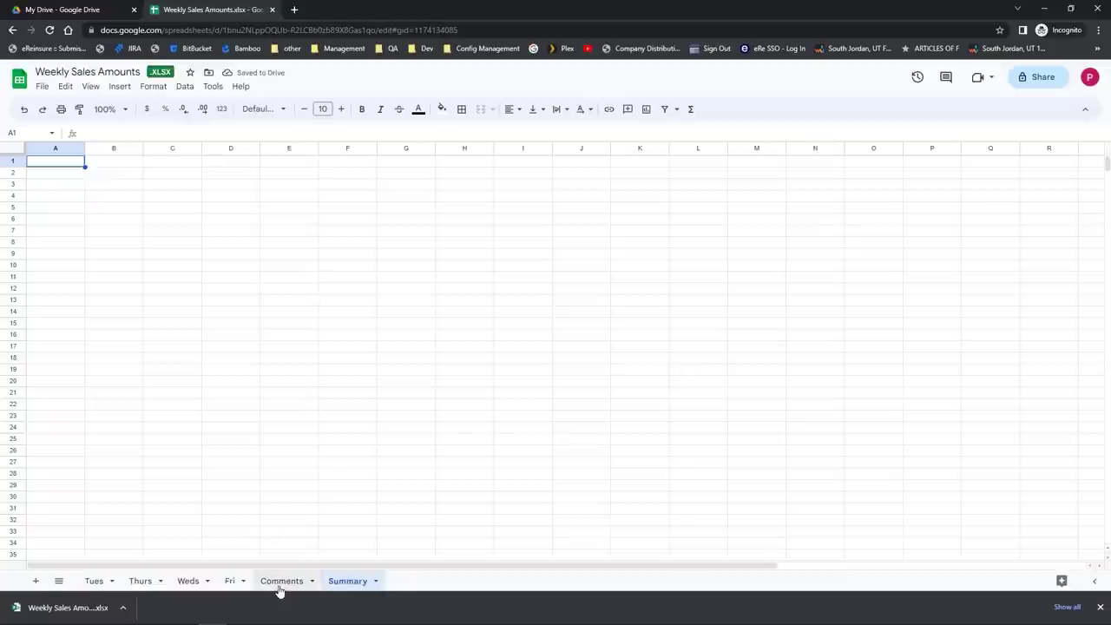
Step: Move the Comments tab after Summary, then switch to the Fri sheet
drag(280, 589, 348, 582)
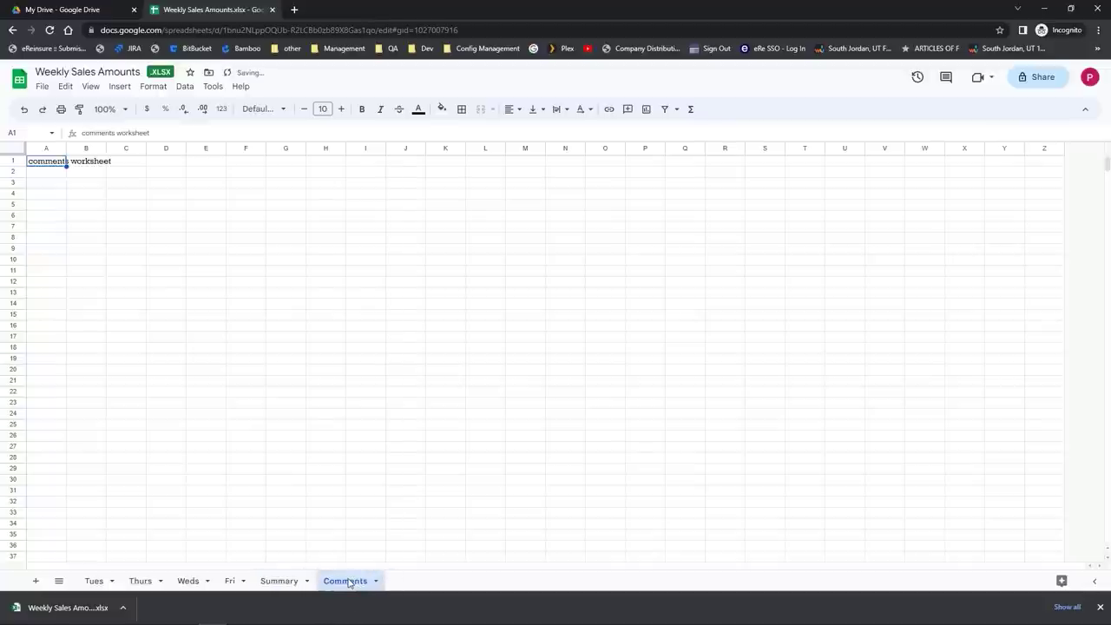
click(236, 581)
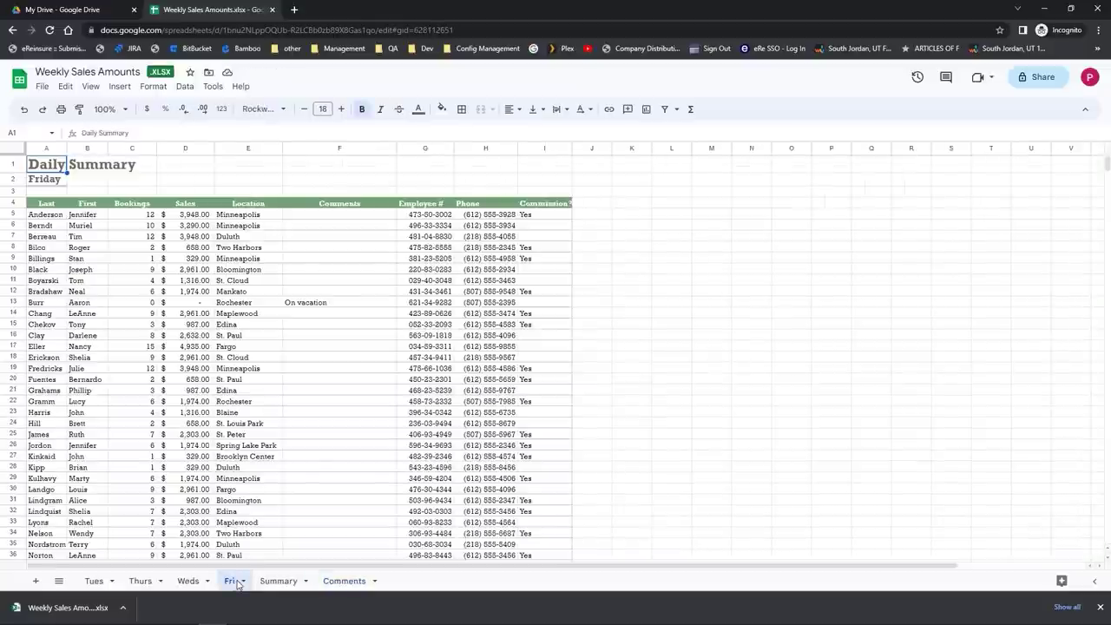
click(237, 582)
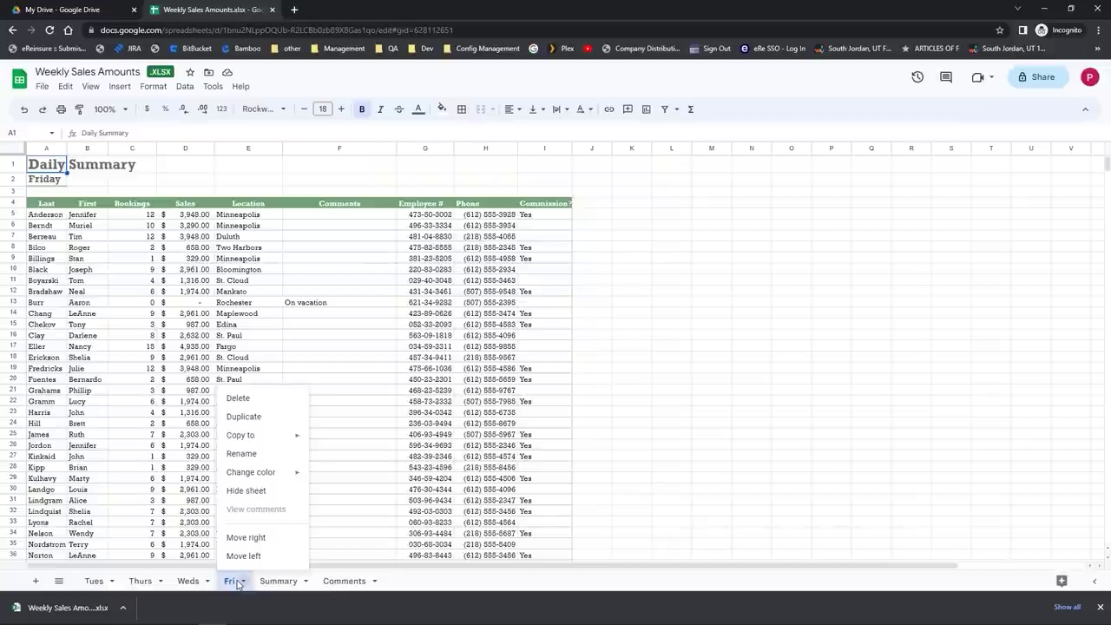
mouse_move(254, 436)
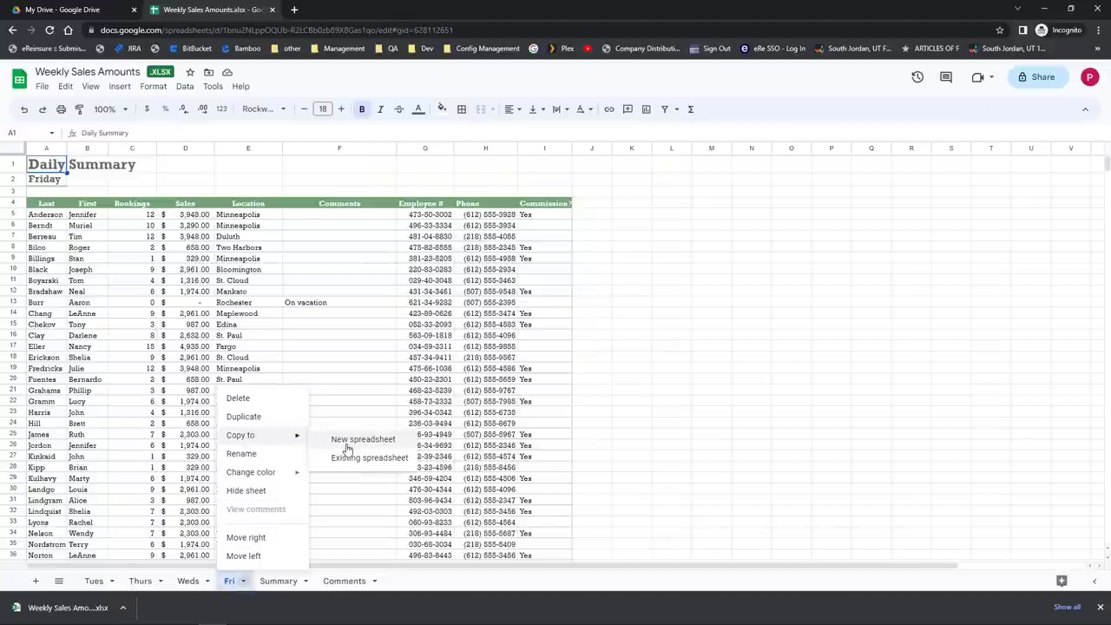
Step: Copy the Fri sheet to a new spreadsheet, view the copy, then close it
click(347, 442)
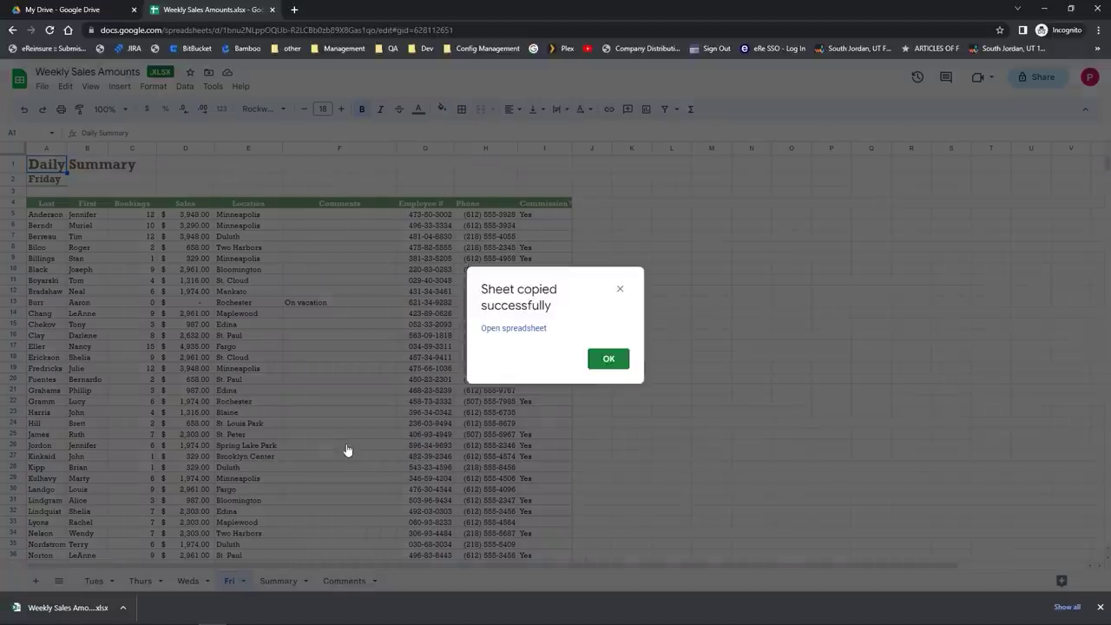
click(496, 330)
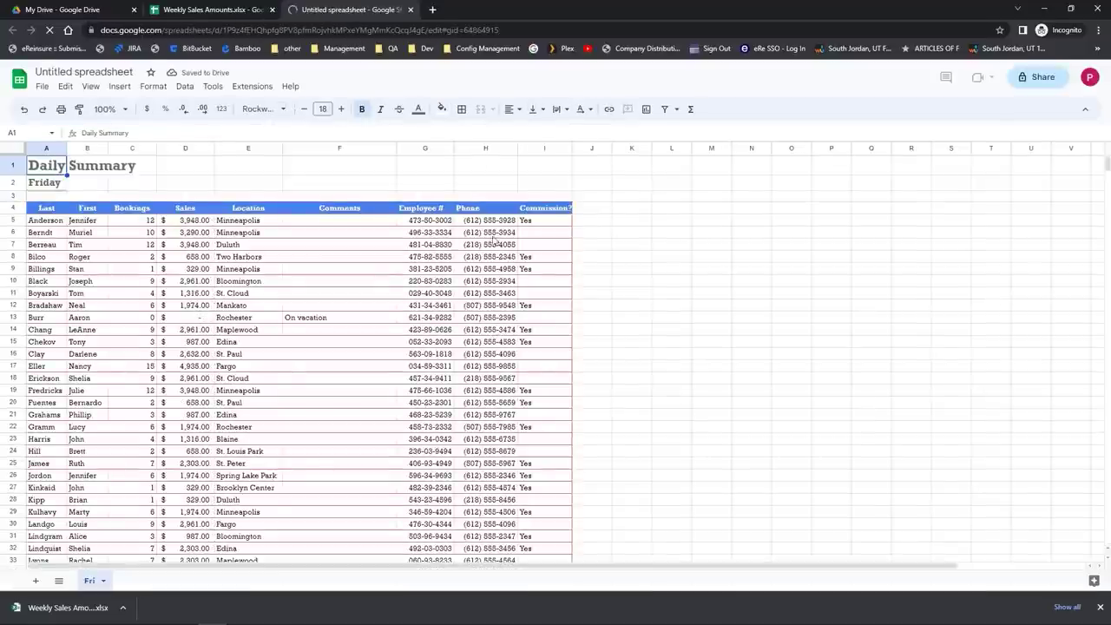
click(365, 9)
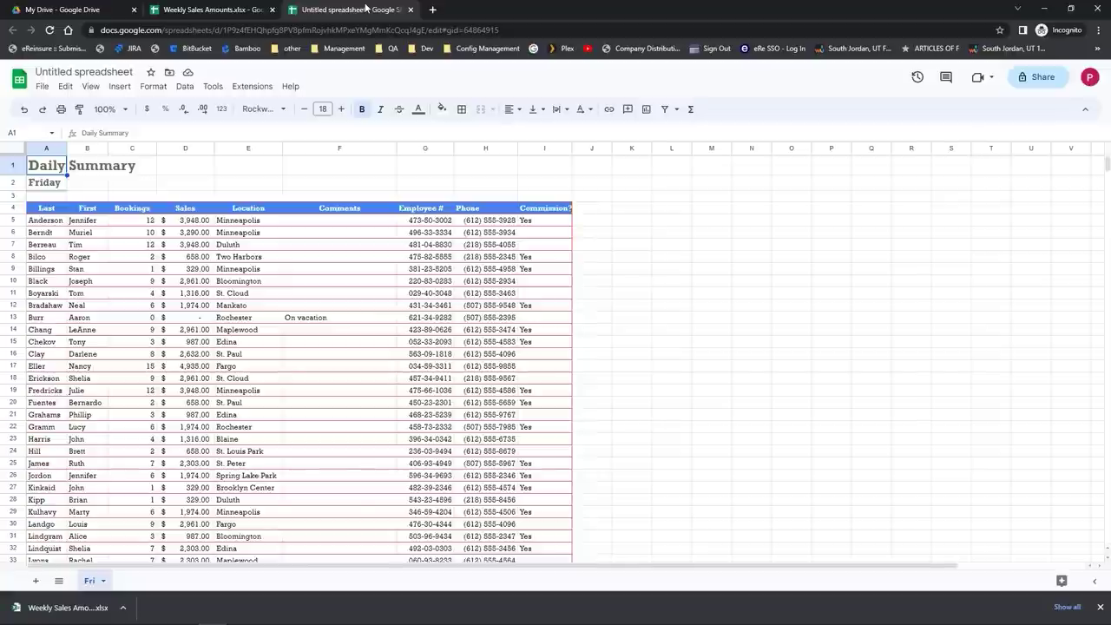
click(345, 232)
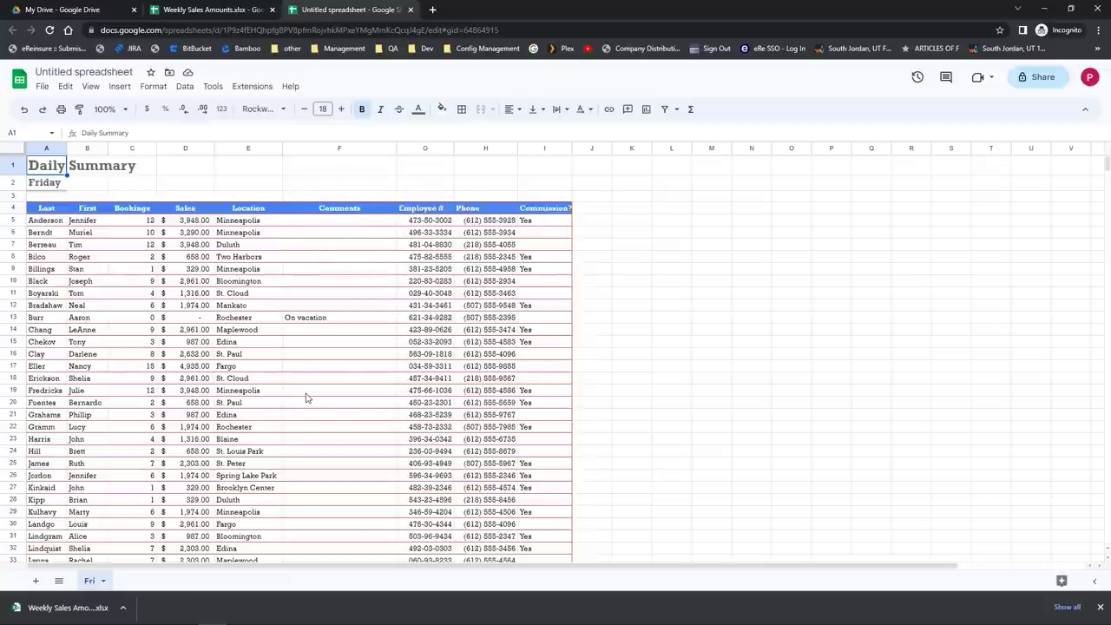
click(413, 14)
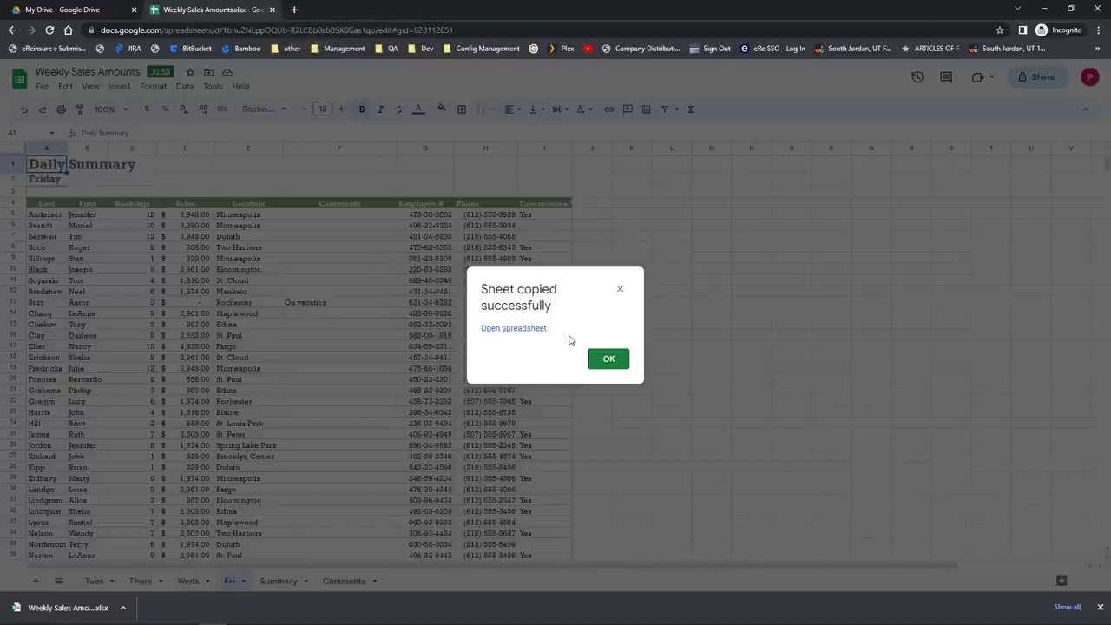
click(610, 360)
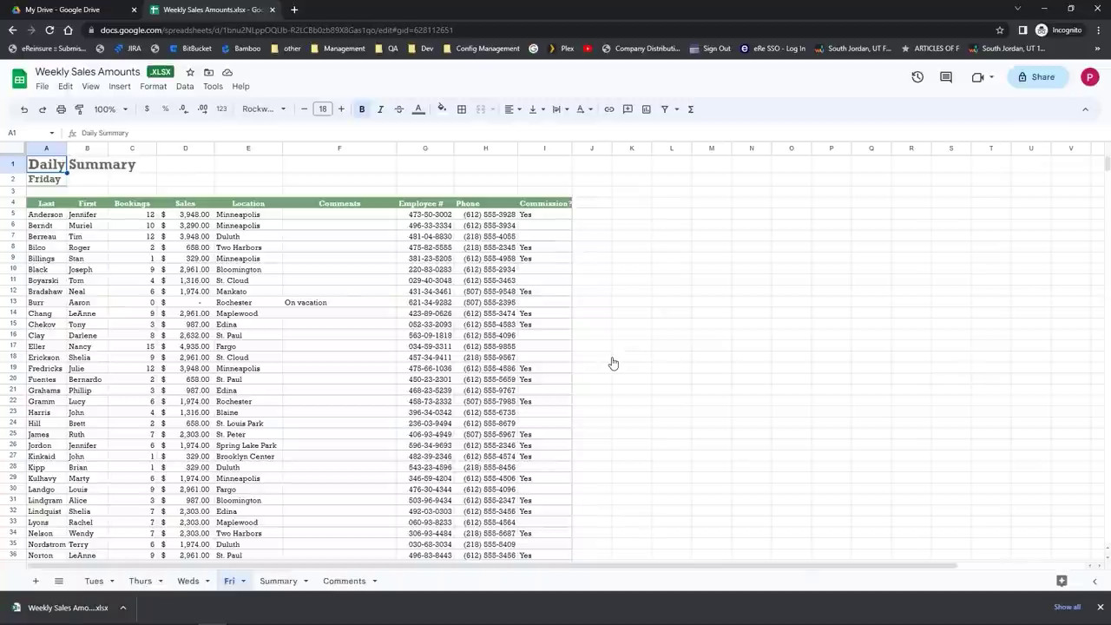
Step: Apply tab colours to the Weds and Fri sheet tabs
right_click(193, 583)
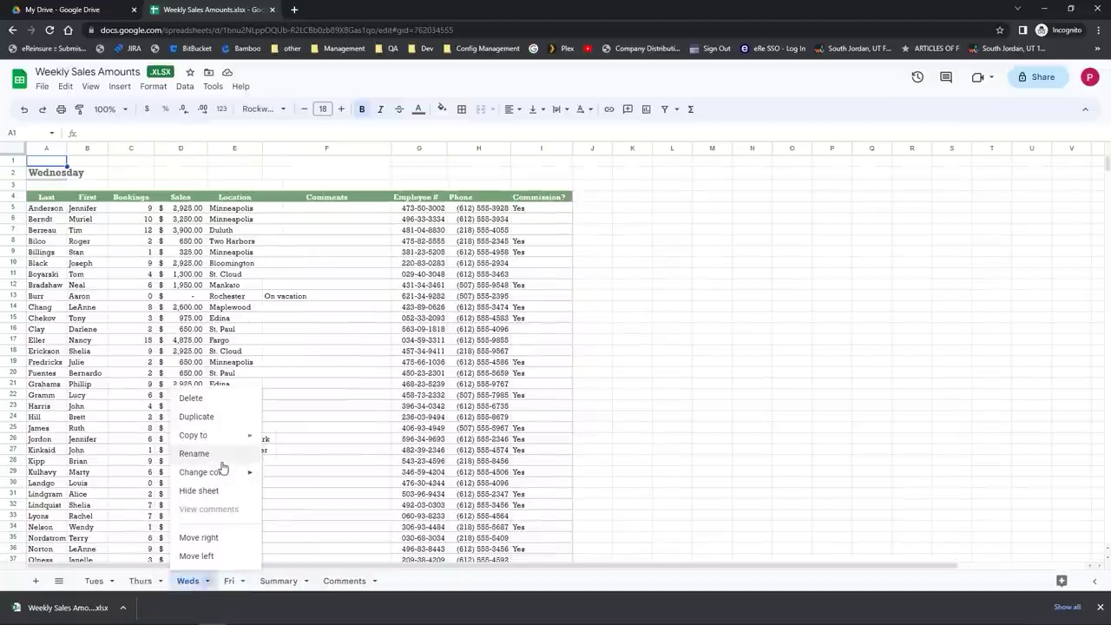
mouse_move(223, 471)
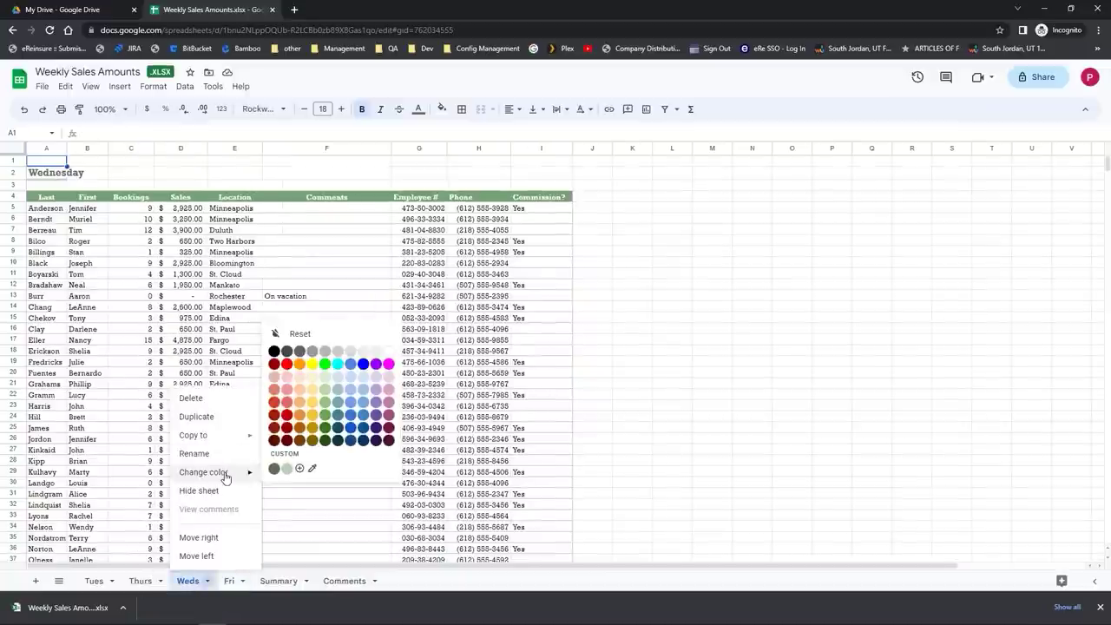
click(338, 431)
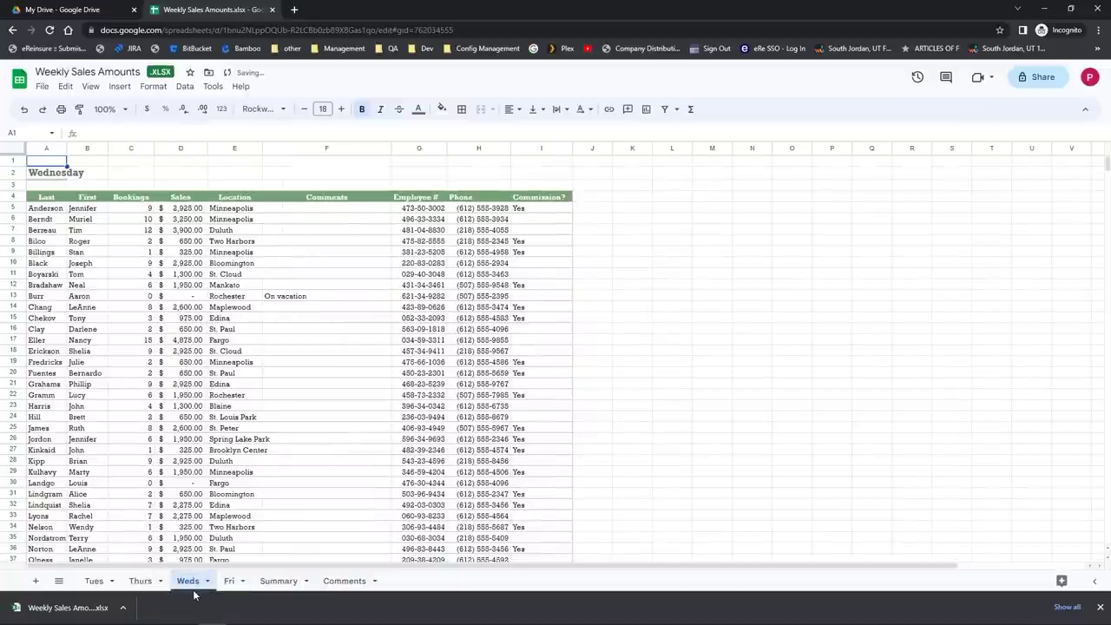
right_click(231, 581)
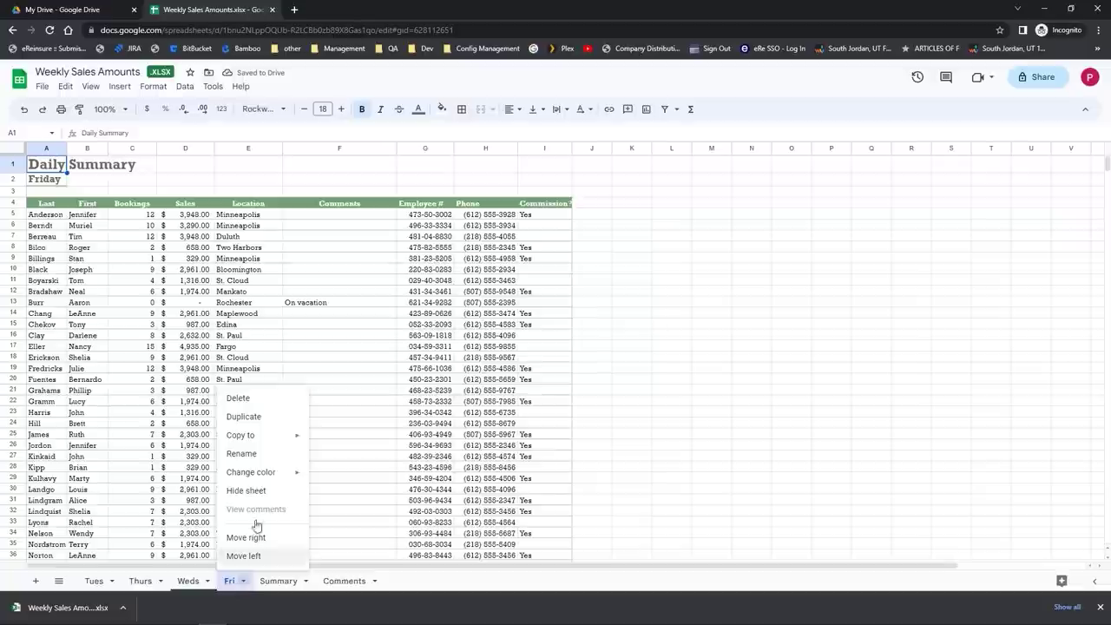
mouse_move(295, 472)
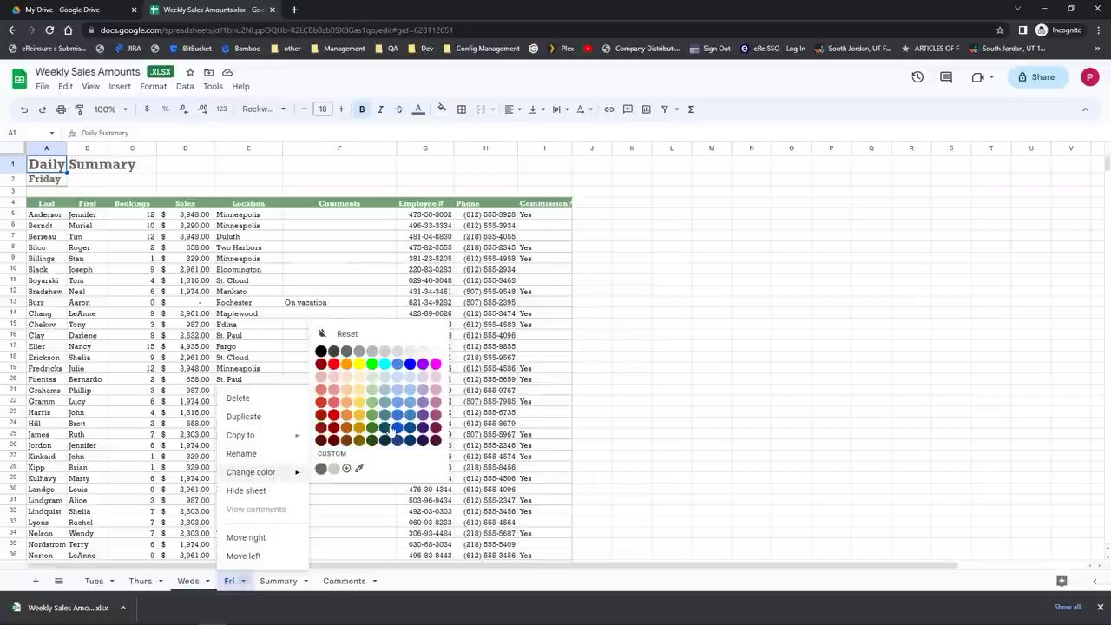
click(391, 428)
click(280, 463)
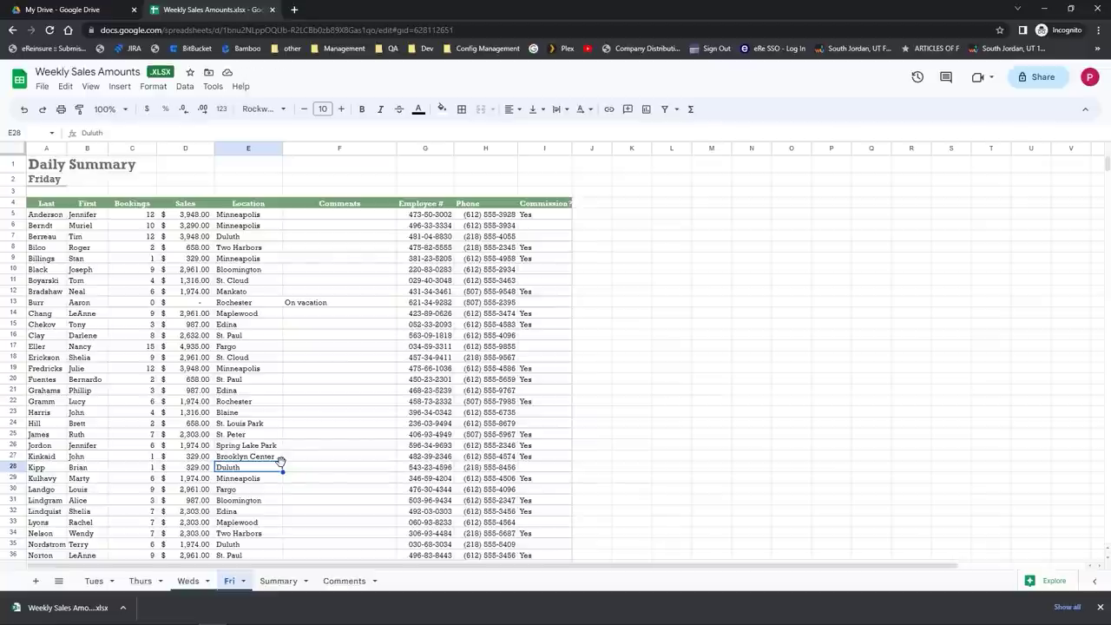
Step: Hide the Summary sheet, then restore it through View > Hidden sheets
right_click(278, 589)
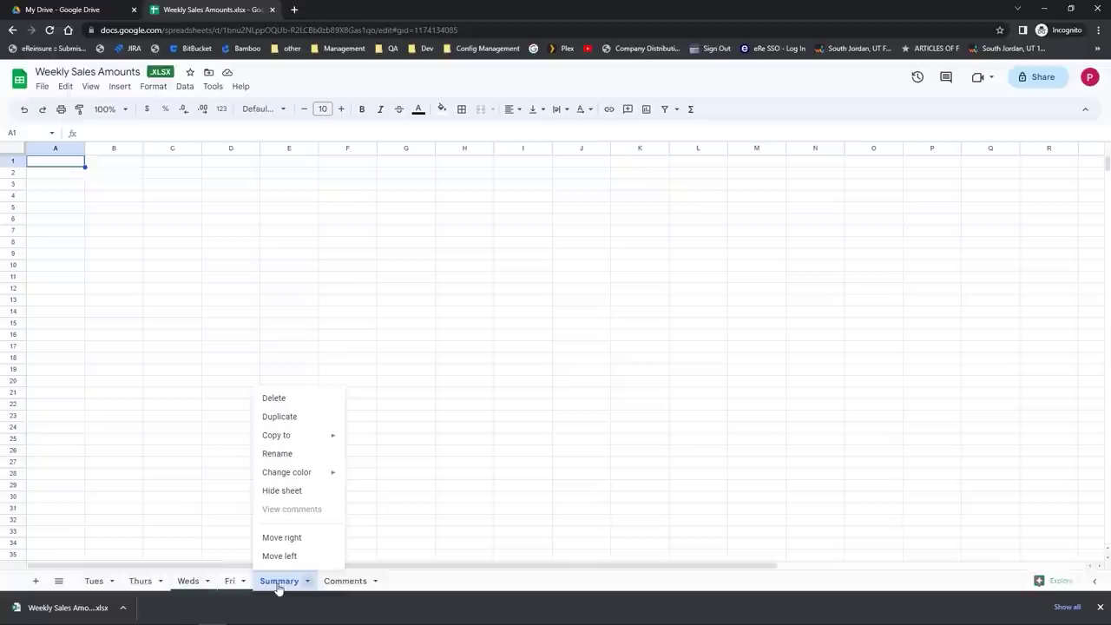
click(282, 490)
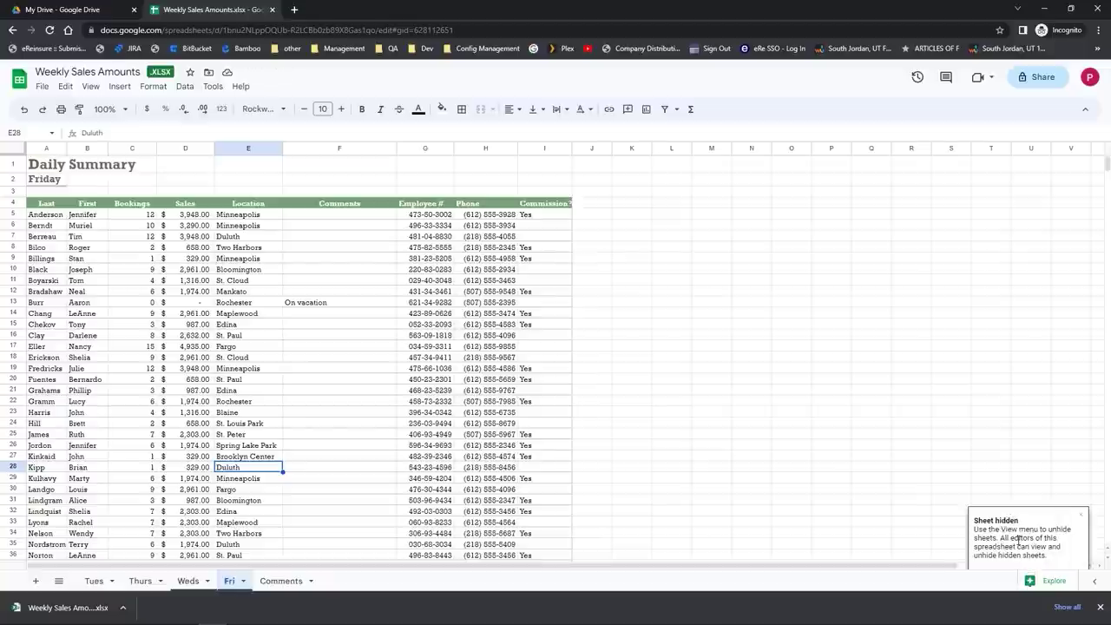
click(85, 90)
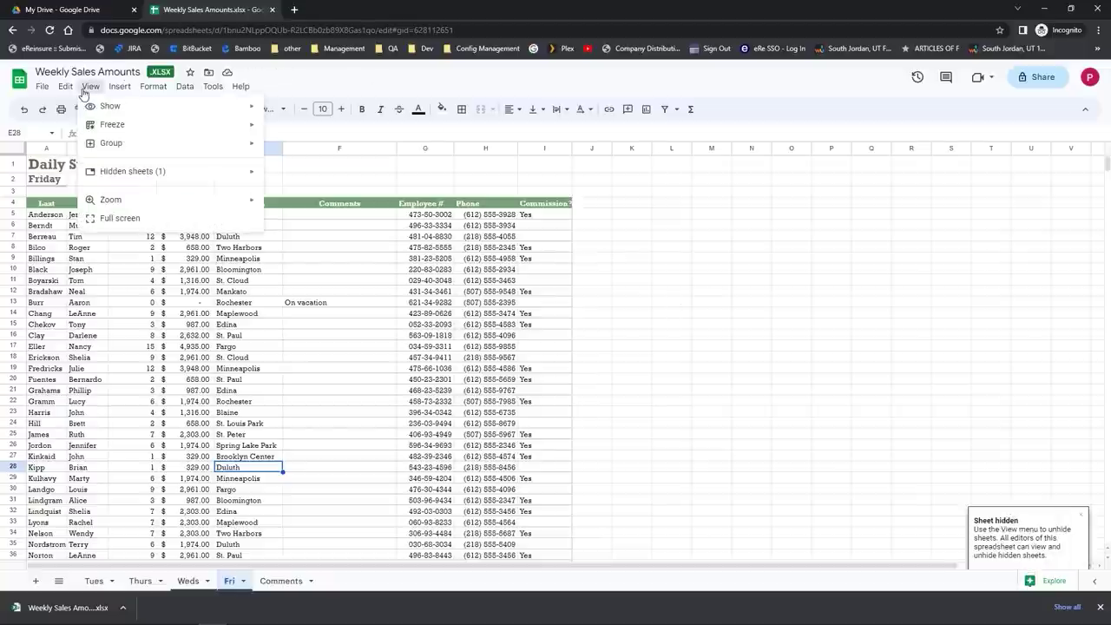
mouse_move(113, 173)
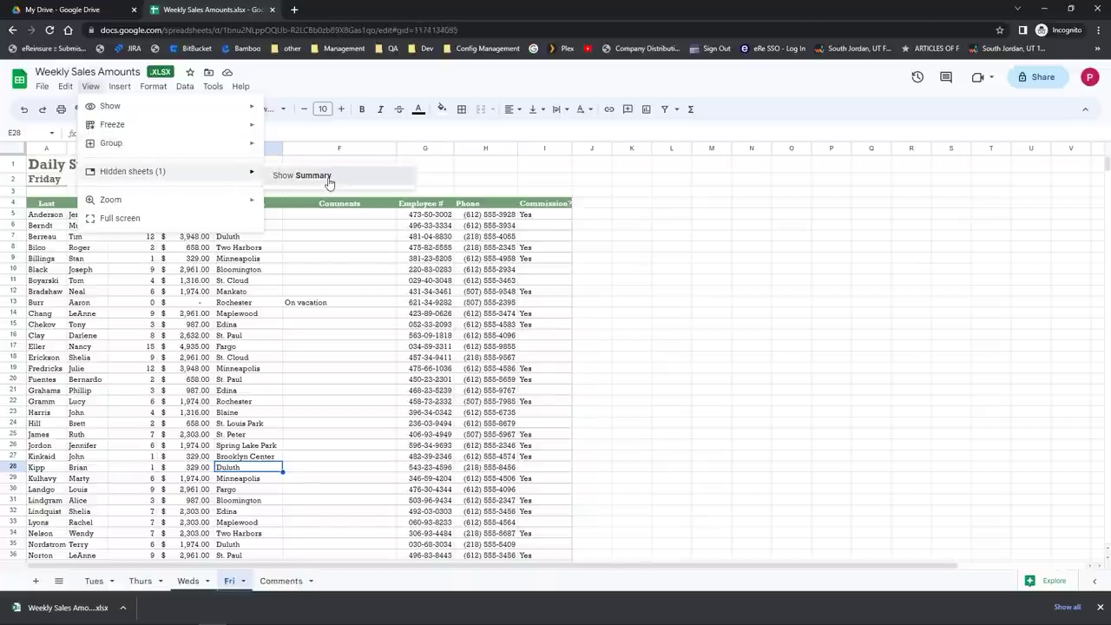
click(328, 178)
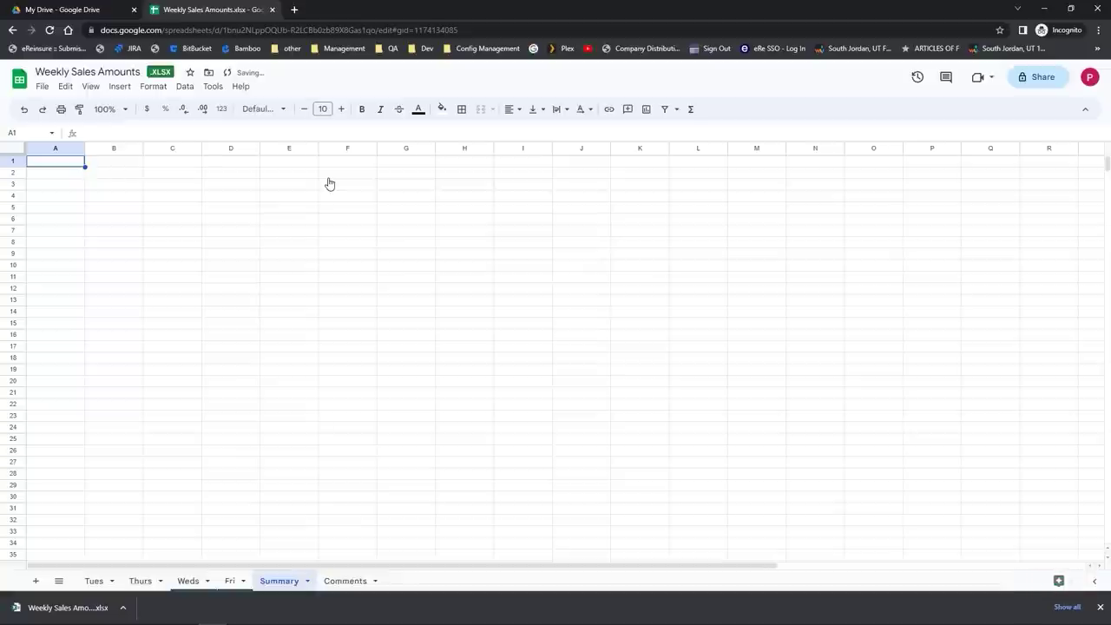
Step: Select the Summary tab and close its options menu without changes
click(282, 582)
click(282, 582)
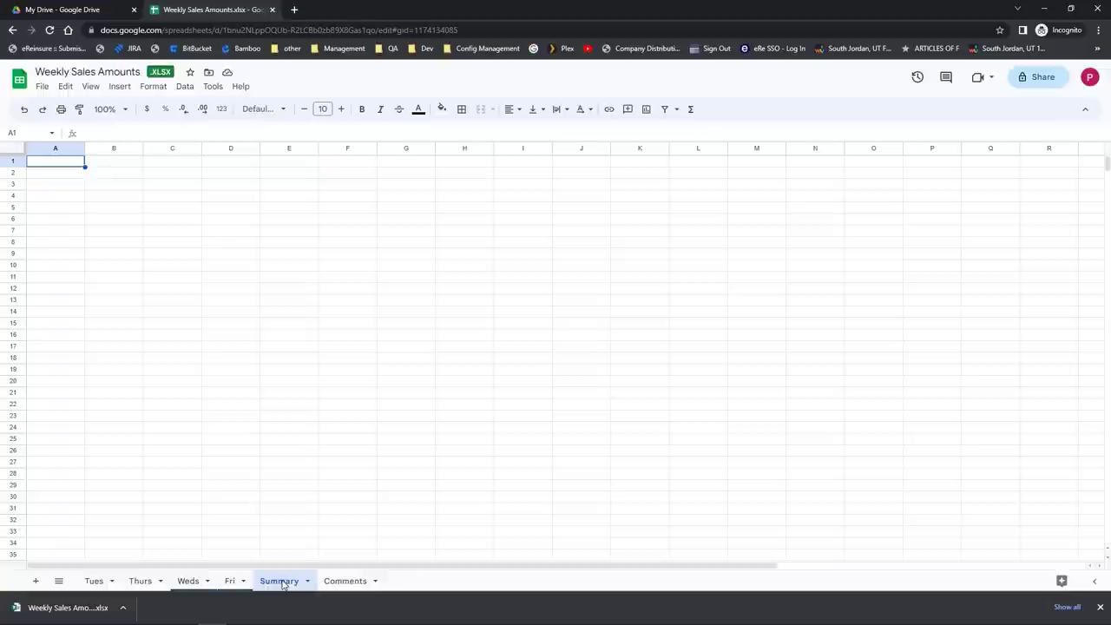
right_click(282, 582)
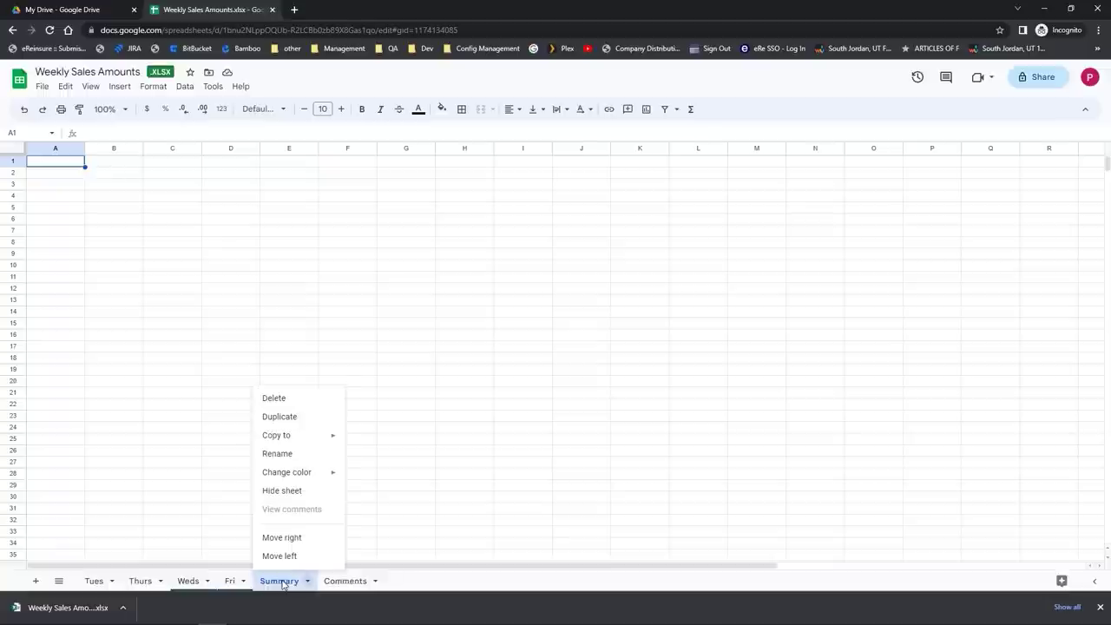
click(221, 402)
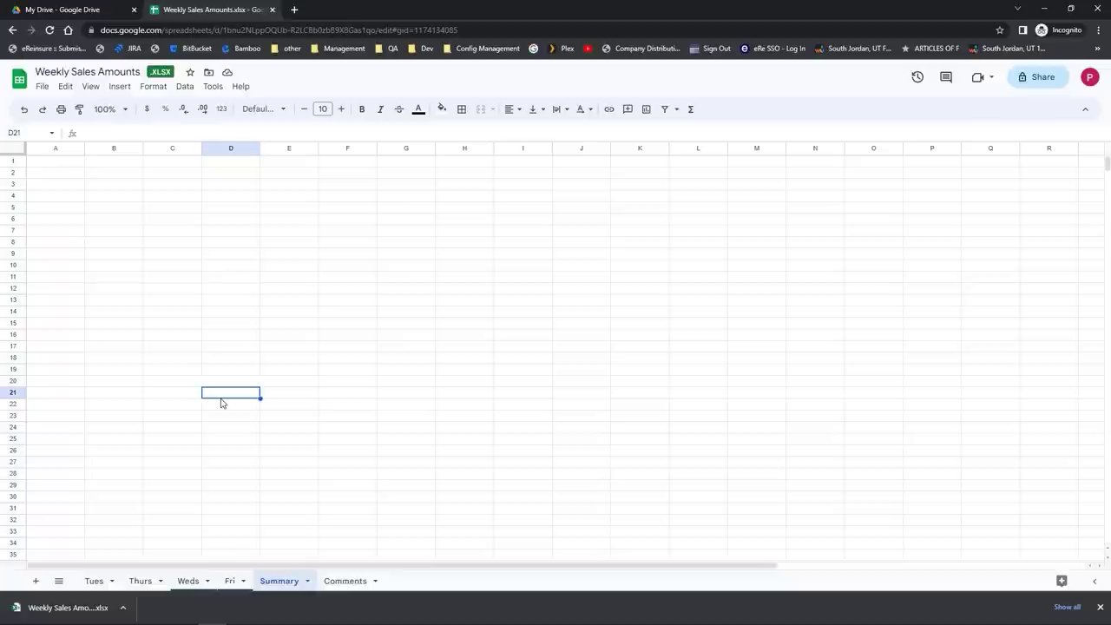
Step: On the Thurs sheet, hide columns C–E (Bookings, Sales, Location)
click(140, 581)
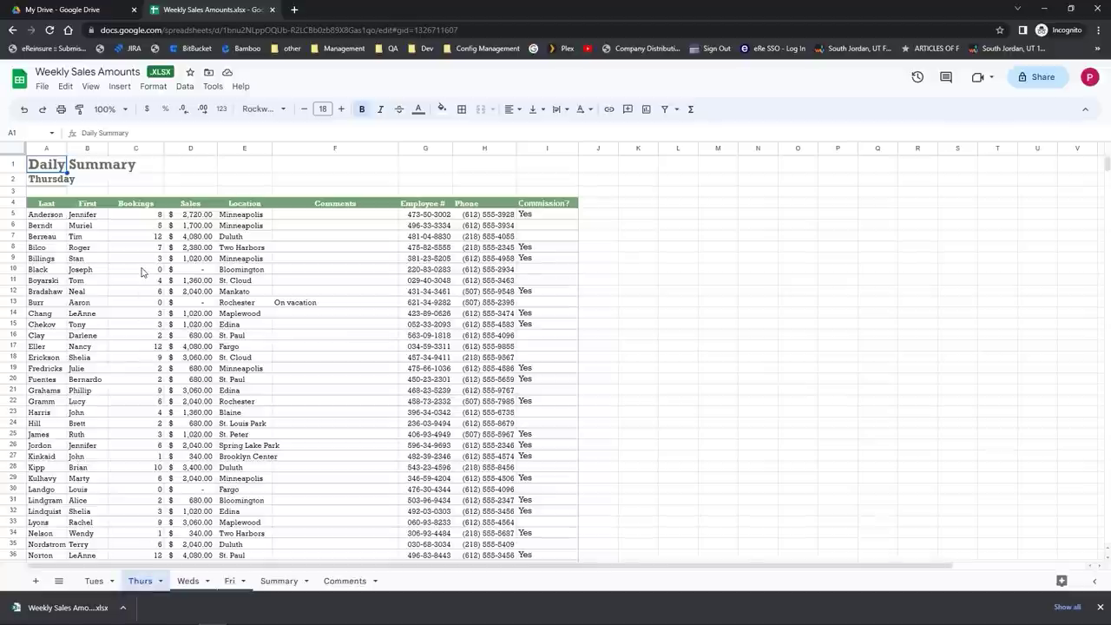
drag(133, 150, 232, 153)
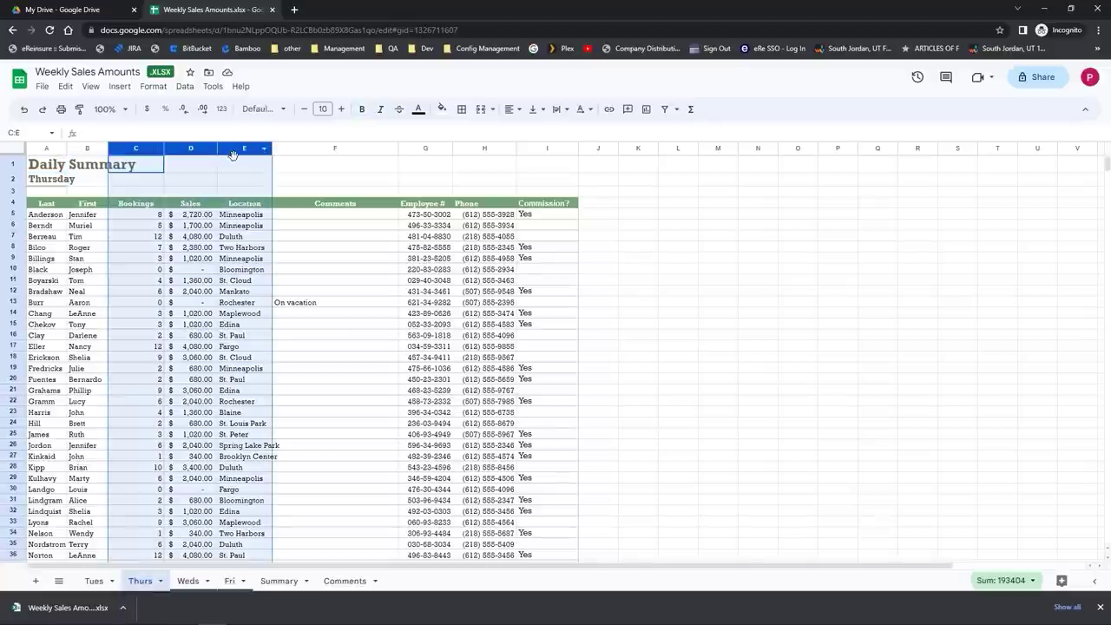
right_click(232, 155)
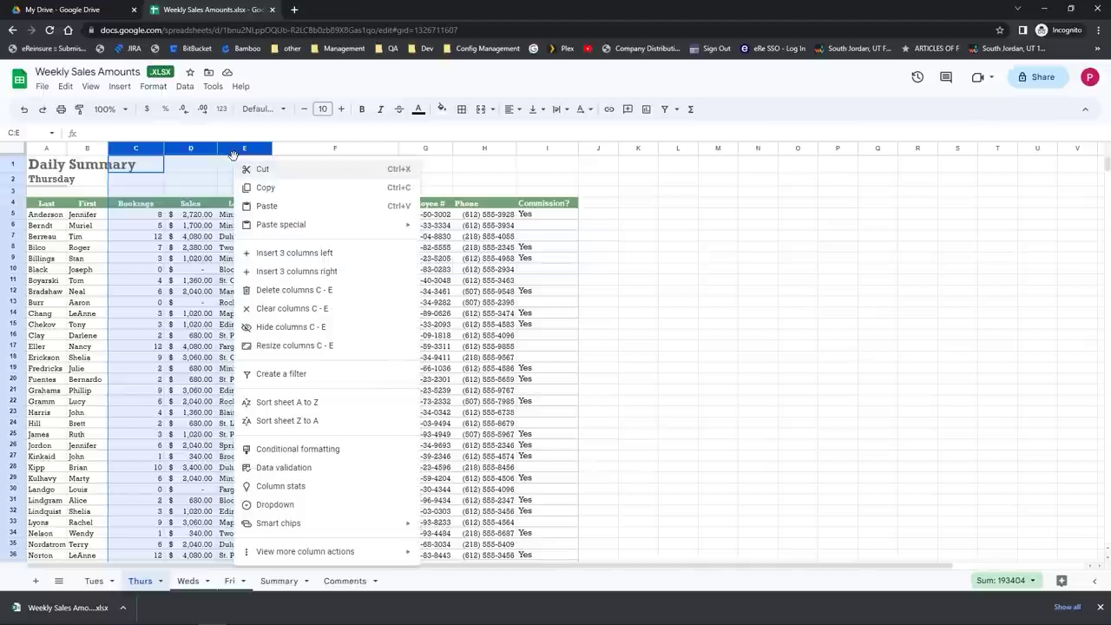
click(247, 326)
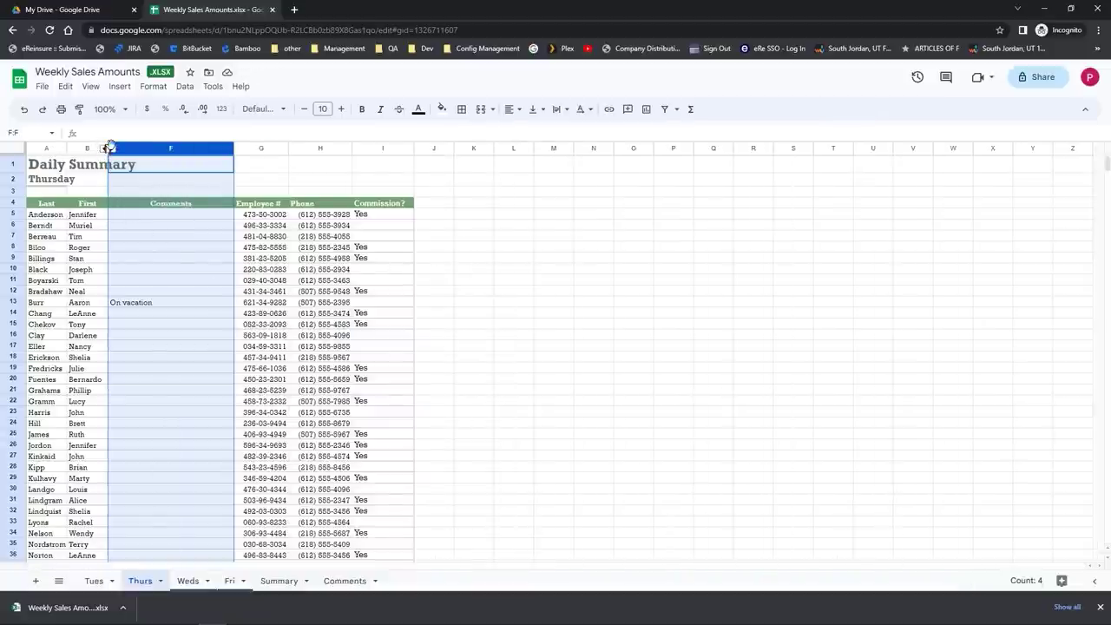
click(106, 149)
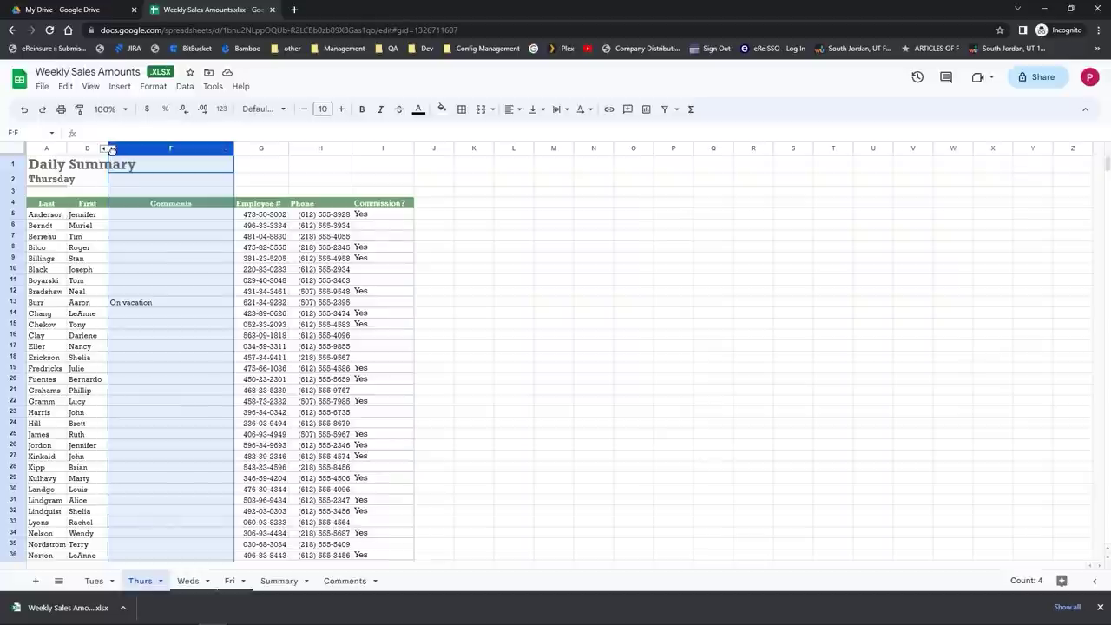
drag(106, 149, 127, 185)
Step: Unhide columns C–E by selecting columns B–F, then select rows 10–19
click(126, 184)
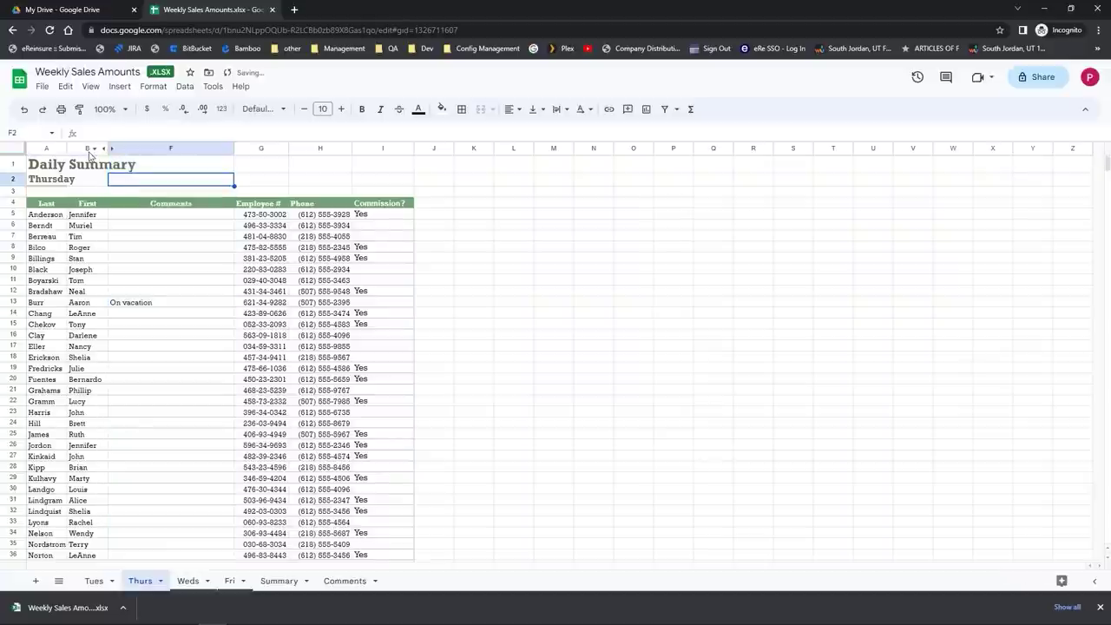
drag(89, 151, 128, 148)
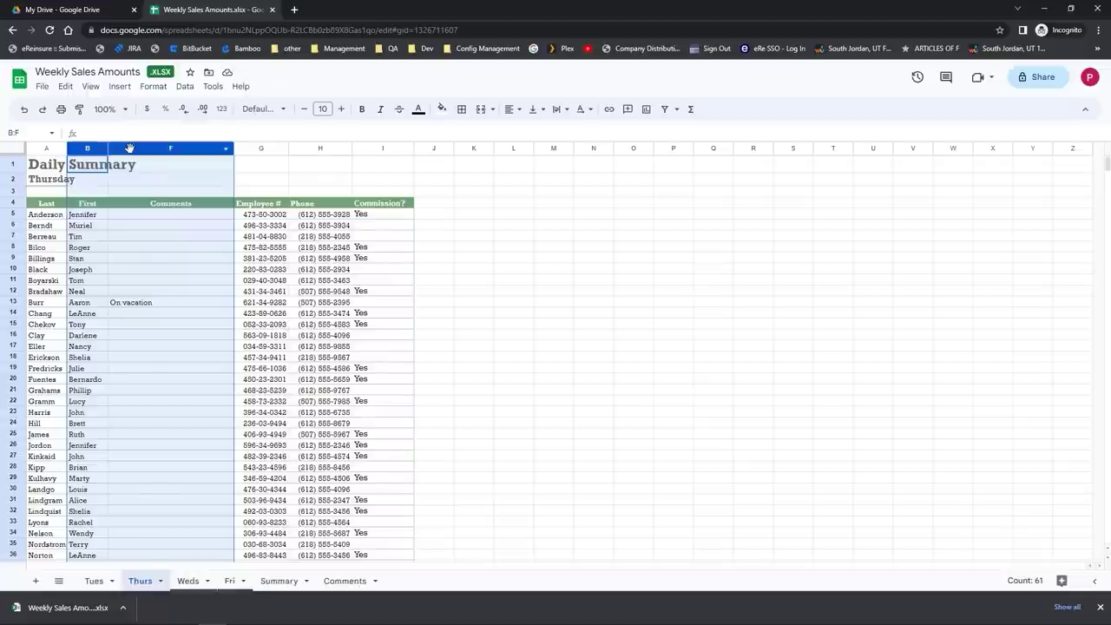
right_click(128, 148)
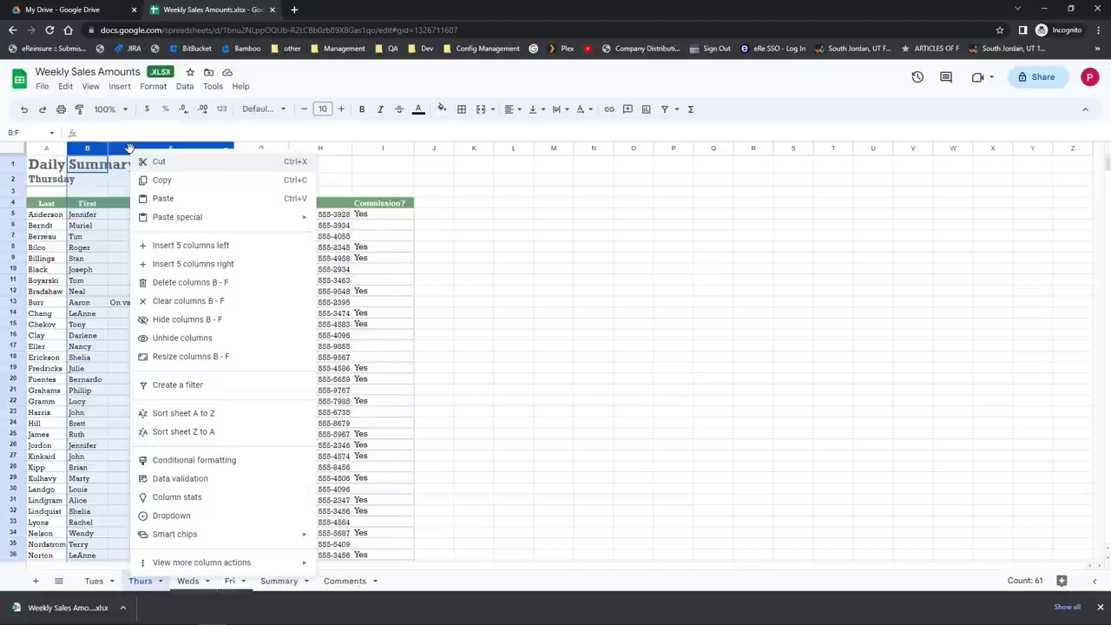
click(173, 340)
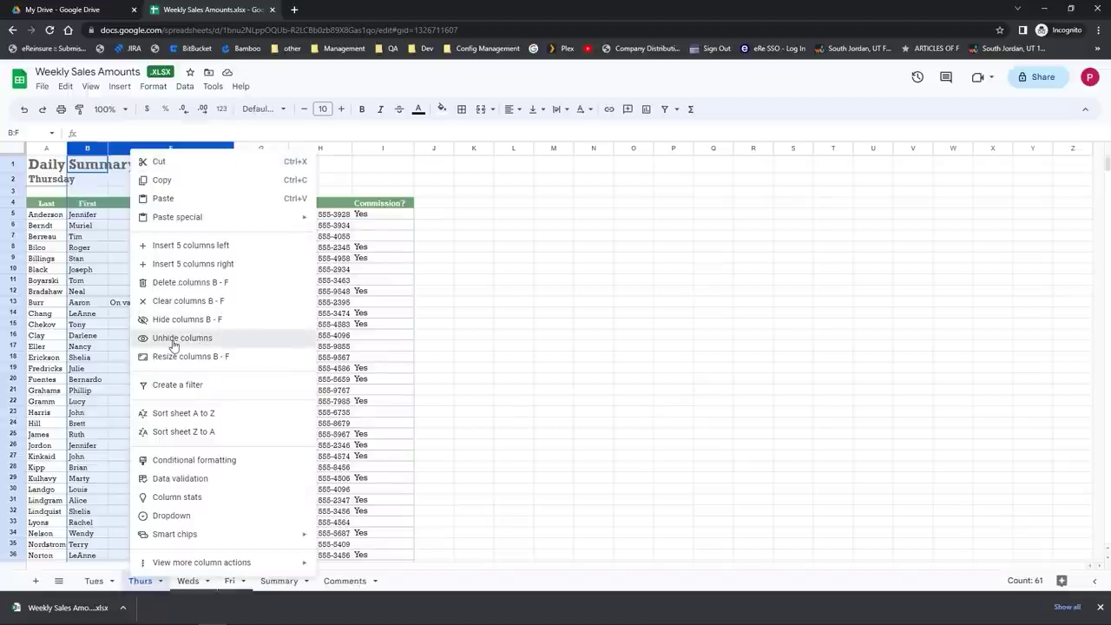
click(138, 333)
drag(13, 269, 7, 368)
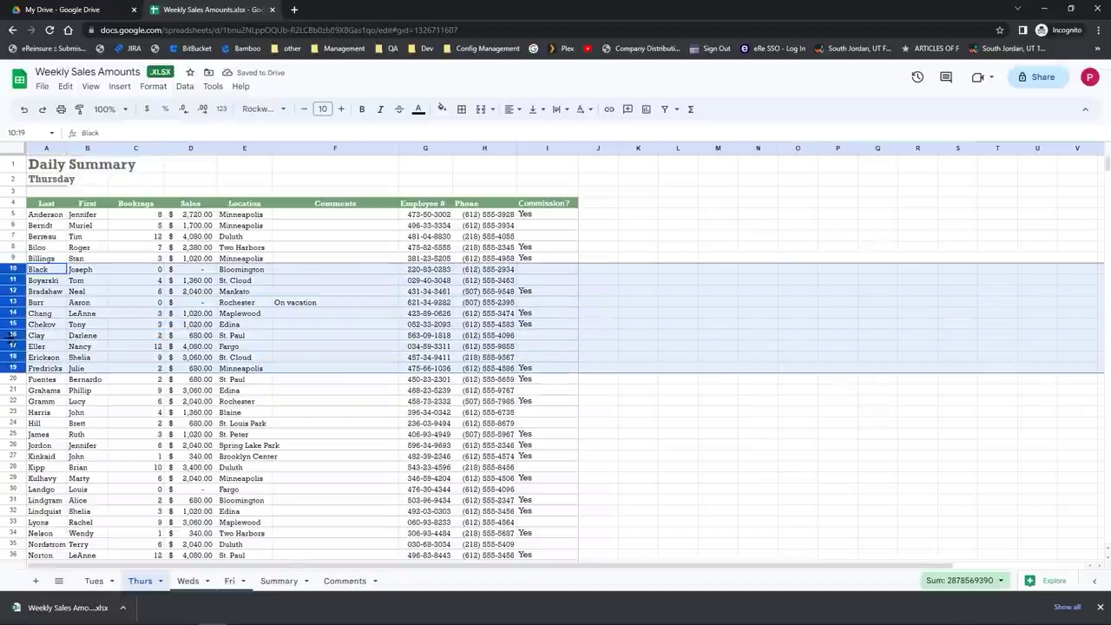
Step: Hide rows 10–19, then unhide them by selecting rows 9–20
right_click(11, 344)
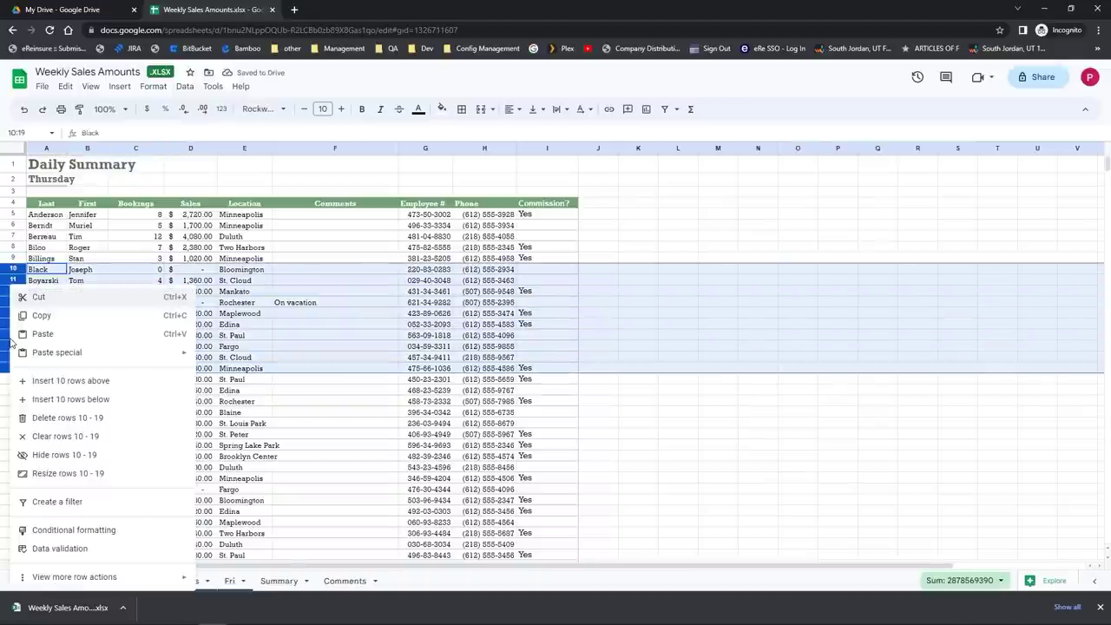
click(50, 454)
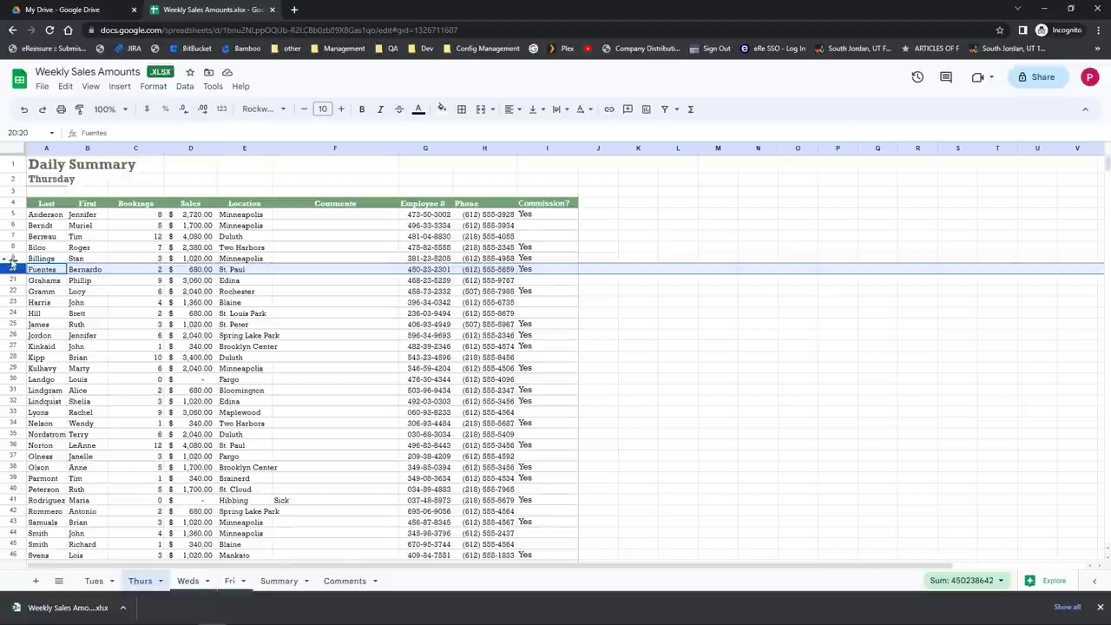
shift+click(12, 260)
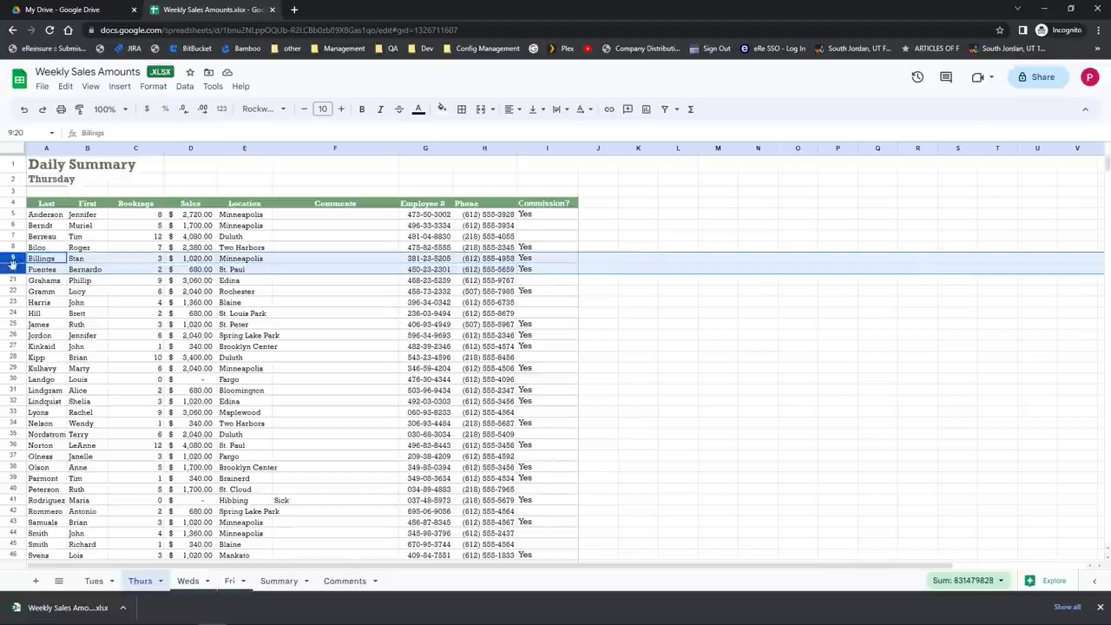
right_click(12, 261)
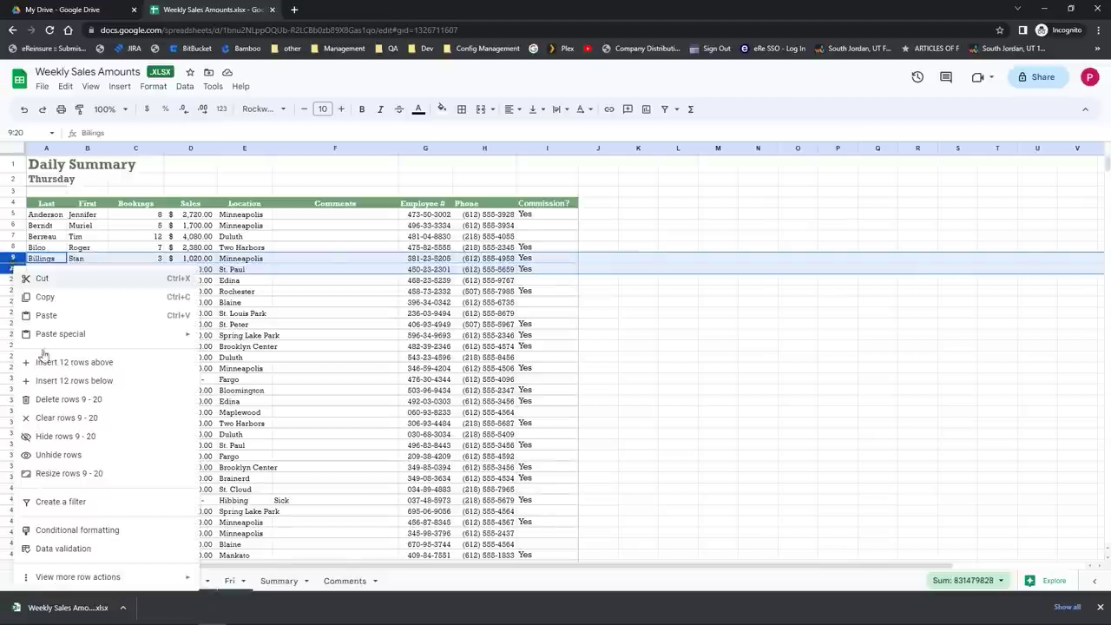
click(73, 460)
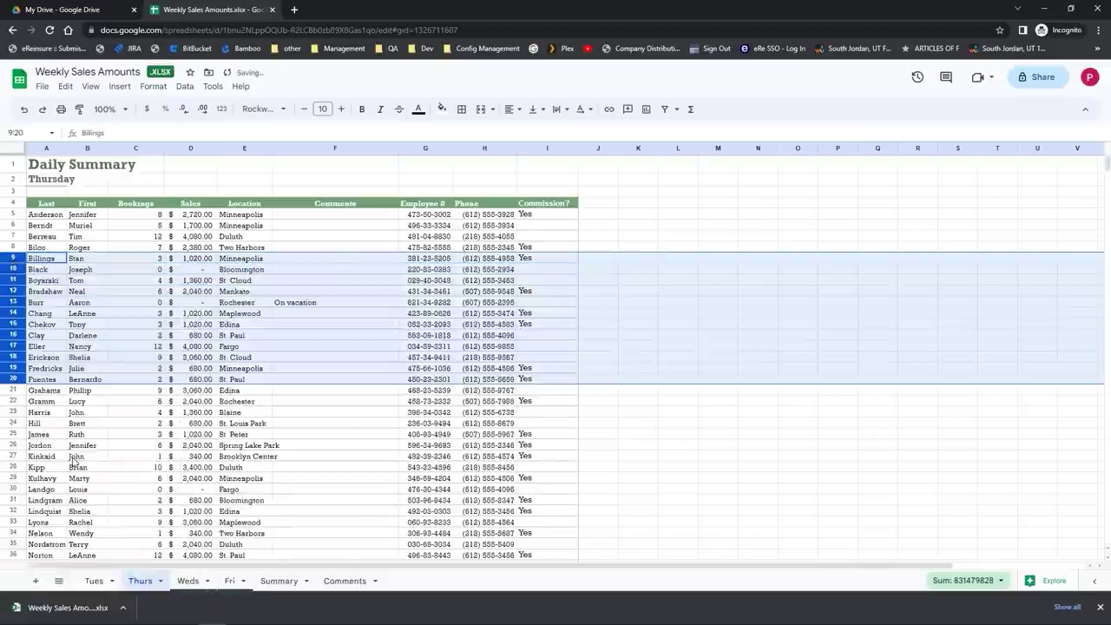
click(130, 434)
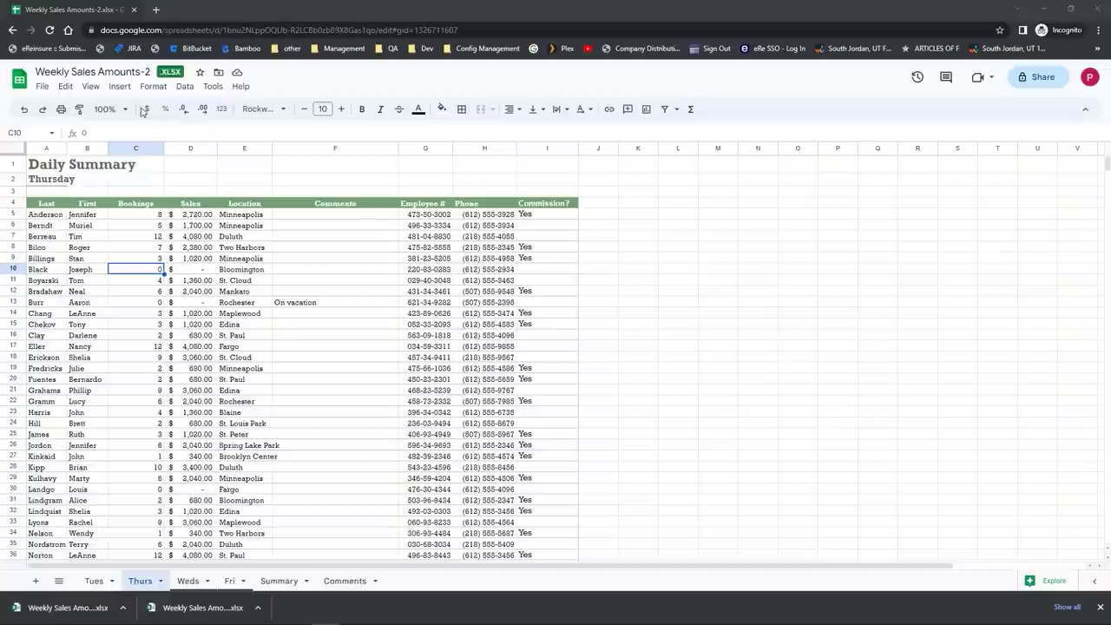
Step: Freeze rows 1–10, scroll to test, then set freezing back to no rows
click(93, 87)
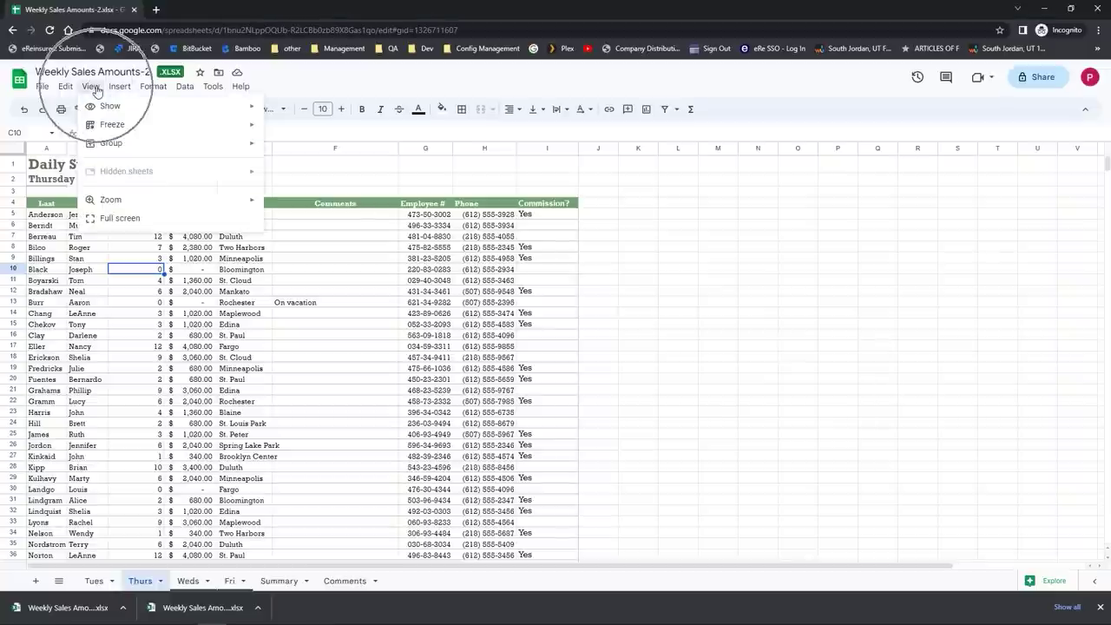
mouse_move(110, 126)
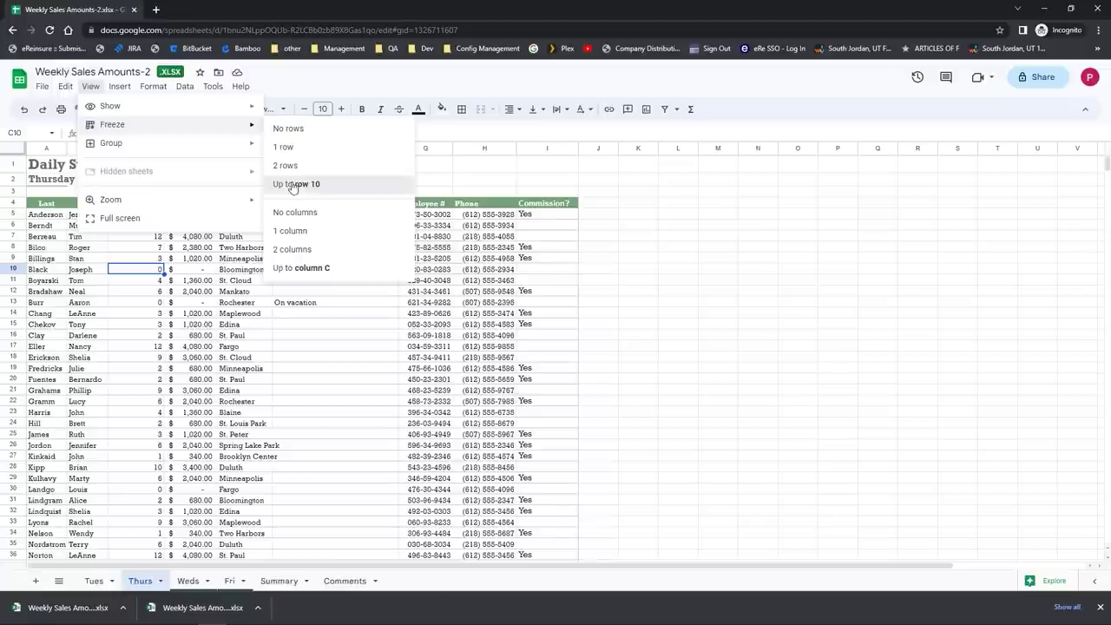
click(293, 186)
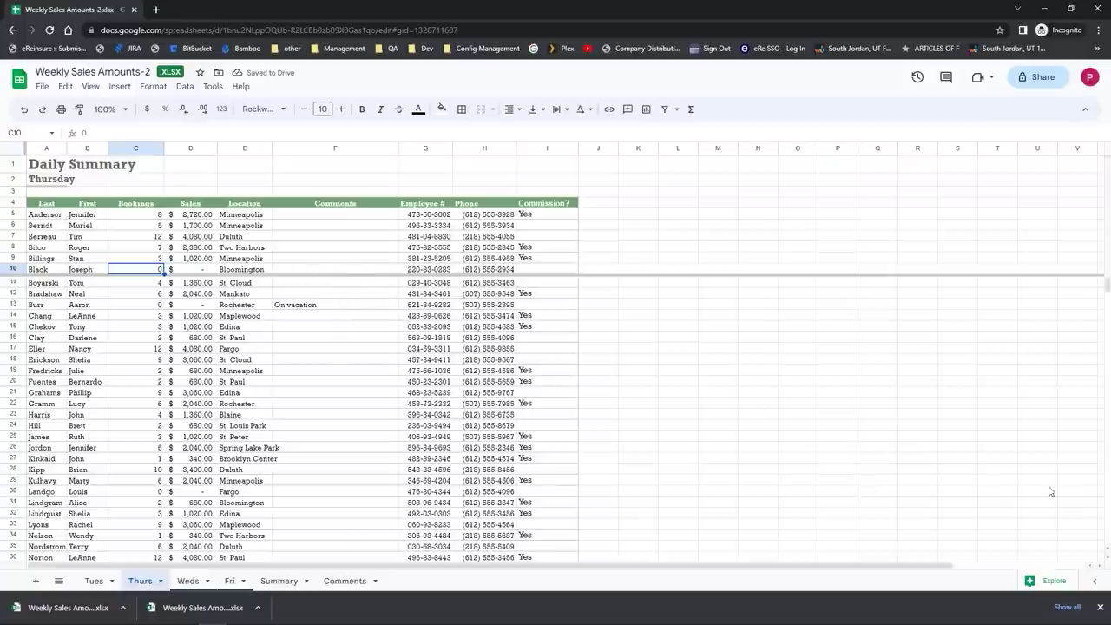
drag(1107, 560, 1107, 560)
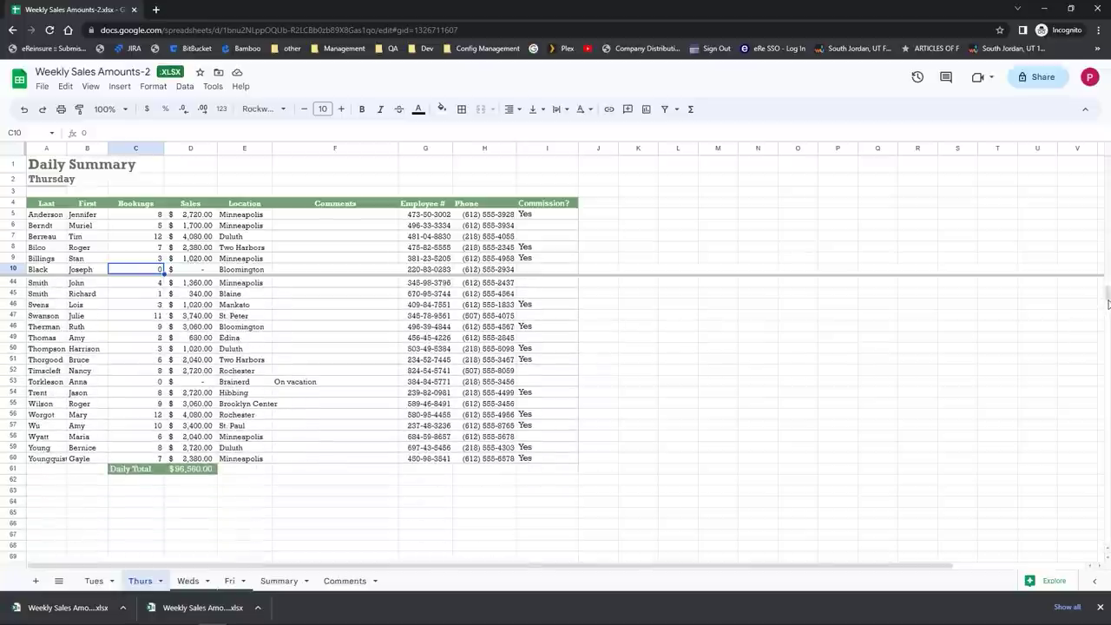
drag(1107, 305, 1107, 284)
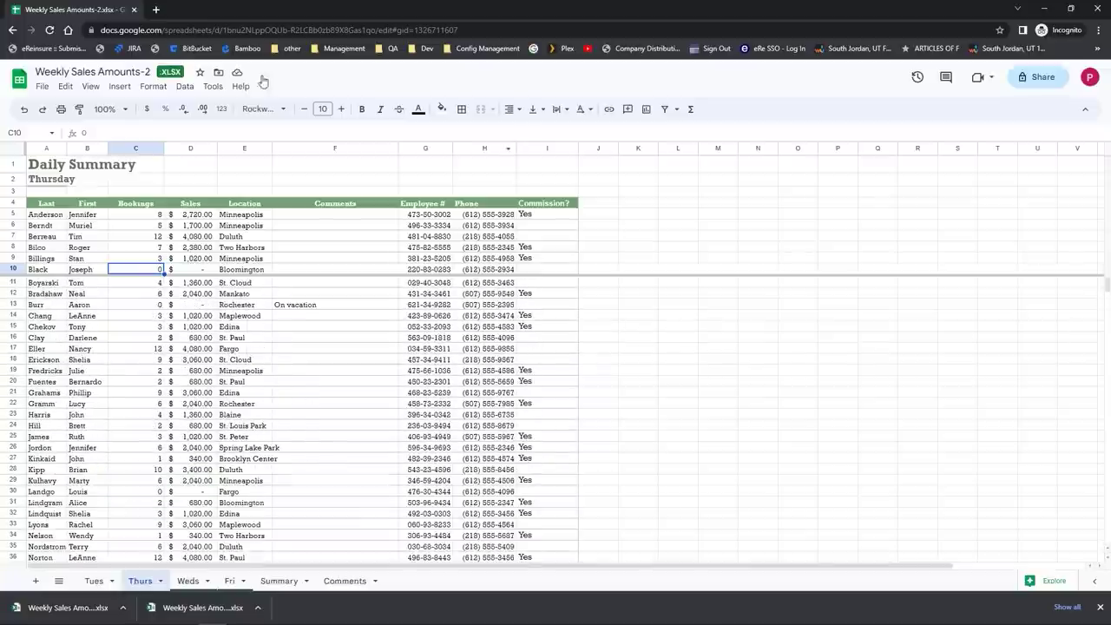
click(89, 89)
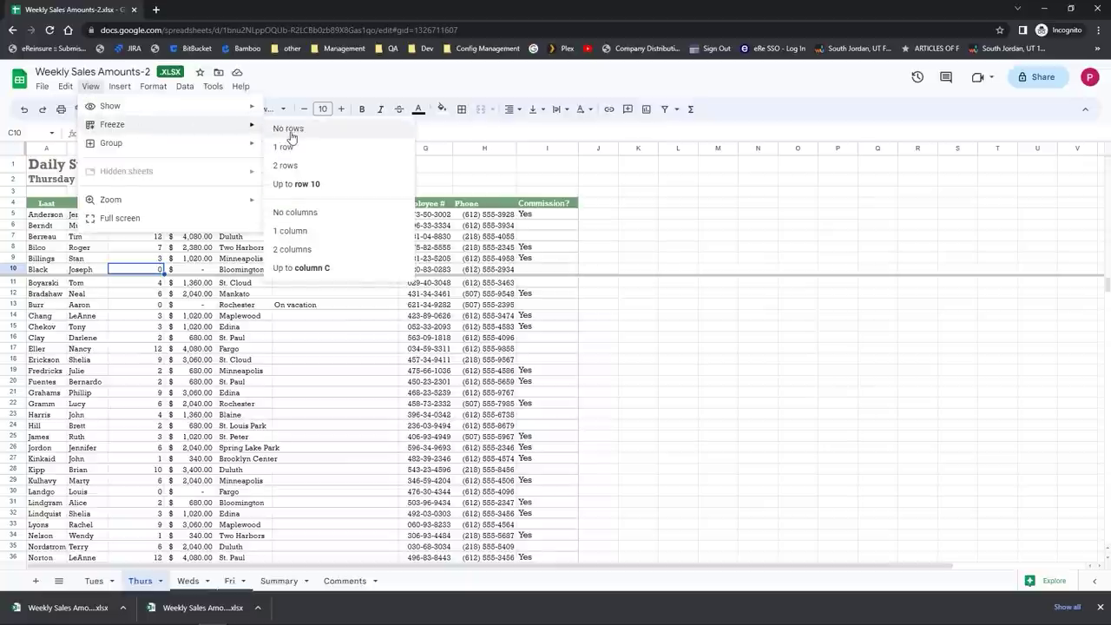
click(288, 129)
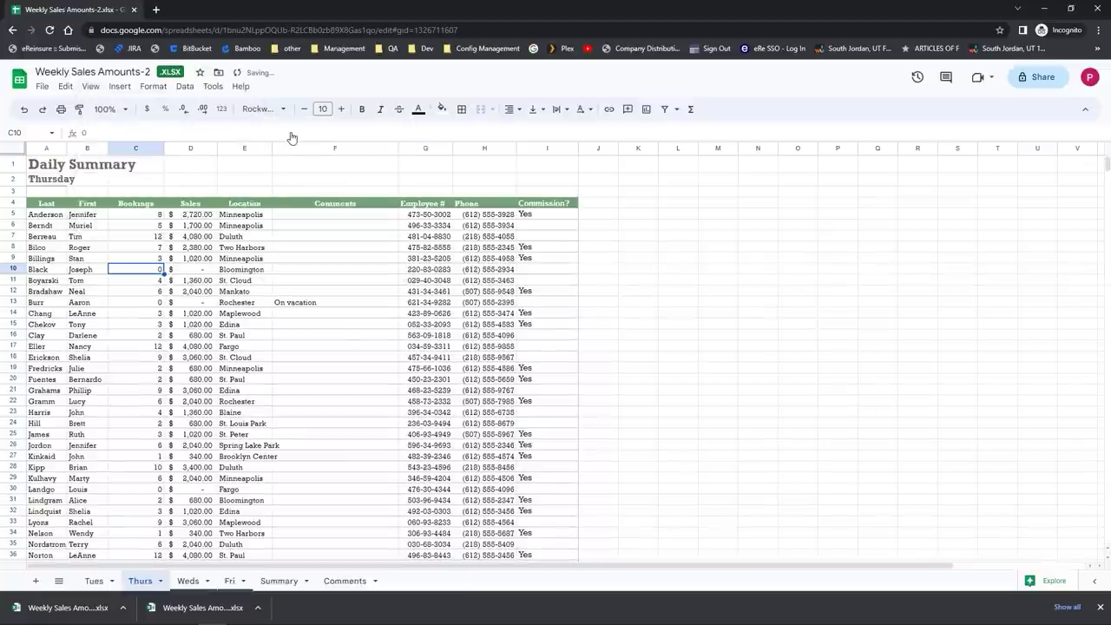
click(243, 149)
click(91, 87)
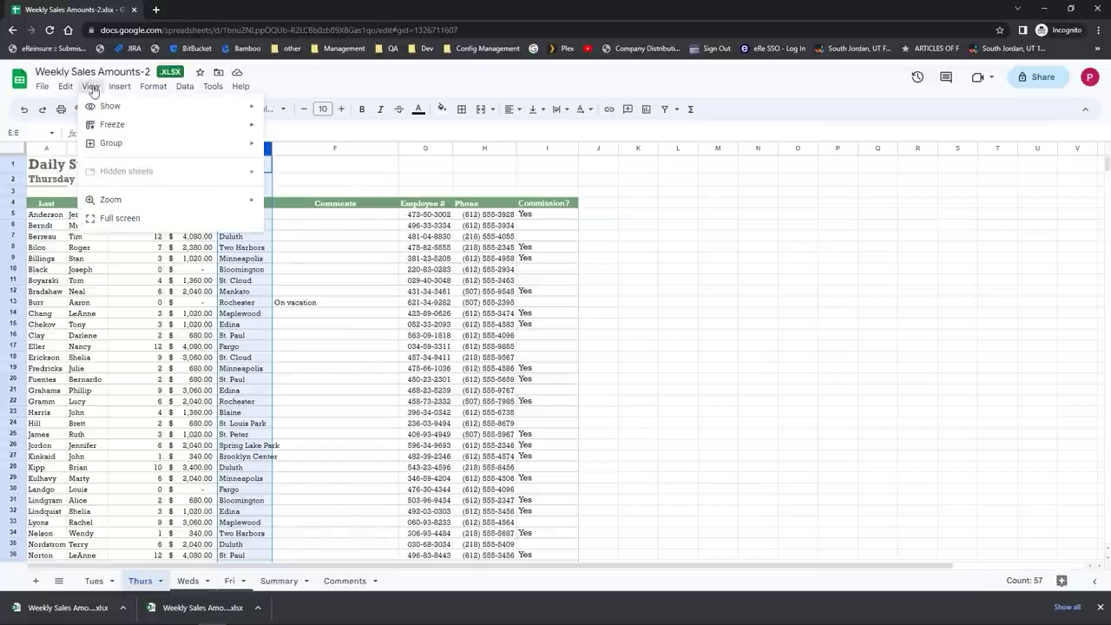
mouse_move(111, 124)
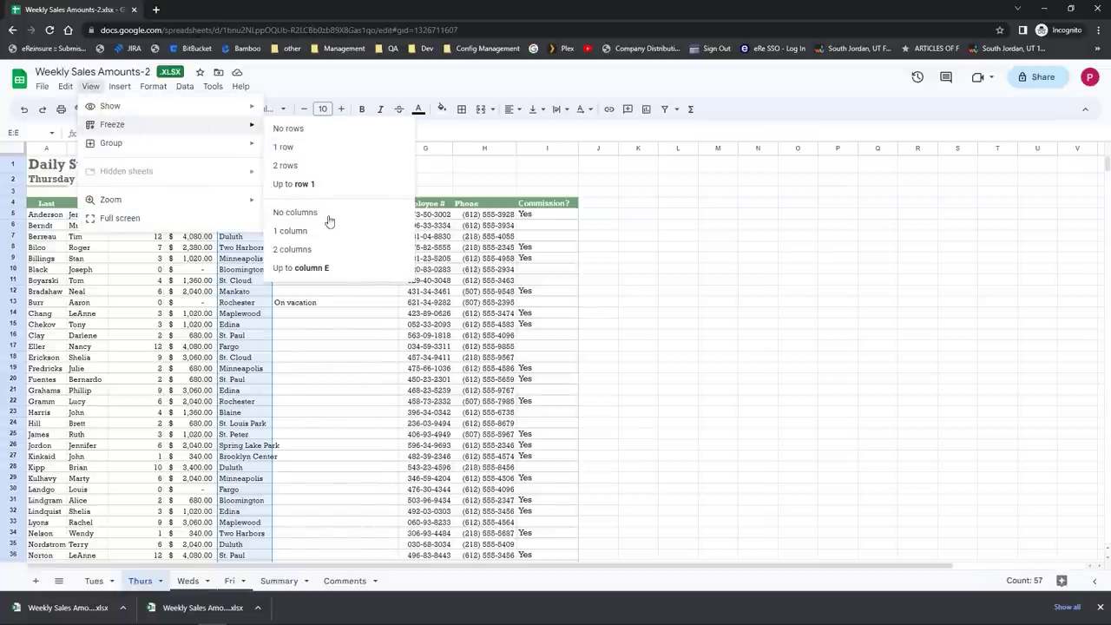
click(318, 269)
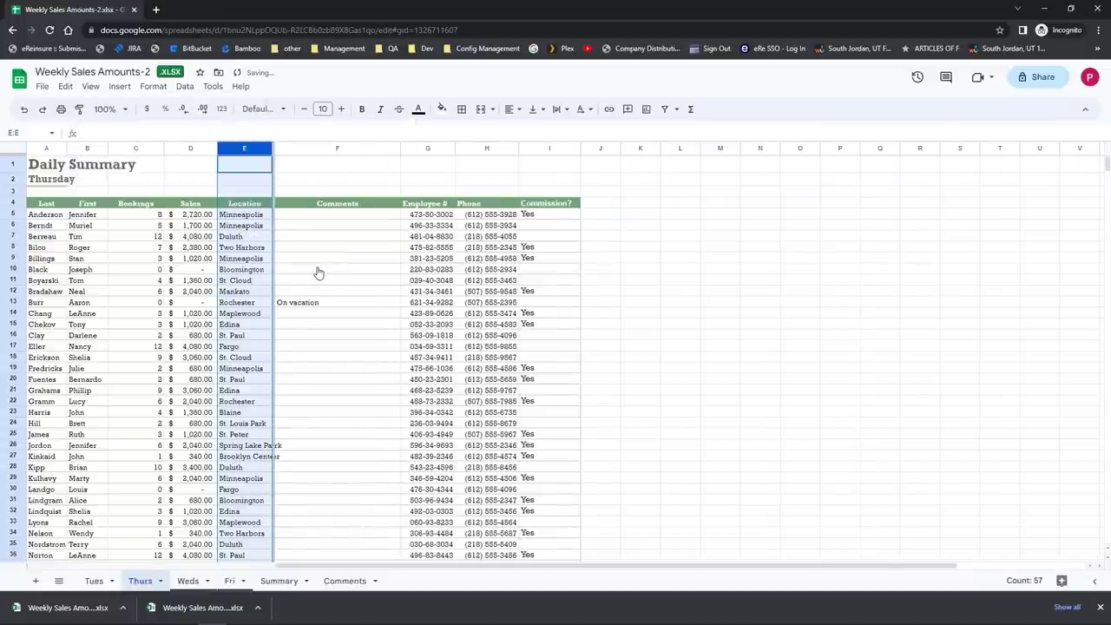
click(1099, 567)
click(1099, 568)
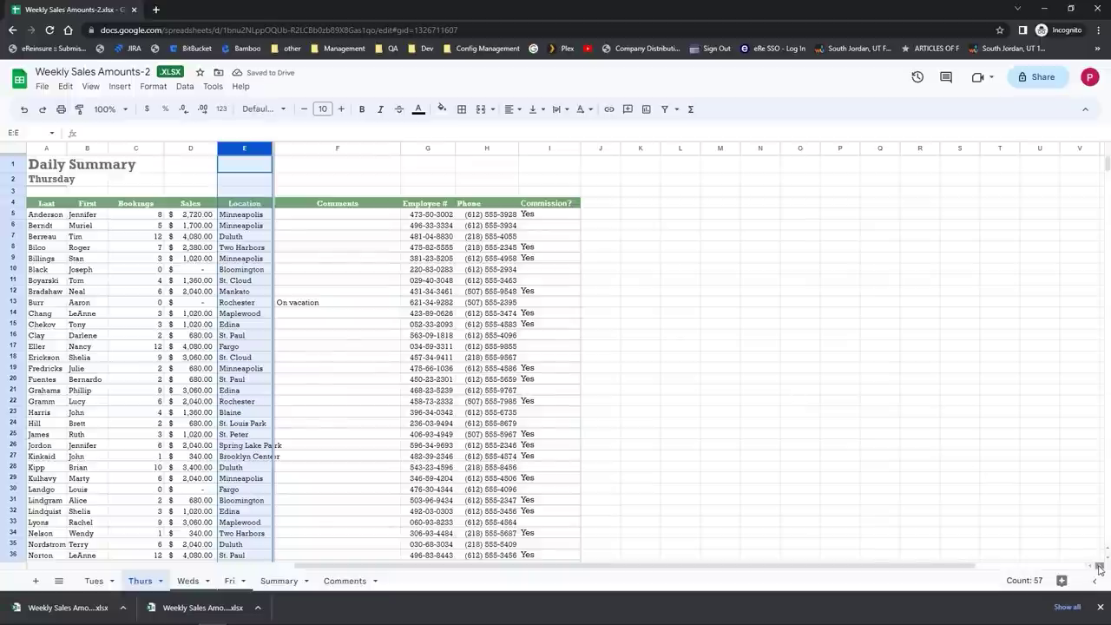
click(1099, 568)
drag(1002, 569, 857, 592)
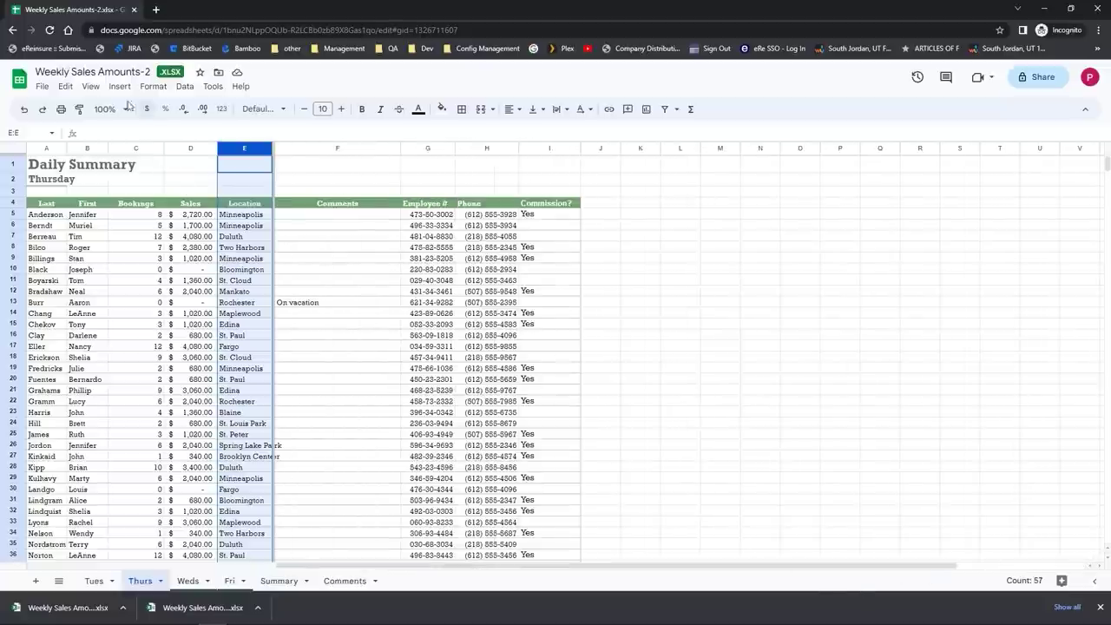
click(86, 90)
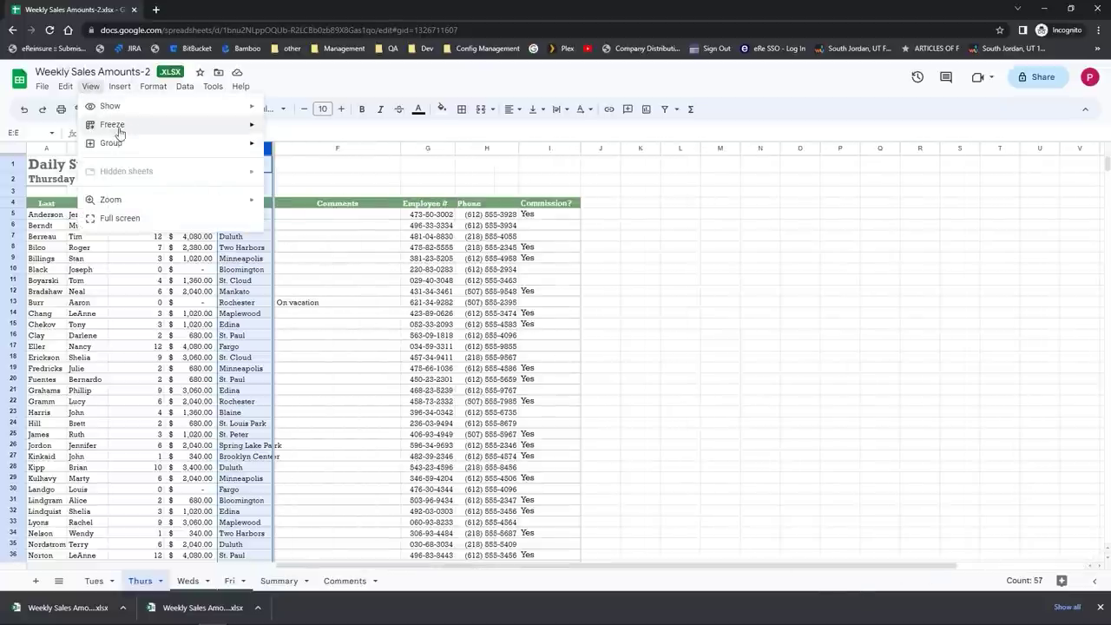
mouse_move(150, 132)
click(315, 215)
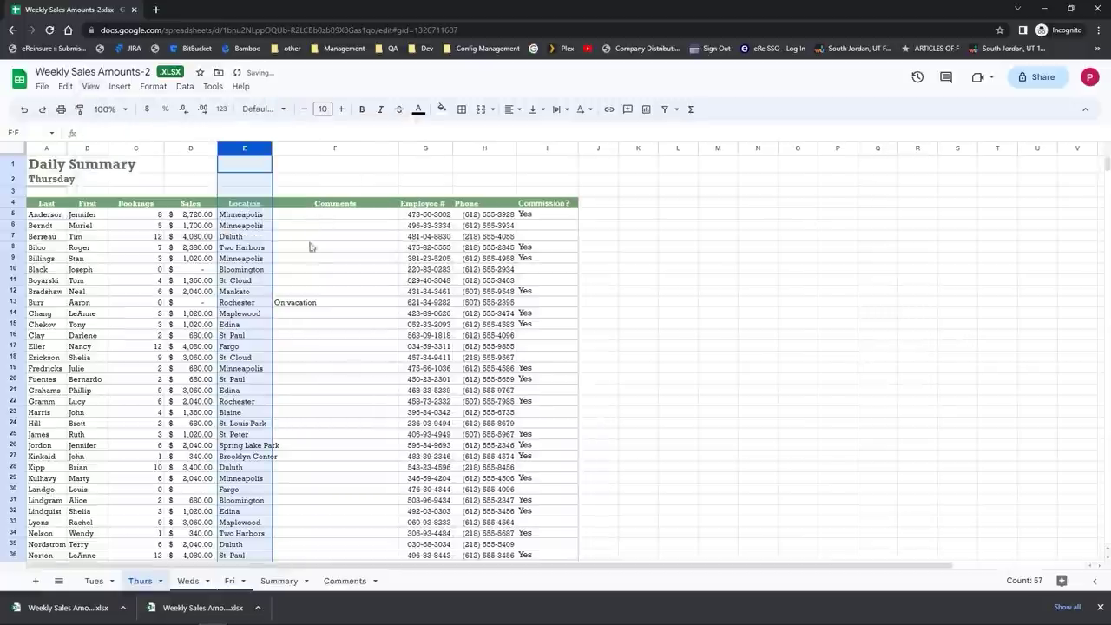
click(318, 260)
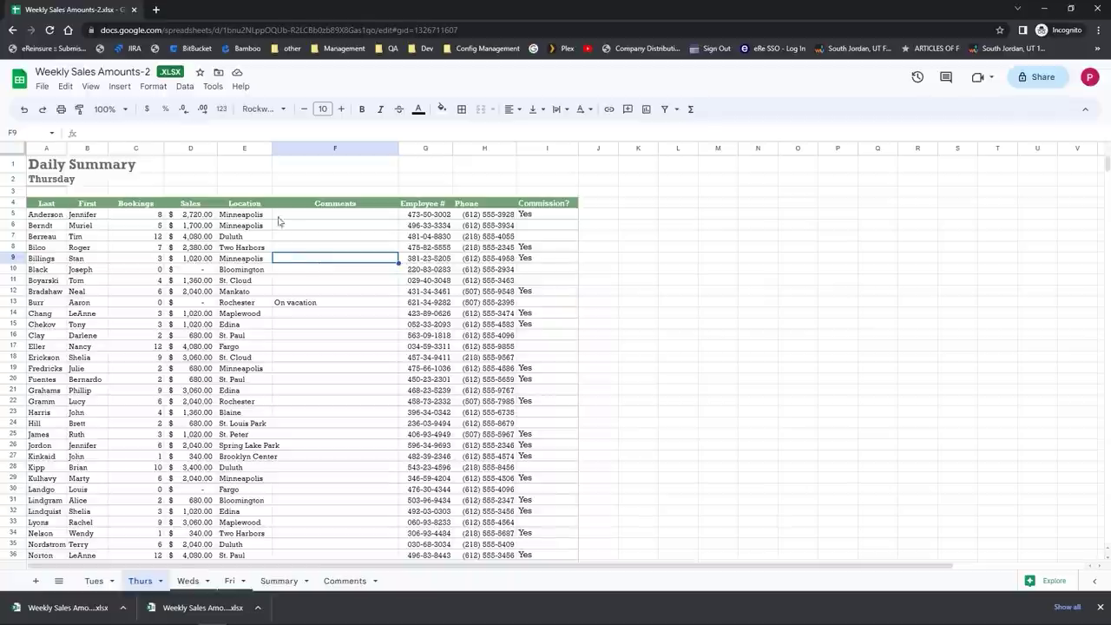
Step: Switch the sheet to full screen view, then restore the menus and toolbars
click(88, 88)
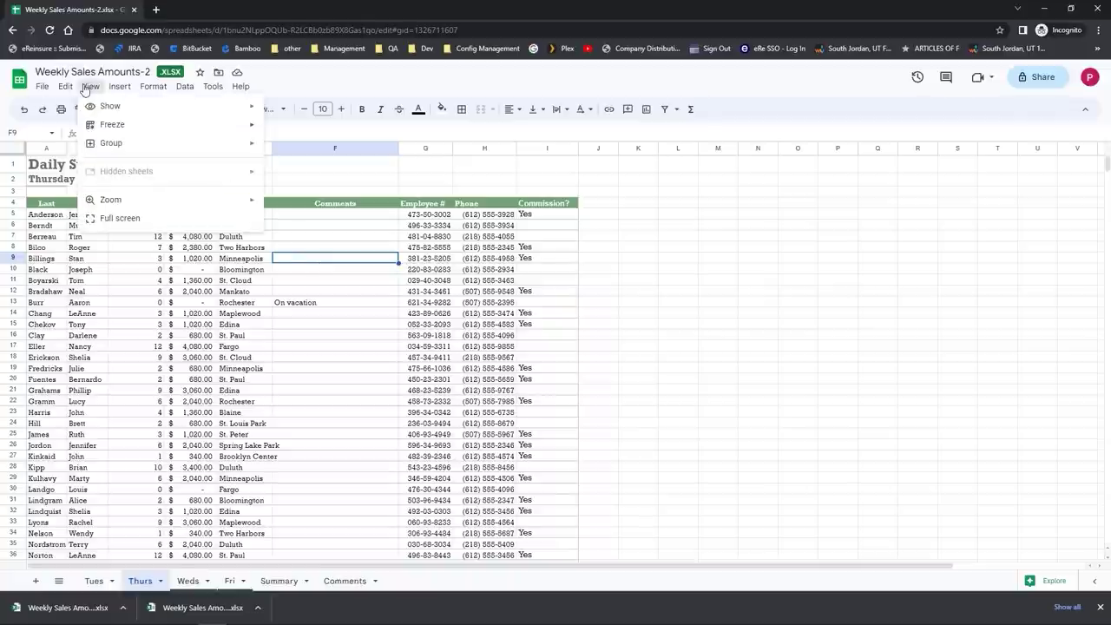
click(120, 218)
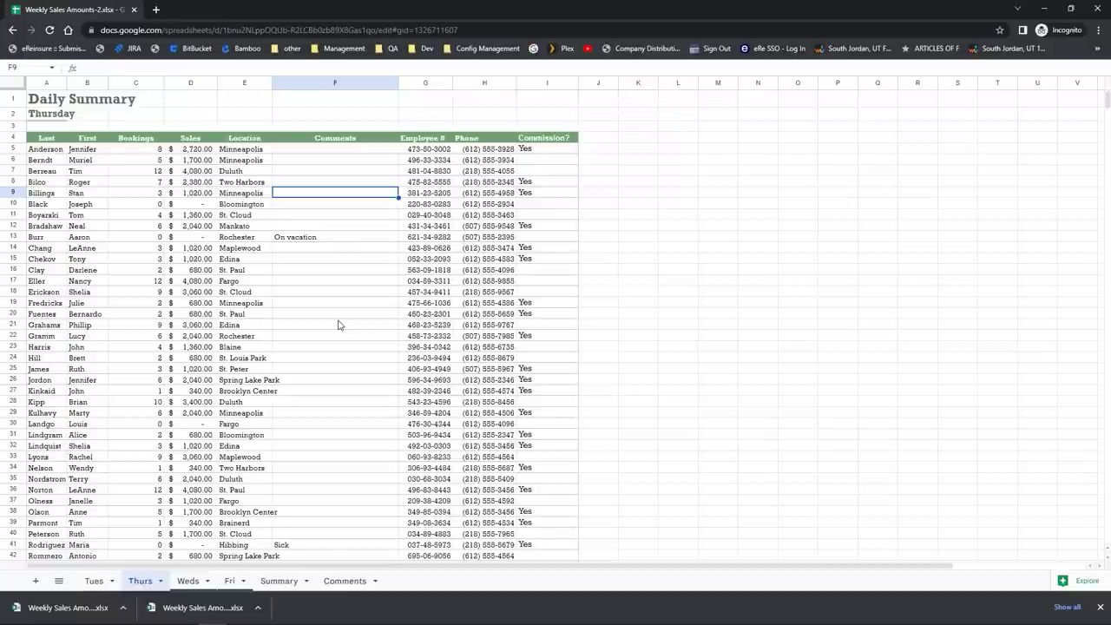
key(Escape)
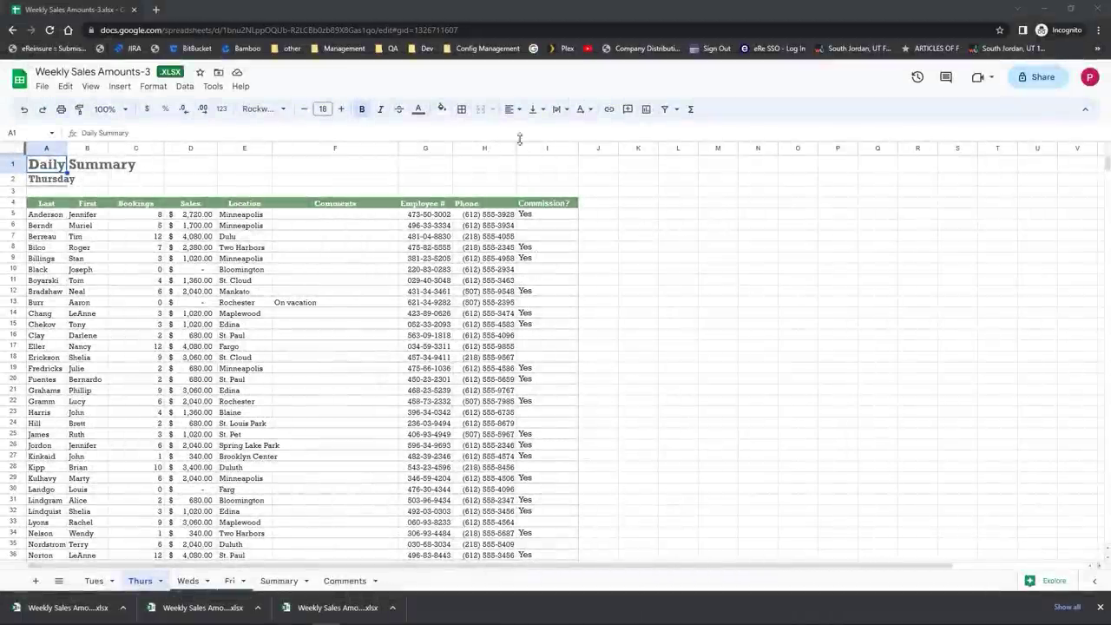
Step: Run a spell check on the Tues sheet, ignoring the flagged surnames
click(213, 87)
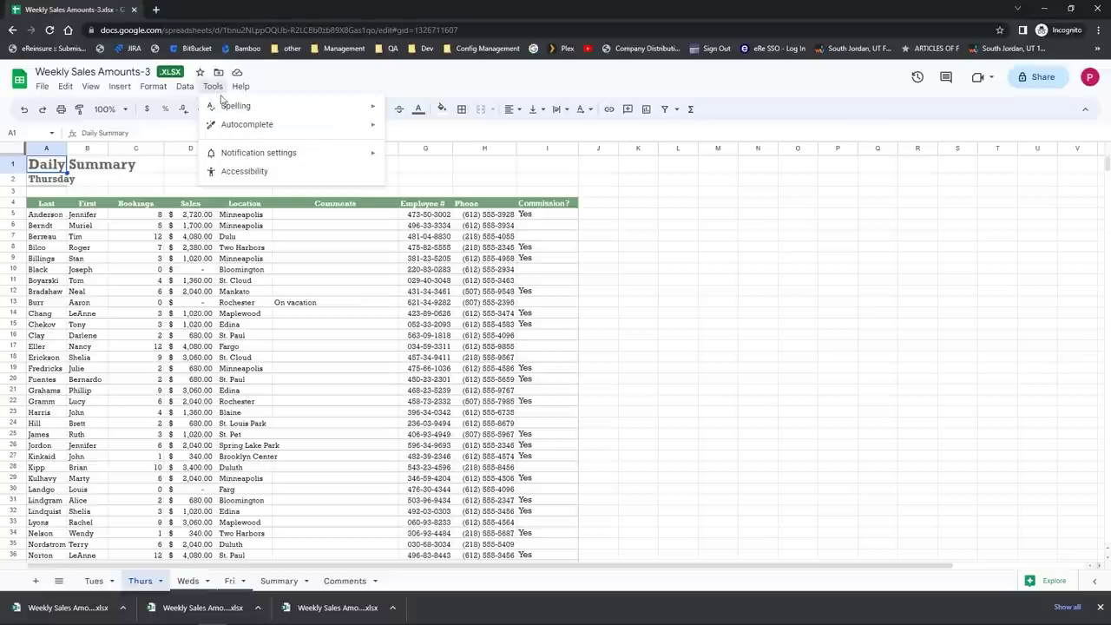
mouse_move(230, 108)
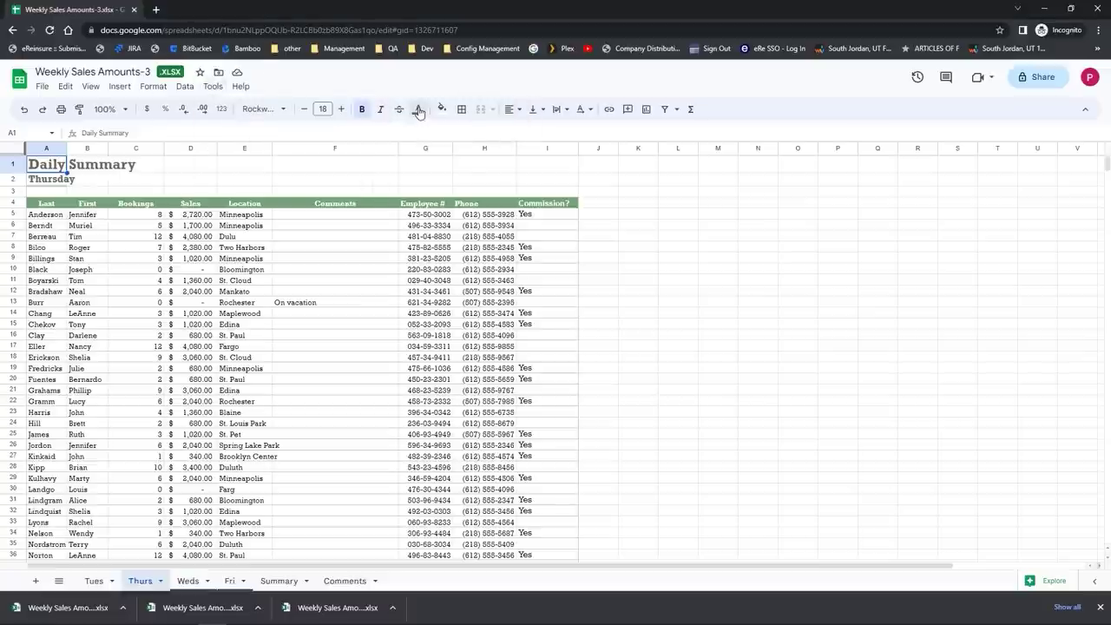
click(417, 111)
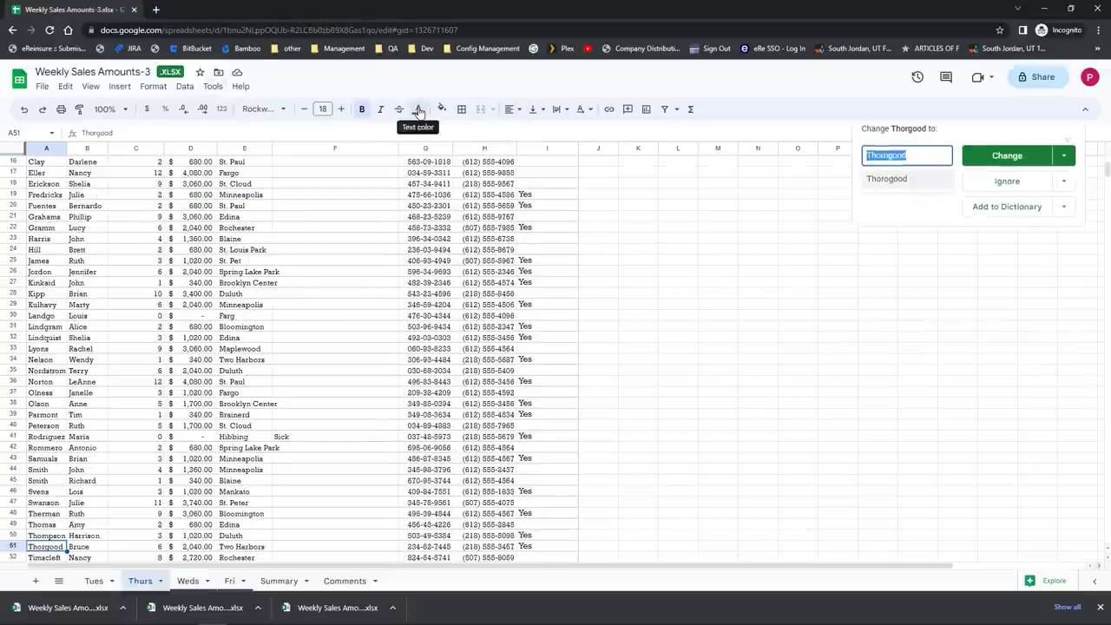
click(1005, 169)
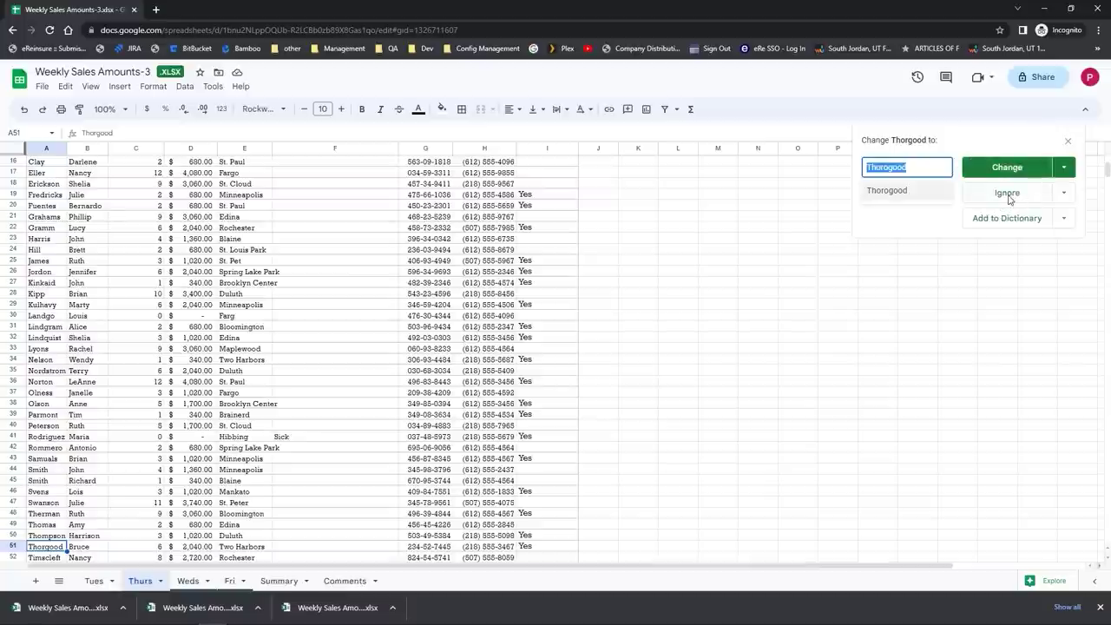
click(1008, 199)
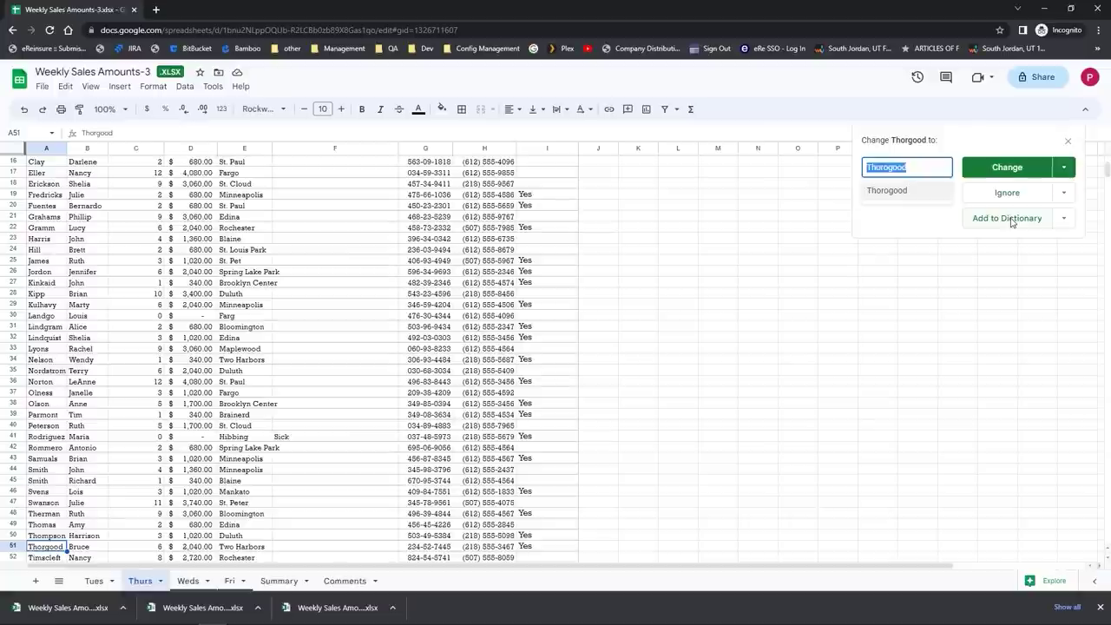
click(1006, 196)
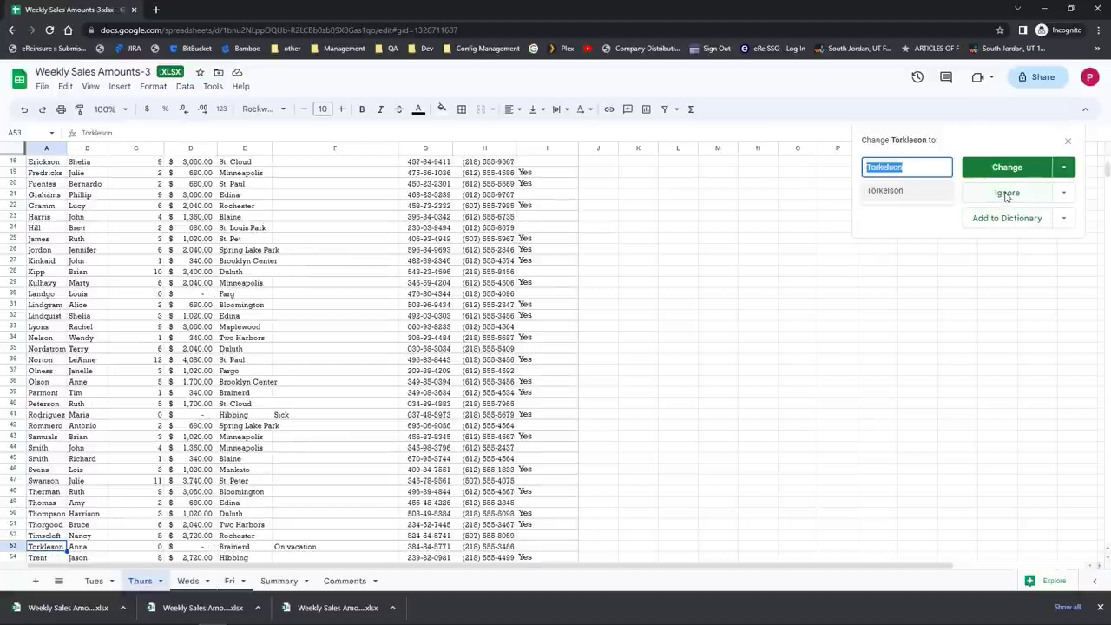
click(1004, 197)
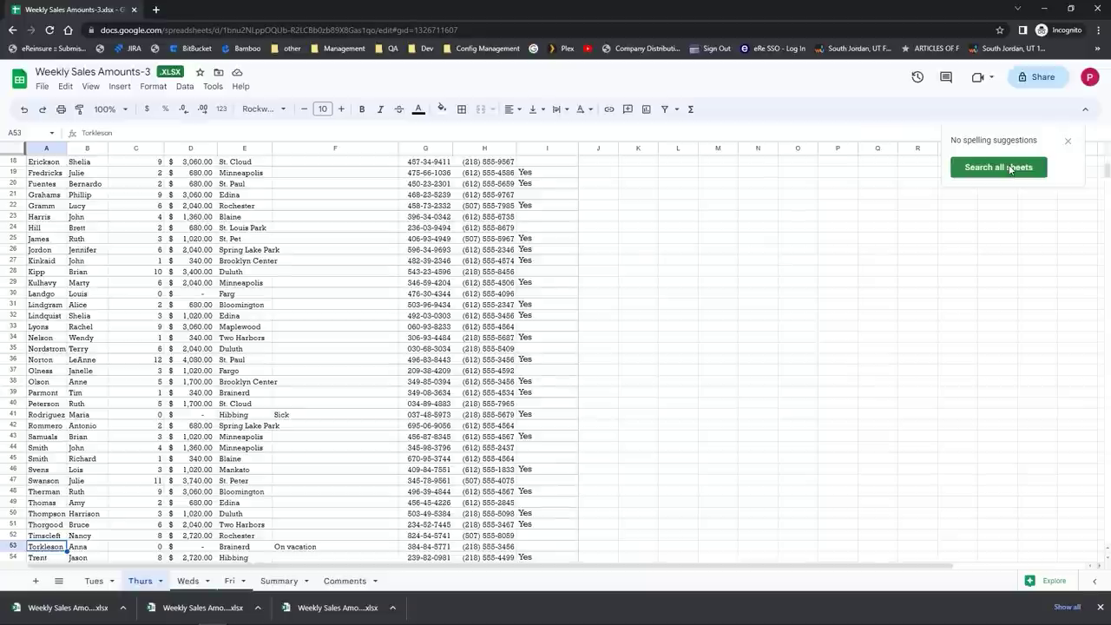
Step: Extend the check to all sheets, accept one surname correction, ignore the rest, and close the panel
click(998, 167)
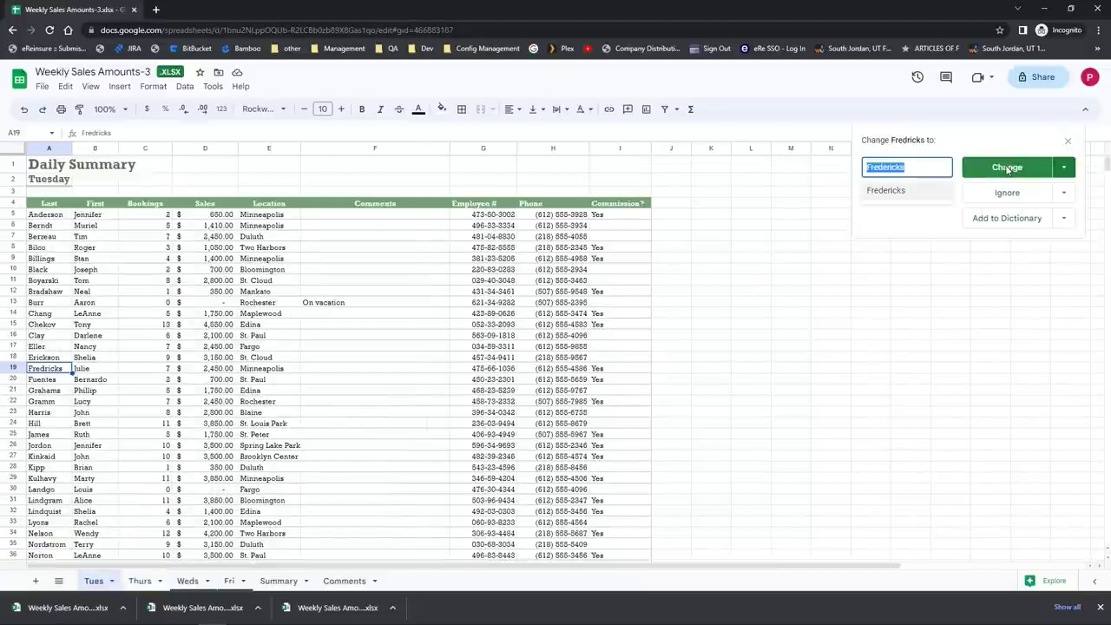
click(1010, 196)
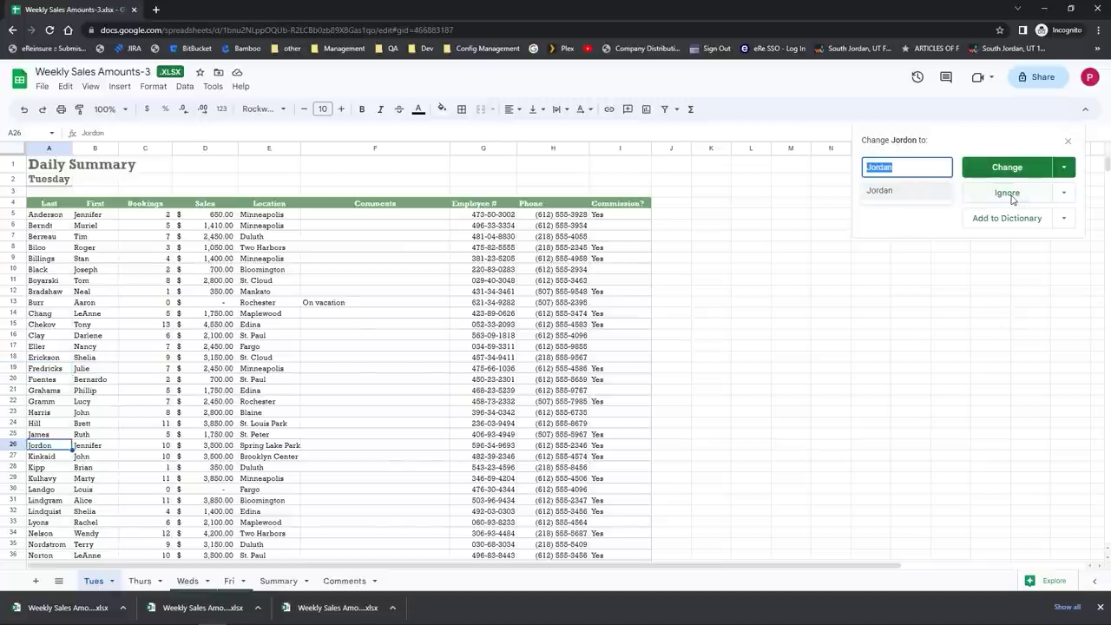
click(1010, 196)
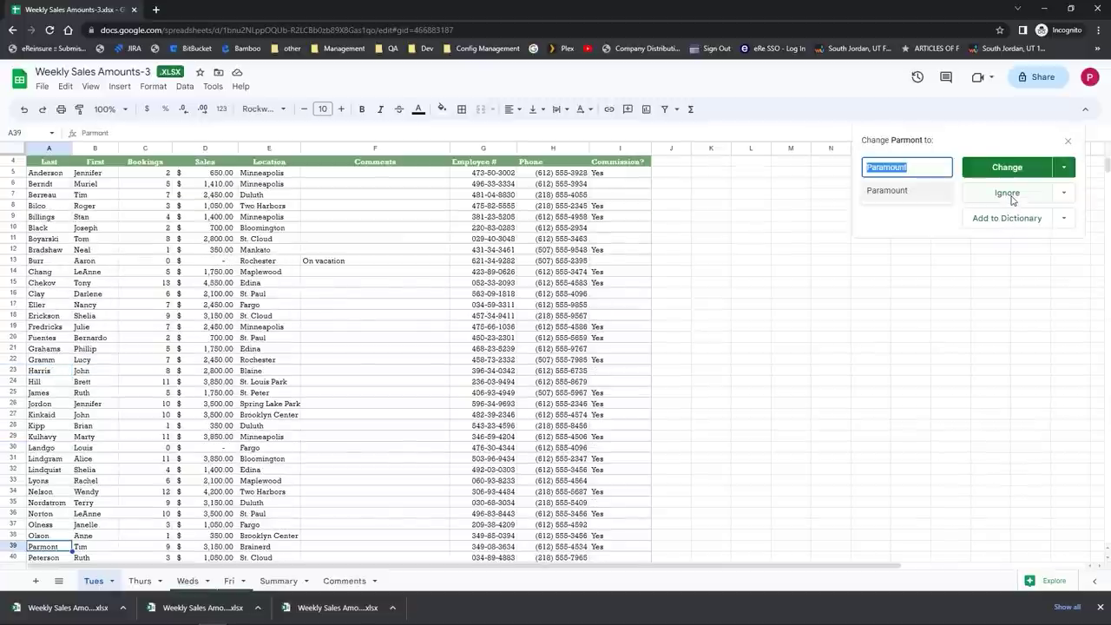
click(1013, 173)
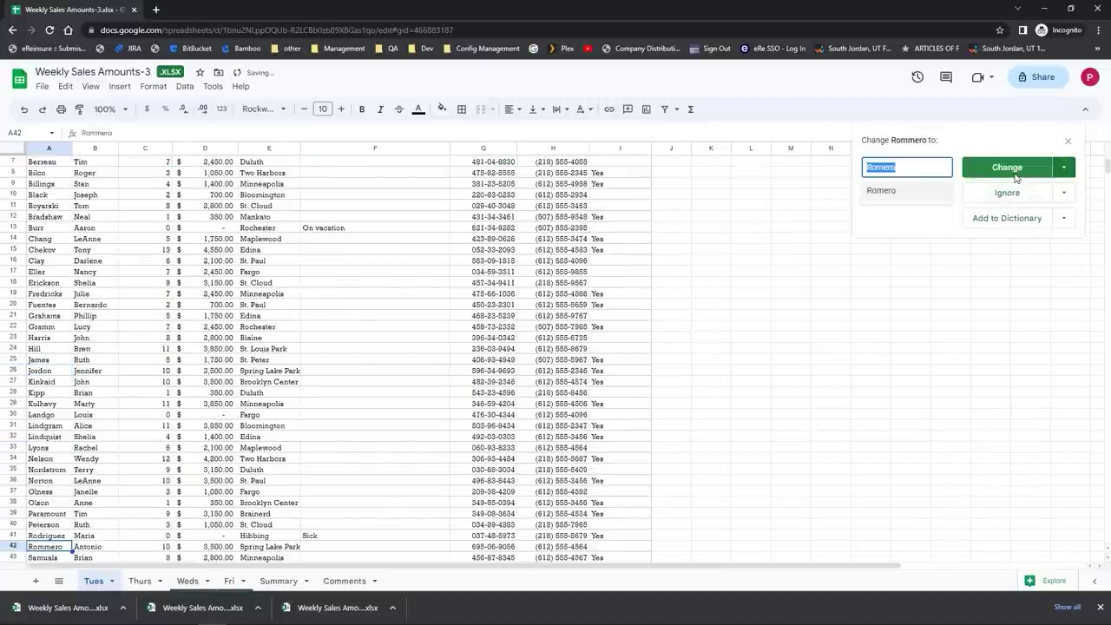
click(1016, 193)
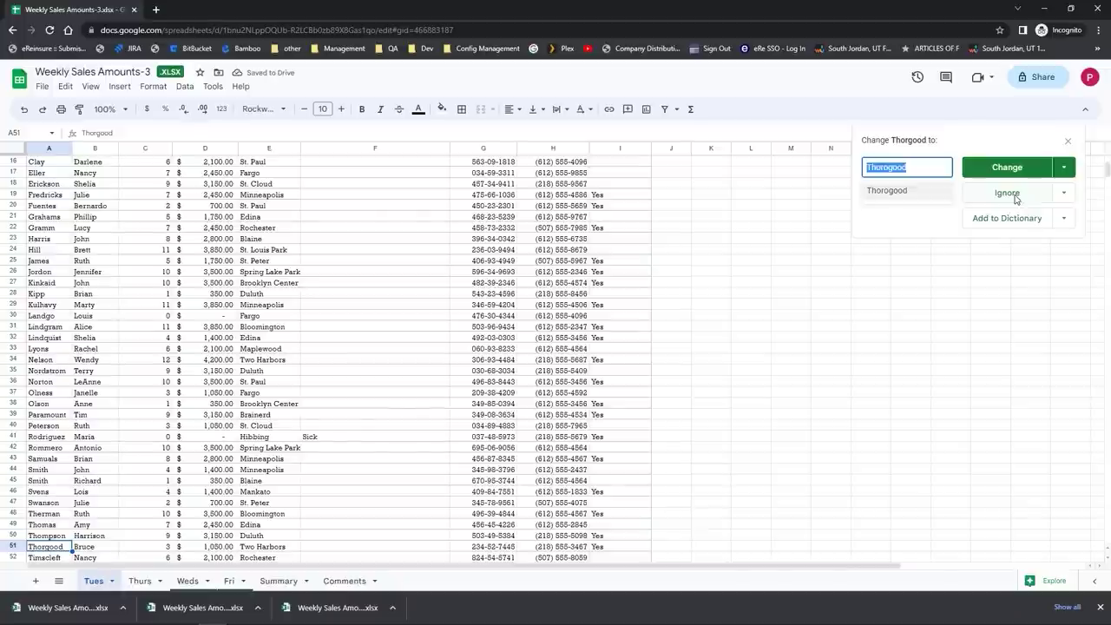
click(1066, 142)
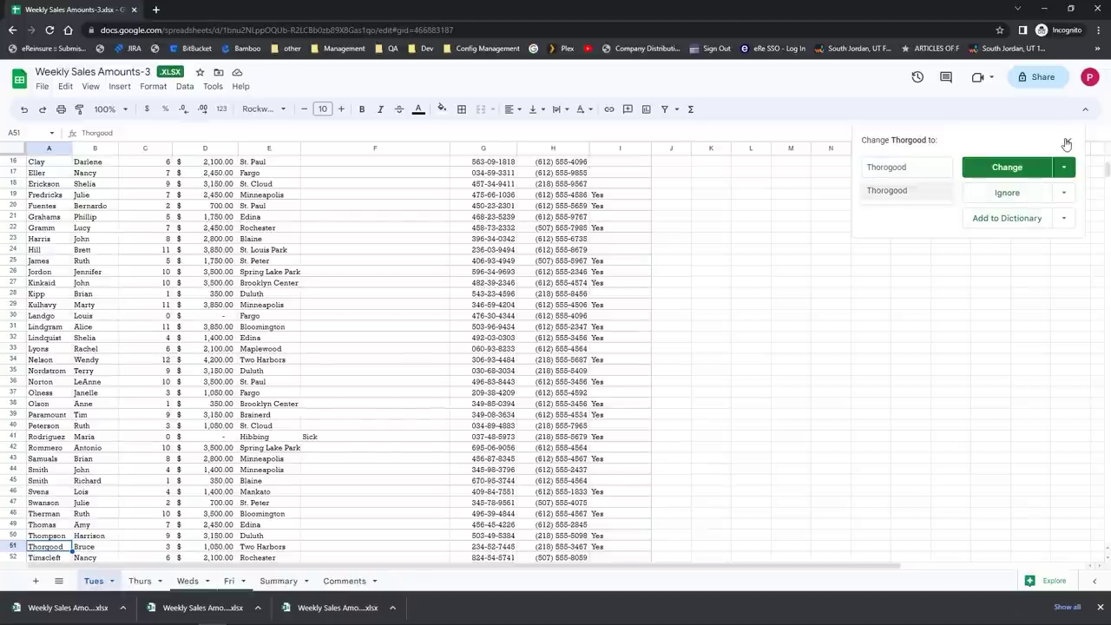
click(1066, 143)
click(411, 311)
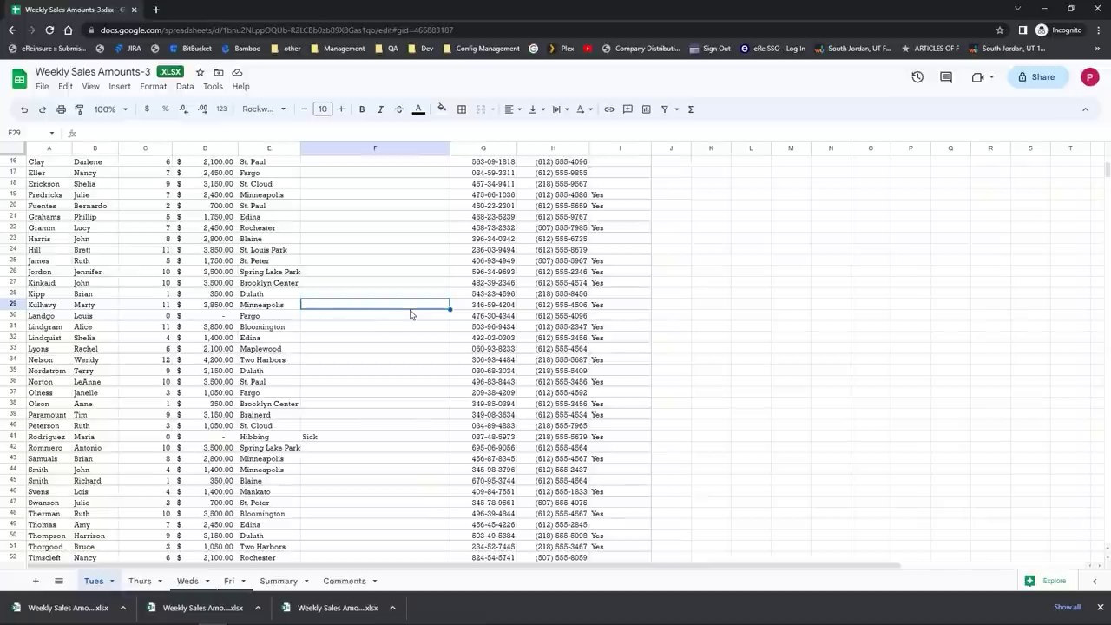
Step: Open print settings for the Tues sheet and zoom in and out on its preview pages
click(42, 87)
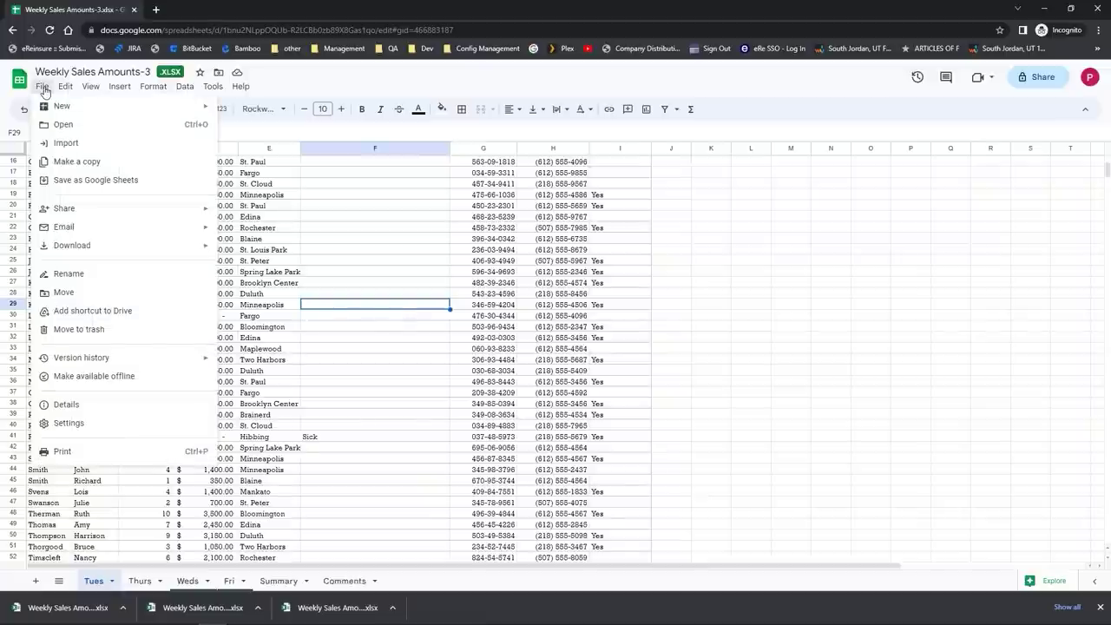
click(61, 459)
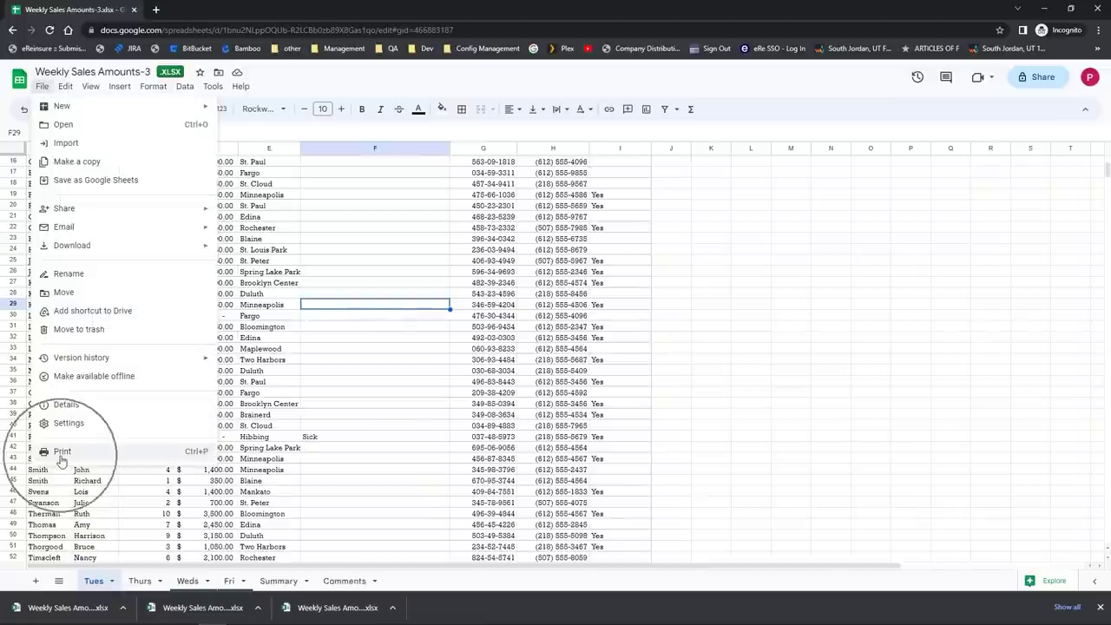
click(324, 334)
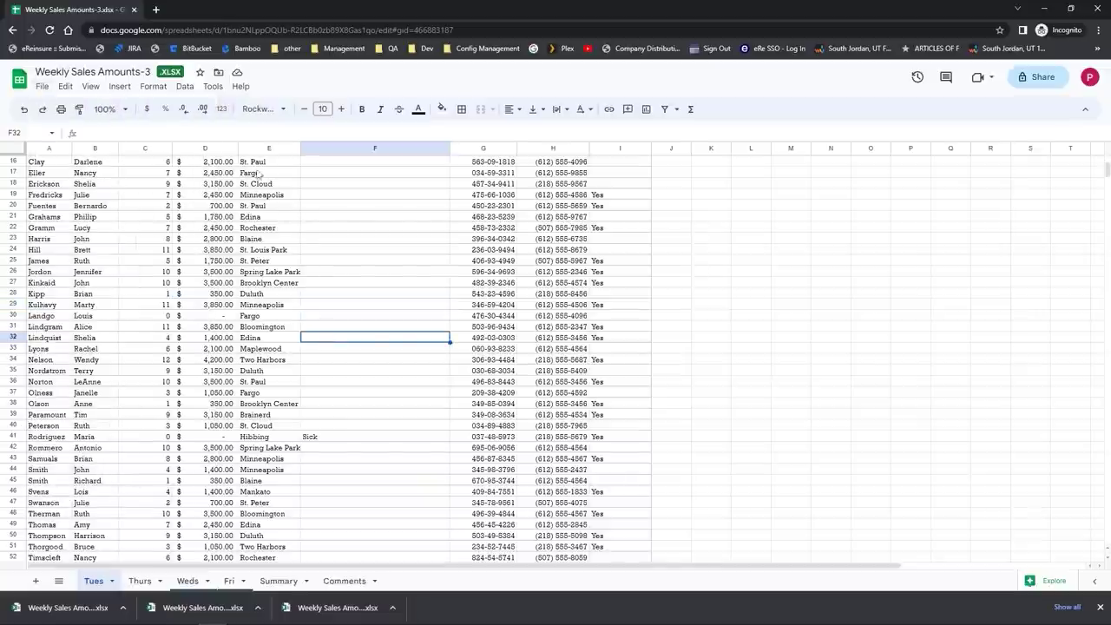
click(61, 111)
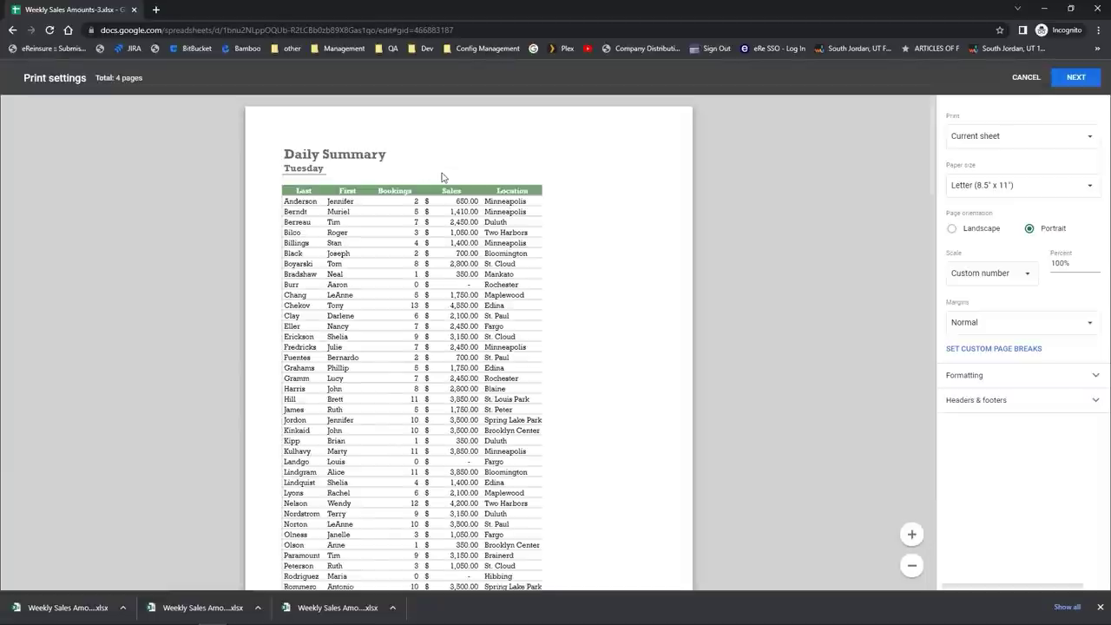
scroll(442, 177, down, 2)
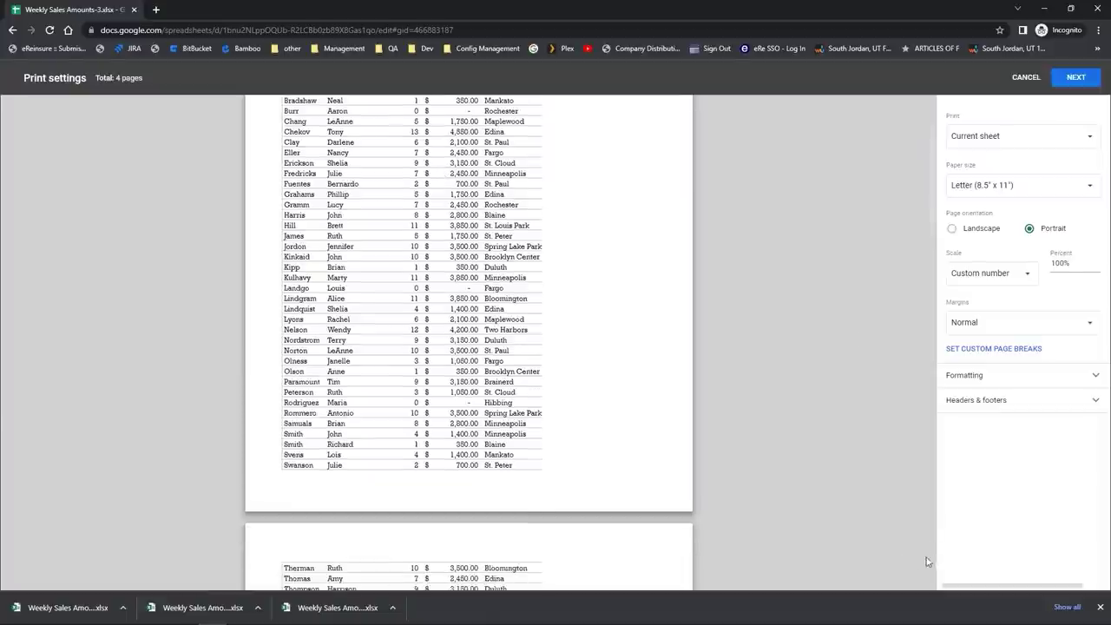
click(913, 541)
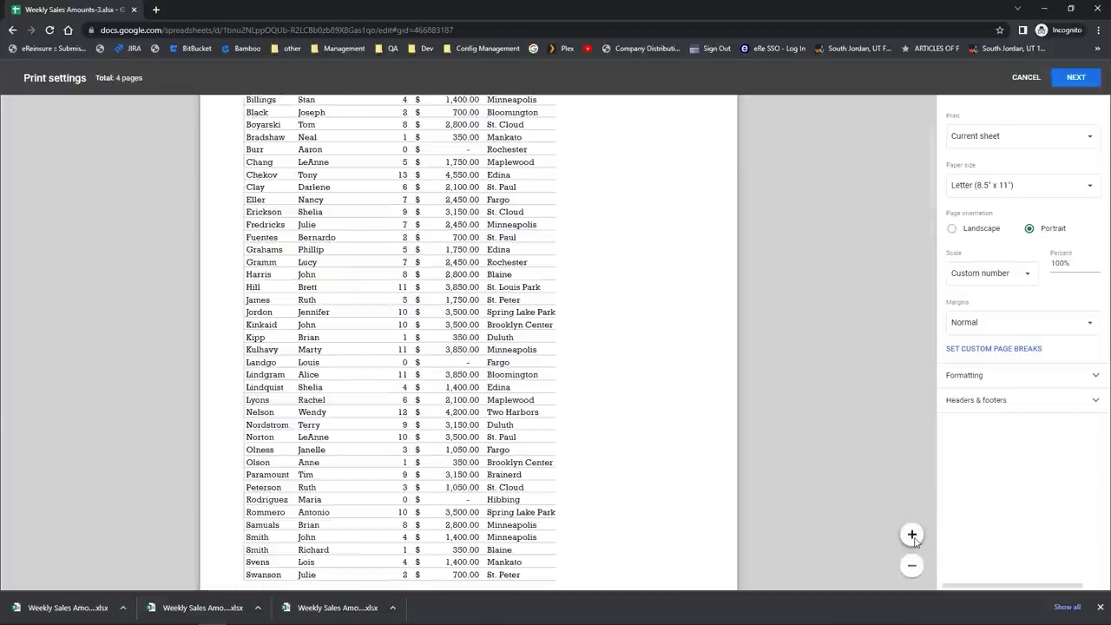
click(914, 568)
scroll(657, 431, down, 7)
scroll(656, 431, up, 10)
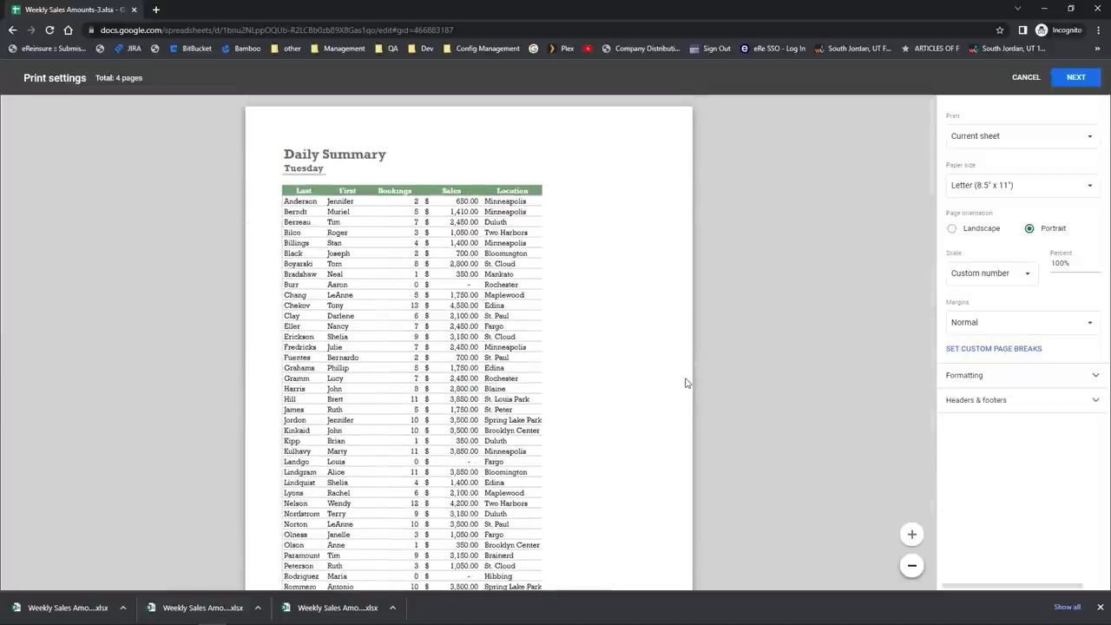
Step: Print only the current sheet, keep Letter paper size, and switch orientation to landscape
click(961, 143)
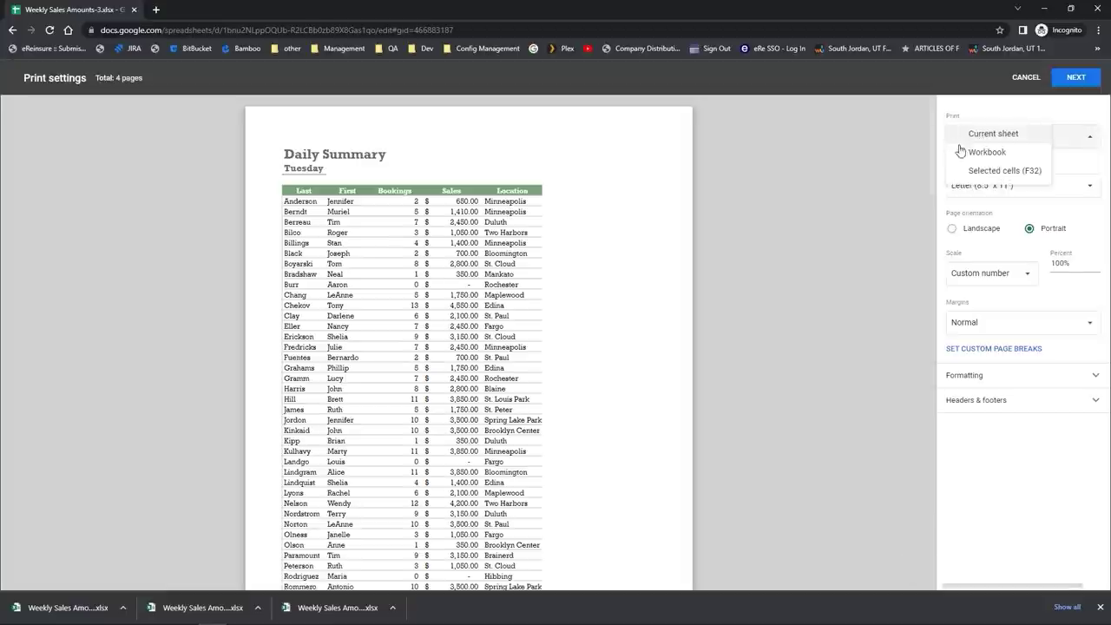
click(963, 157)
click(974, 142)
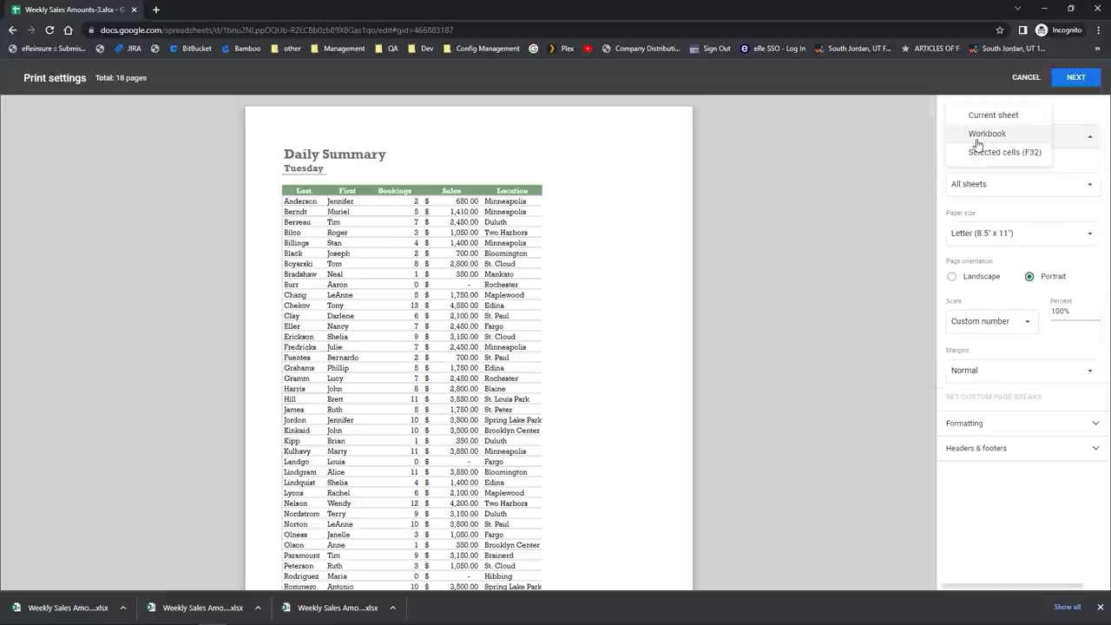
click(981, 121)
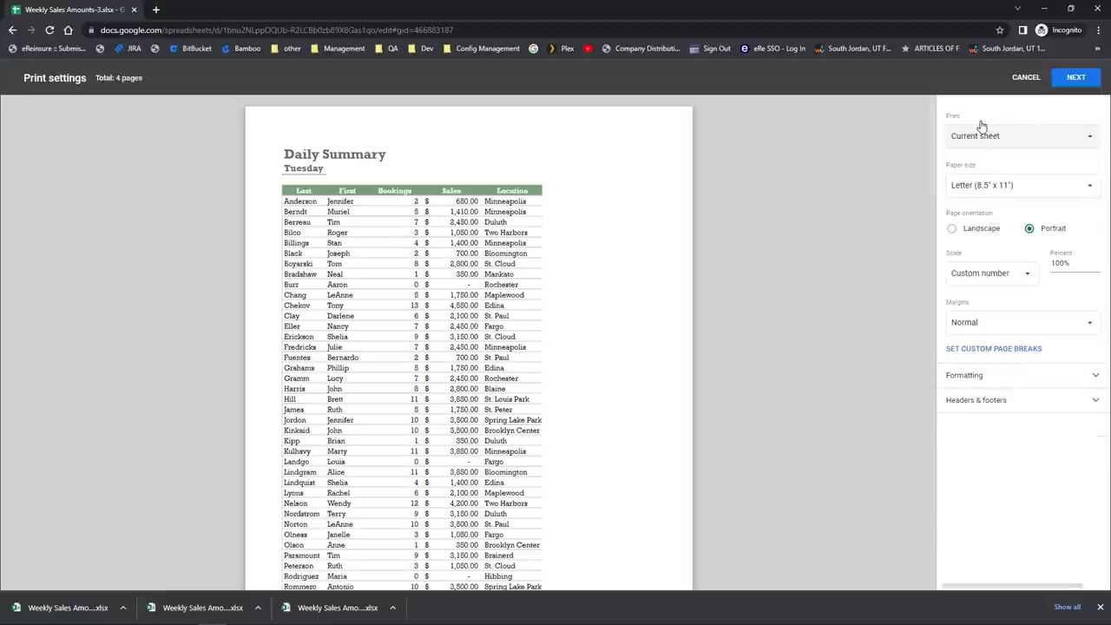
click(991, 196)
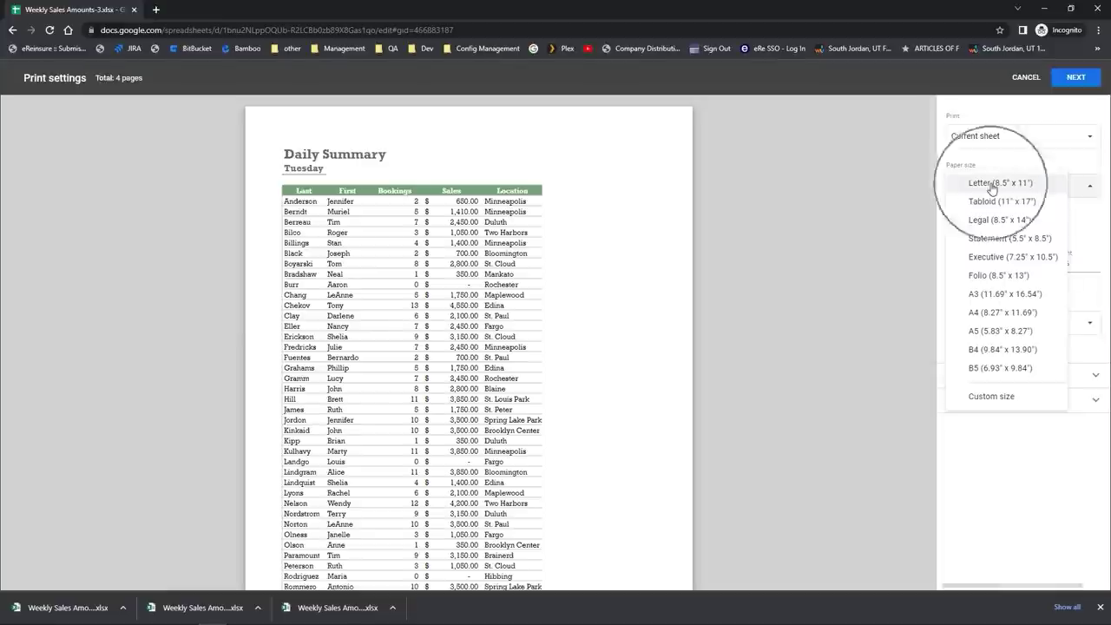
click(981, 220)
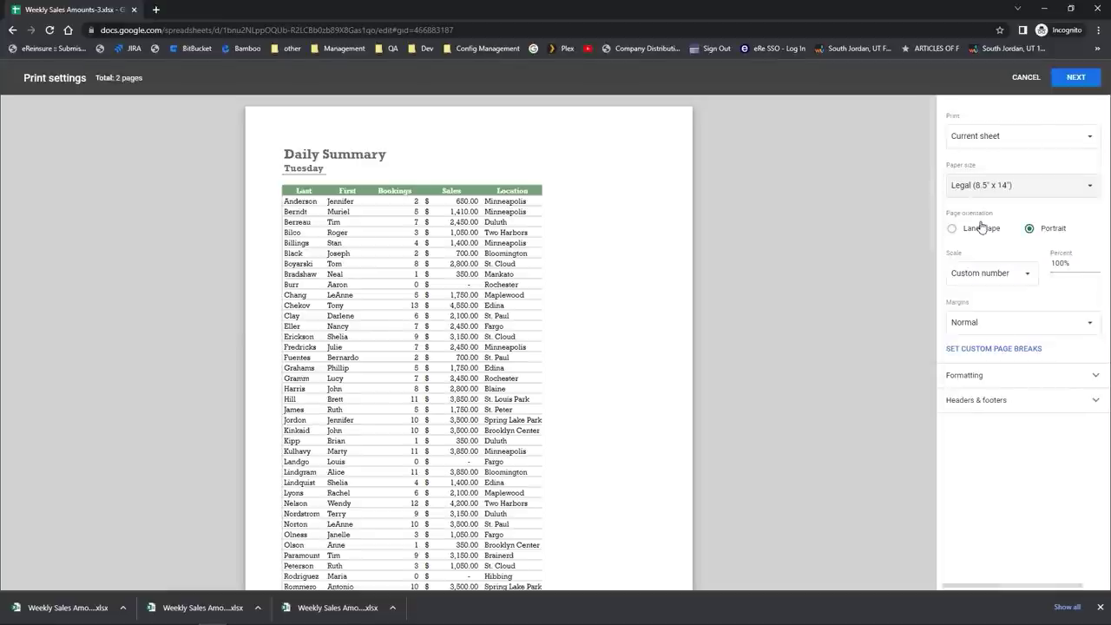
click(962, 184)
click(969, 145)
click(952, 229)
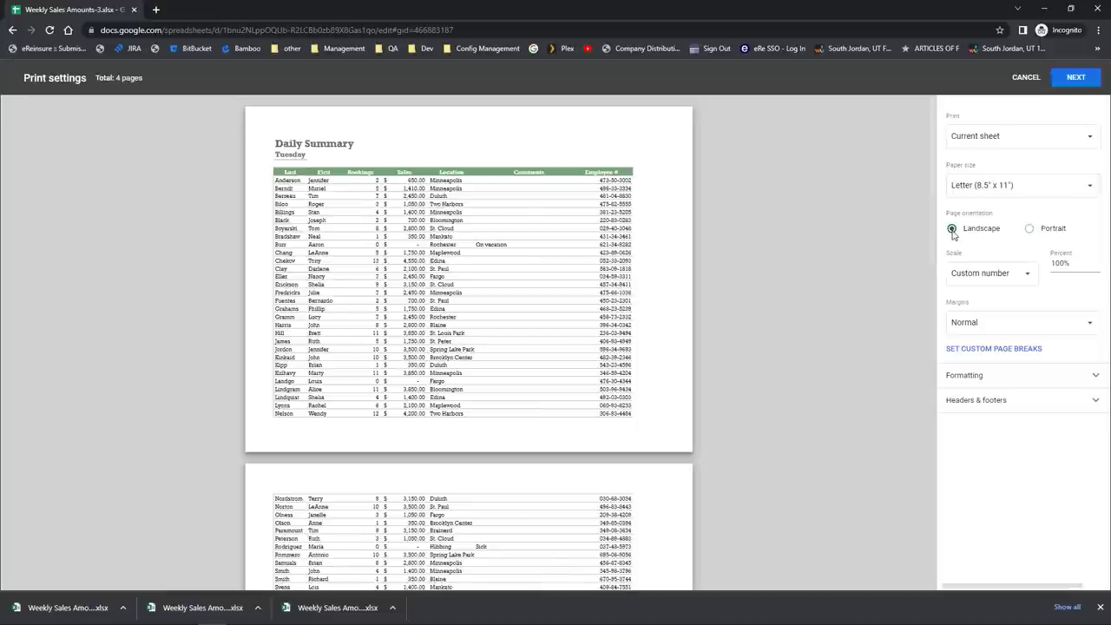
scroll(650, 413, down, 3)
scroll(737, 339, up, 3)
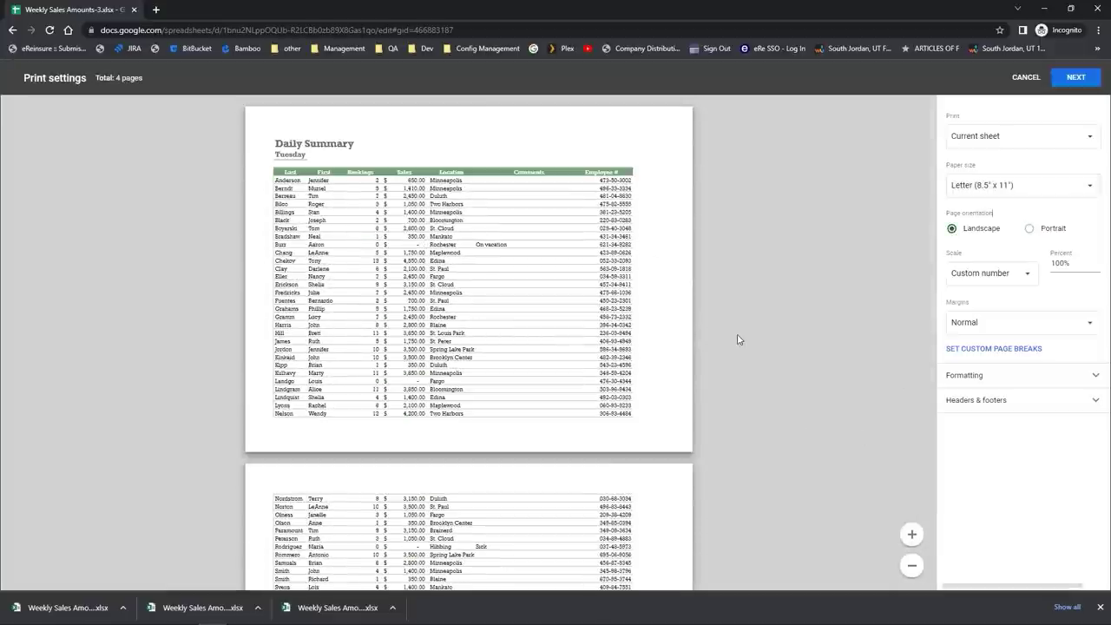
Step: Switch margins from Narrow to Custom, keep the 0.75" top, and drag the left margin to 0.697"
click(970, 331)
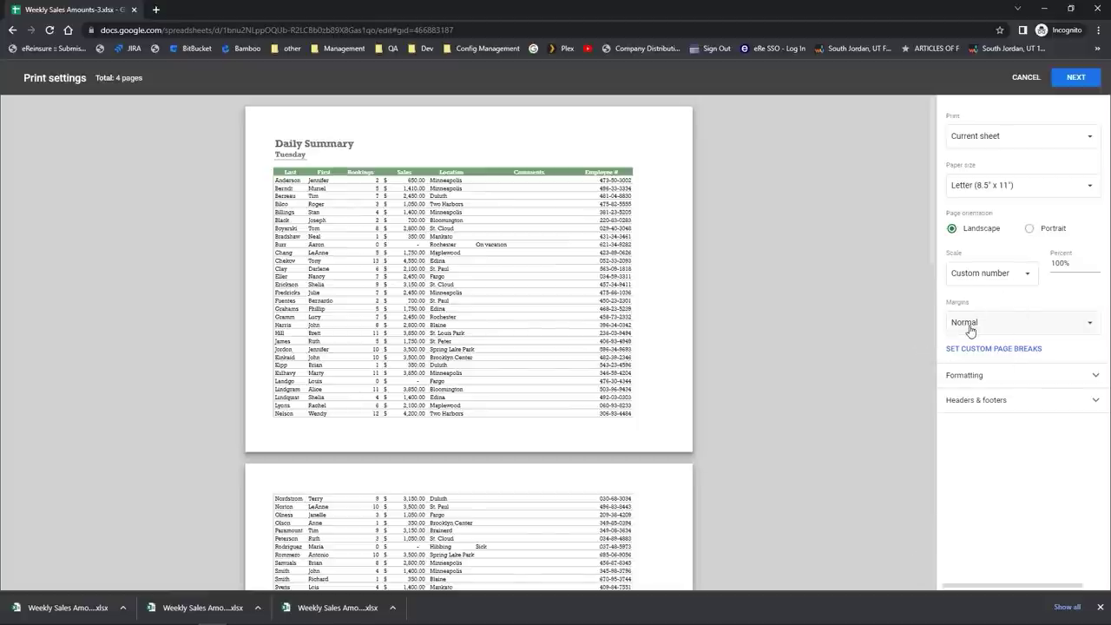
click(970, 331)
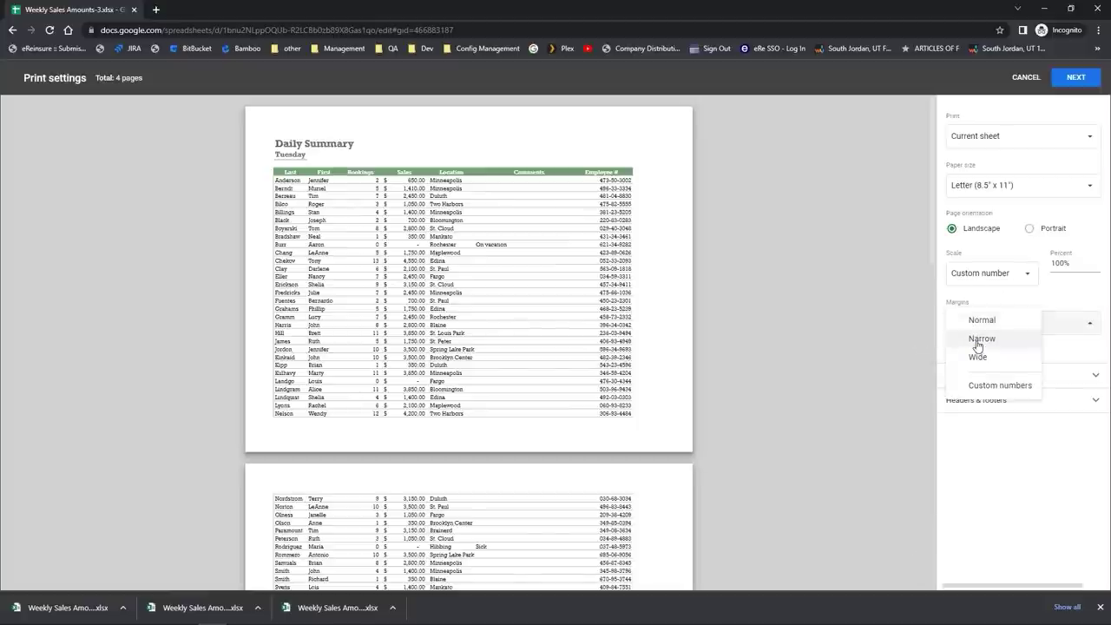
click(976, 340)
click(960, 334)
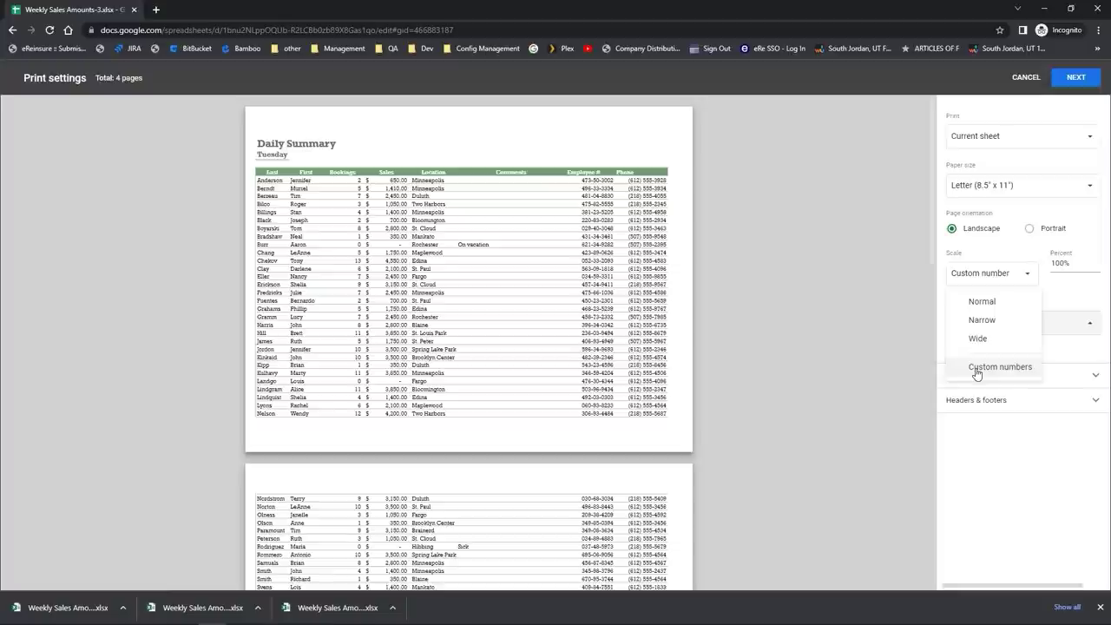
click(1045, 323)
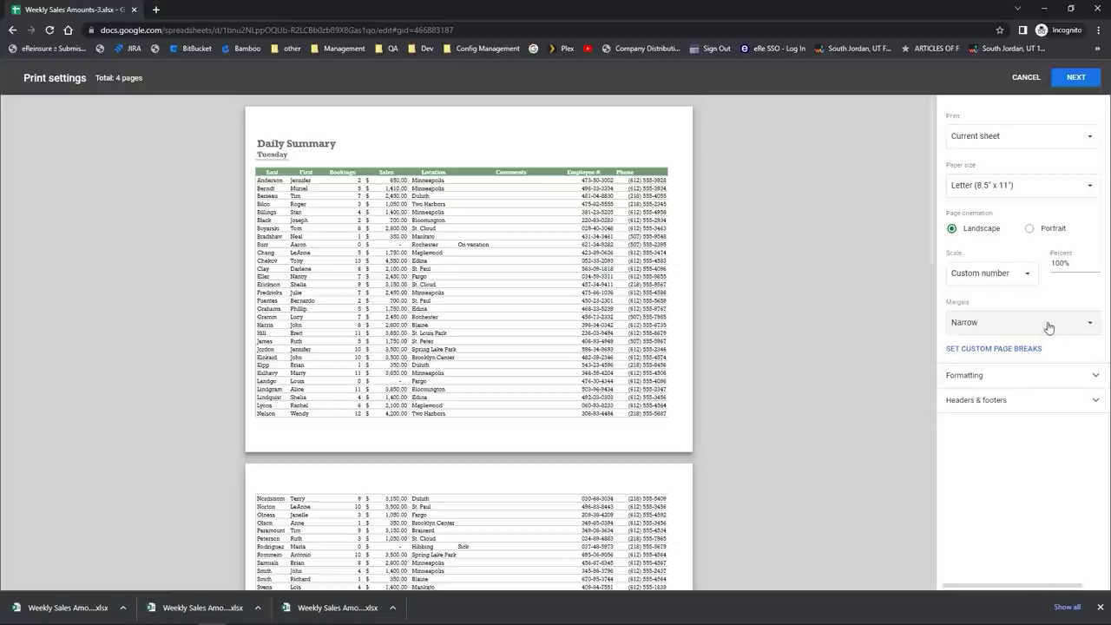
click(1006, 330)
click(1004, 372)
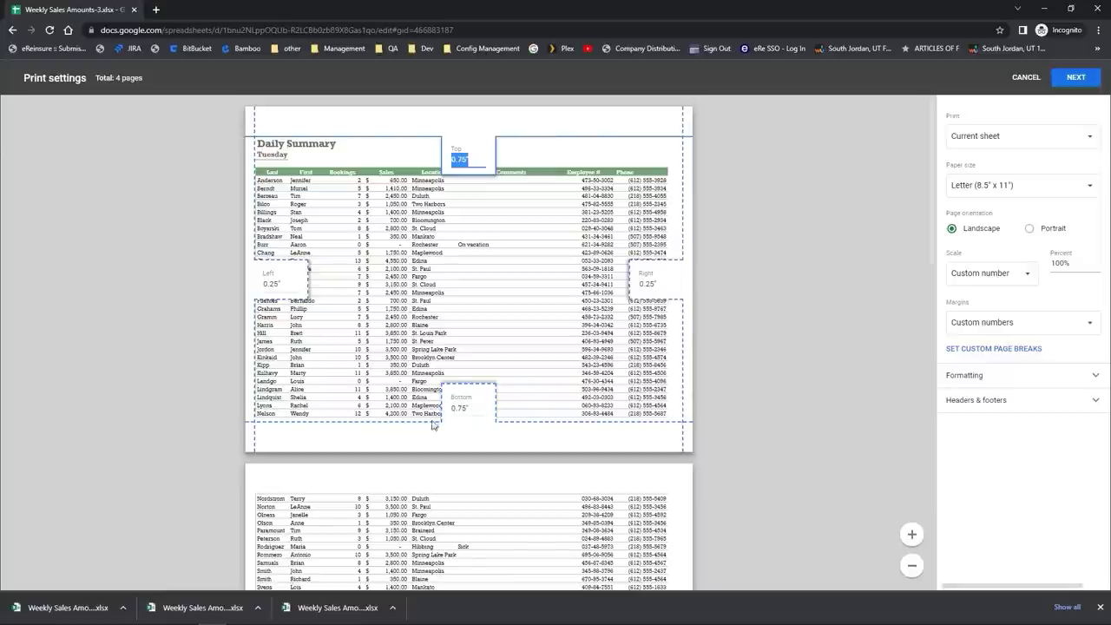
click(426, 423)
drag(256, 387, 274, 381)
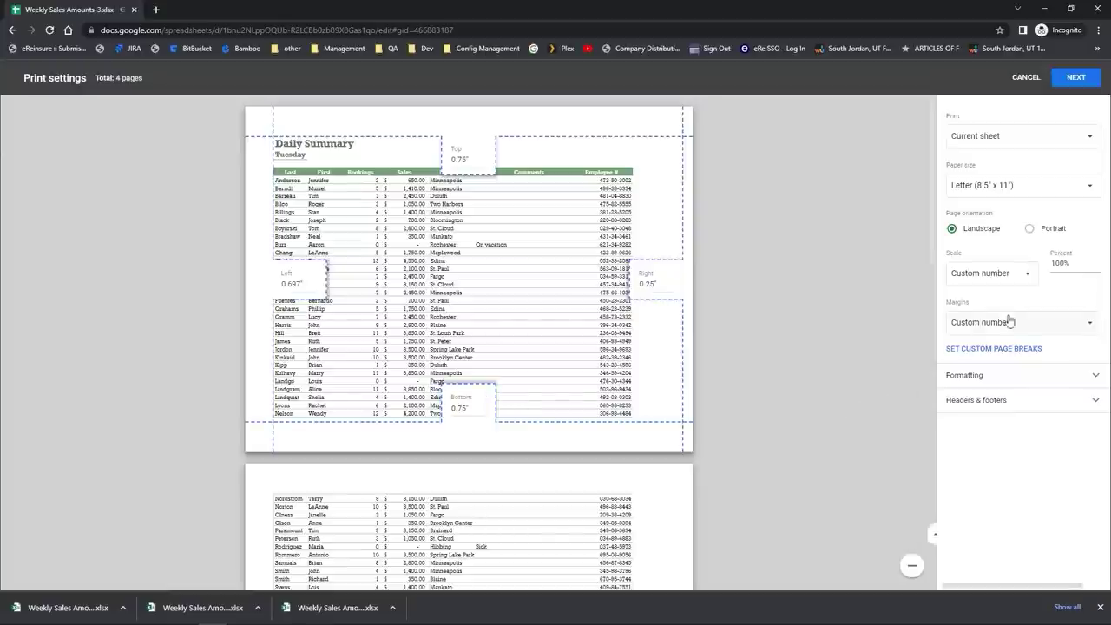
Step: Try a 60% print scale, then change scaling to Fit to page
click(1055, 263)
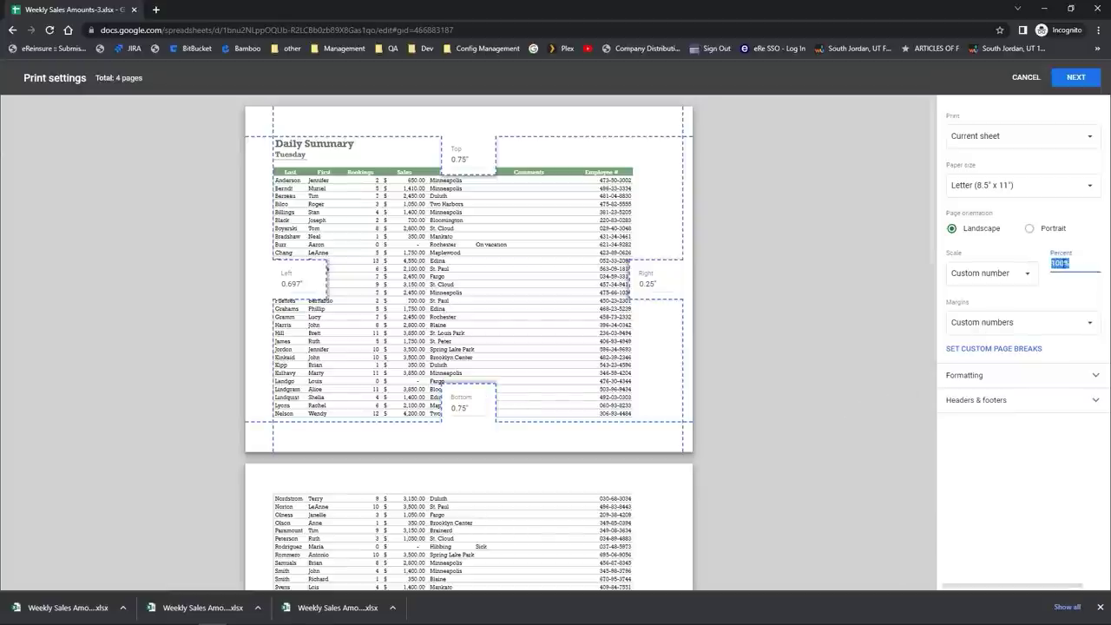
text(75)
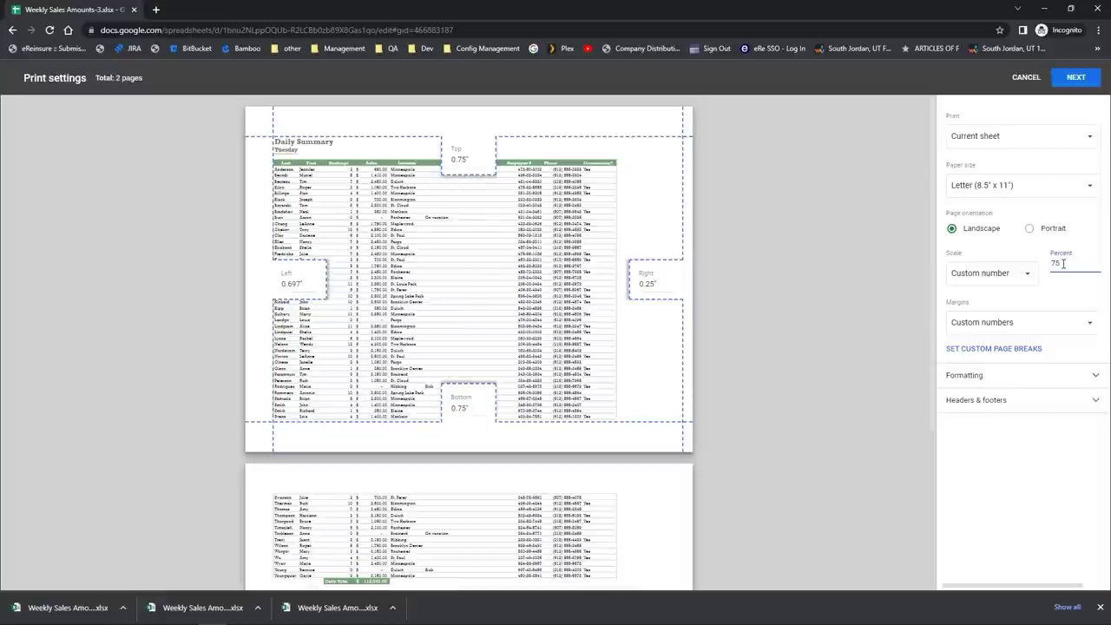
key(BackSpace)
key(BackSpace)
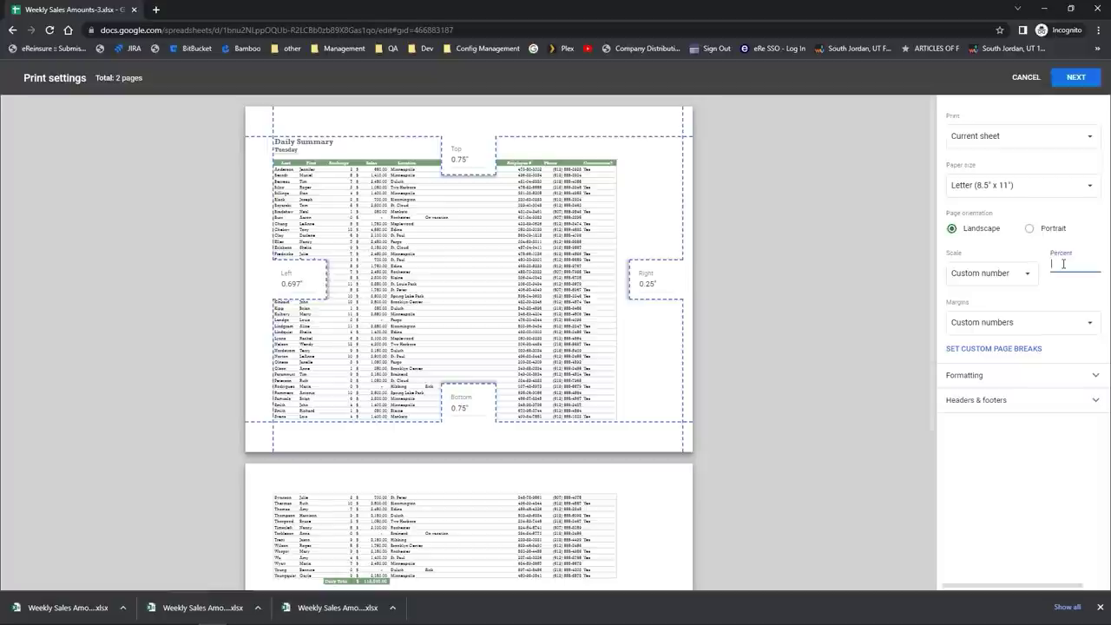
text(60)
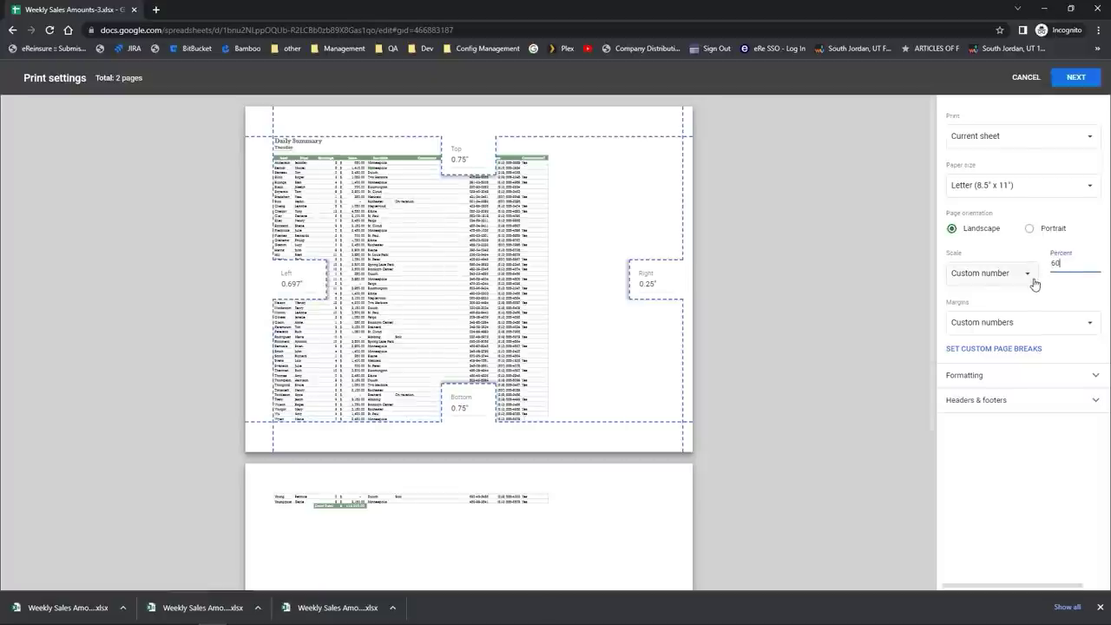
click(1033, 283)
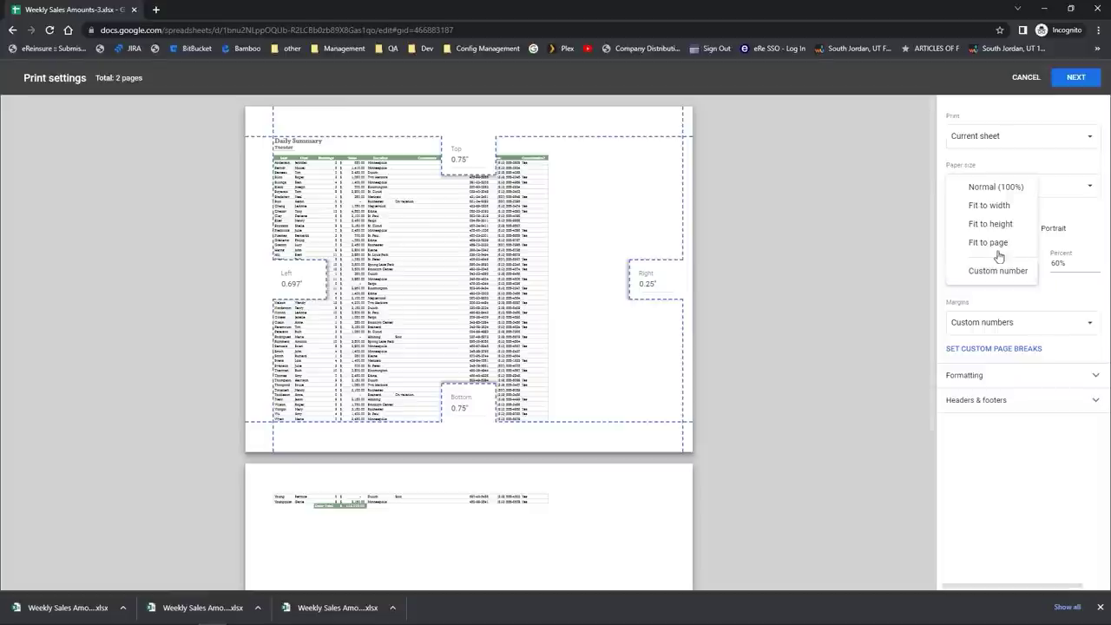
click(996, 247)
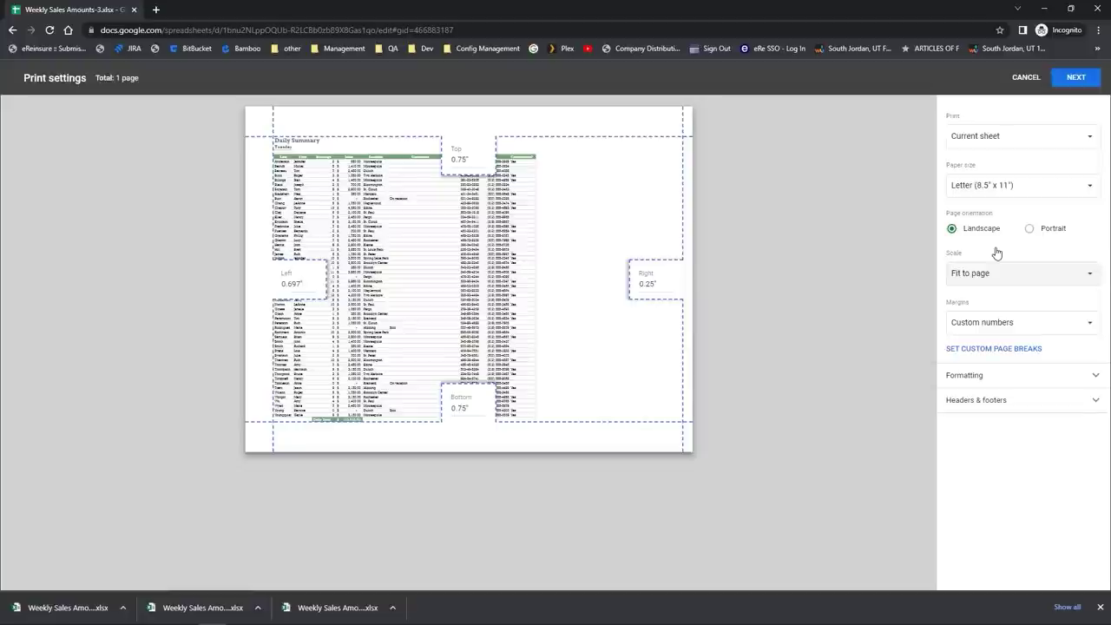
Step: Cancel printing, scroll the Tues sheet back to row 1, and select a data cell
click(1076, 77)
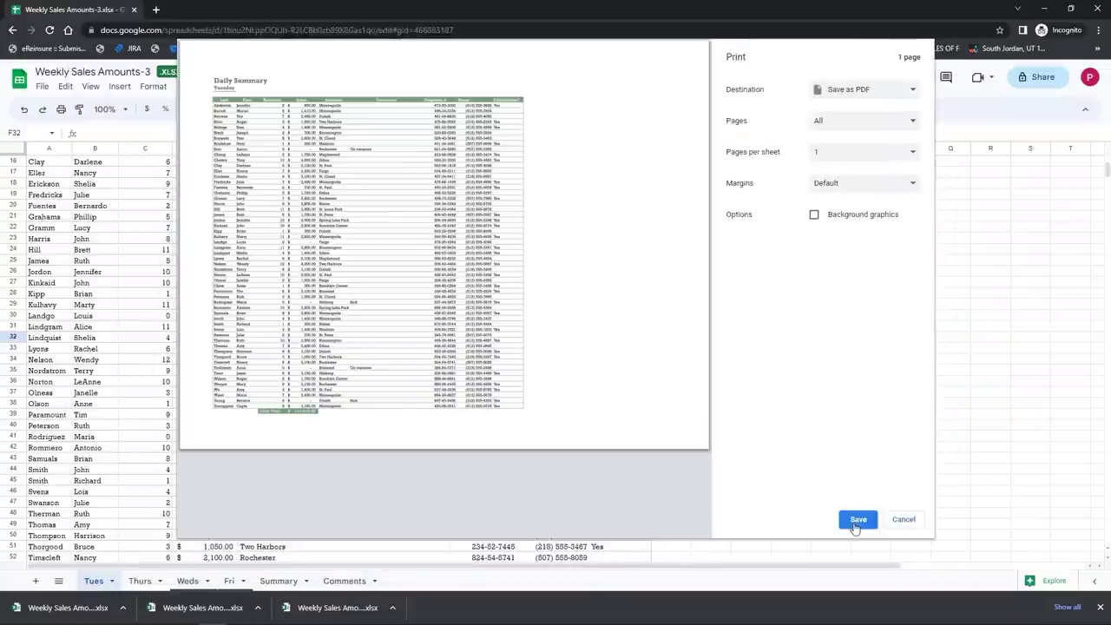
click(897, 525)
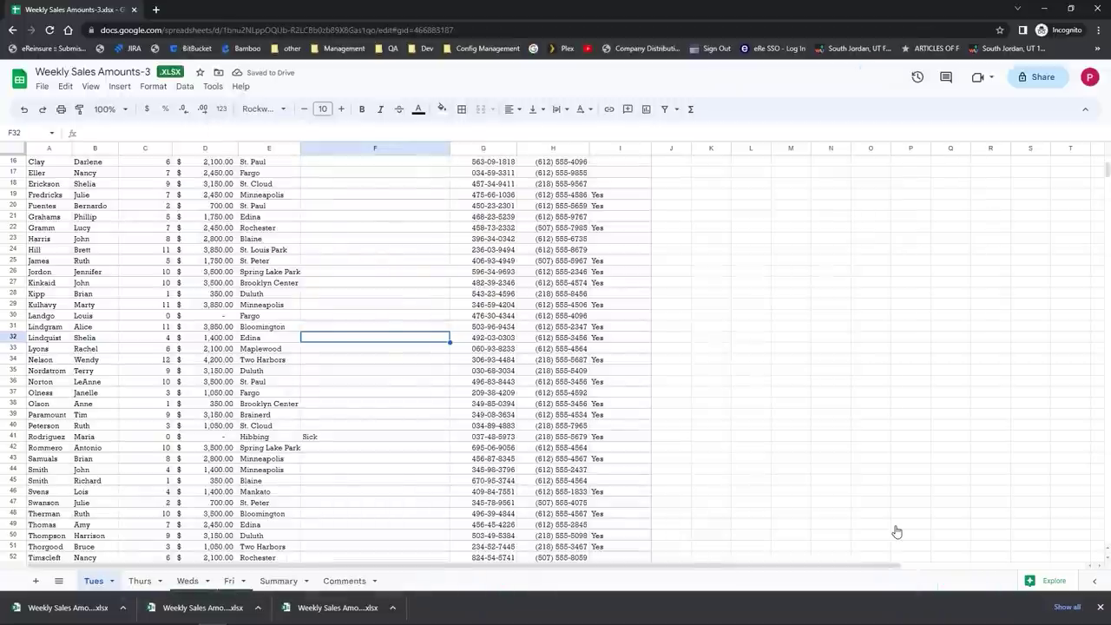
scroll(111, 377, up, 5)
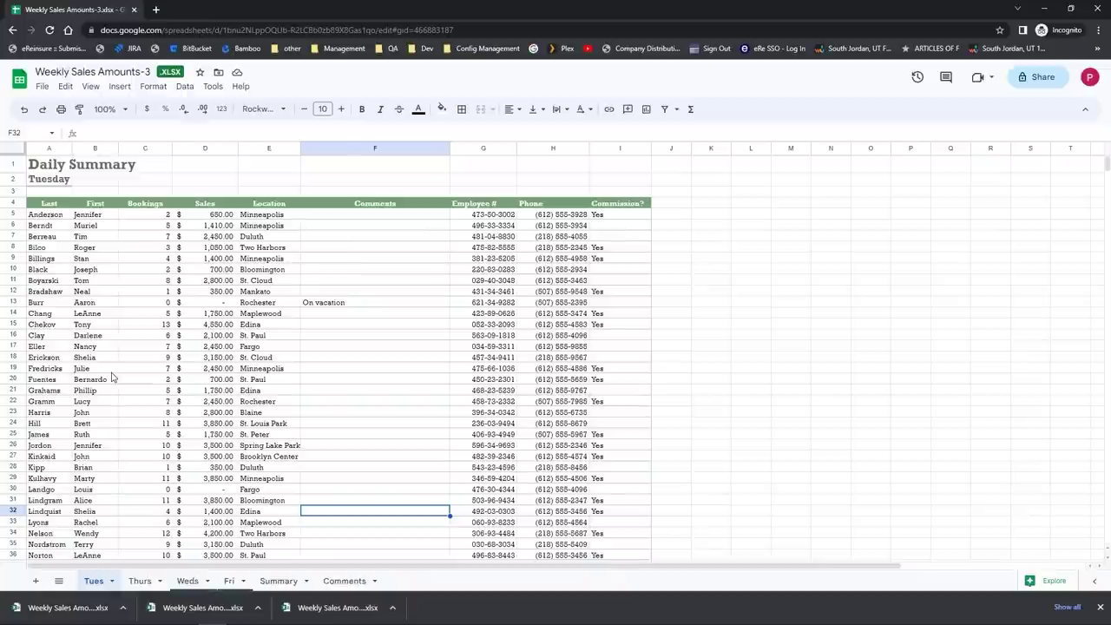
click(98, 280)
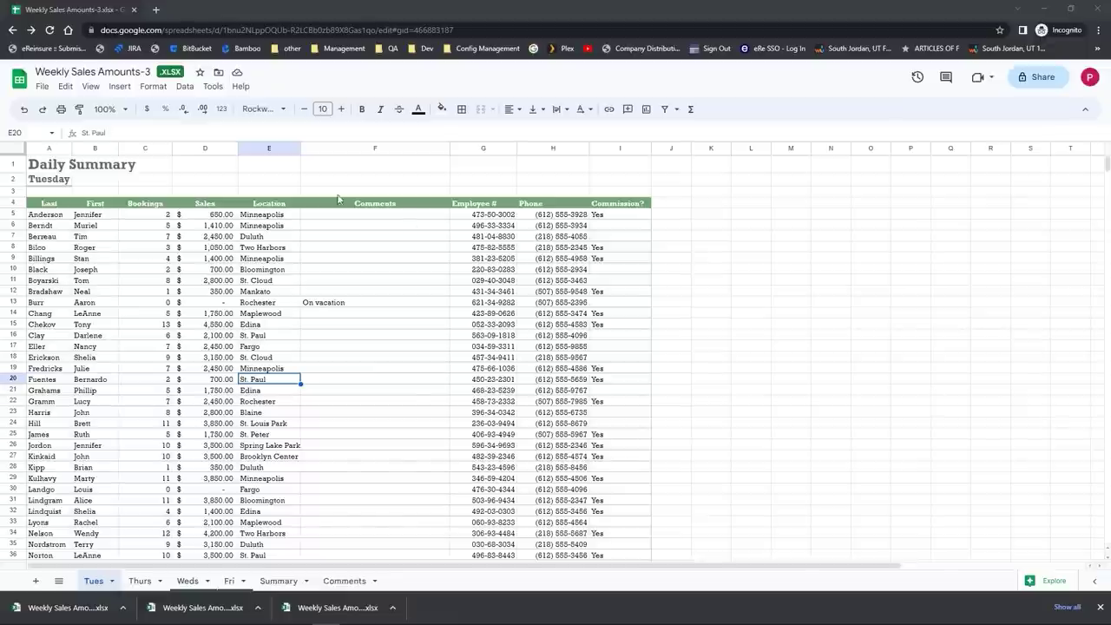
Step: Open the Email this file dialog and tick Send yourself a copy
click(37, 88)
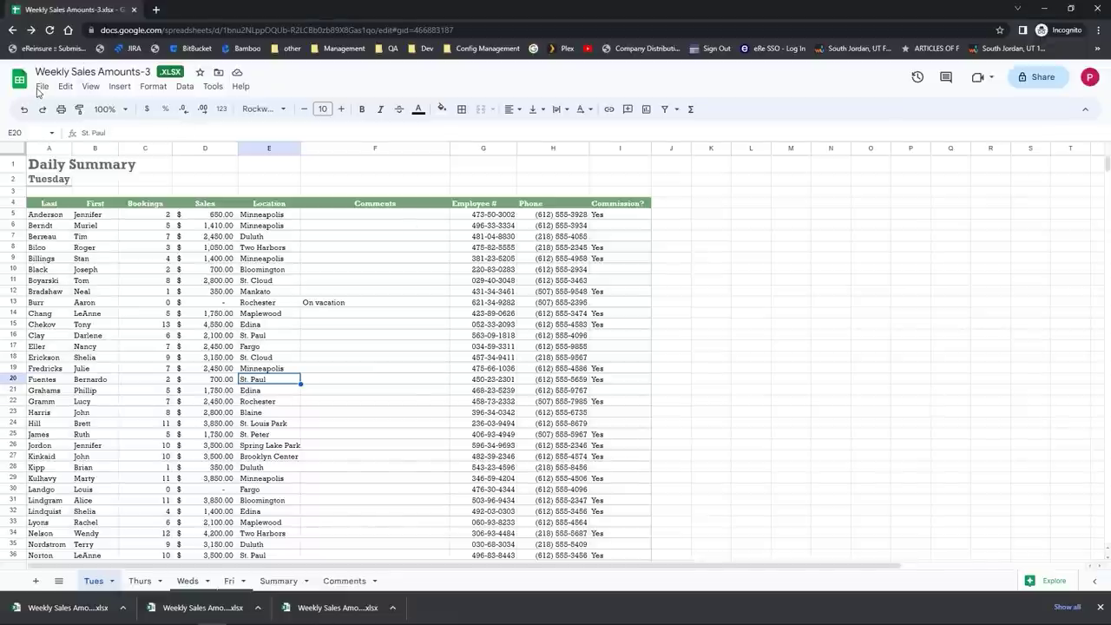
click(40, 89)
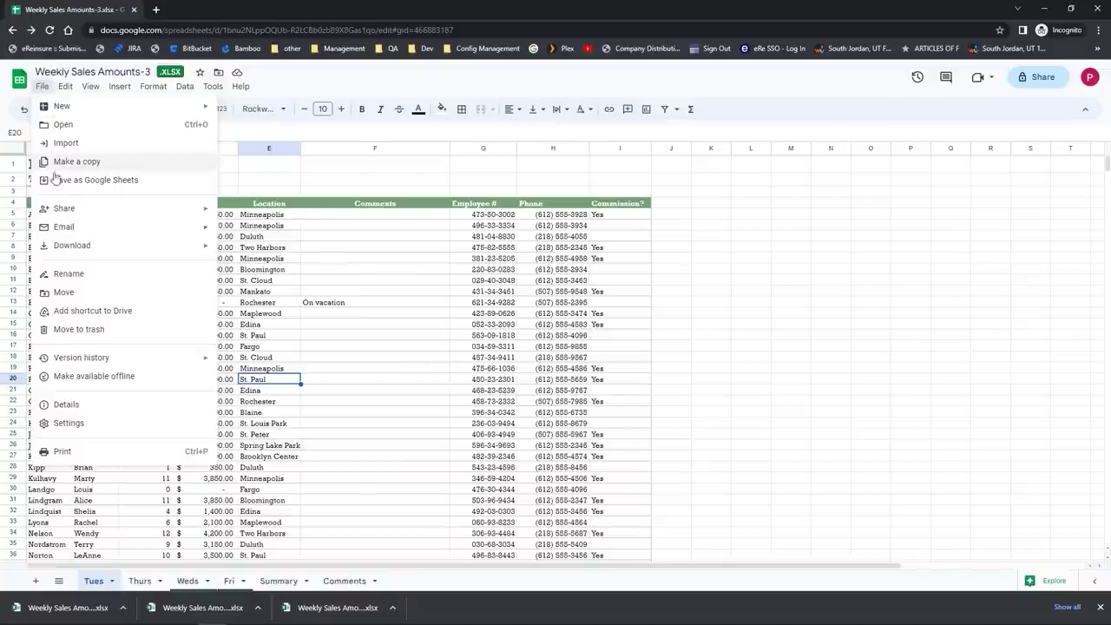
click(63, 227)
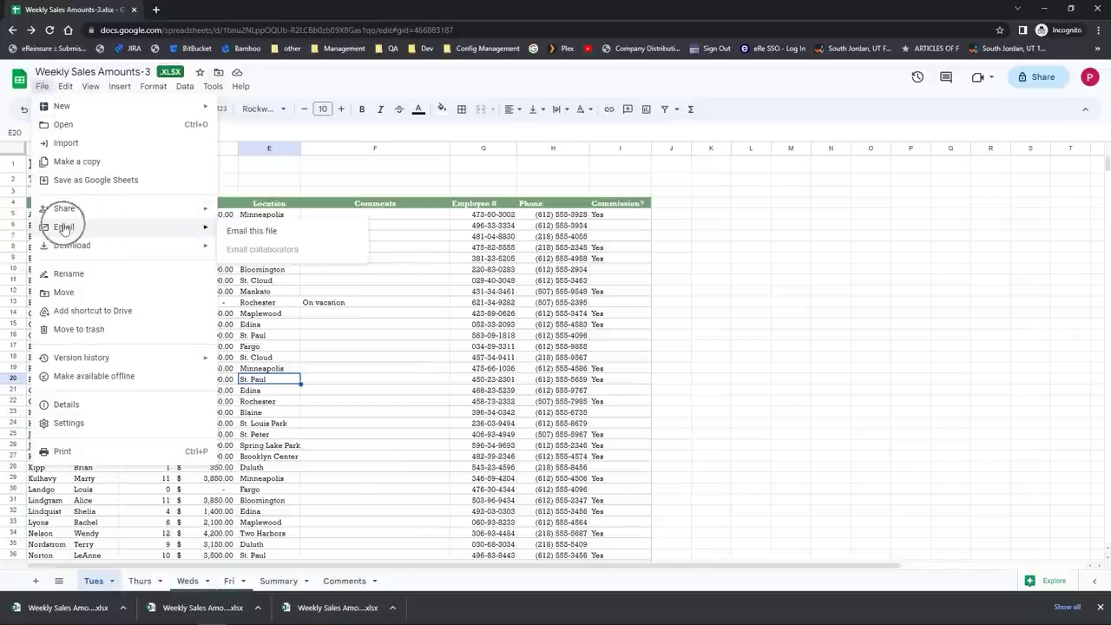
click(315, 238)
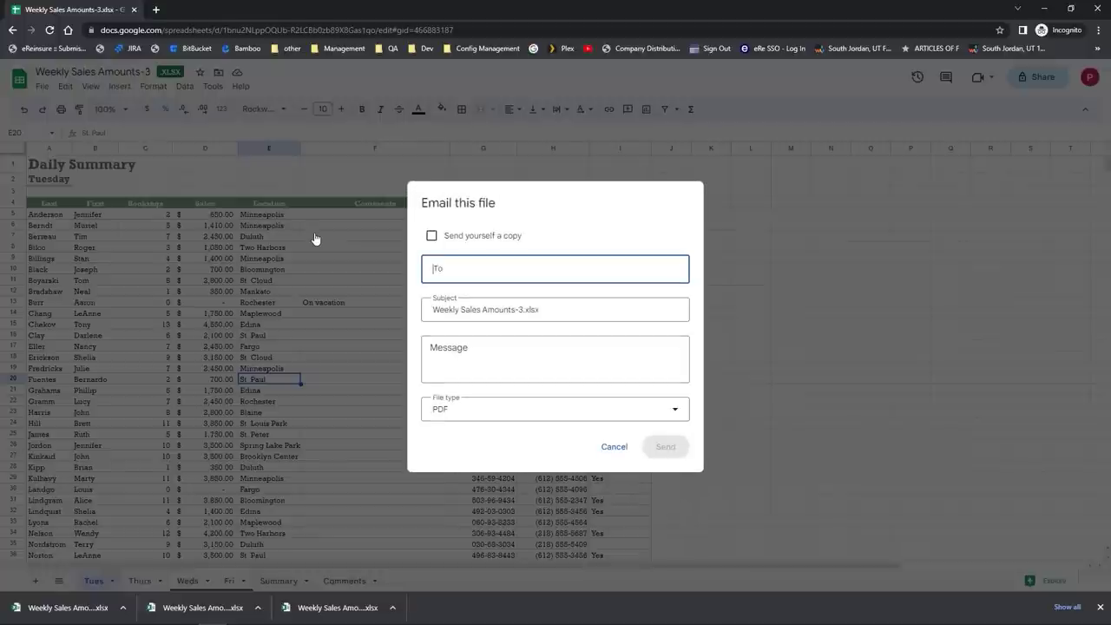
click(432, 236)
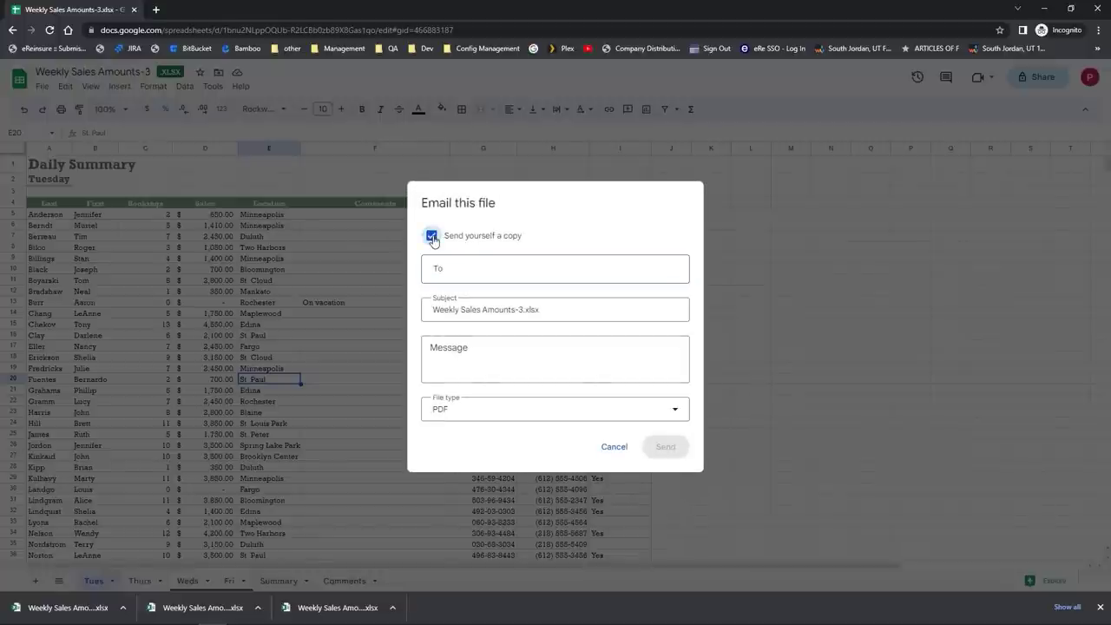
Step: Add the contact's e-mail as recipient, write "Here's the file.", and send it as PDF
click(453, 268)
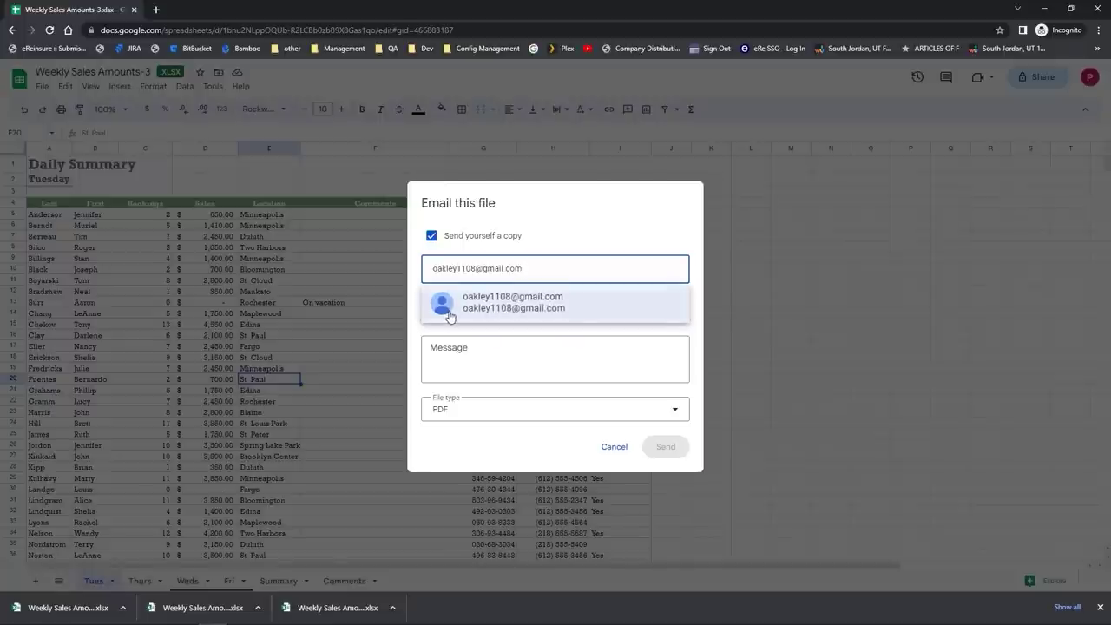
click(456, 311)
click(477, 354)
text(Here's the file.)
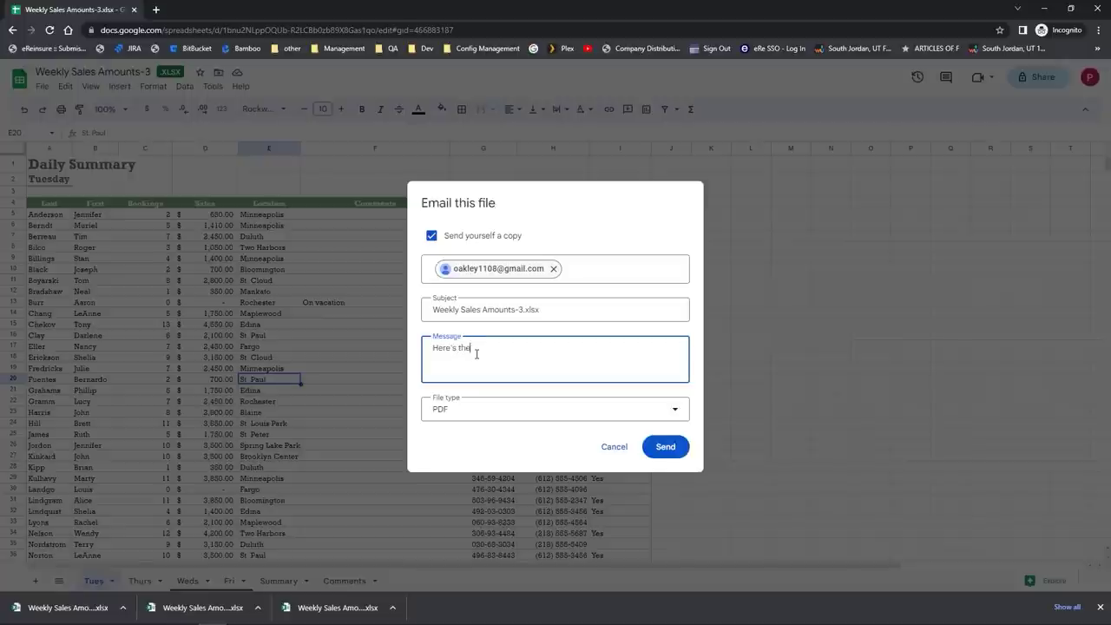
click(458, 414)
click(457, 414)
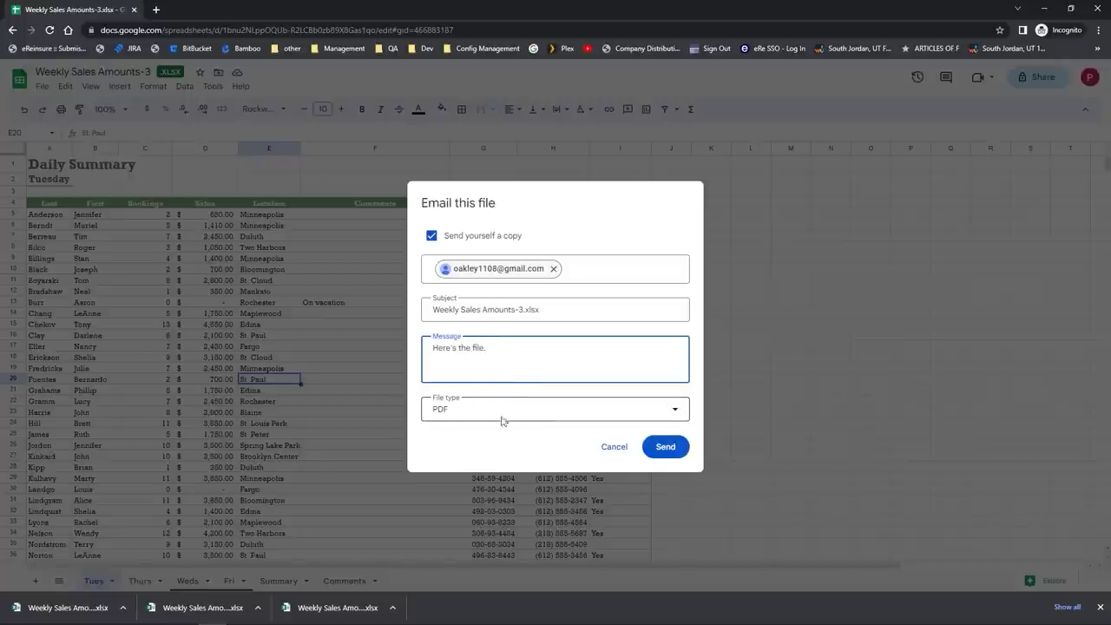
click(680, 452)
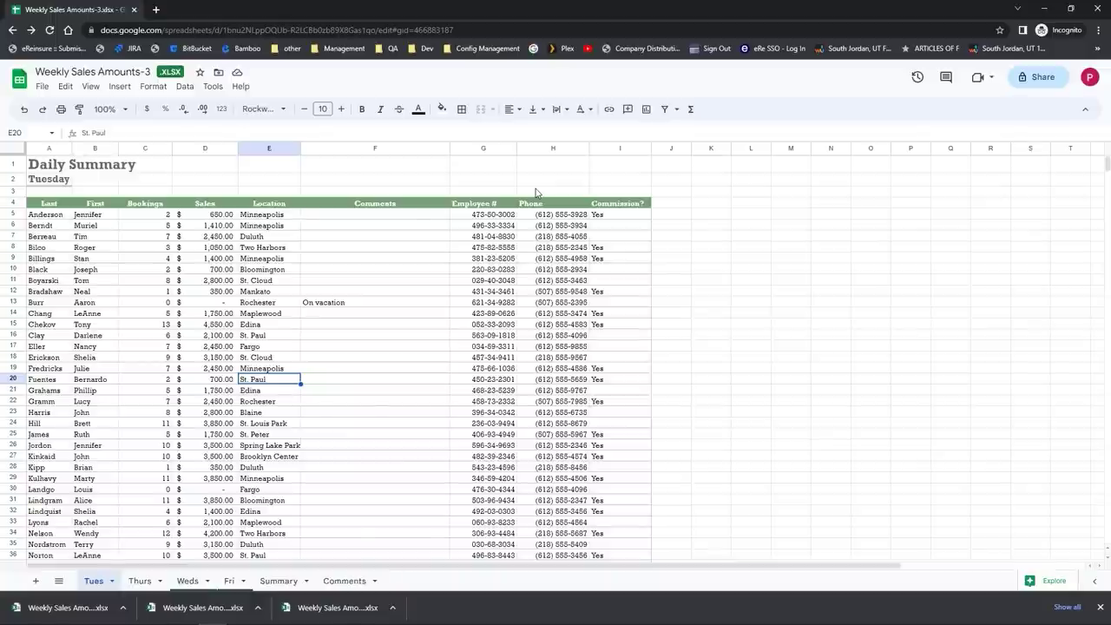
Step: Share the workbook with the contact's e-mail as a Viewer and send the invitation
click(41, 90)
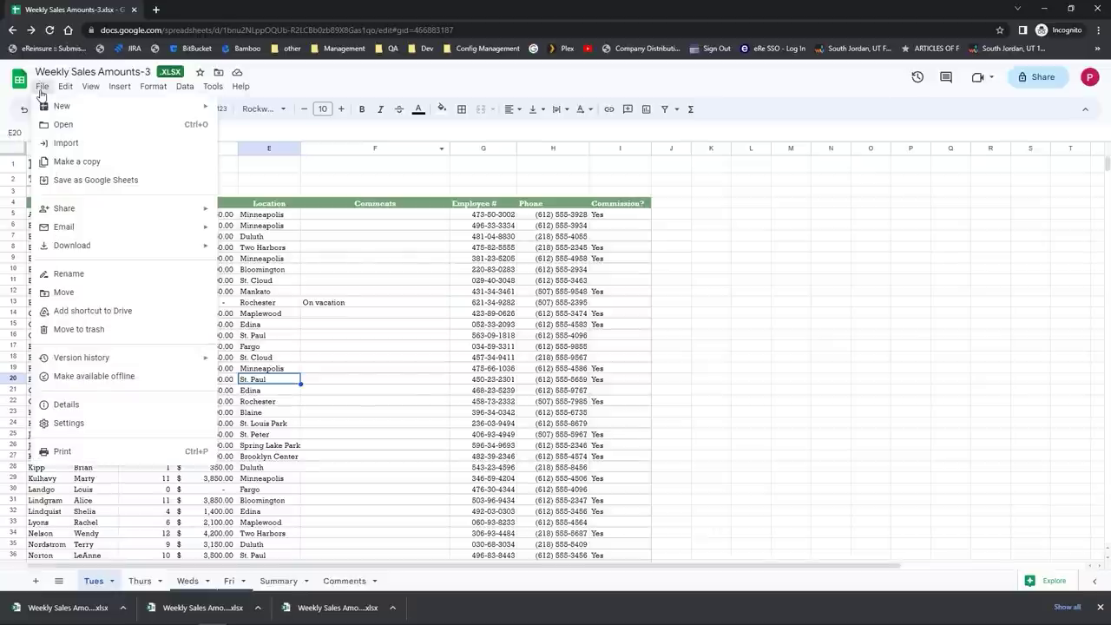
mouse_move(70, 210)
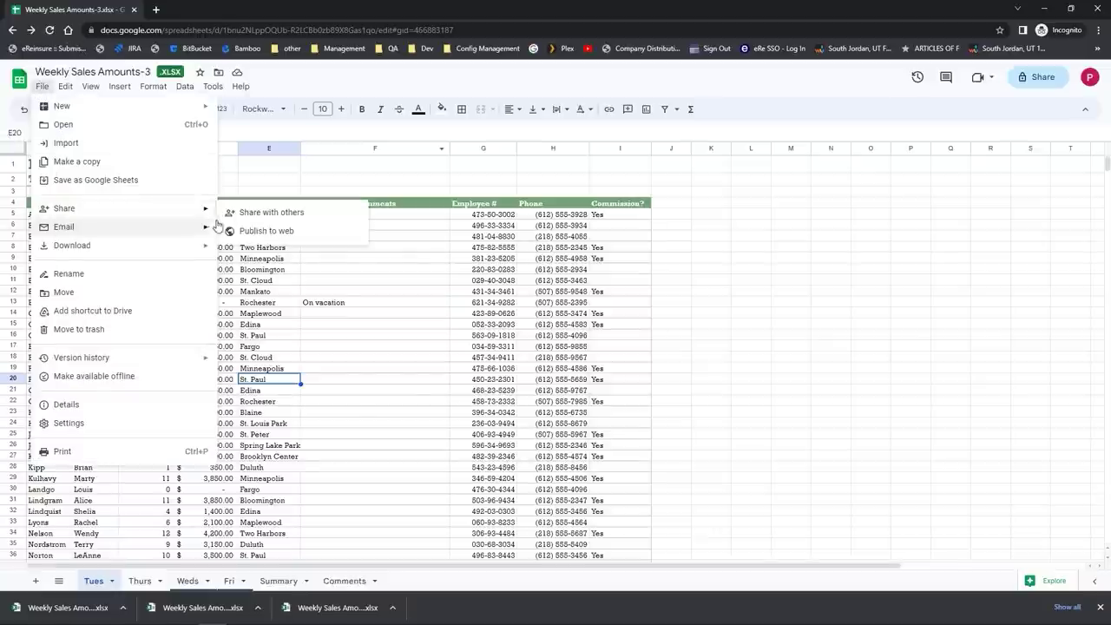
click(276, 219)
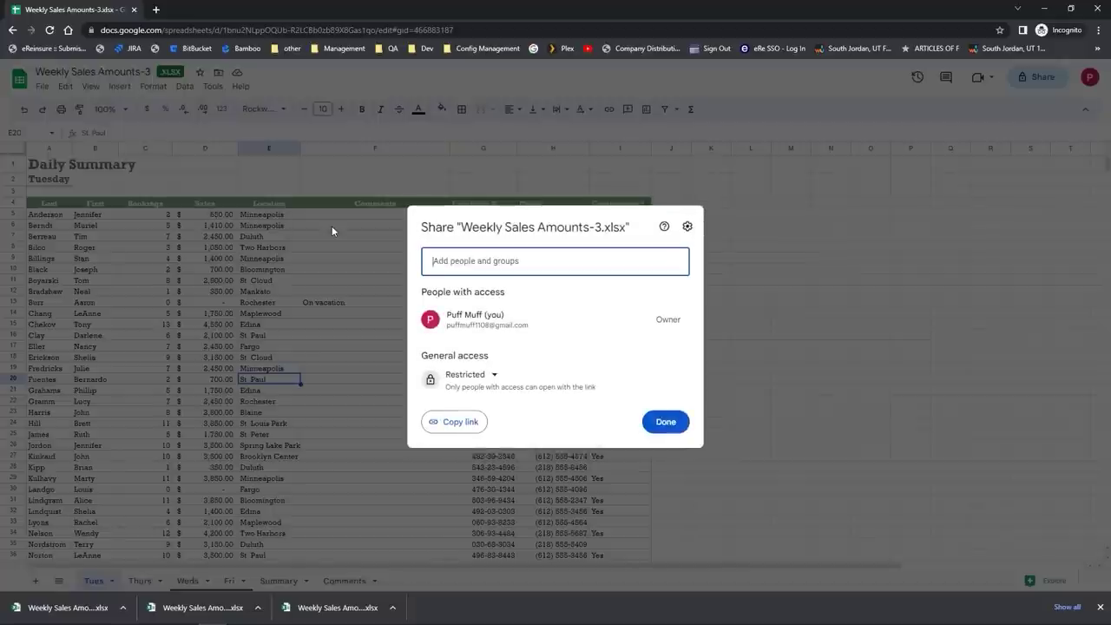
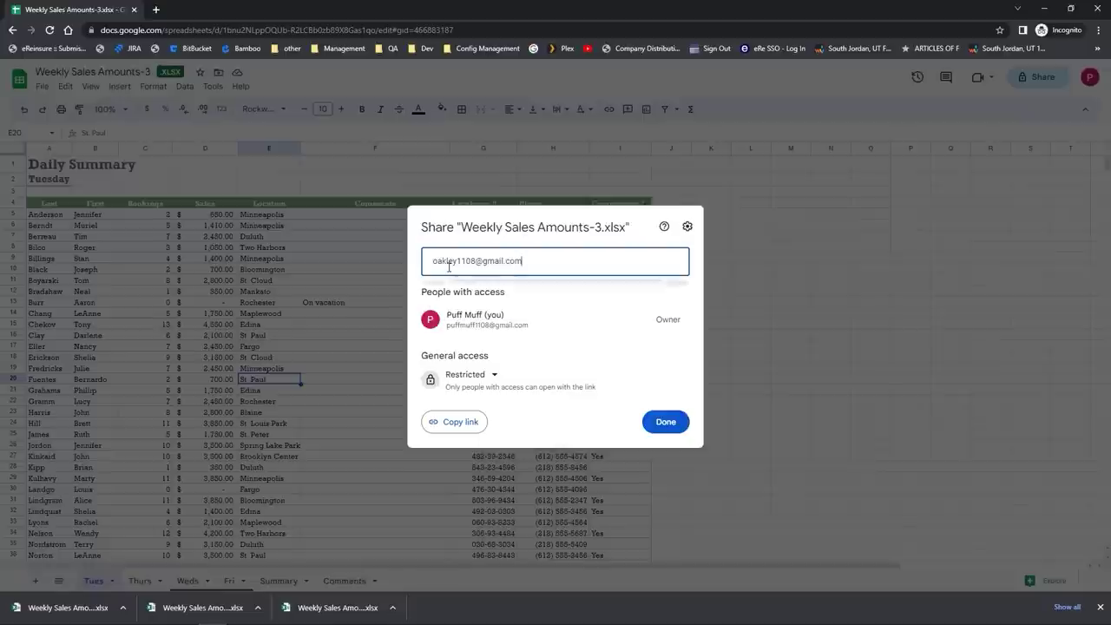
click(486, 295)
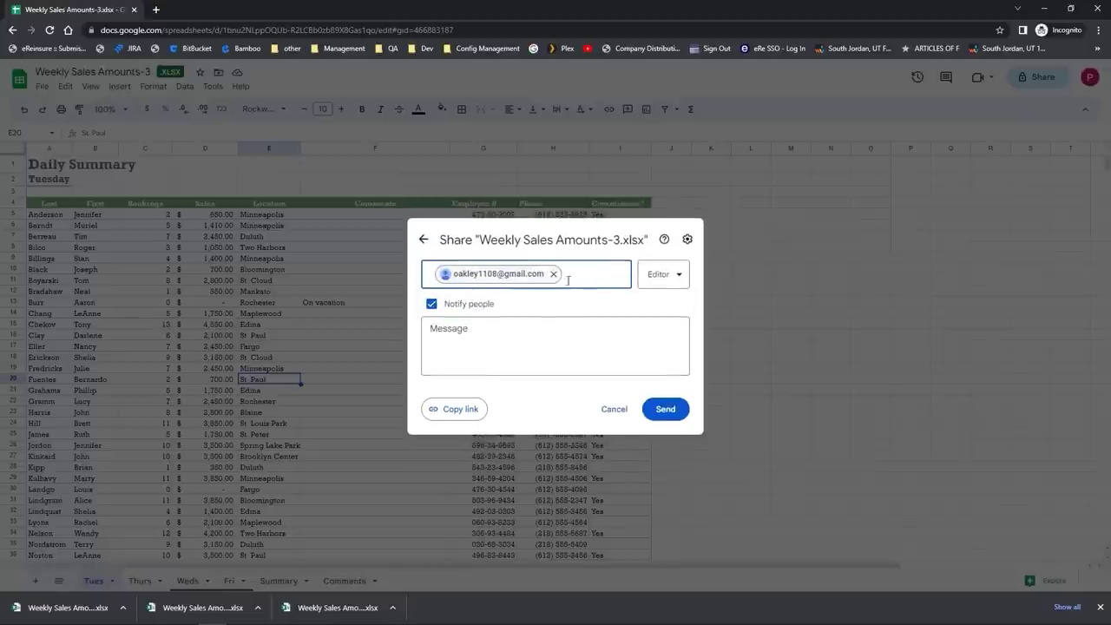
click(657, 276)
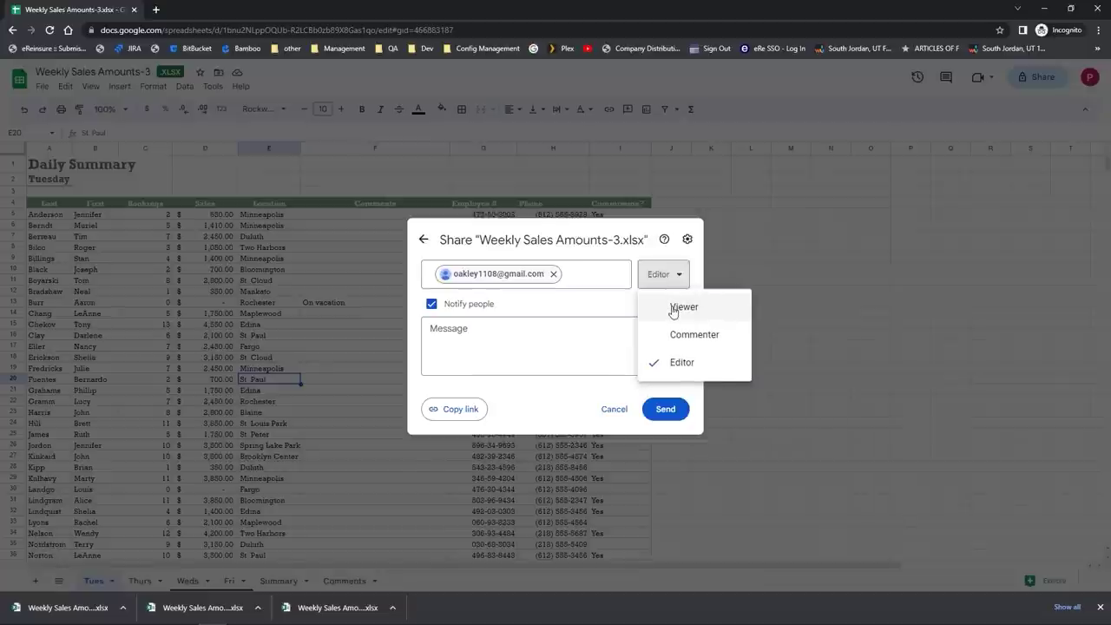
click(673, 309)
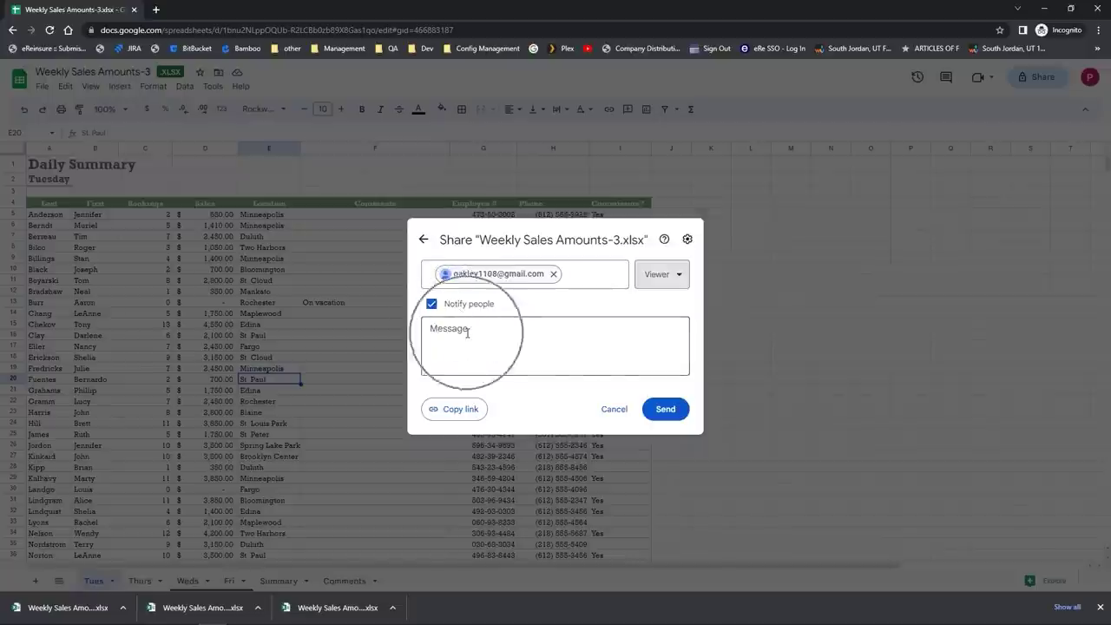
click(671, 416)
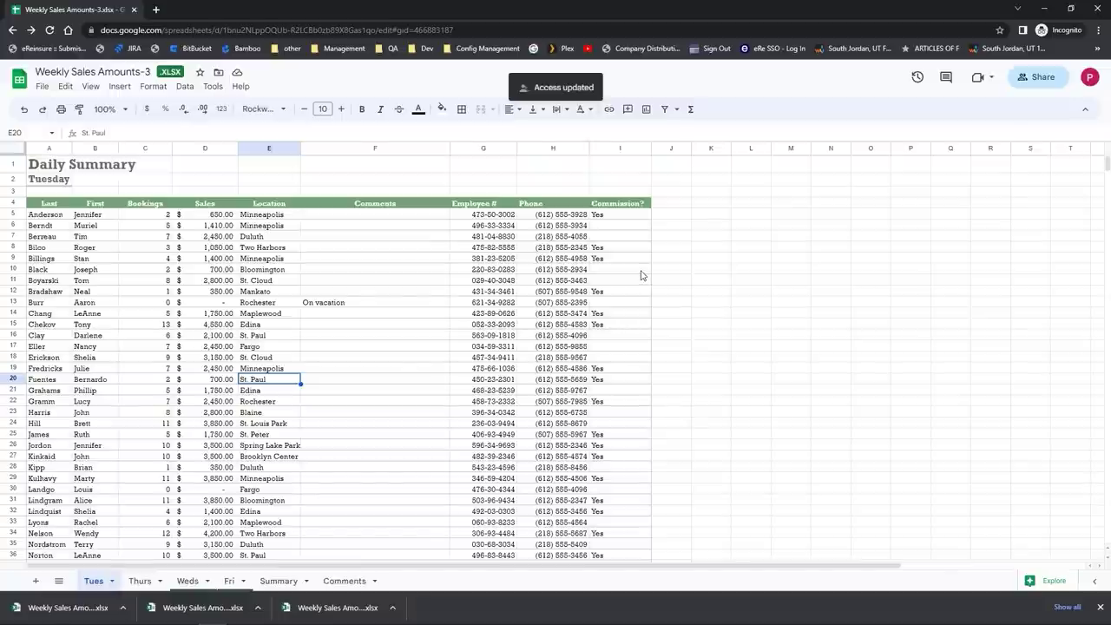
Step: Reopen sharing settings to confirm the contact has access, then close them
click(43, 88)
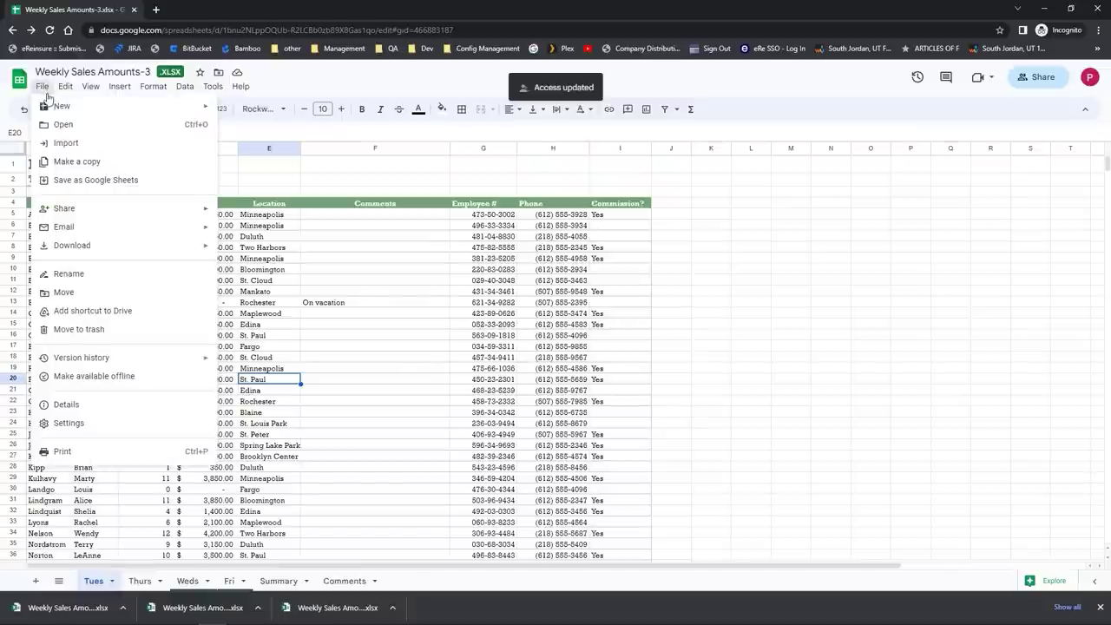
mouse_move(67, 210)
click(261, 217)
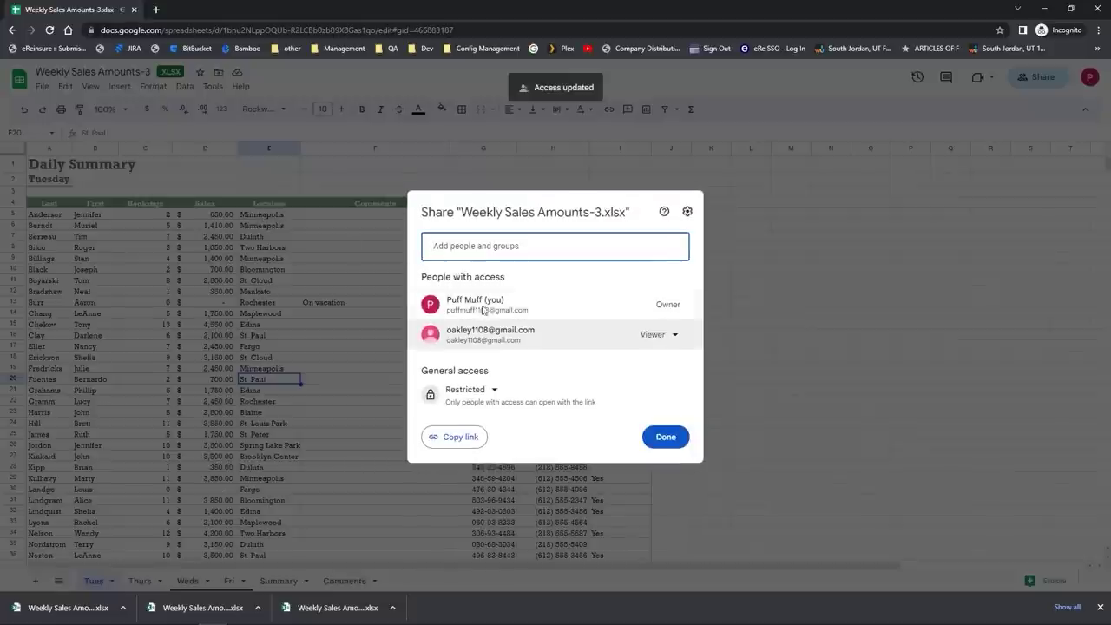
click(856, 446)
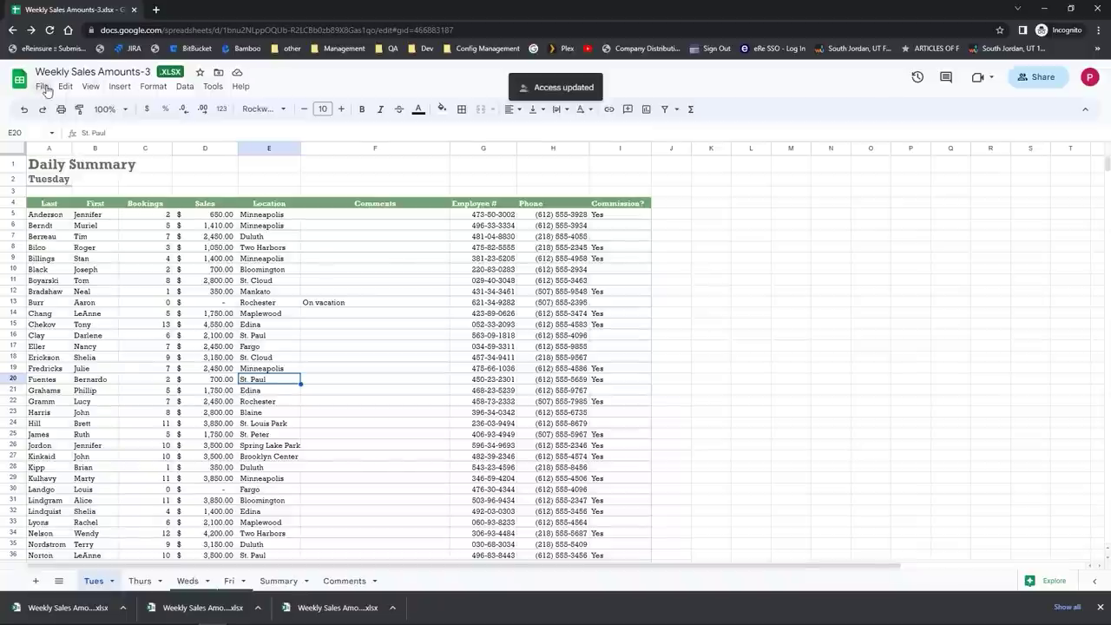
click(43, 87)
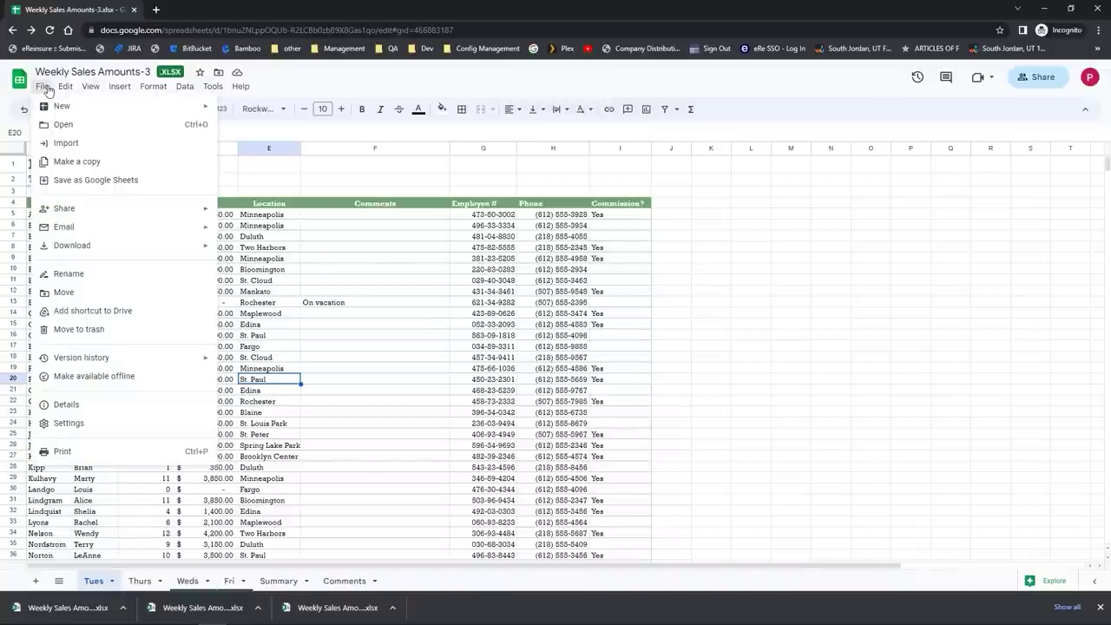
Step: Download Weekly Sales Amounts-3 via File > Download as a Microsoft Excel .xlsx file
mouse_move(71, 249)
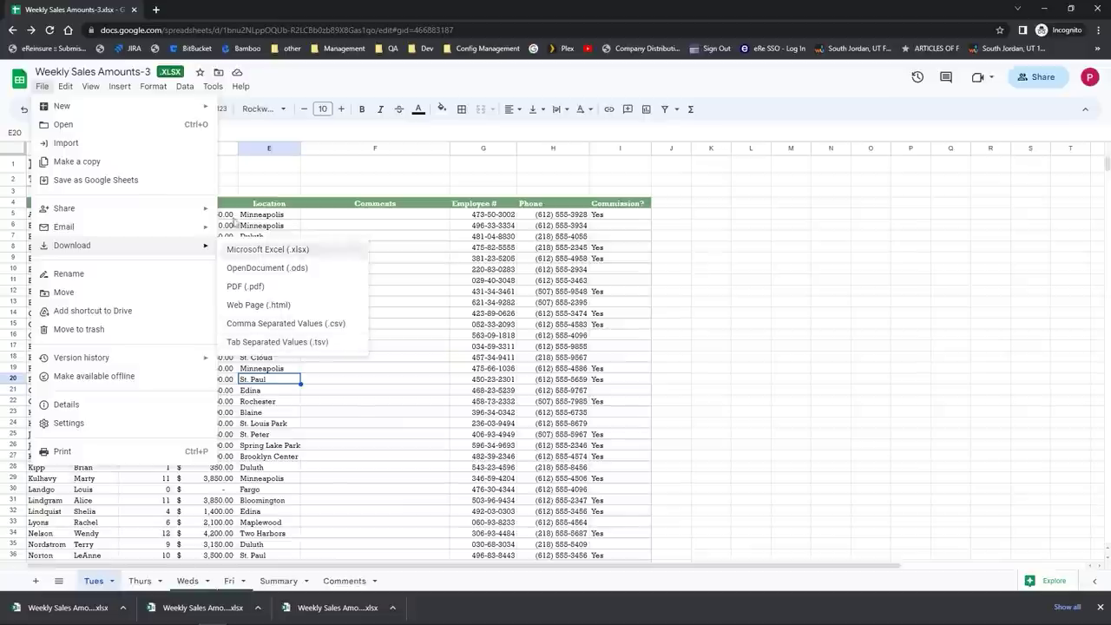
click(266, 255)
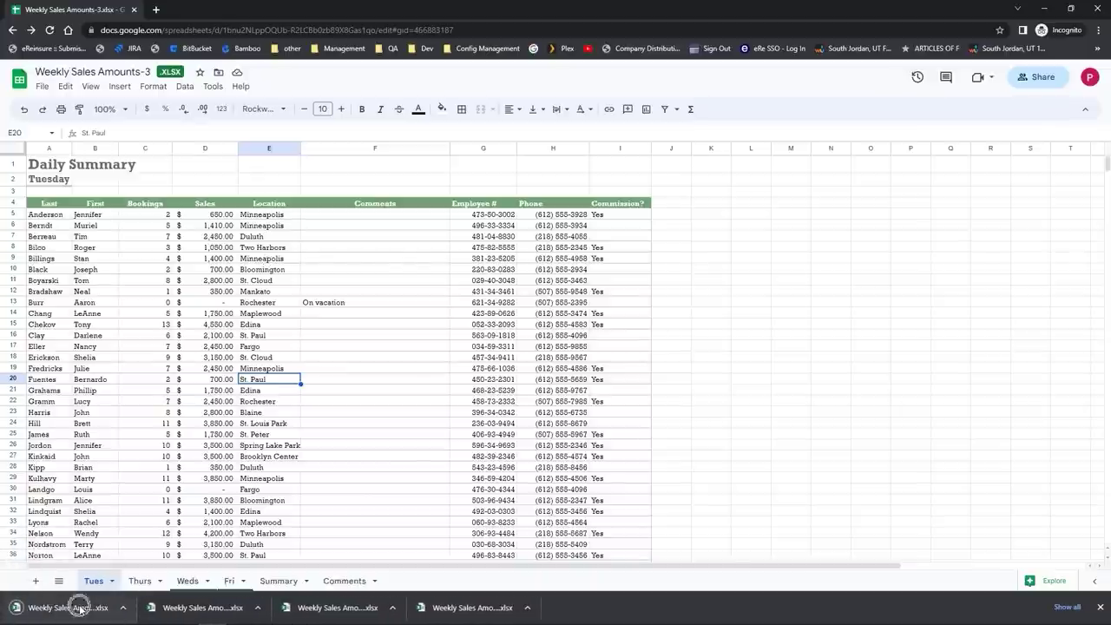
Step: Open the downloaded Weekly Sales Amounts-3.xlsx in Excel, close it, and return to Chrome
click(80, 609)
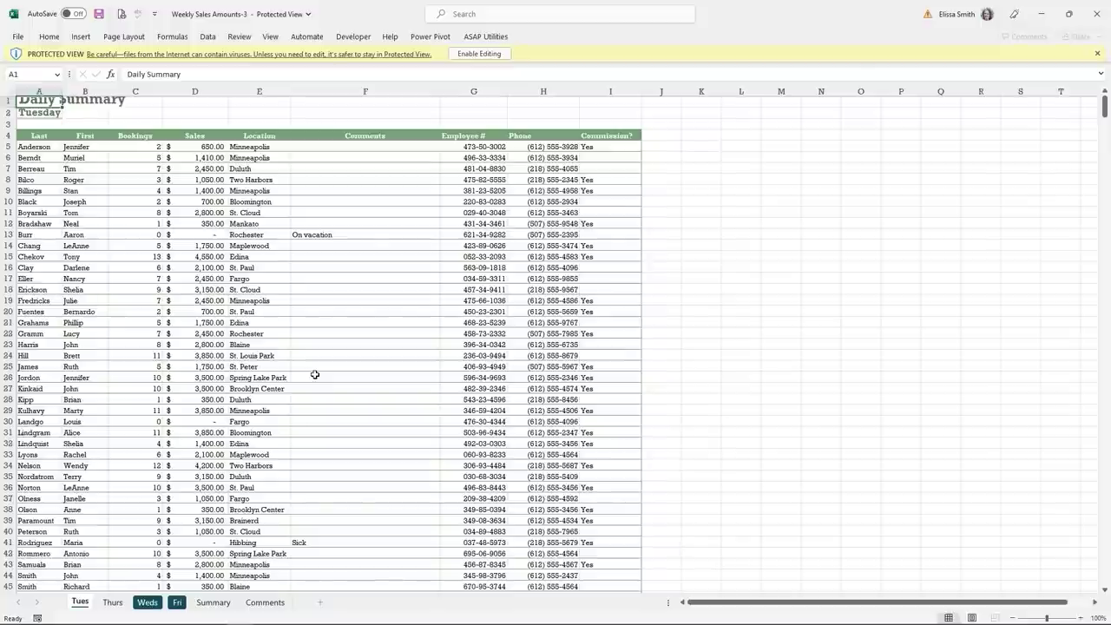
click(1098, 8)
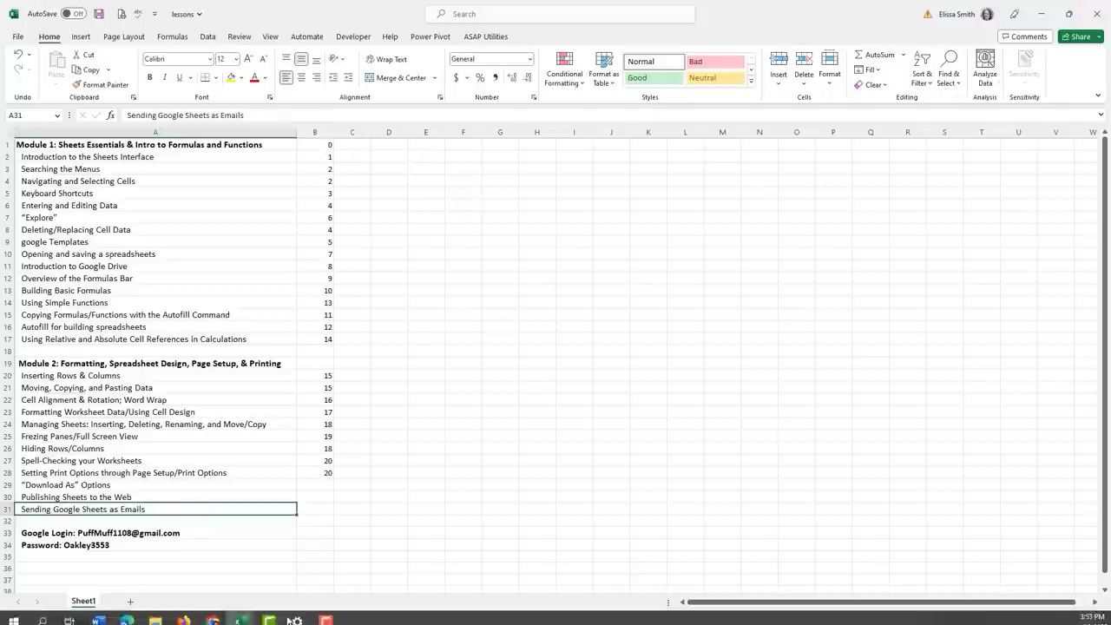
click(212, 612)
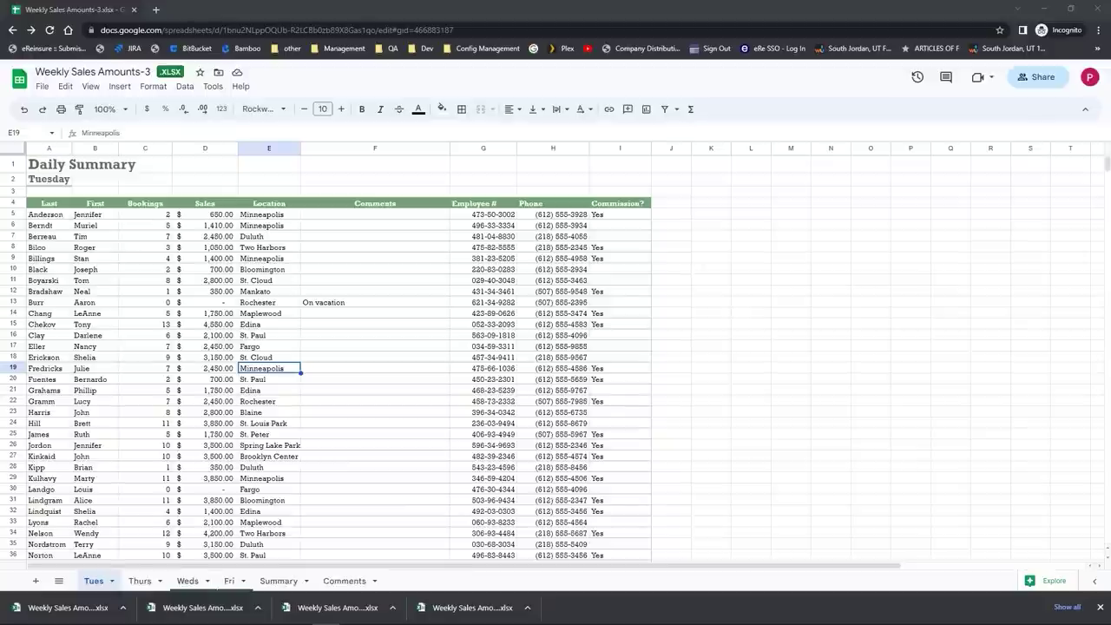
Step: Open Publish to web settings and restrict publishing to the Tues sheet only
click(41, 87)
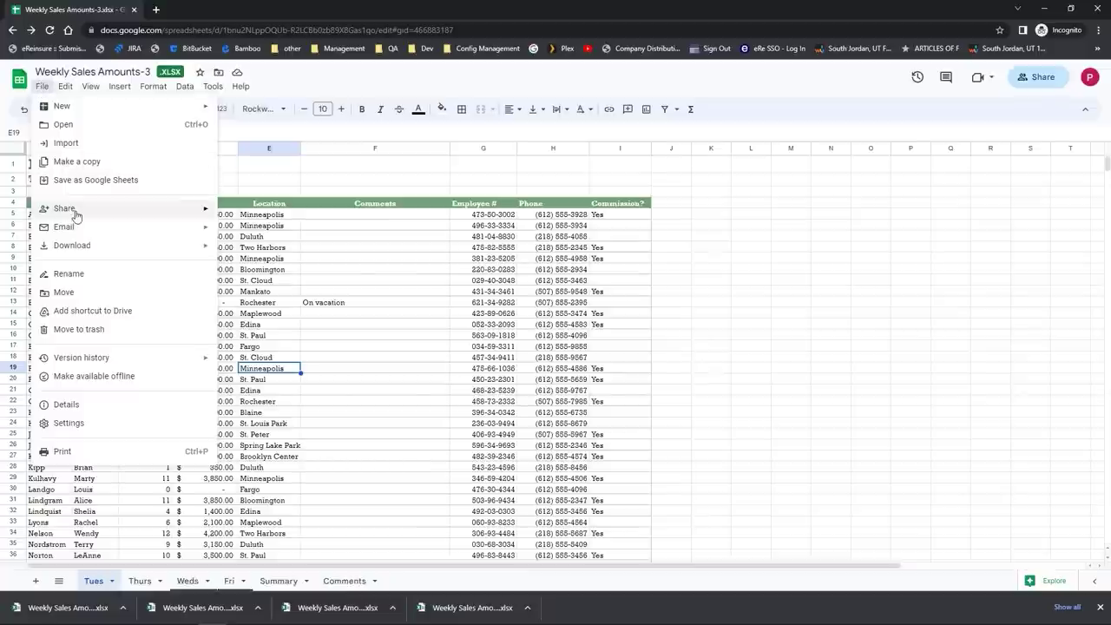
mouse_move(75, 217)
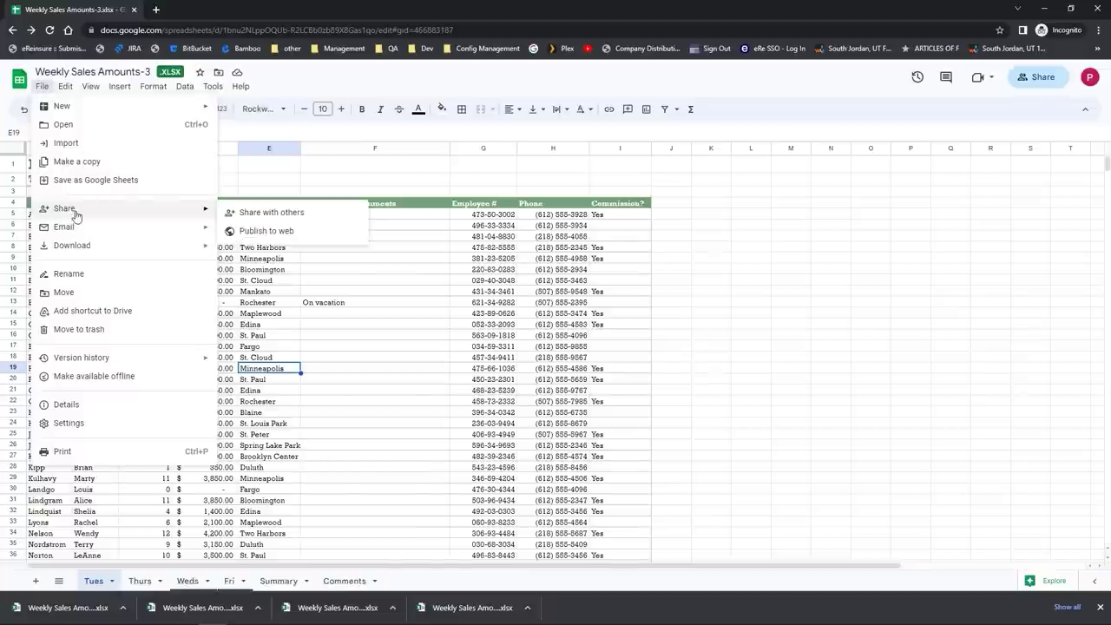
click(247, 232)
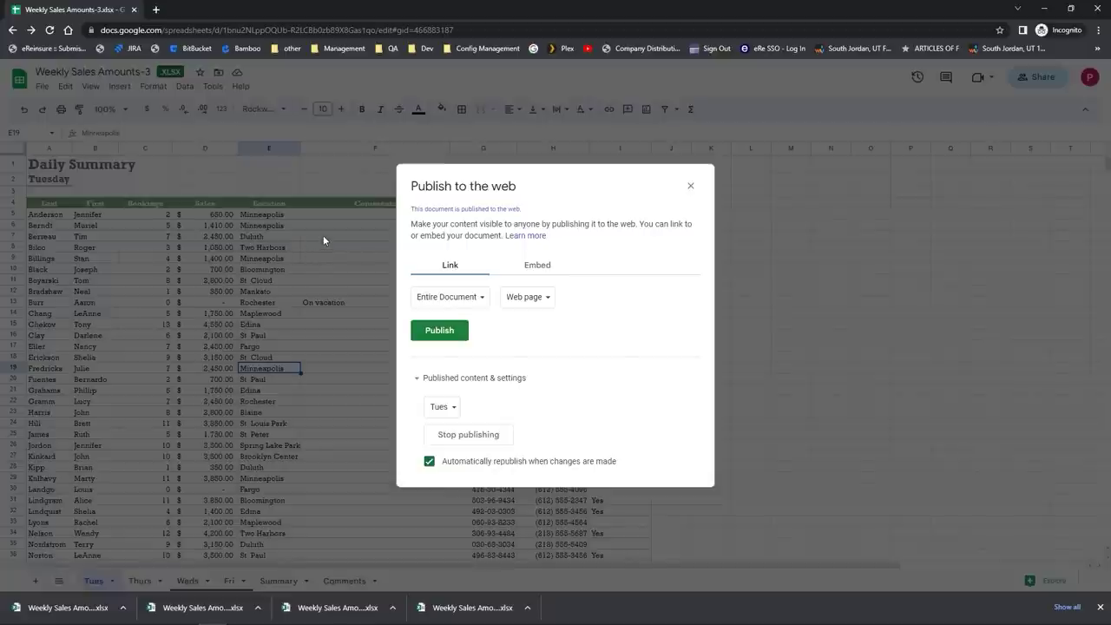
click(440, 406)
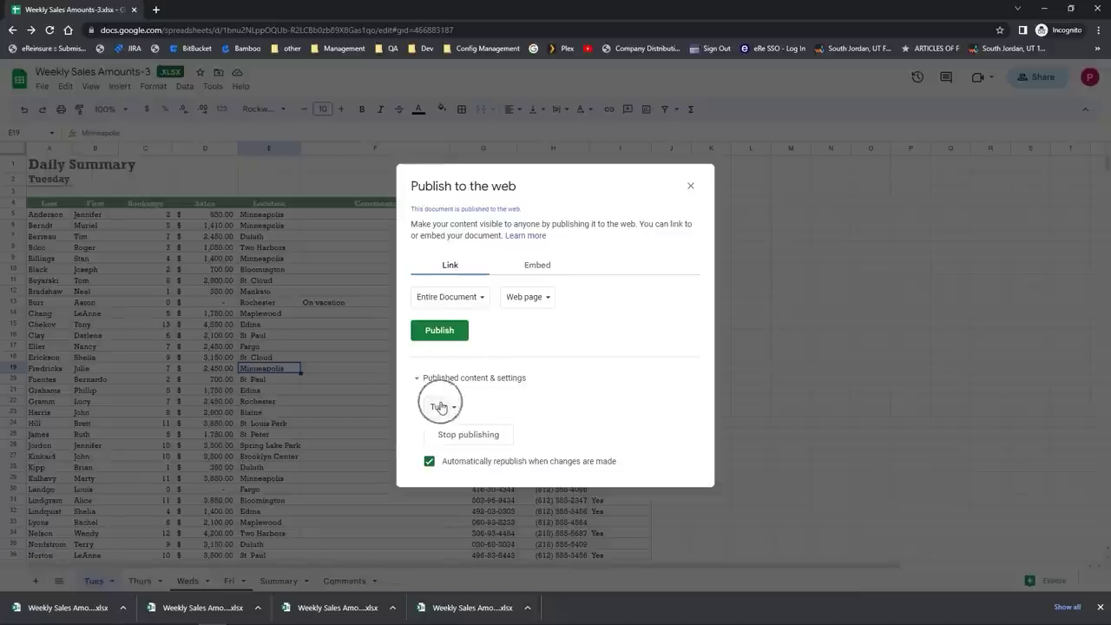
click(451, 296)
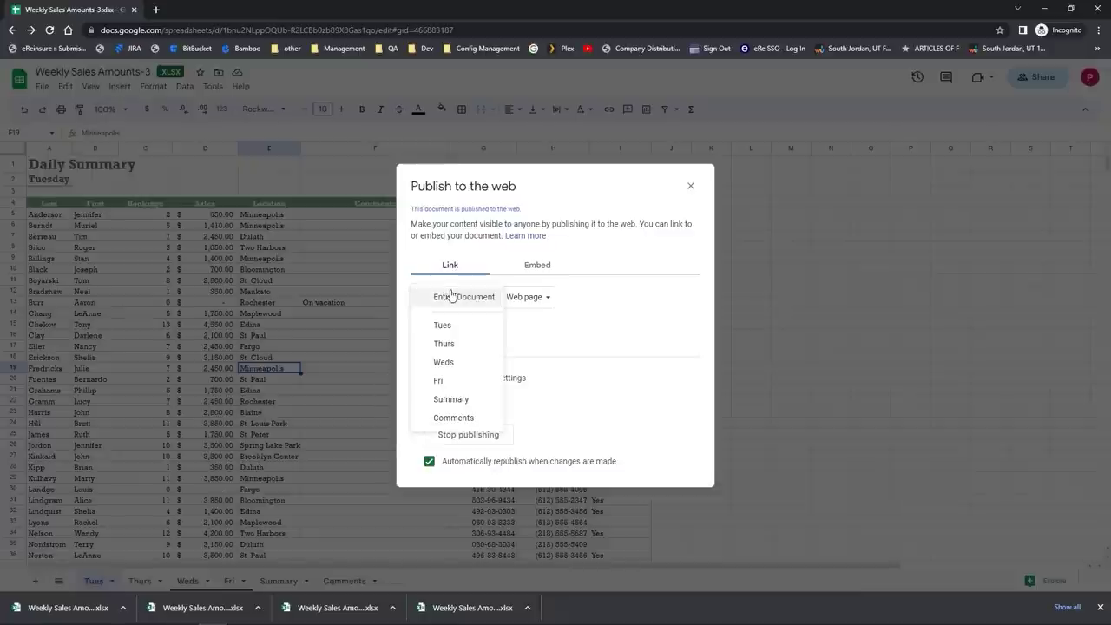
click(443, 325)
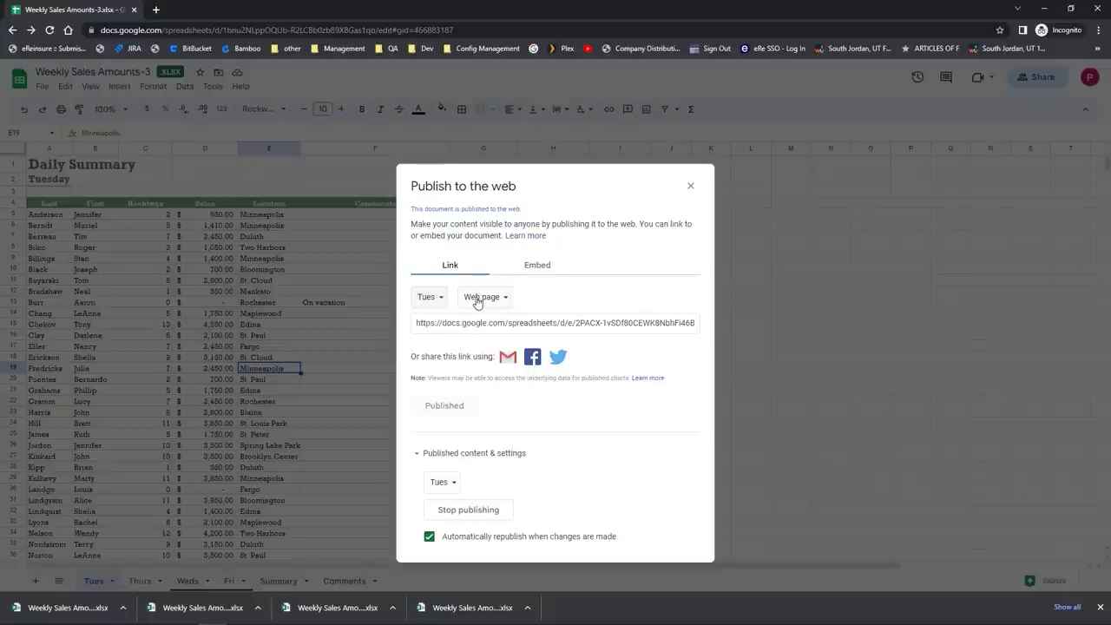
Step: Keep the Web page format, review the Embed options, and select the published link
click(477, 298)
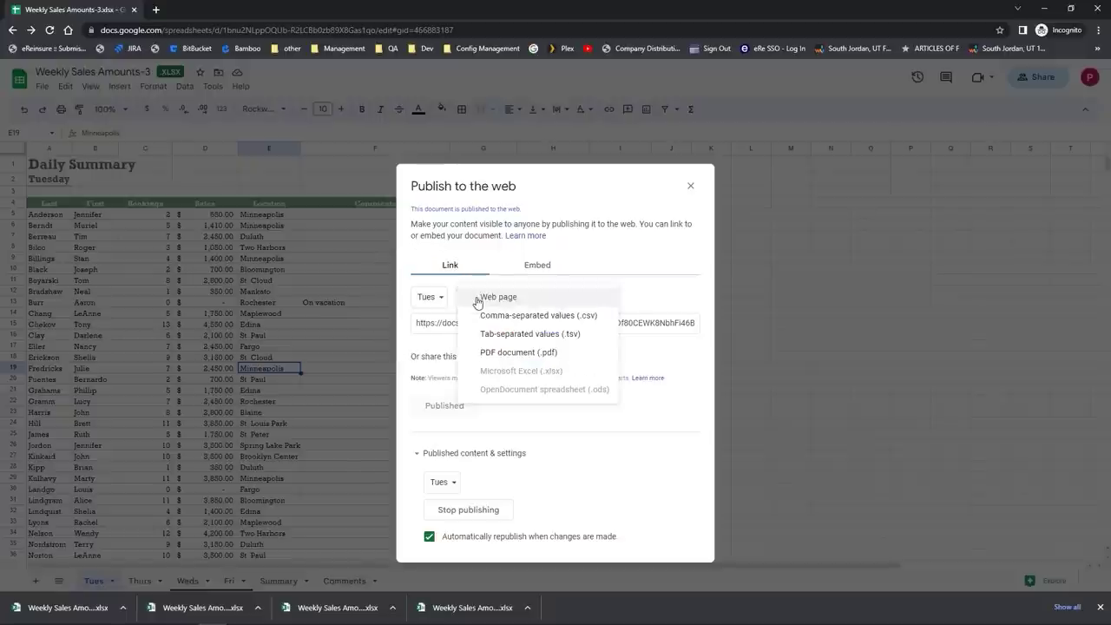
click(477, 300)
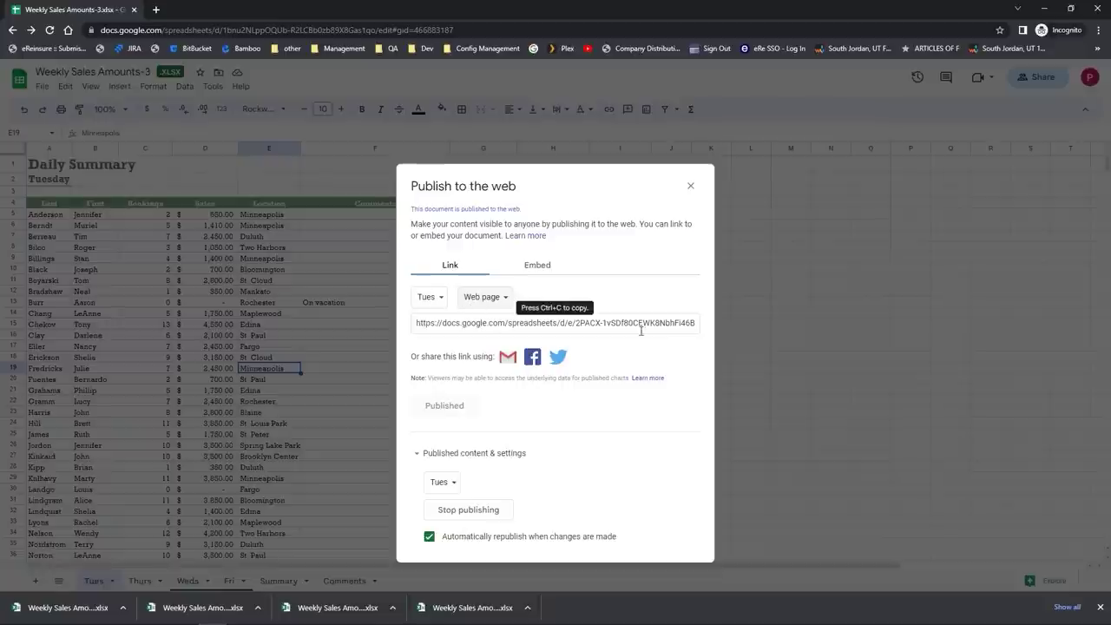
click(529, 265)
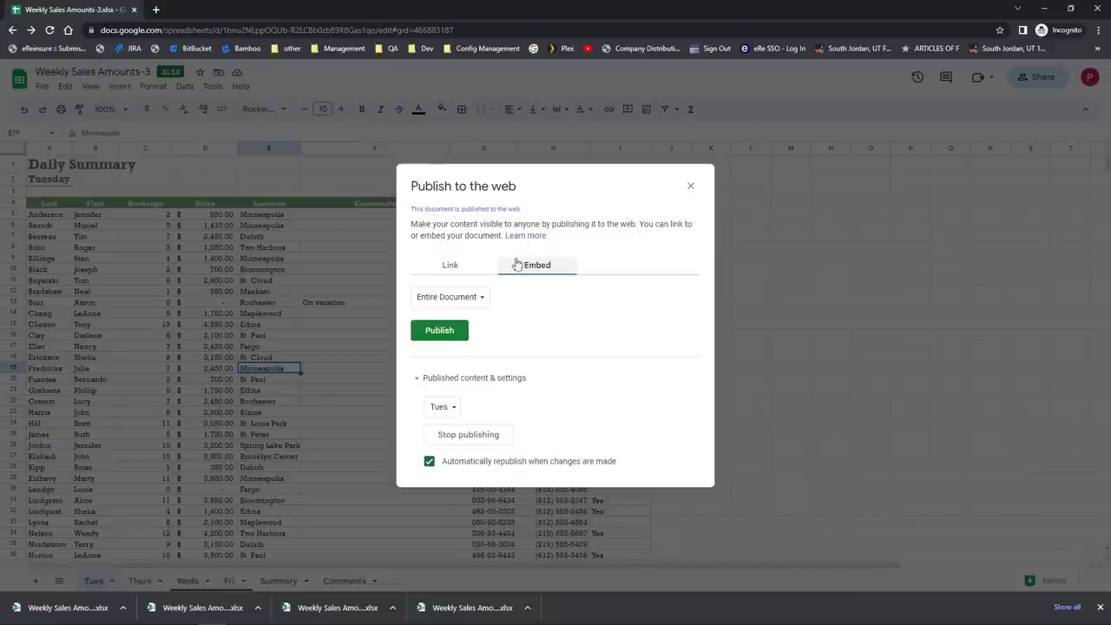
click(448, 266)
click(417, 288)
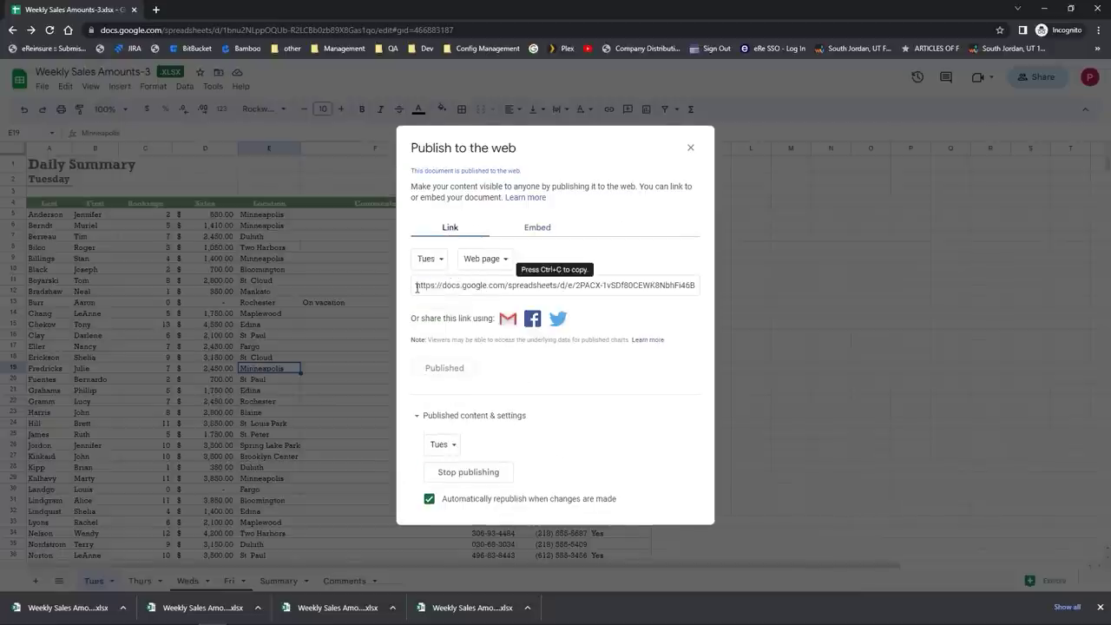
click(416, 288)
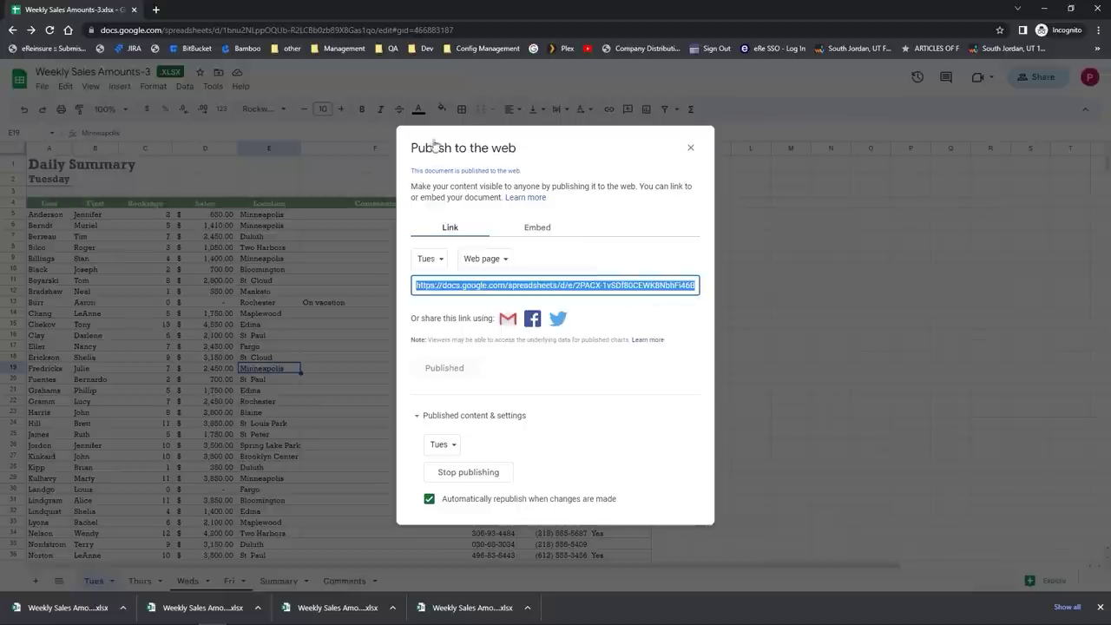
Step: View the published Tues link in a new incognito tab, then return to the editor
click(153, 12)
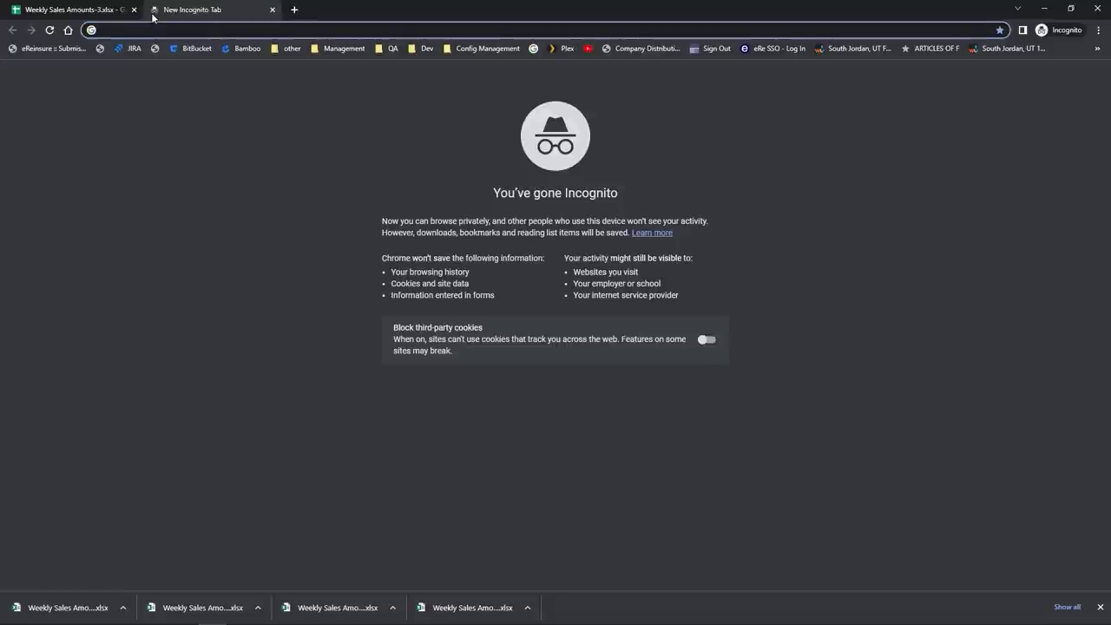
text(https://docs.google.com/spreadsheets/d/e/2PACX-1vSDf80CEWK8NbhFi46Bjr9byck-auLHhawbwHWI-bbWhBDU3JTRq4zHZkehztu1Nw/pubhtml?gid=466883187&single=true)
key(Return)
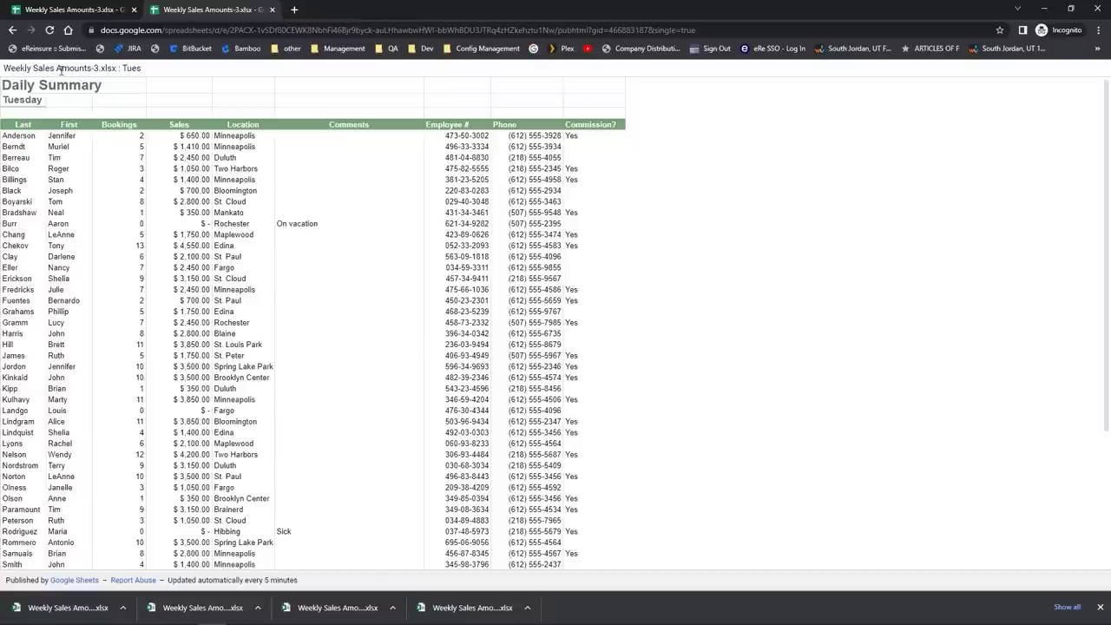
click(129, 69)
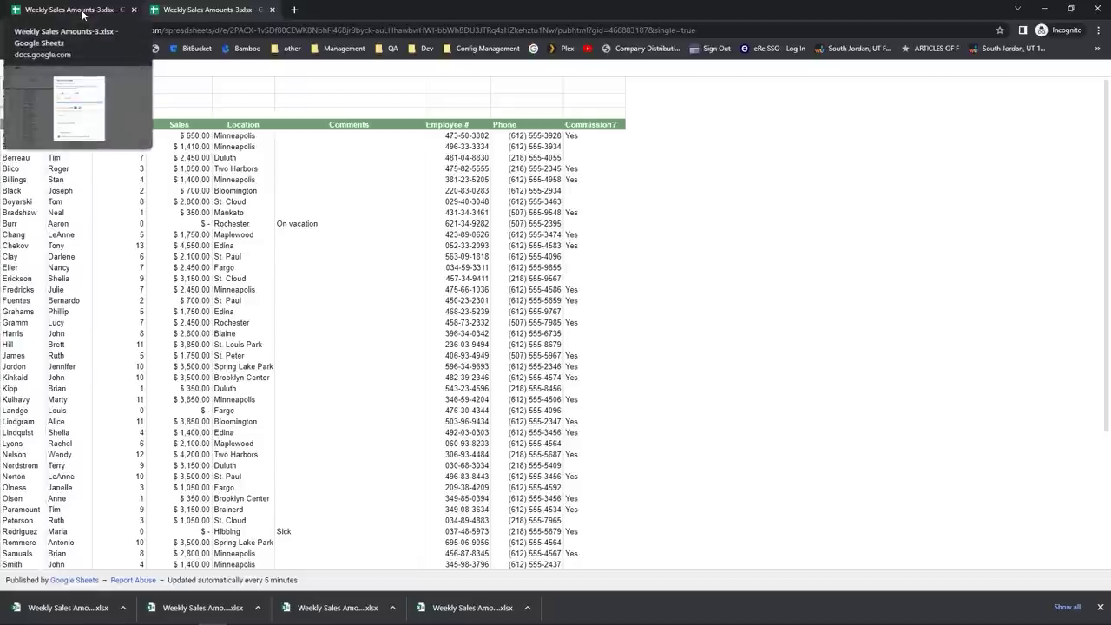
click(82, 15)
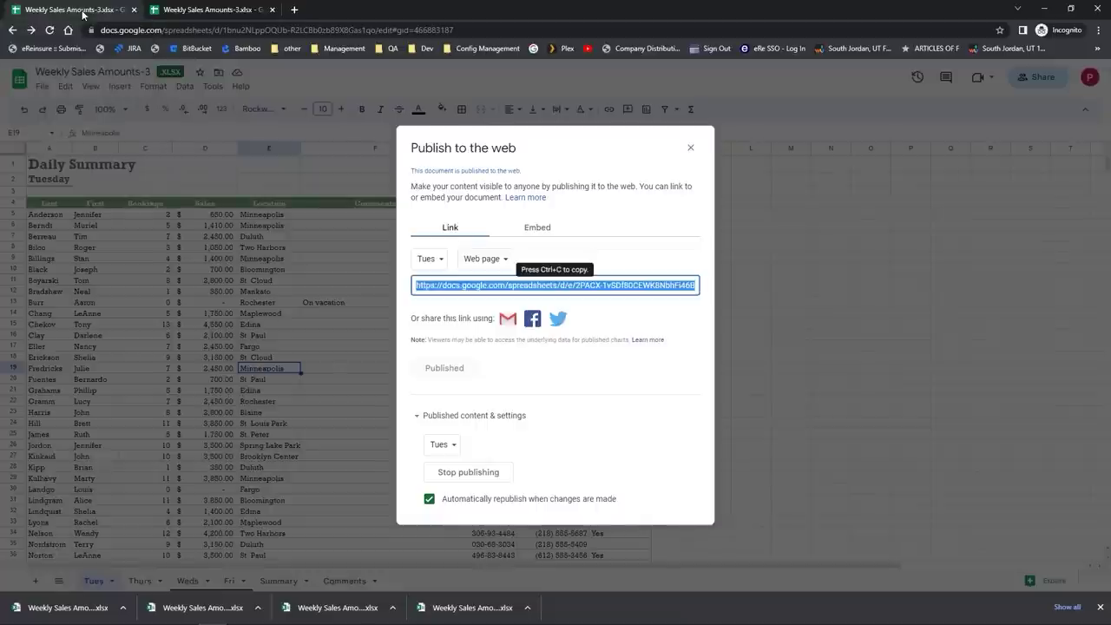
Step: Close the published sheet tab and confirm Stop publishing in the Publish to web settings
click(271, 10)
click(689, 149)
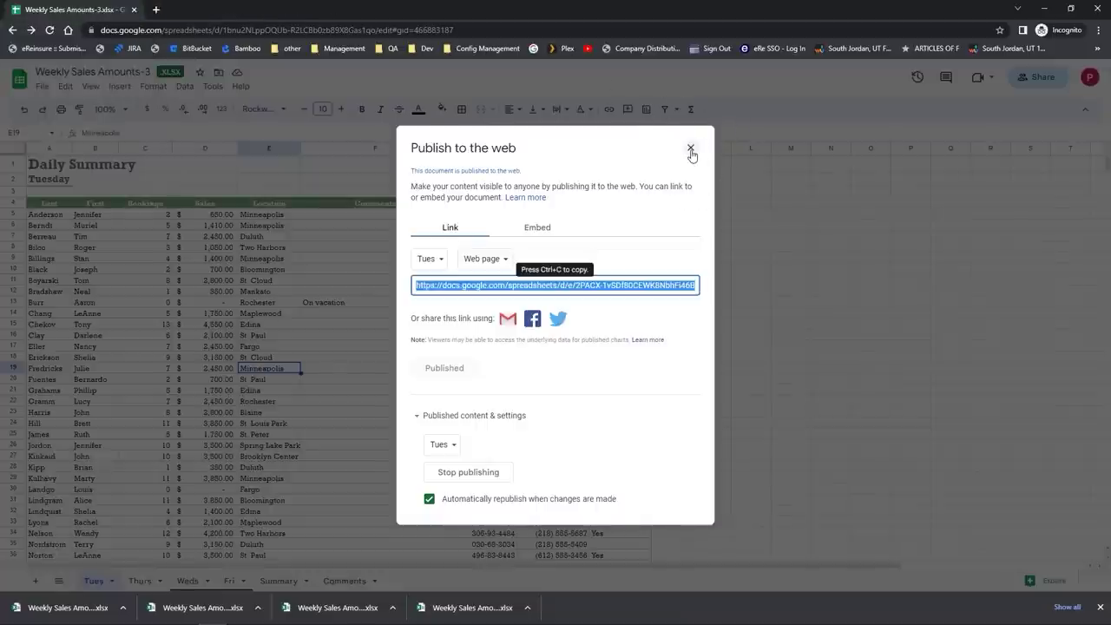
click(489, 472)
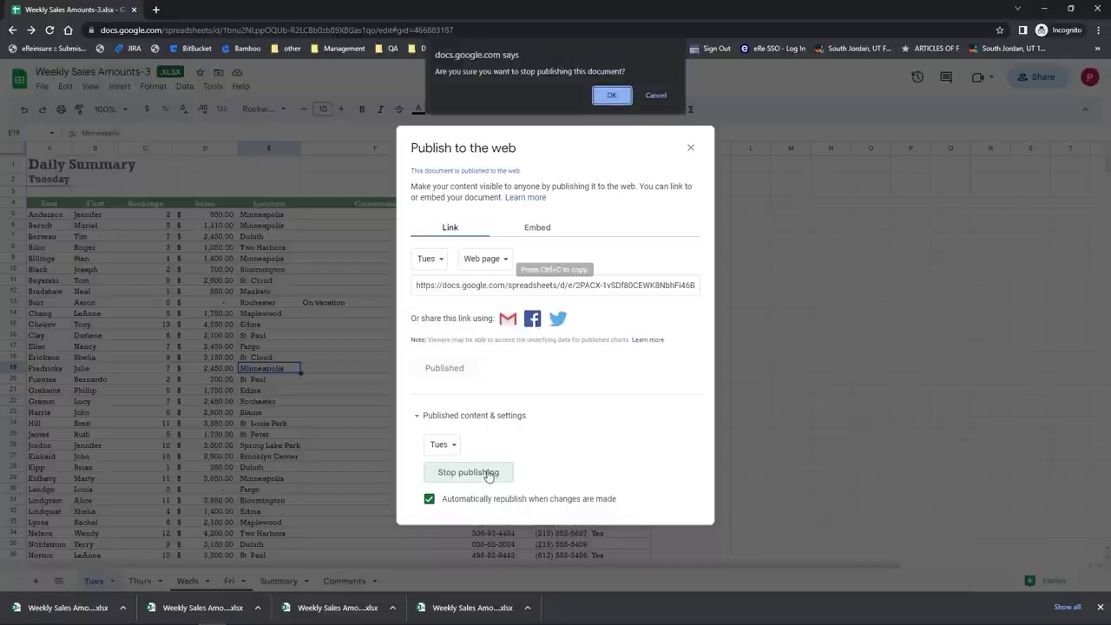
click(609, 96)
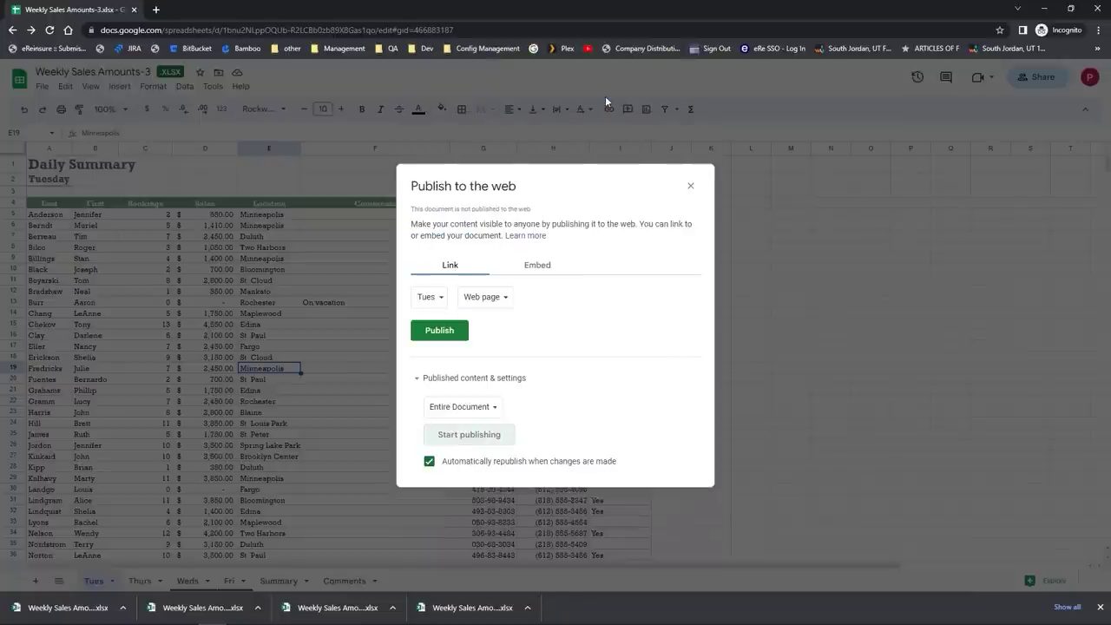
click(690, 186)
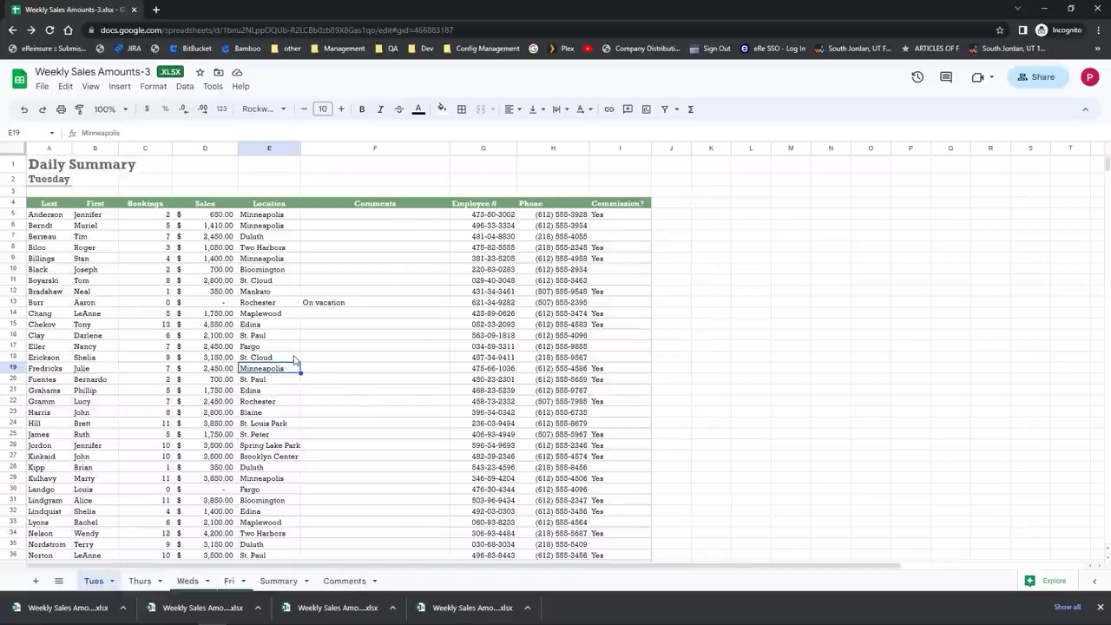
Step: Select cell E18, then reopen the File > Share menu and dismiss it without choosing anything
click(294, 358)
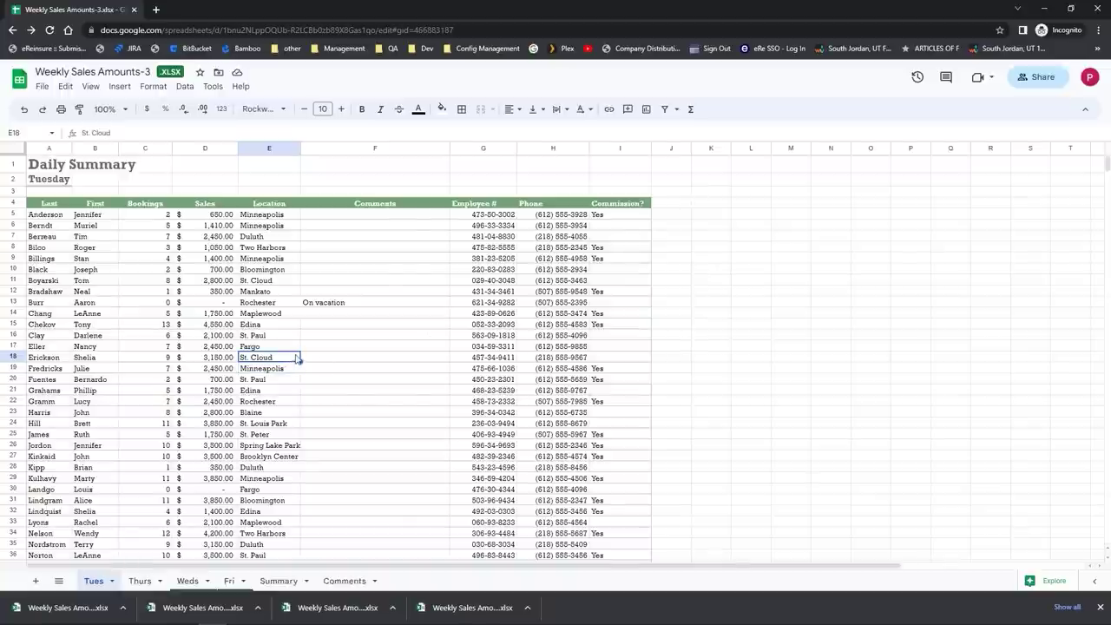
click(42, 87)
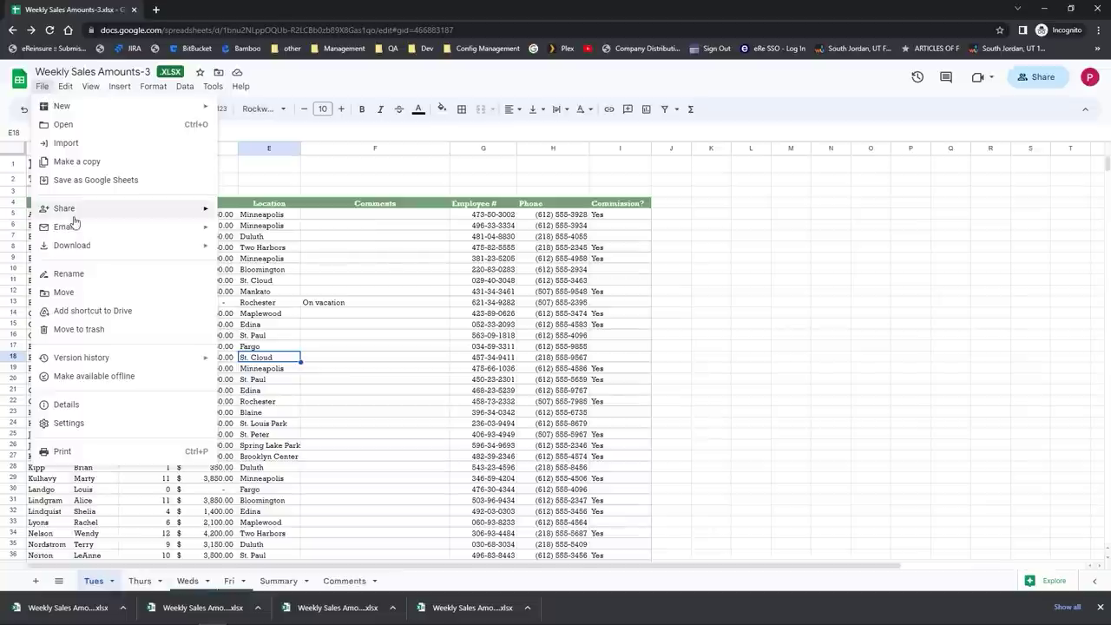
mouse_move(73, 217)
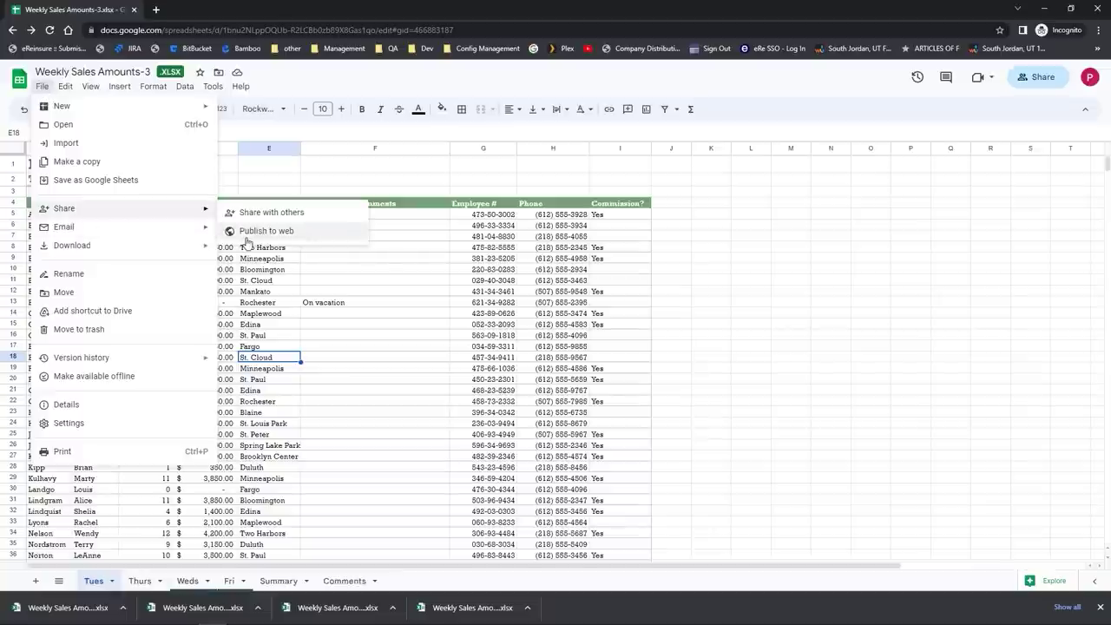
click(342, 271)
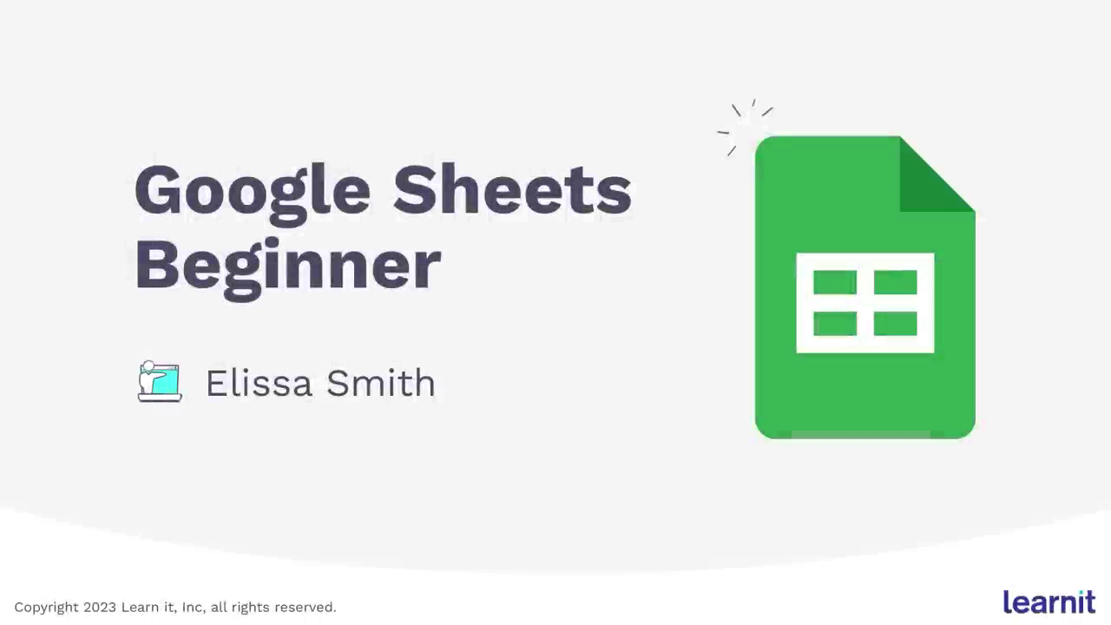